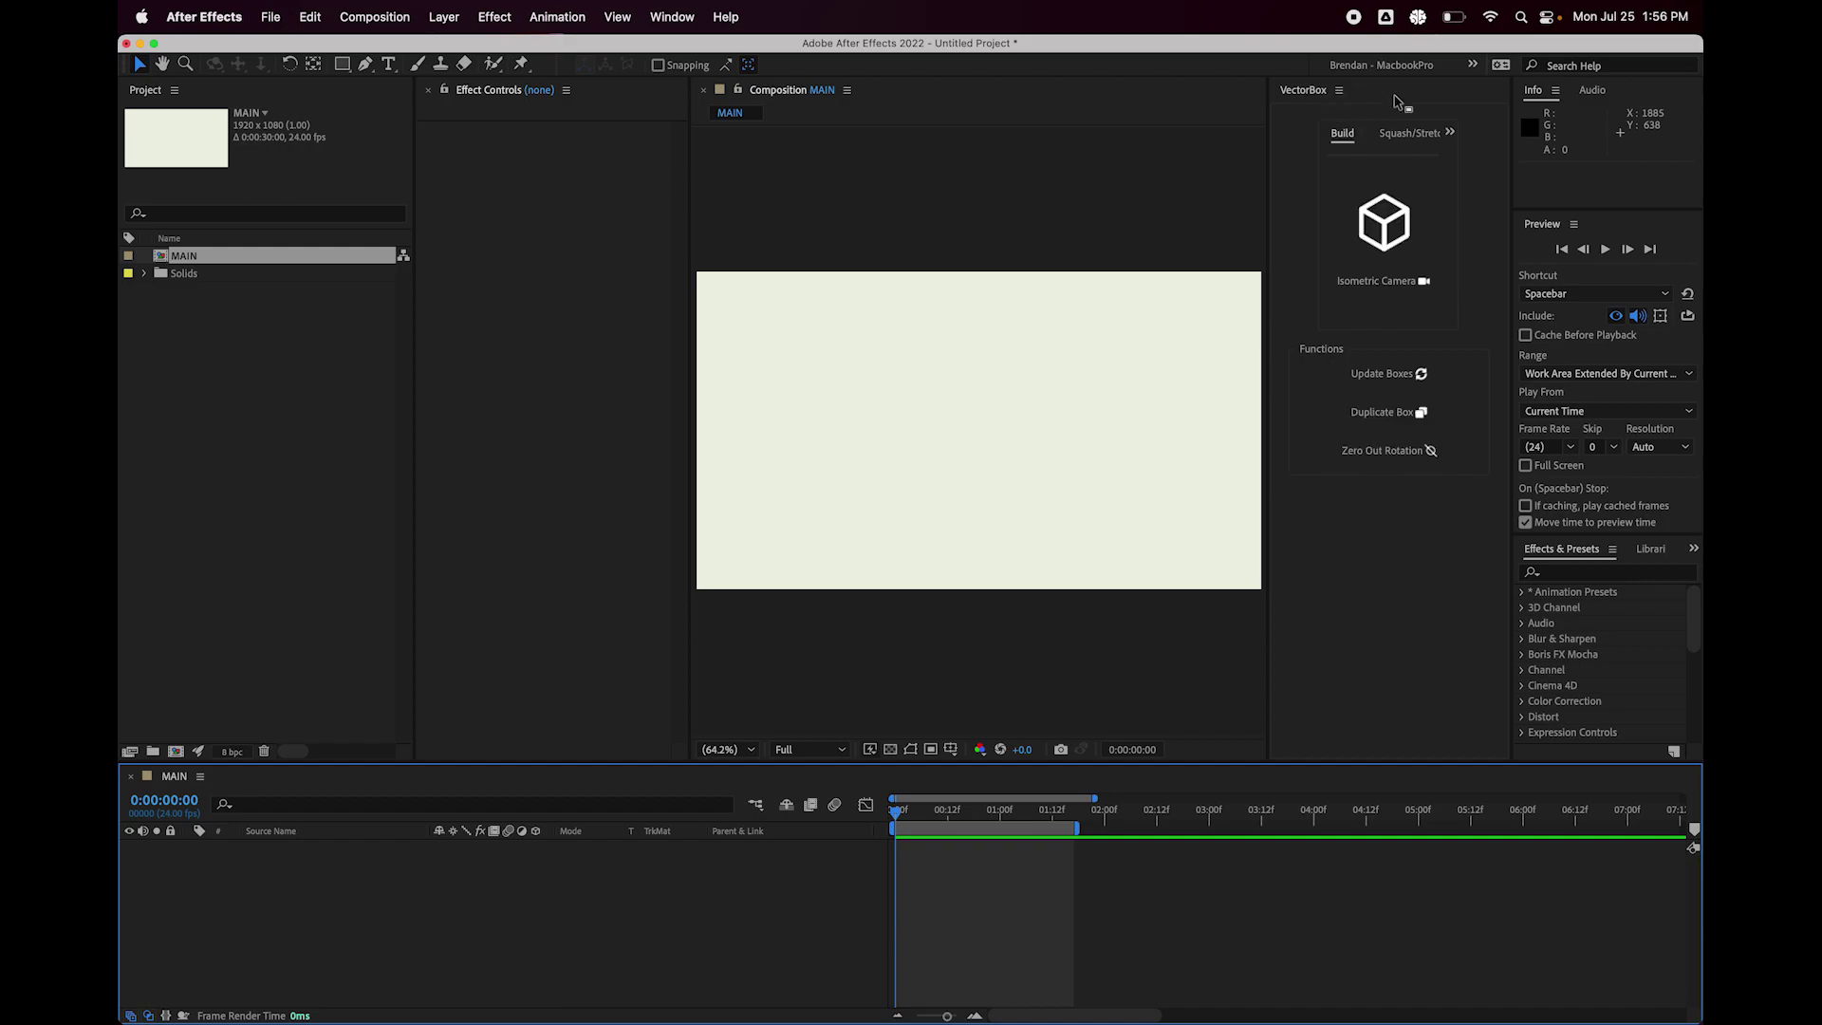
Create a new isometric box, stretch its width to 740, then reset it to defaults.
{"action": "left_click", "coordinate": [1393, 233]}
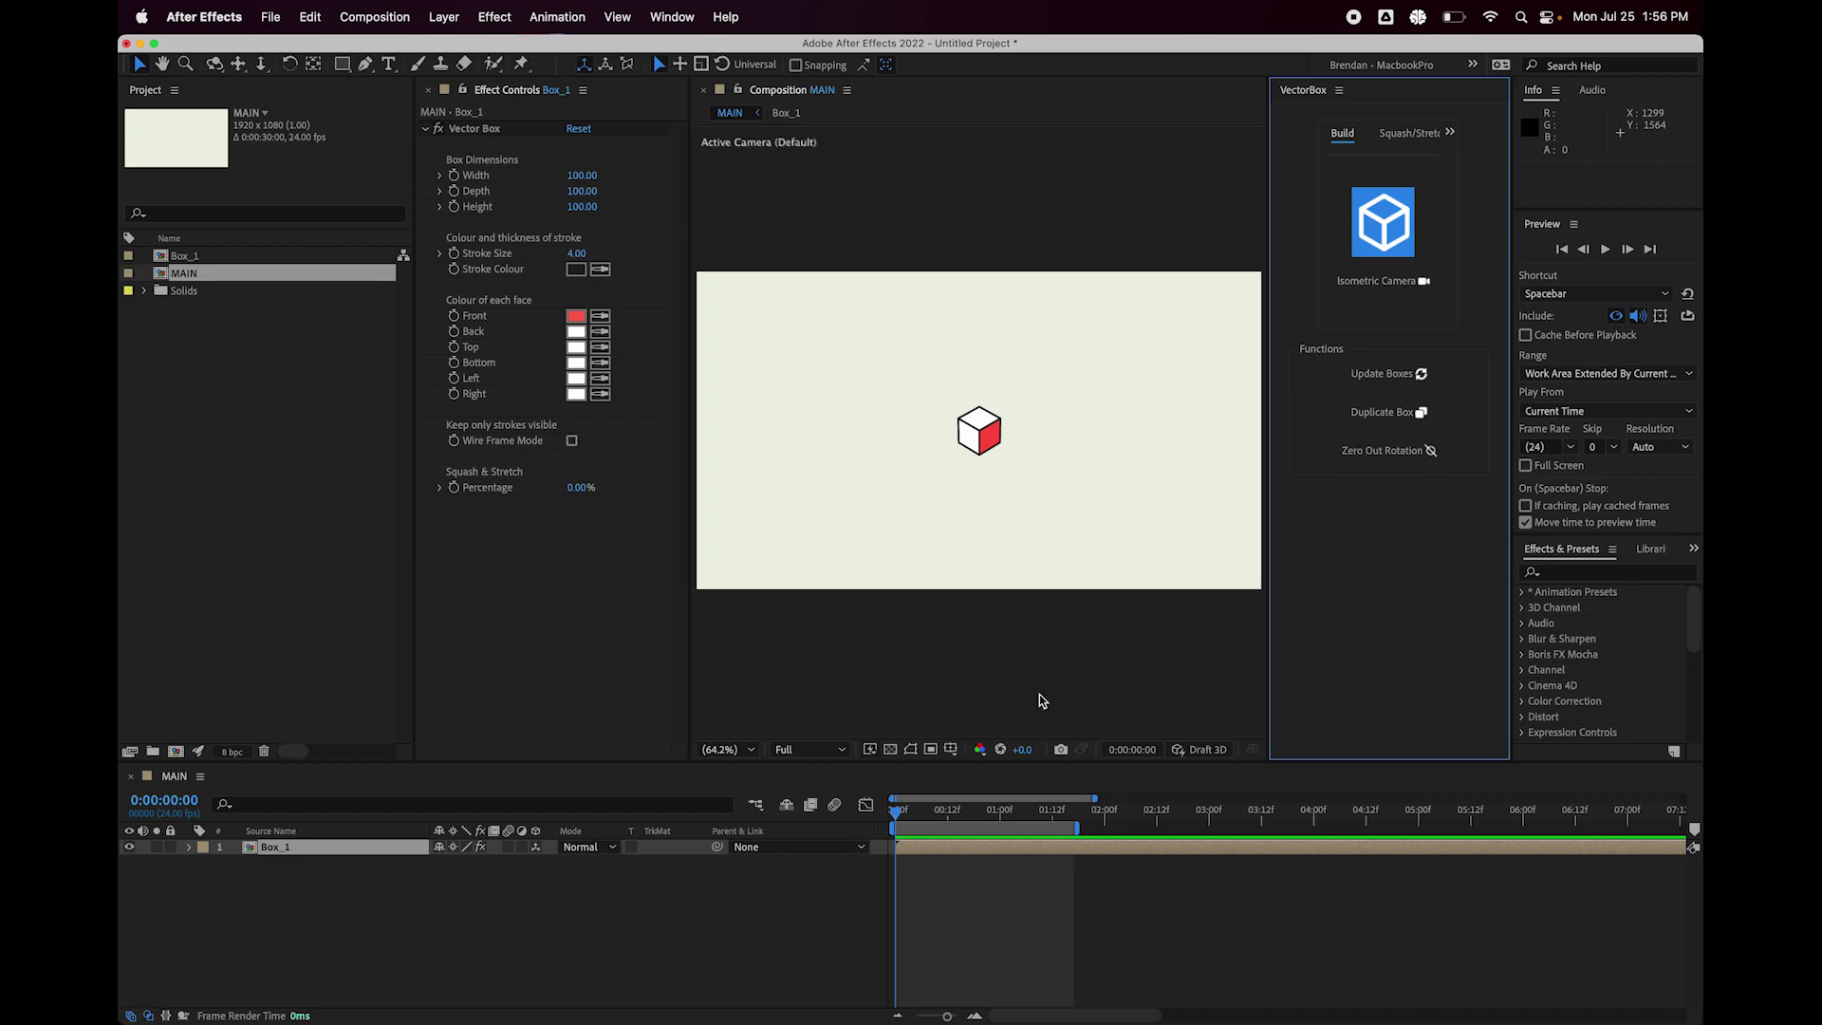
{"action": "left_click", "coordinate": [1047, 915]}
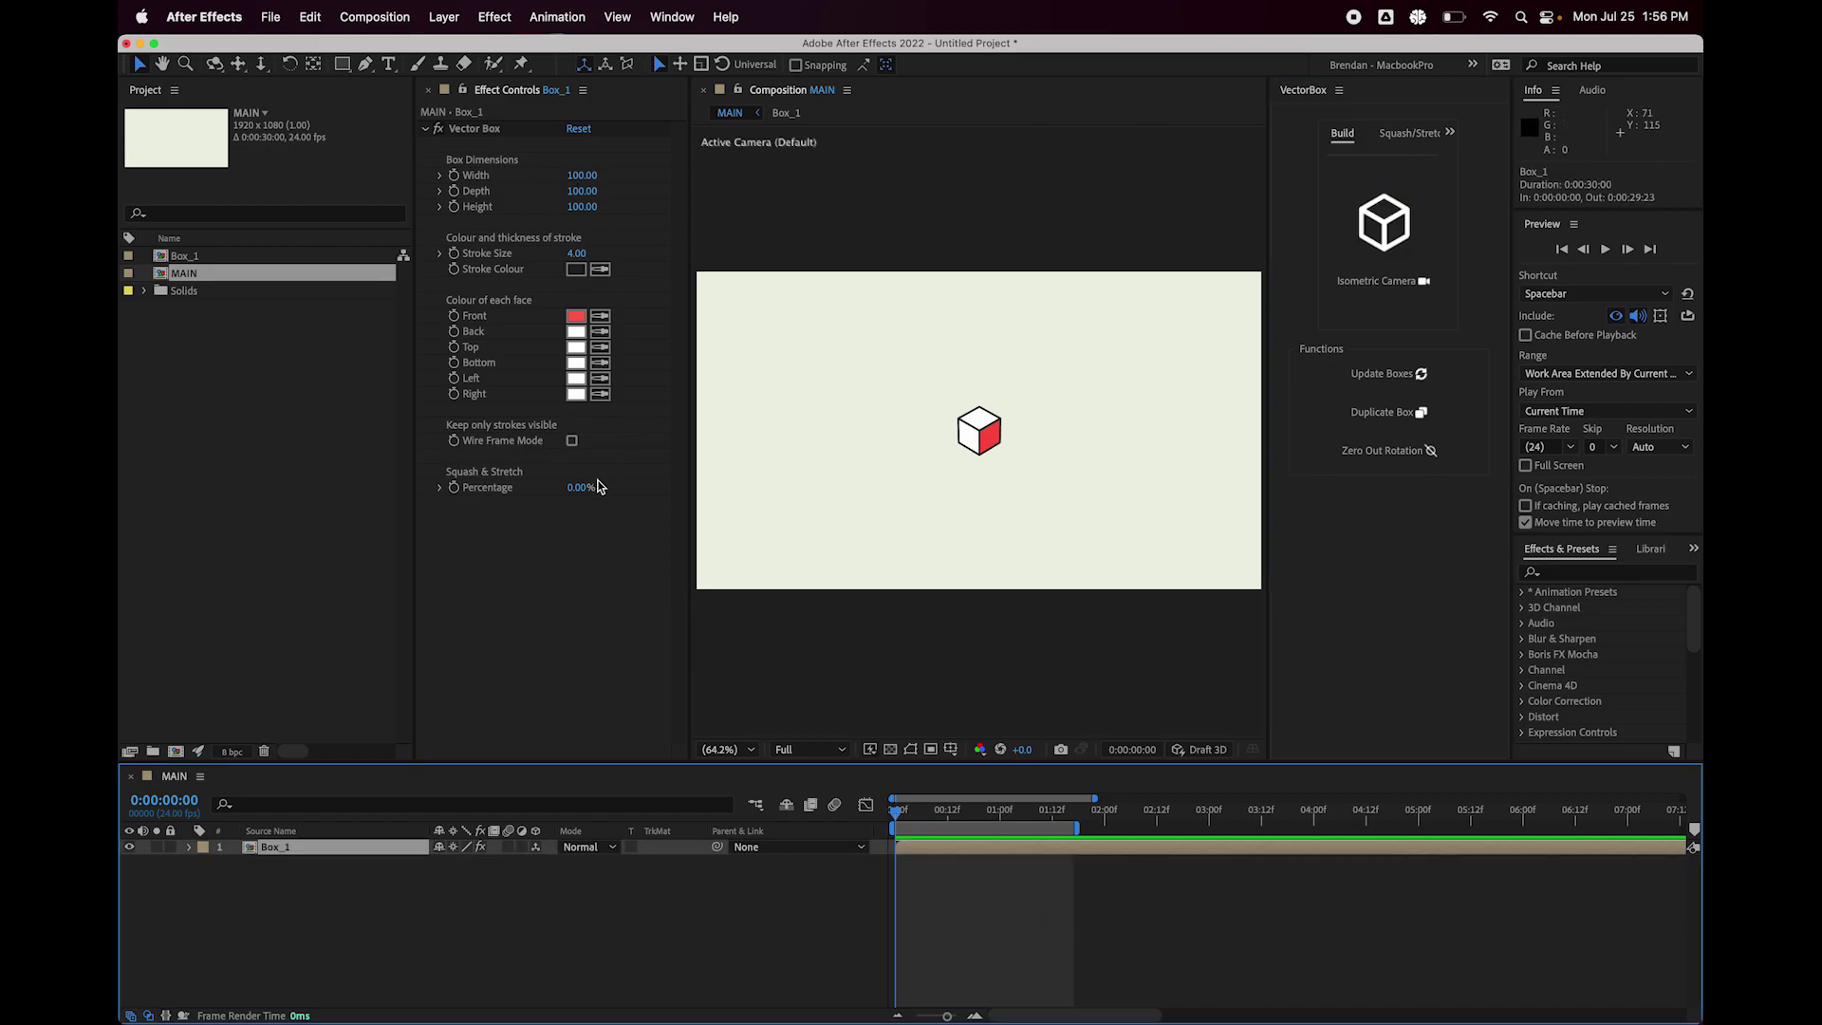
{"action": "left_click_drag", "start_coordinate": [582, 175], "coordinate": [569, 214]}
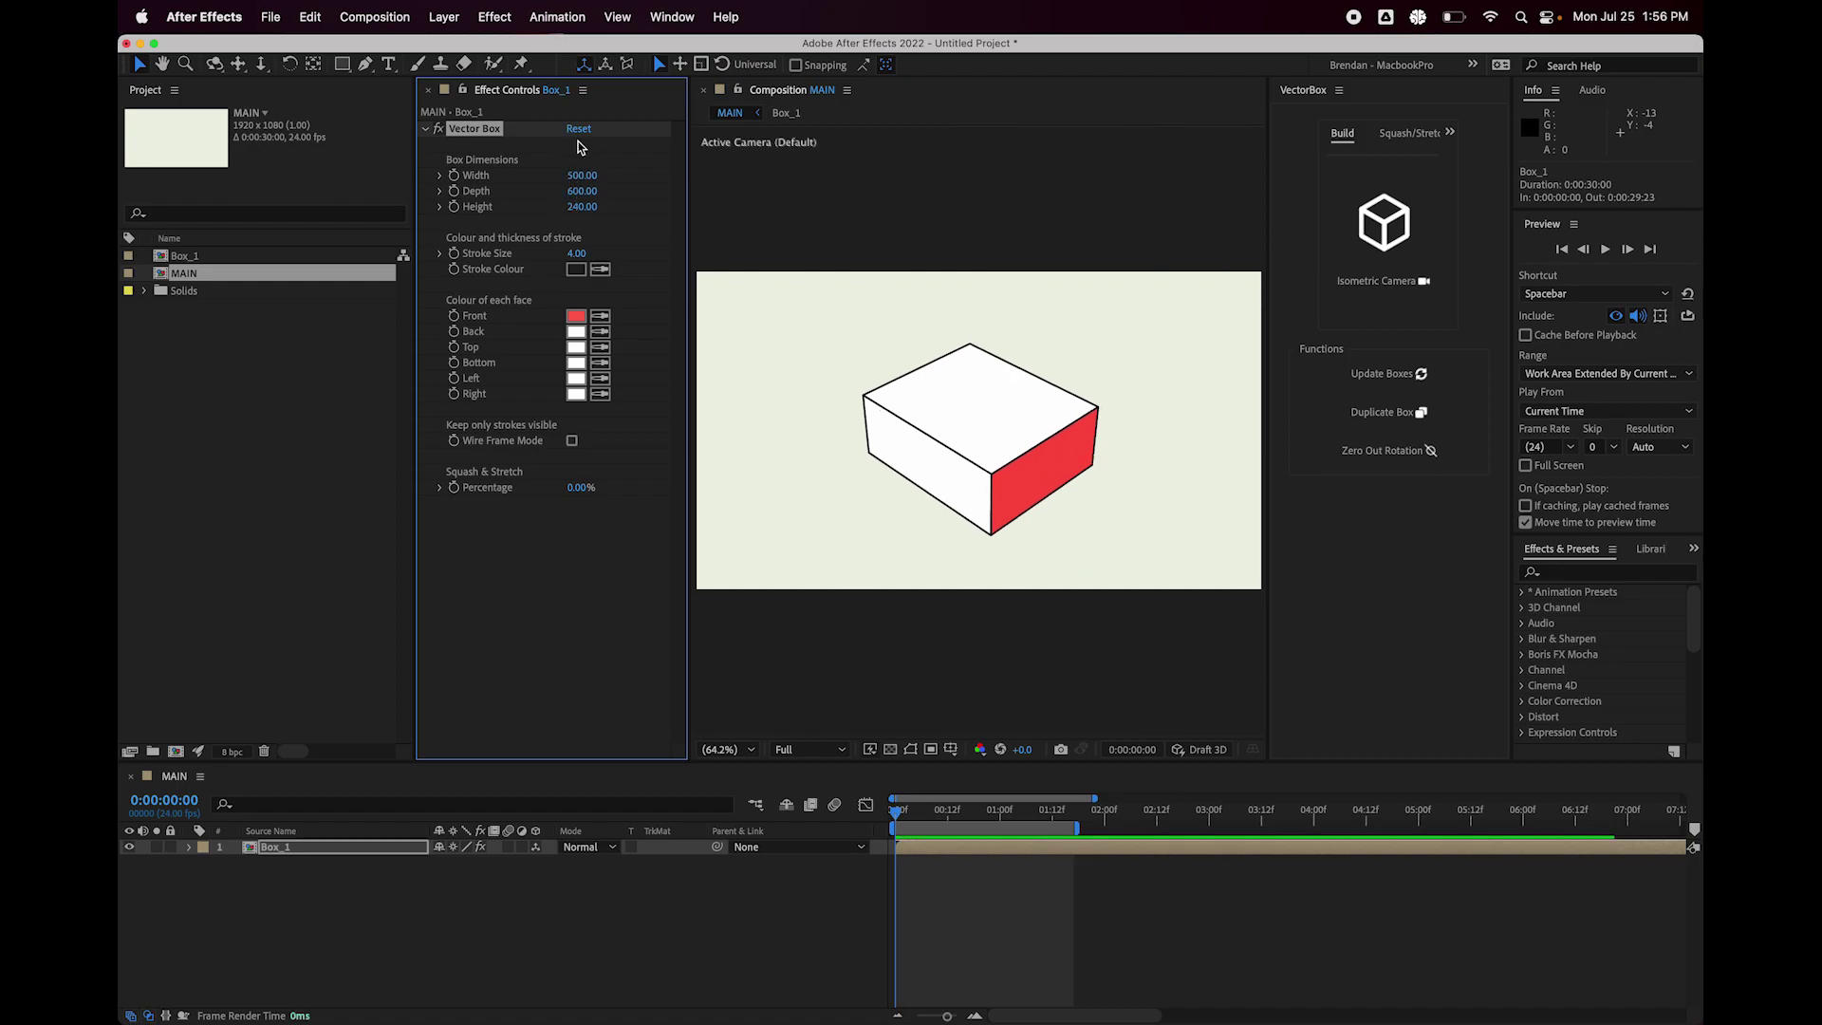
{"action": "left_click", "coordinate": [578, 128]}
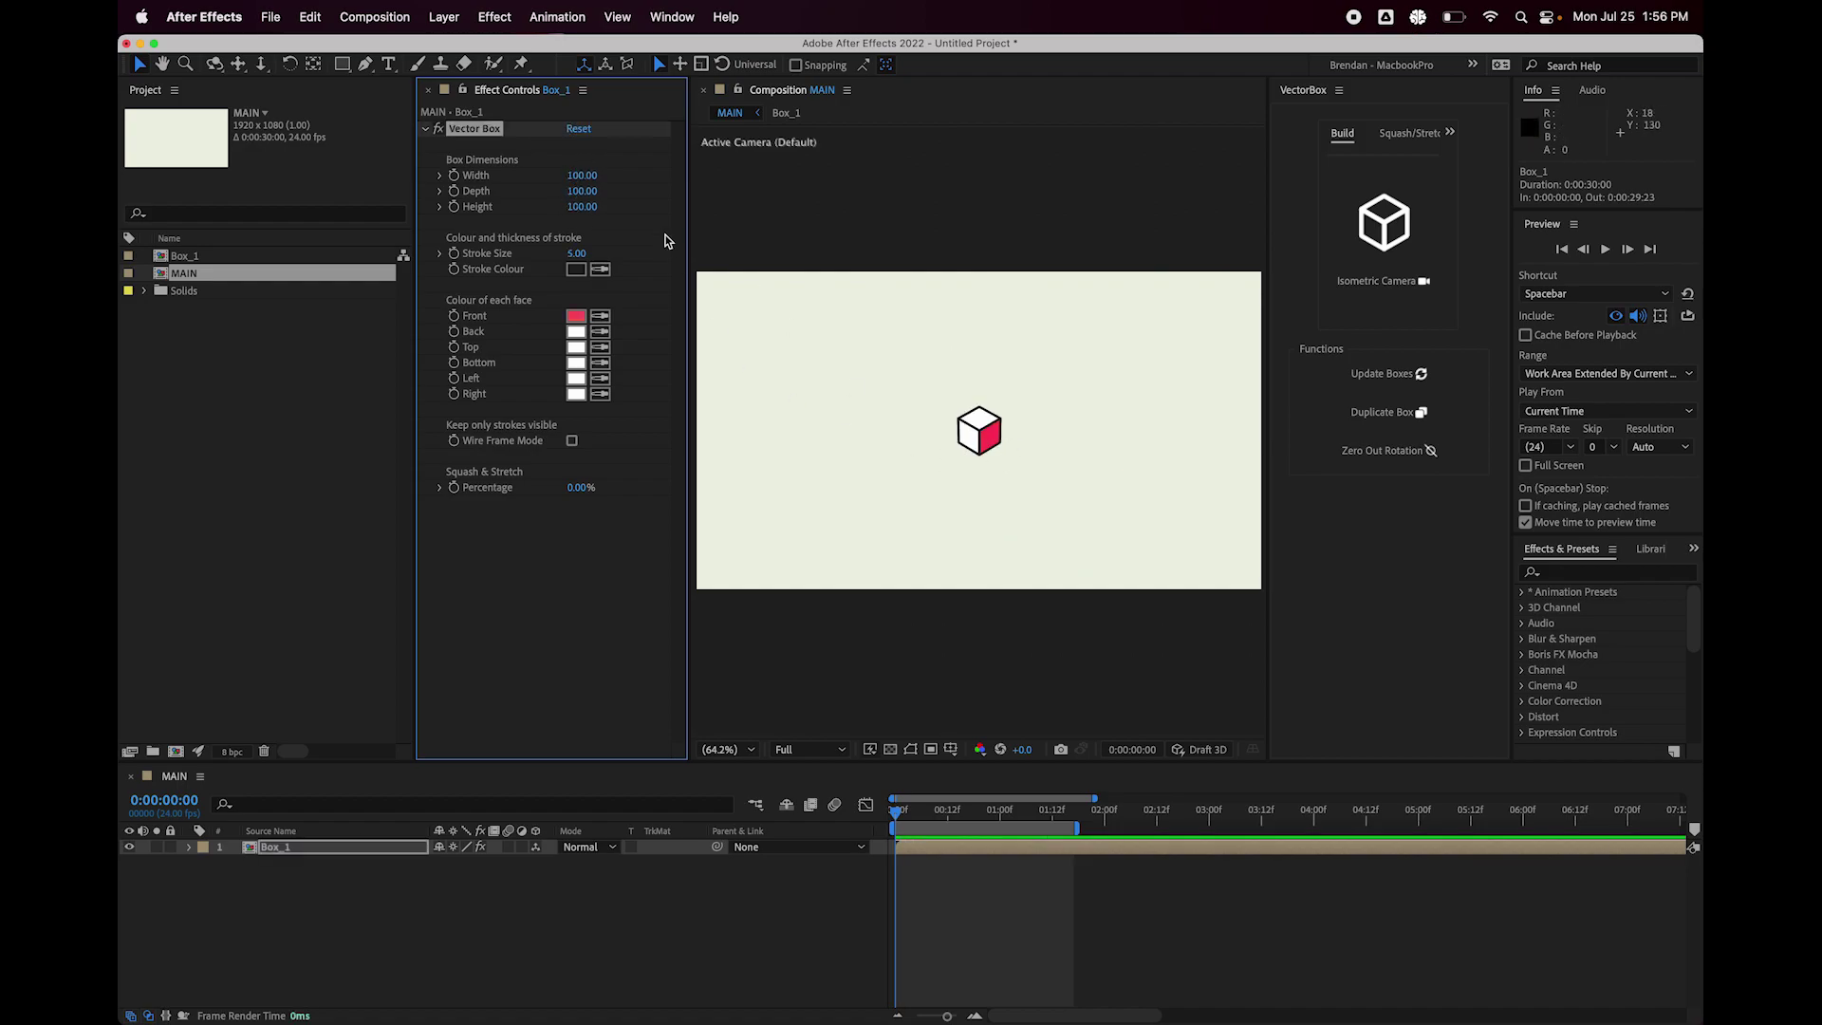
Try box heights of 300 and 430, then undo back to height 100.
{"action": "left_click", "coordinate": [583, 206]}
{"action": "type", "text": "300"}
{"action": "key", "text": "Return"}
{"action": "left_click_drag", "start_coordinate": [598, 206], "coordinate": [722, 206]}
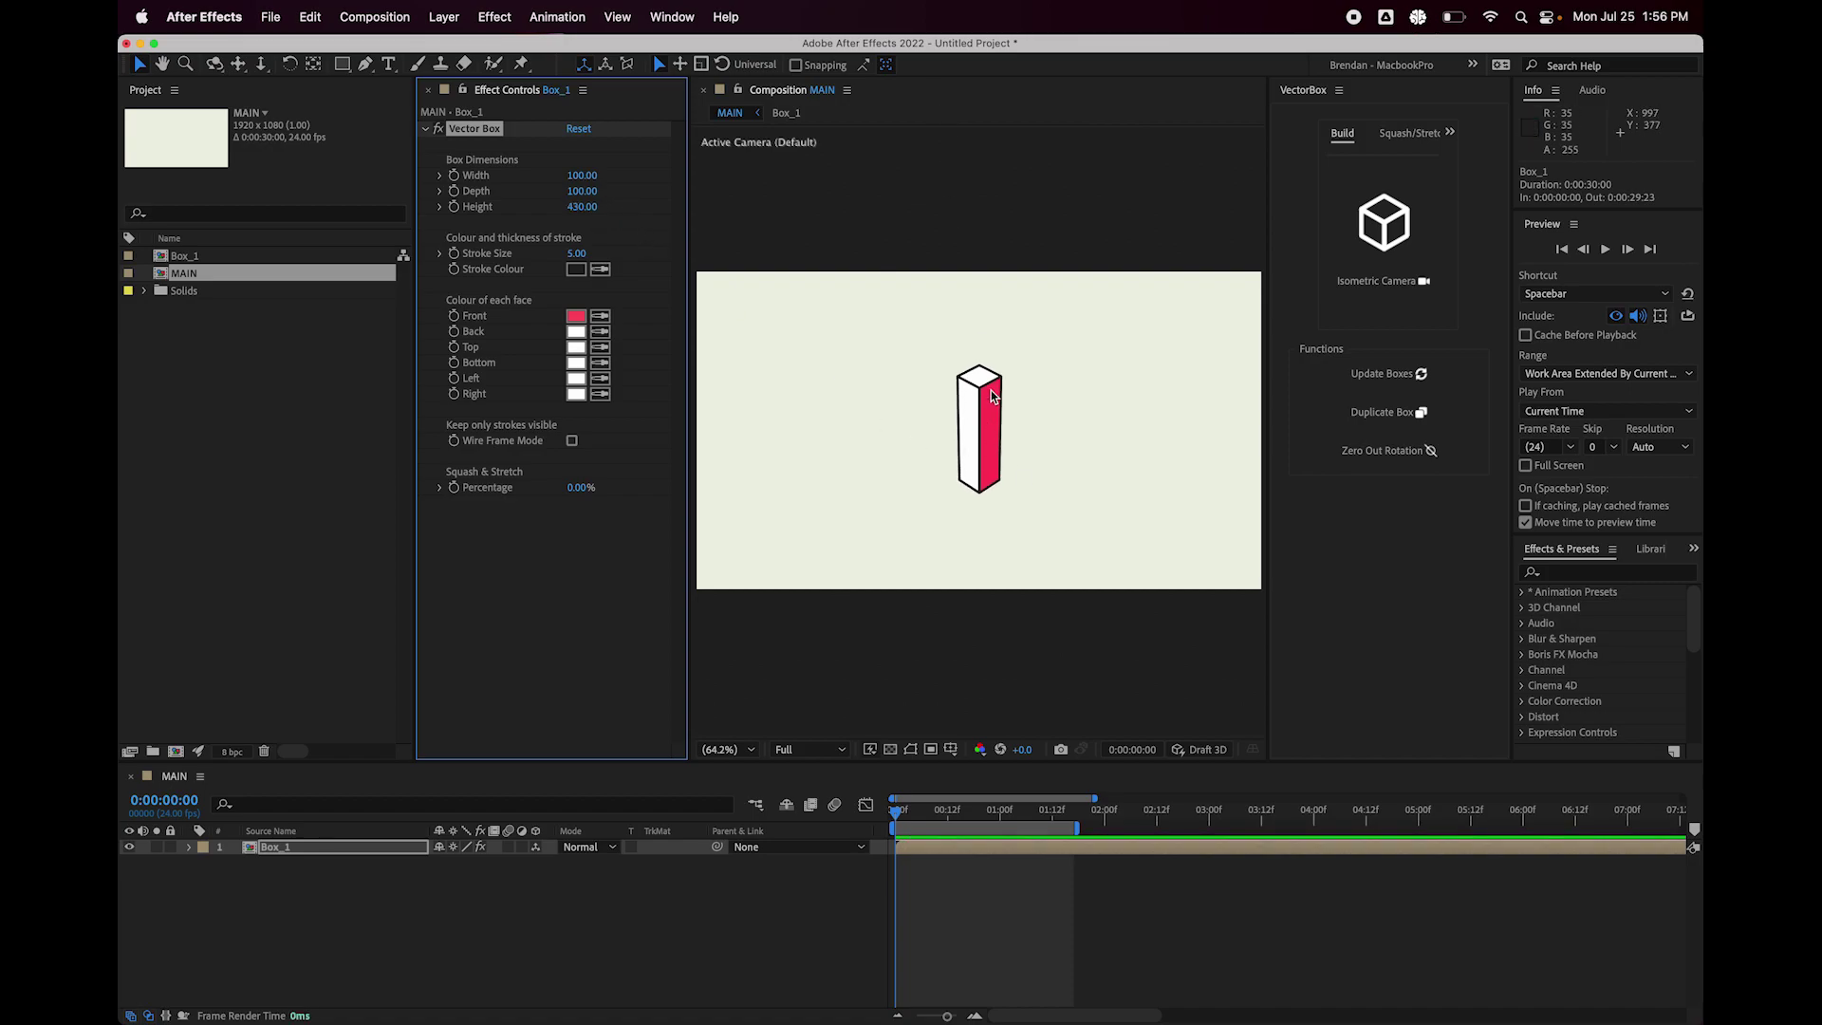
{"action": "key", "text": "super+z"}
{"action": "key", "text": "super+z"}
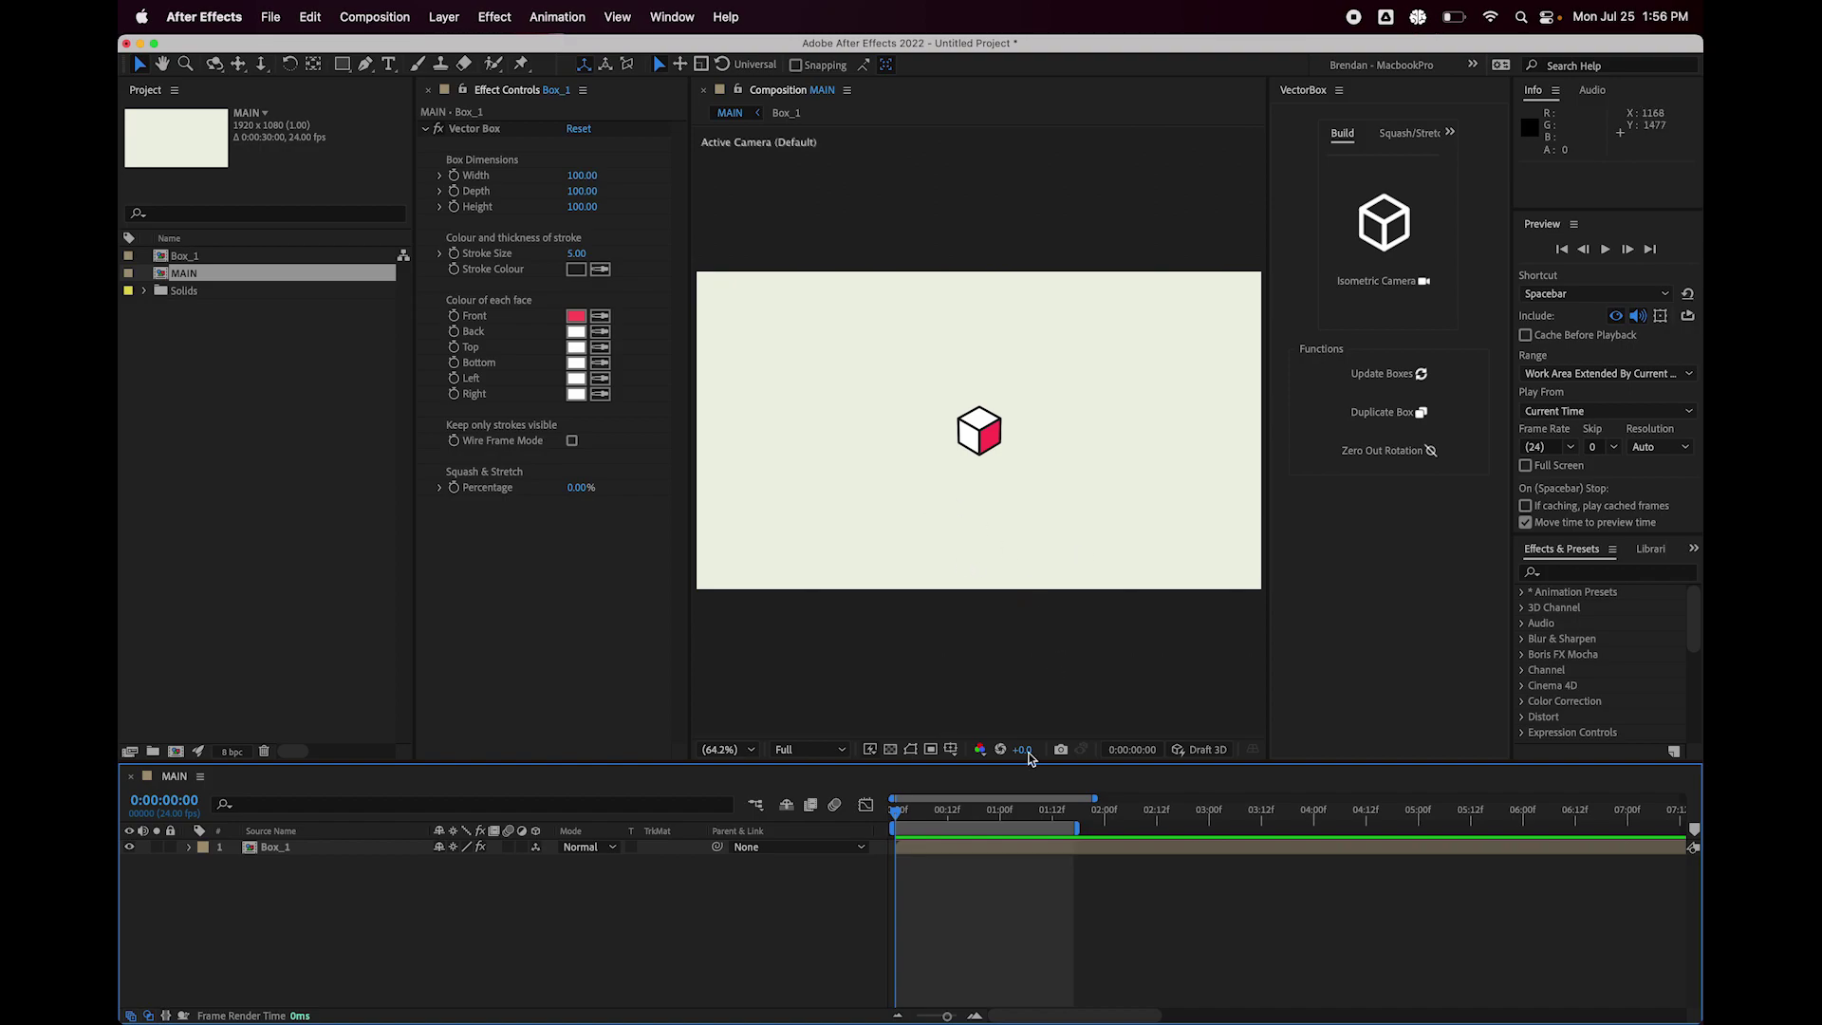
{"action": "double_click", "coordinate": [961, 851]}
{"action": "key", "text": "comma"}
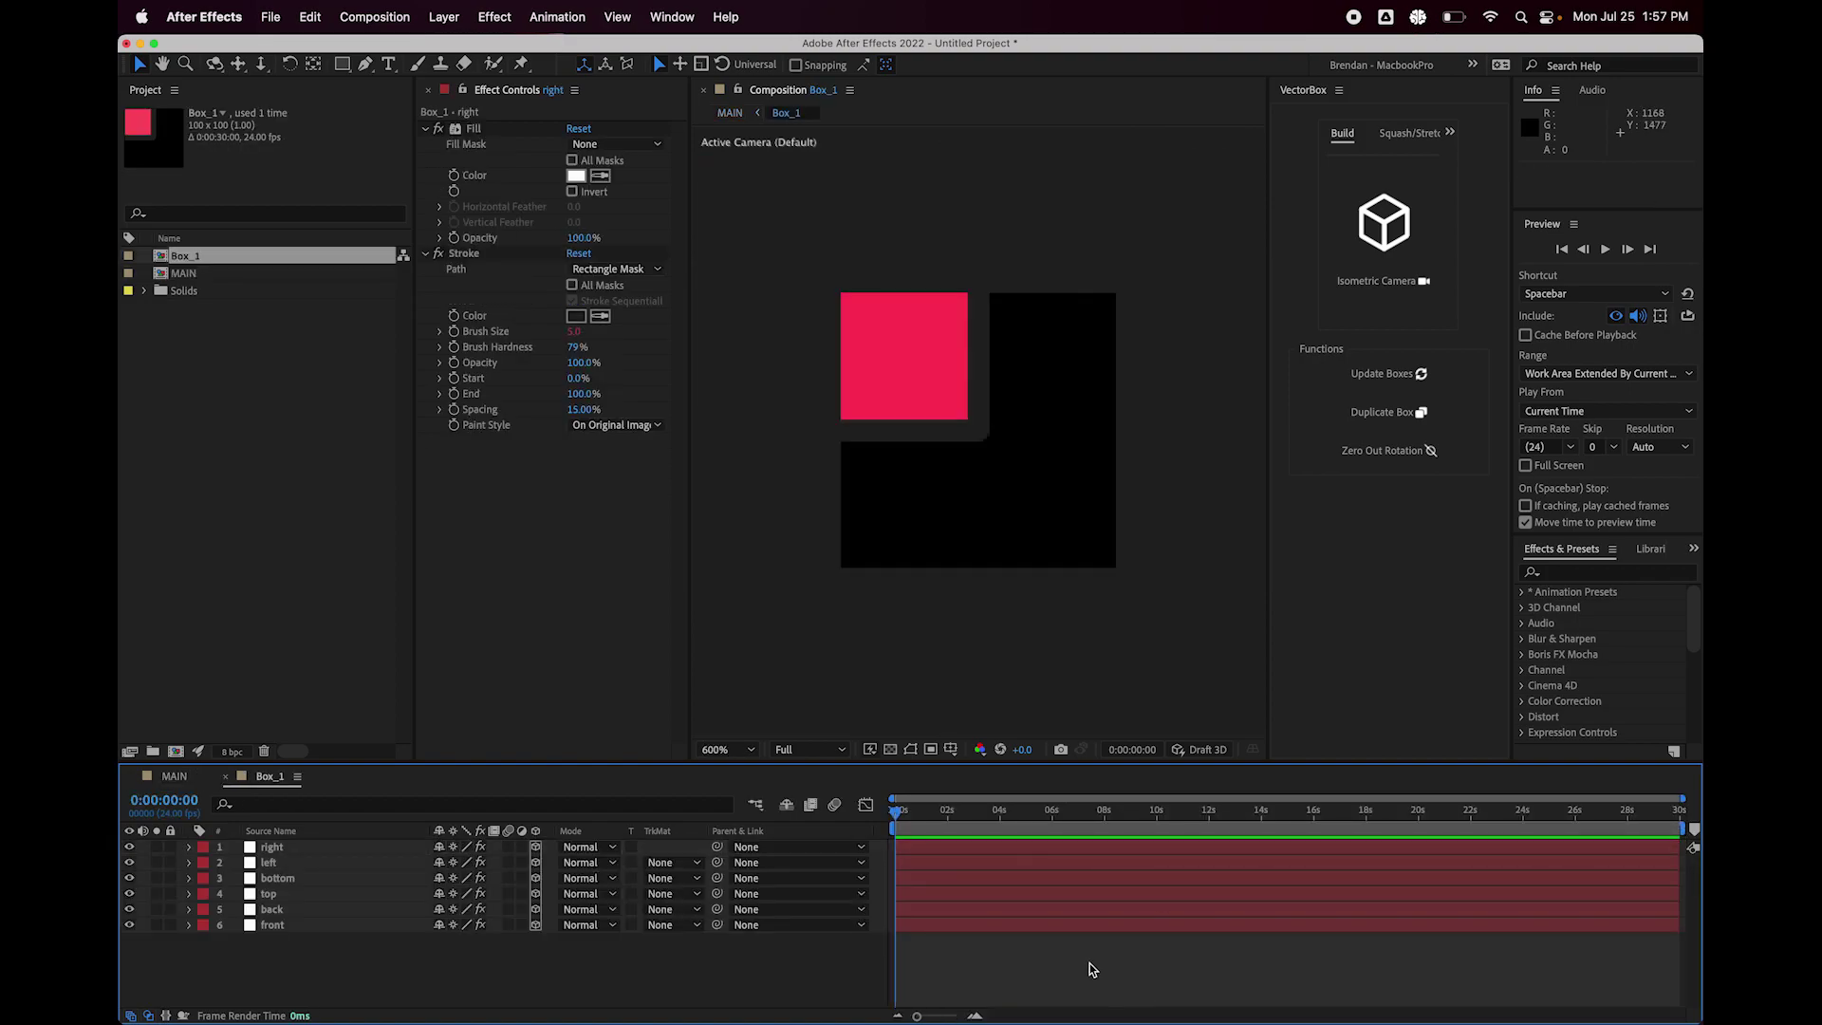
{"action": "key", "text": "comma"}
{"action": "key", "text": "comma"}
{"action": "key", "text": "comma"}
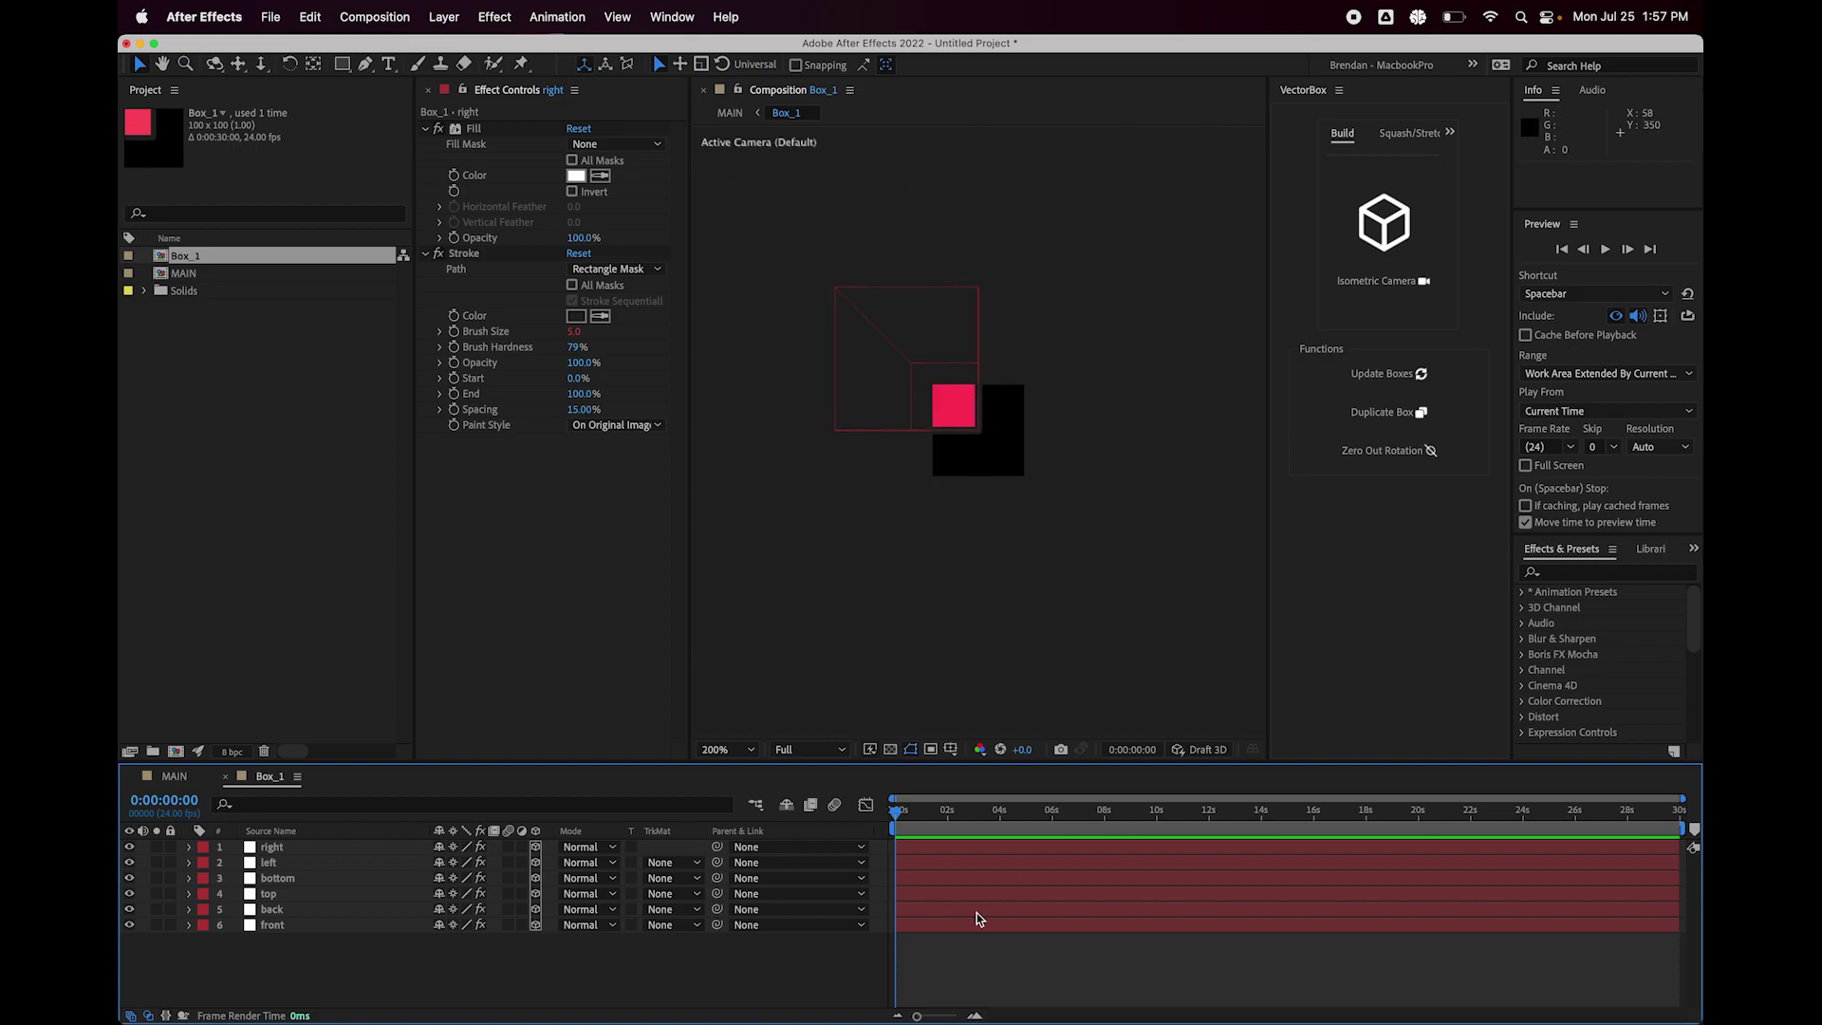
{"action": "key", "text": "super+k"}
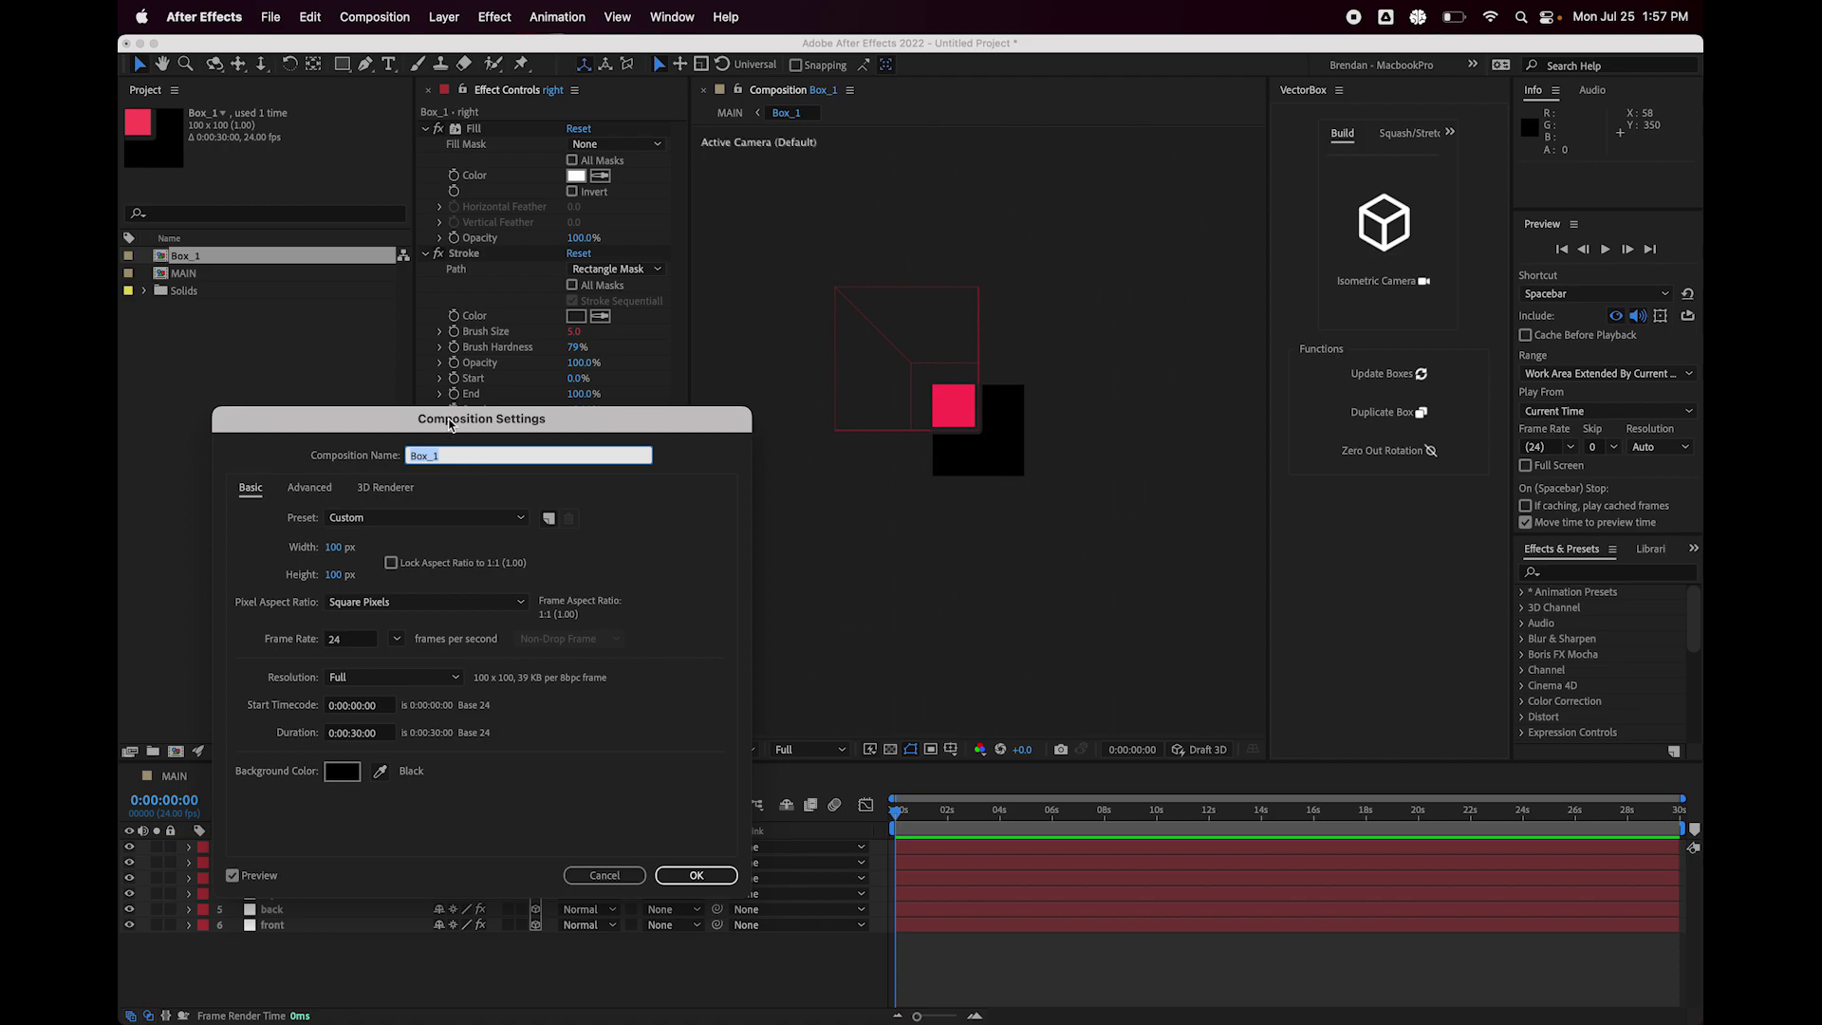
{"action": "left_click_drag", "start_coordinate": [450, 424], "coordinate": [980, 256]}
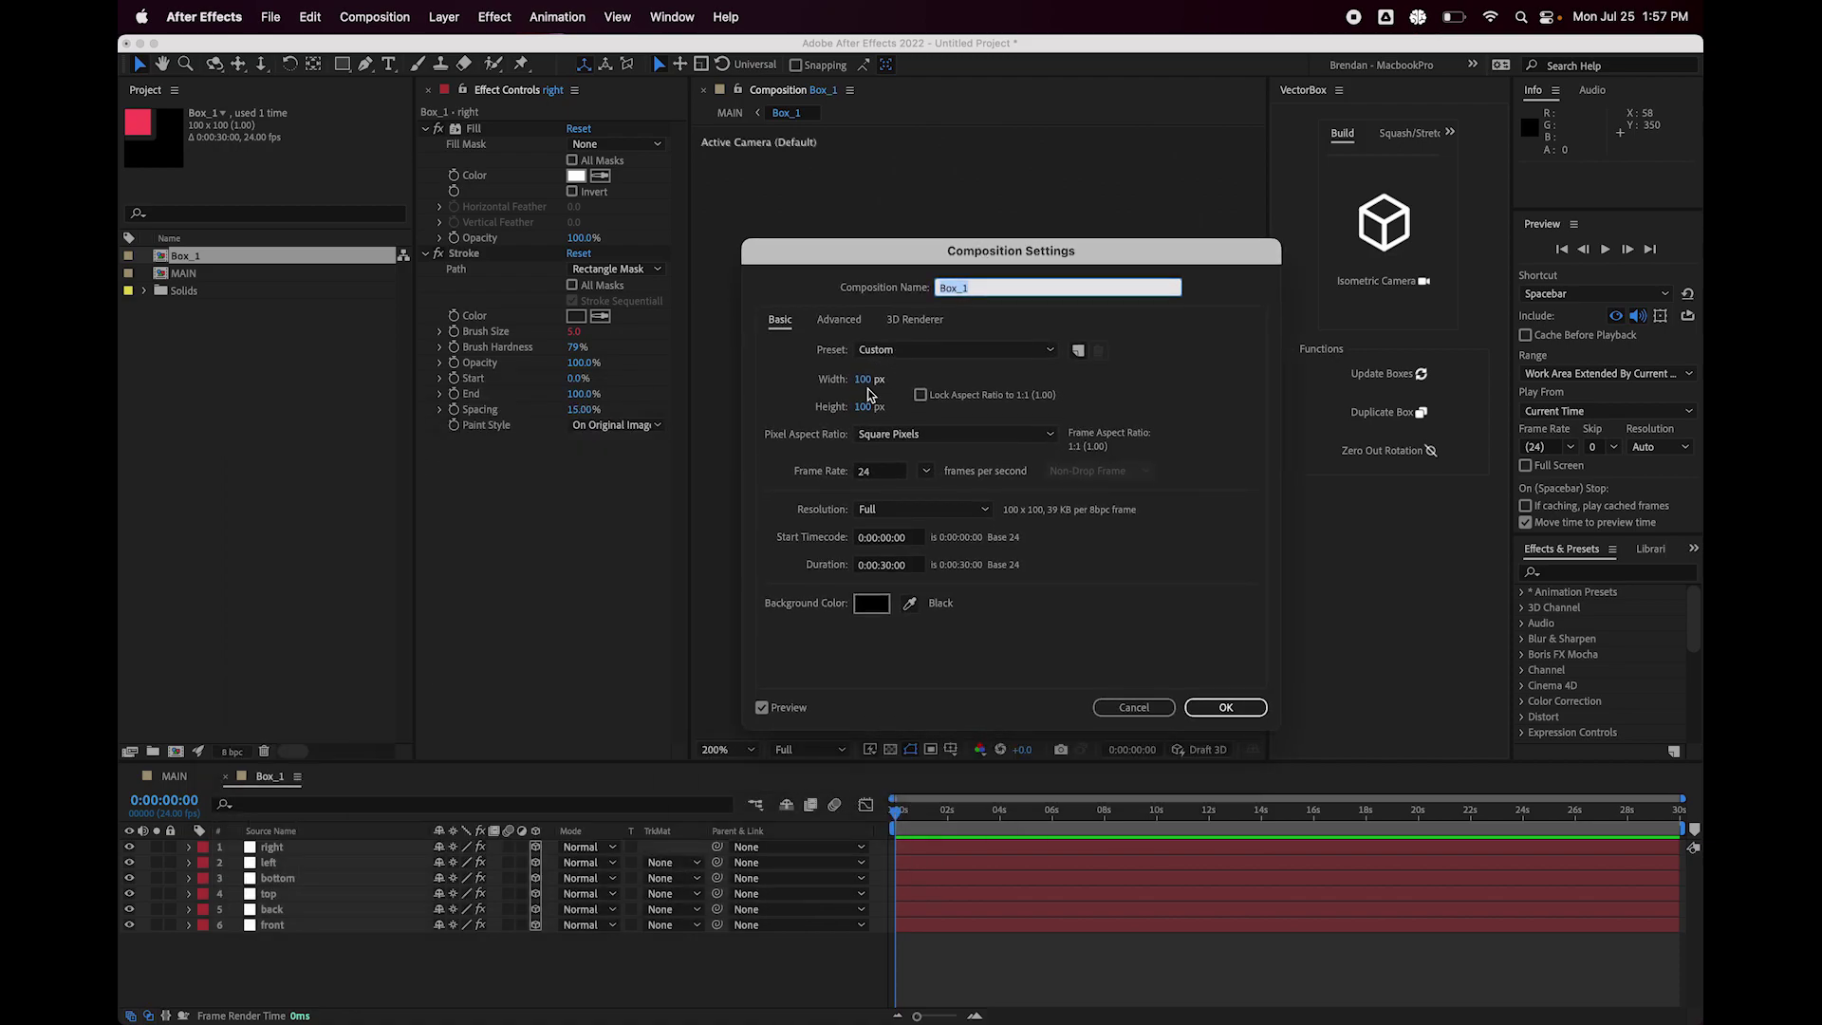
{"action": "left_click", "coordinate": [1124, 707]}
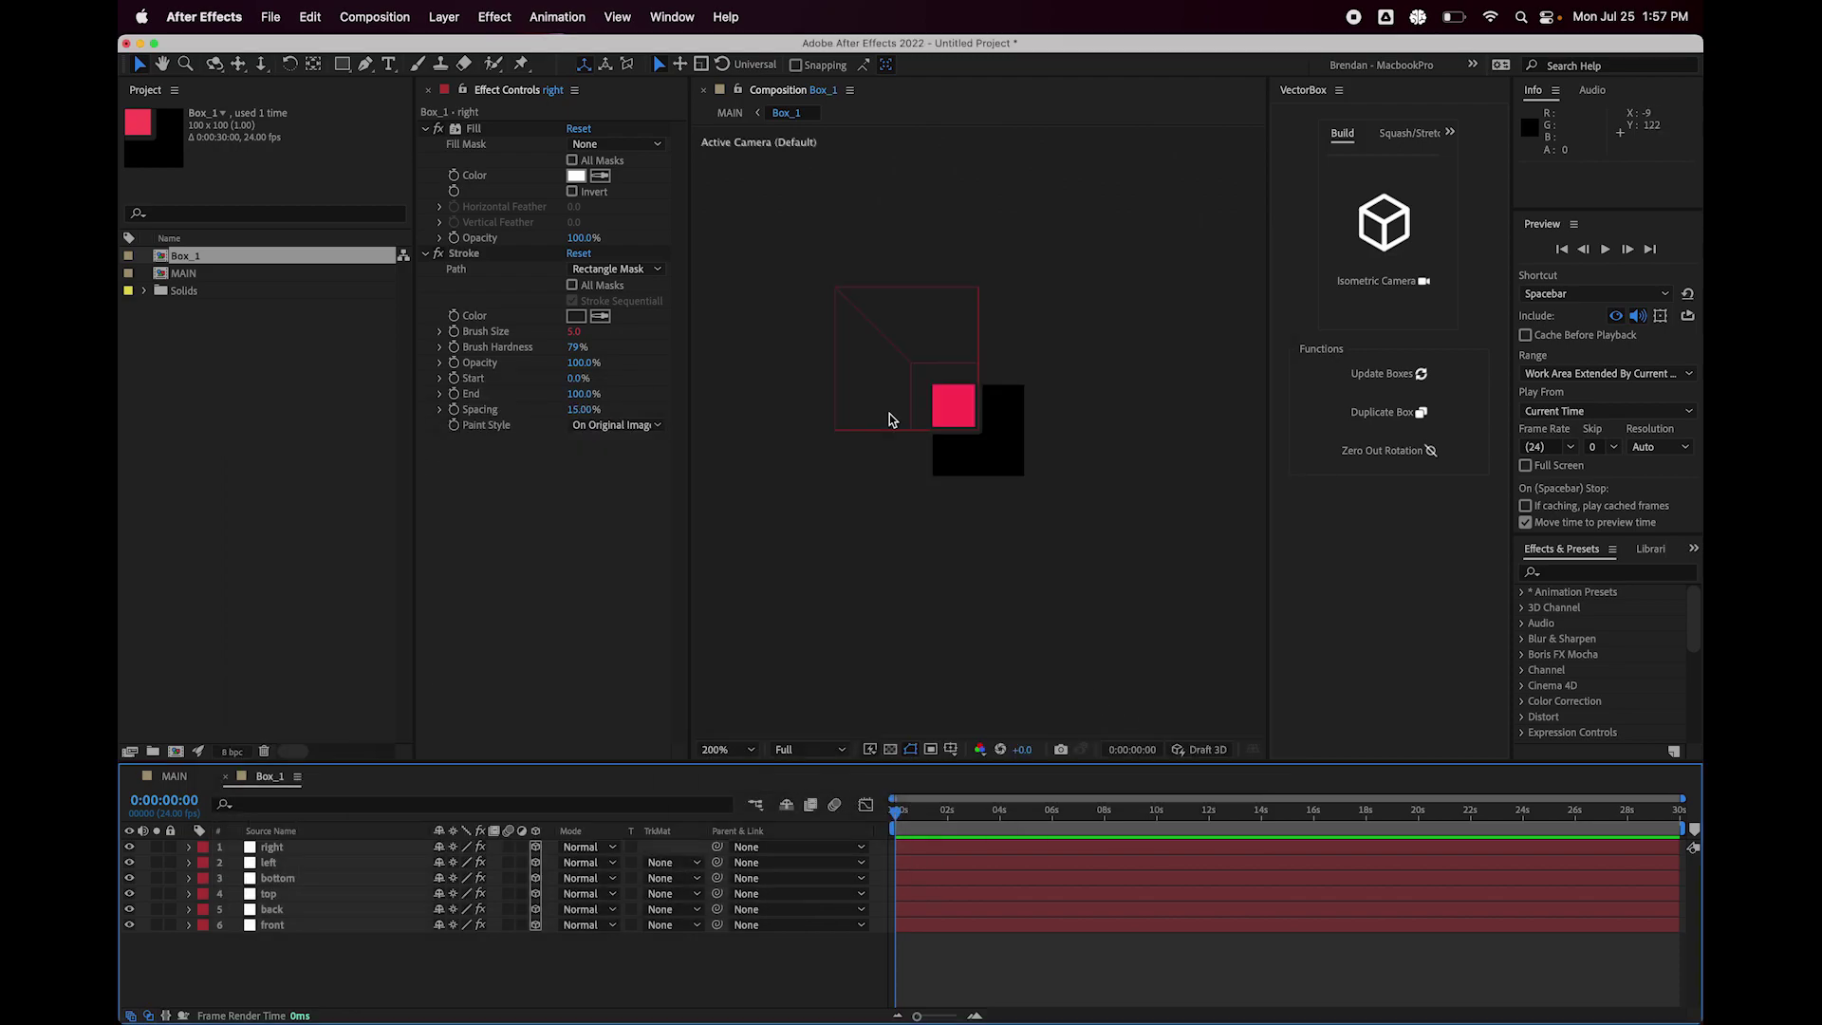
{"action": "left_click", "coordinate": [731, 113]}
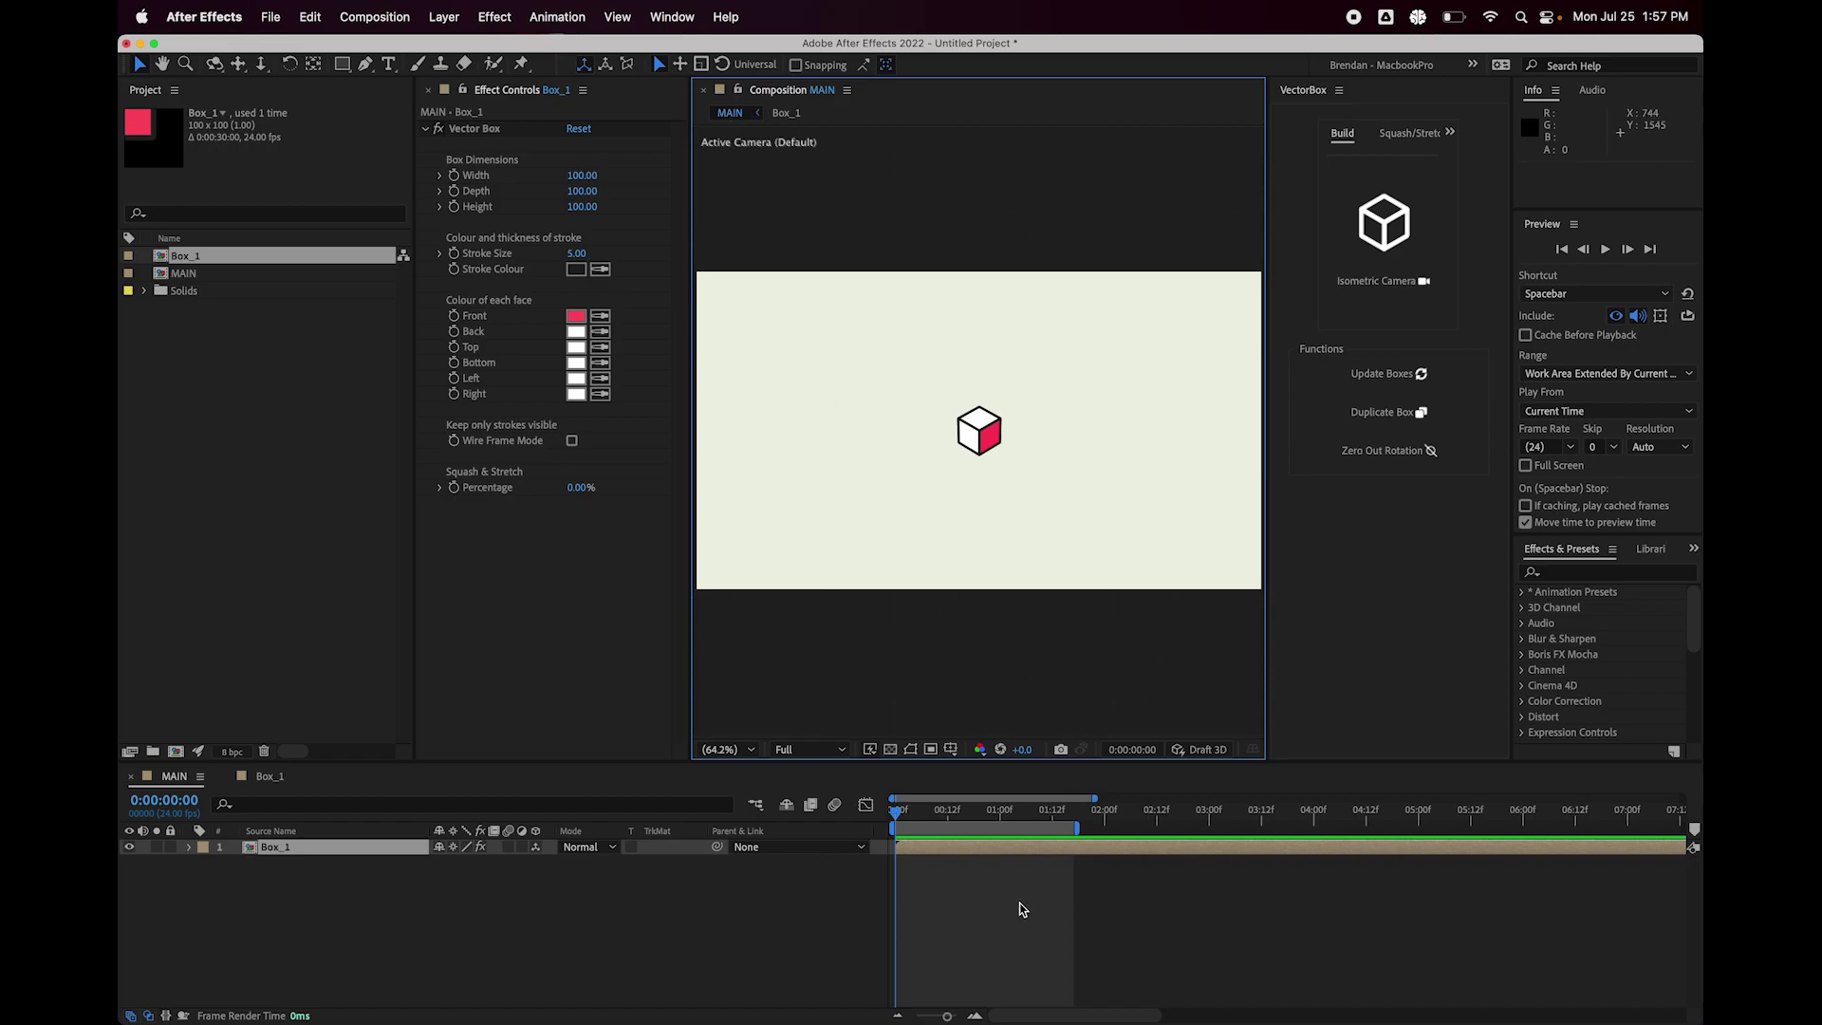
Show Box_1's Anchor Point and raise its Y value to 43 at 200% zoom.
{"action": "key", "text": "a"}
{"action": "left_click", "coordinate": [400, 874]}
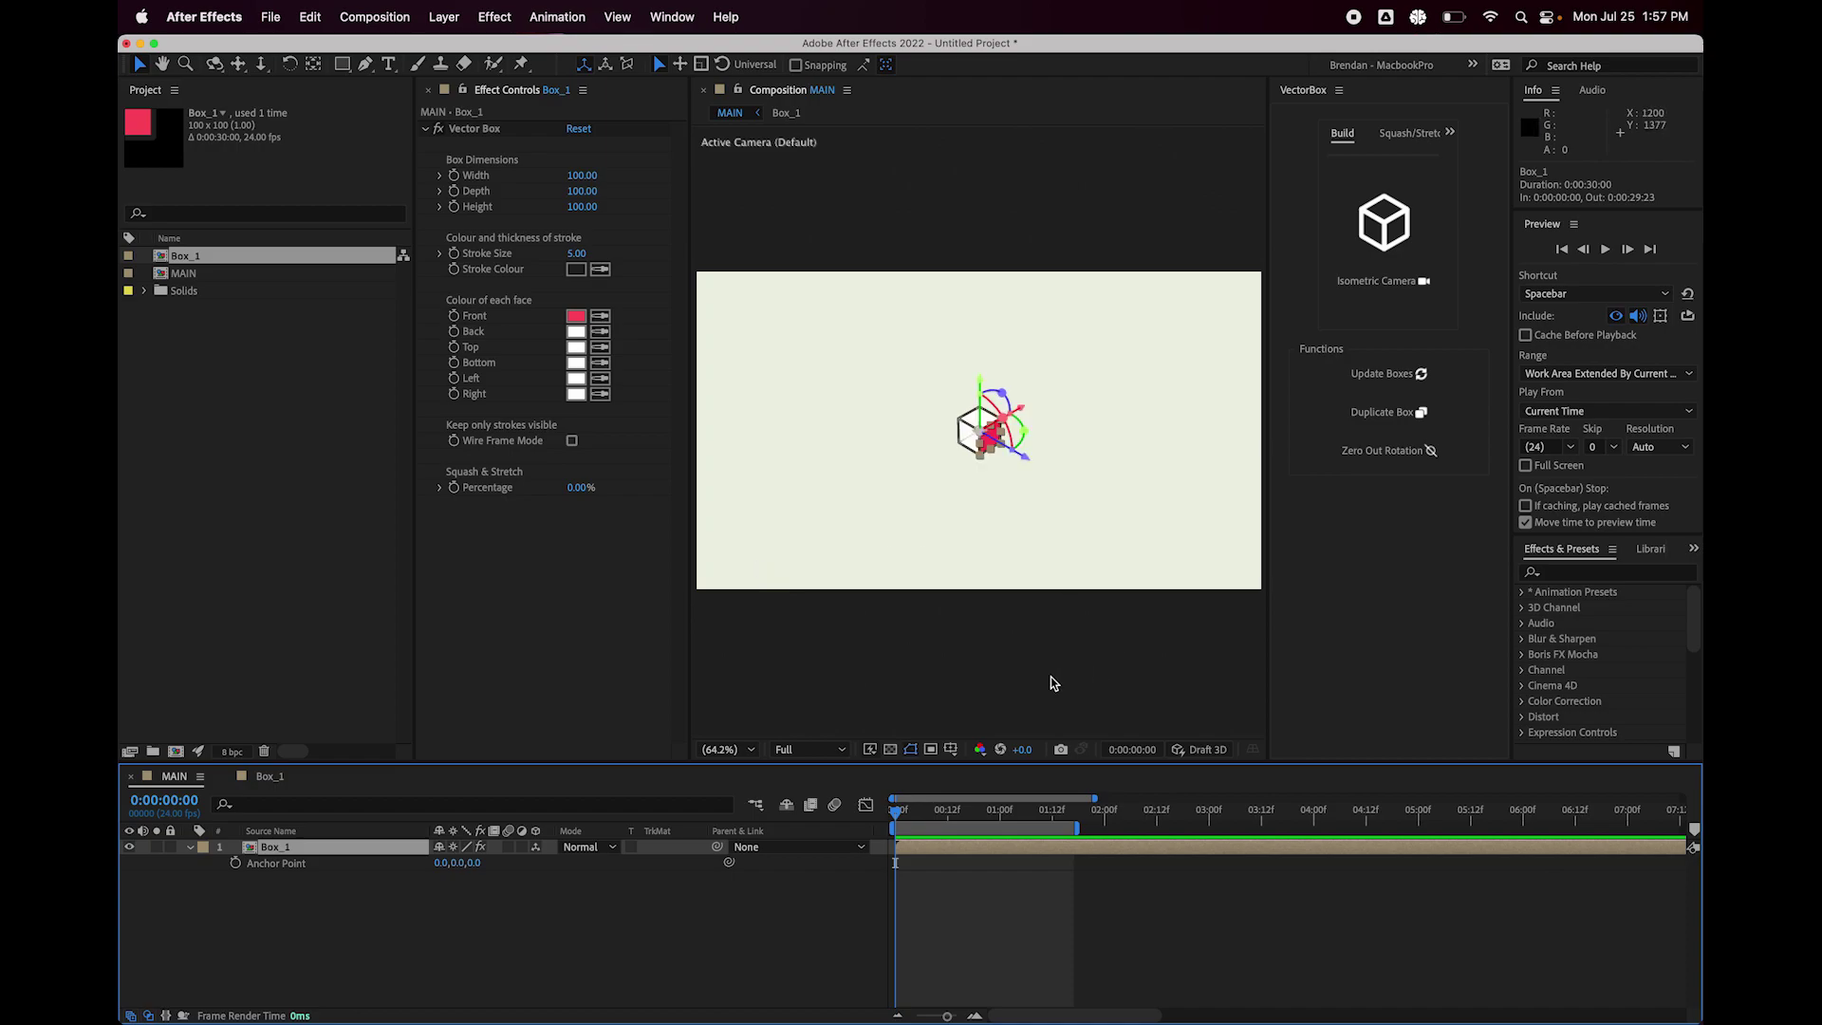
{"action": "key", "text": "period"}
{"action": "key", "text": "period"}
{"action": "key", "text": "period"}
{"action": "key", "text": "period"}
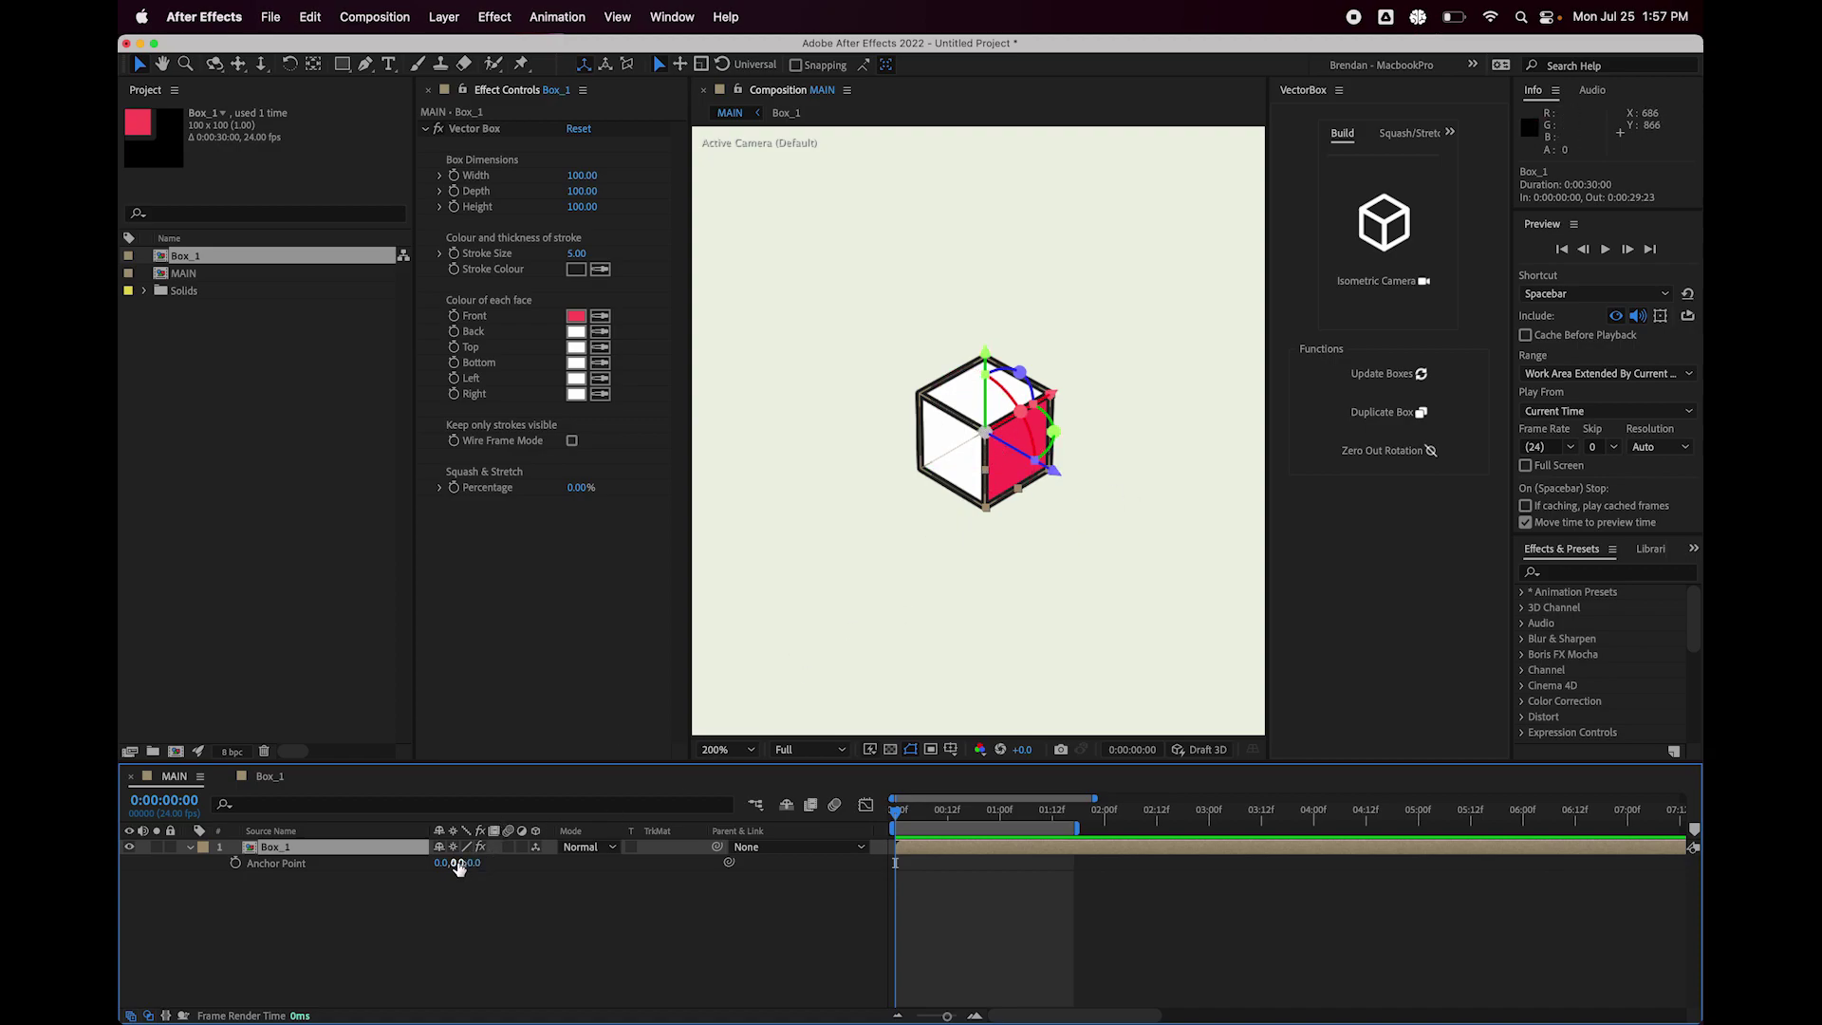
{"action": "left_click_drag", "start_coordinate": [457, 862], "coordinate": [498, 863]}
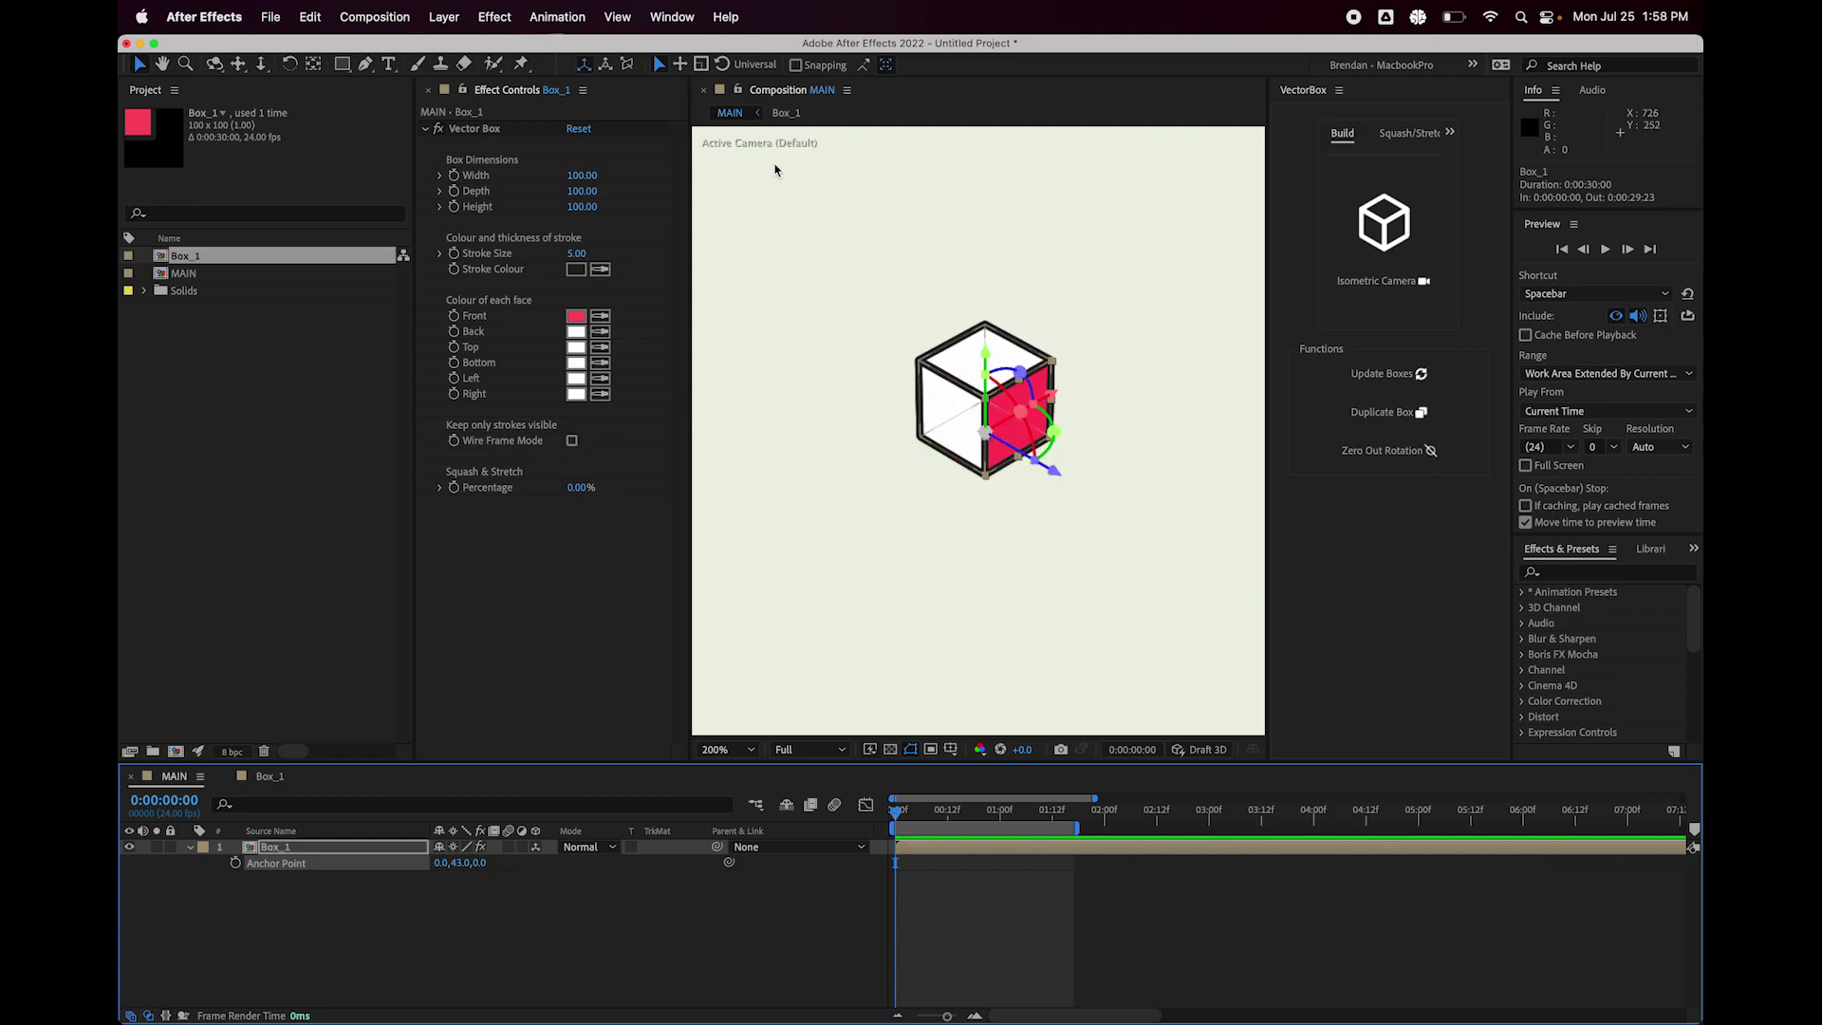
Enlarge the box to width 200 and look inside the Box_1 precomp.
{"action": "left_click", "coordinate": [582, 177]}
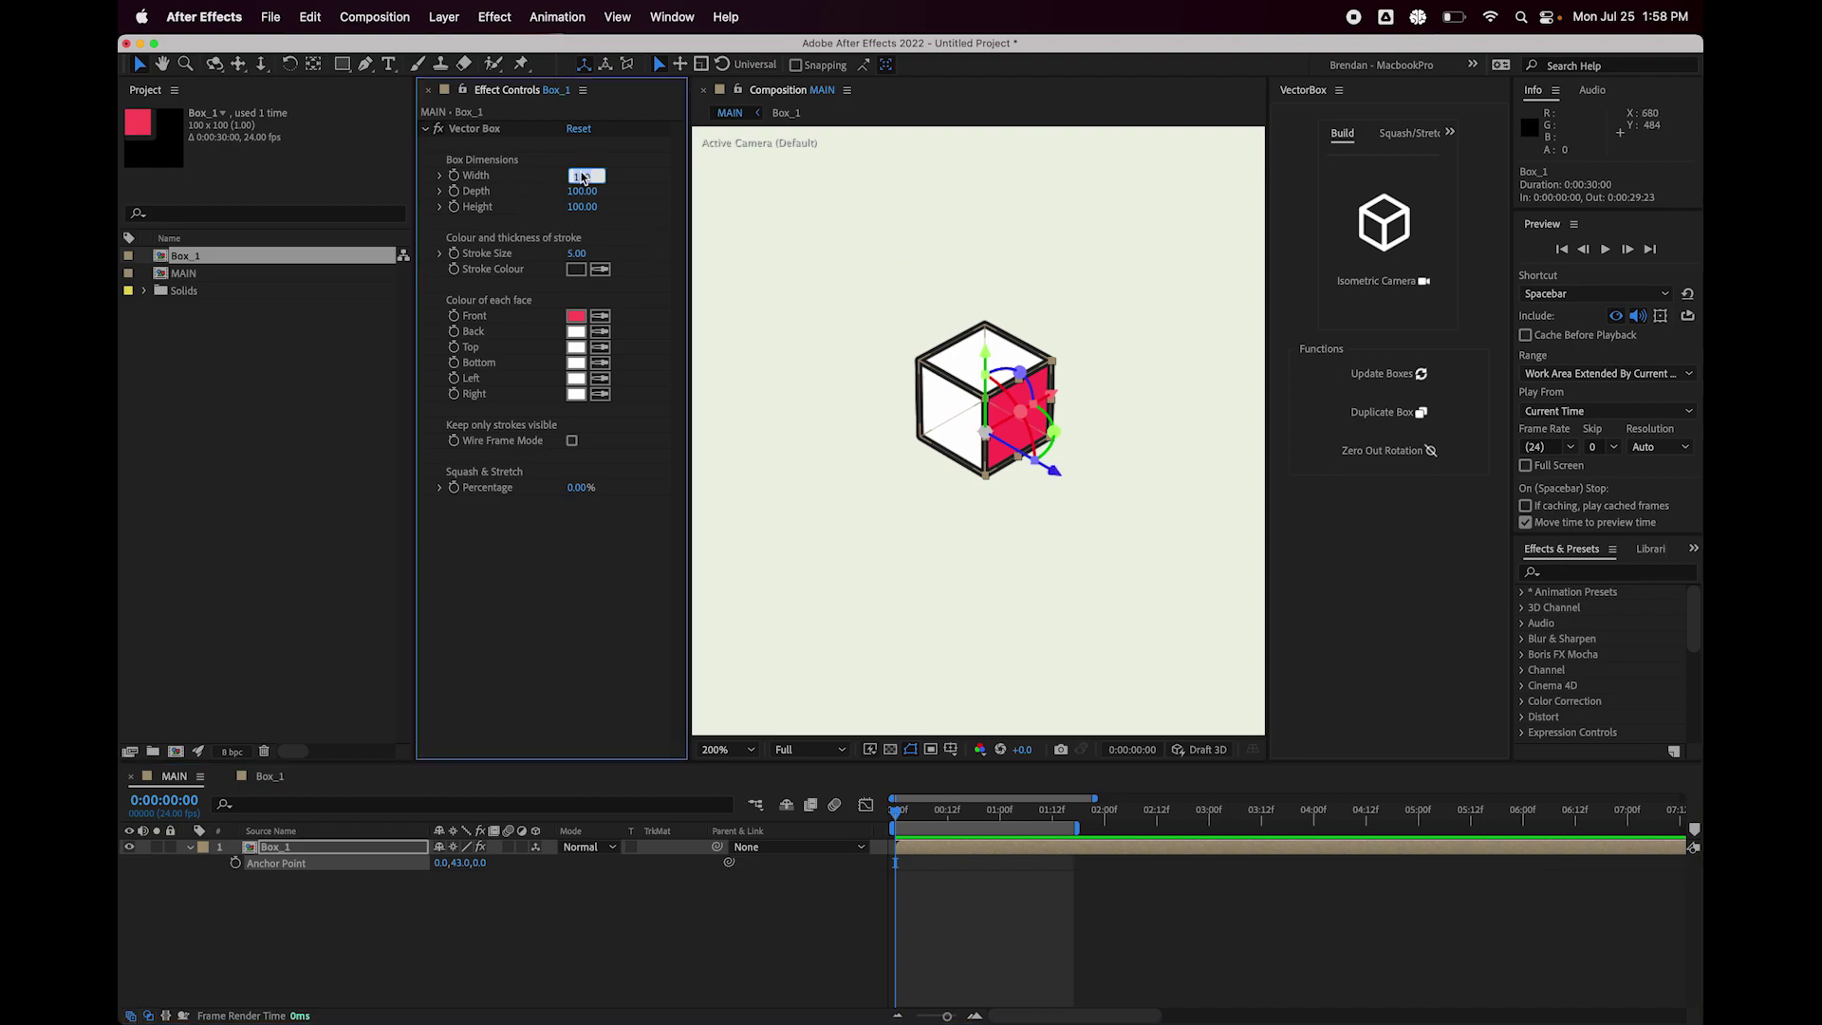
{"action": "type", "text": "200"}
{"action": "key", "text": "Return"}
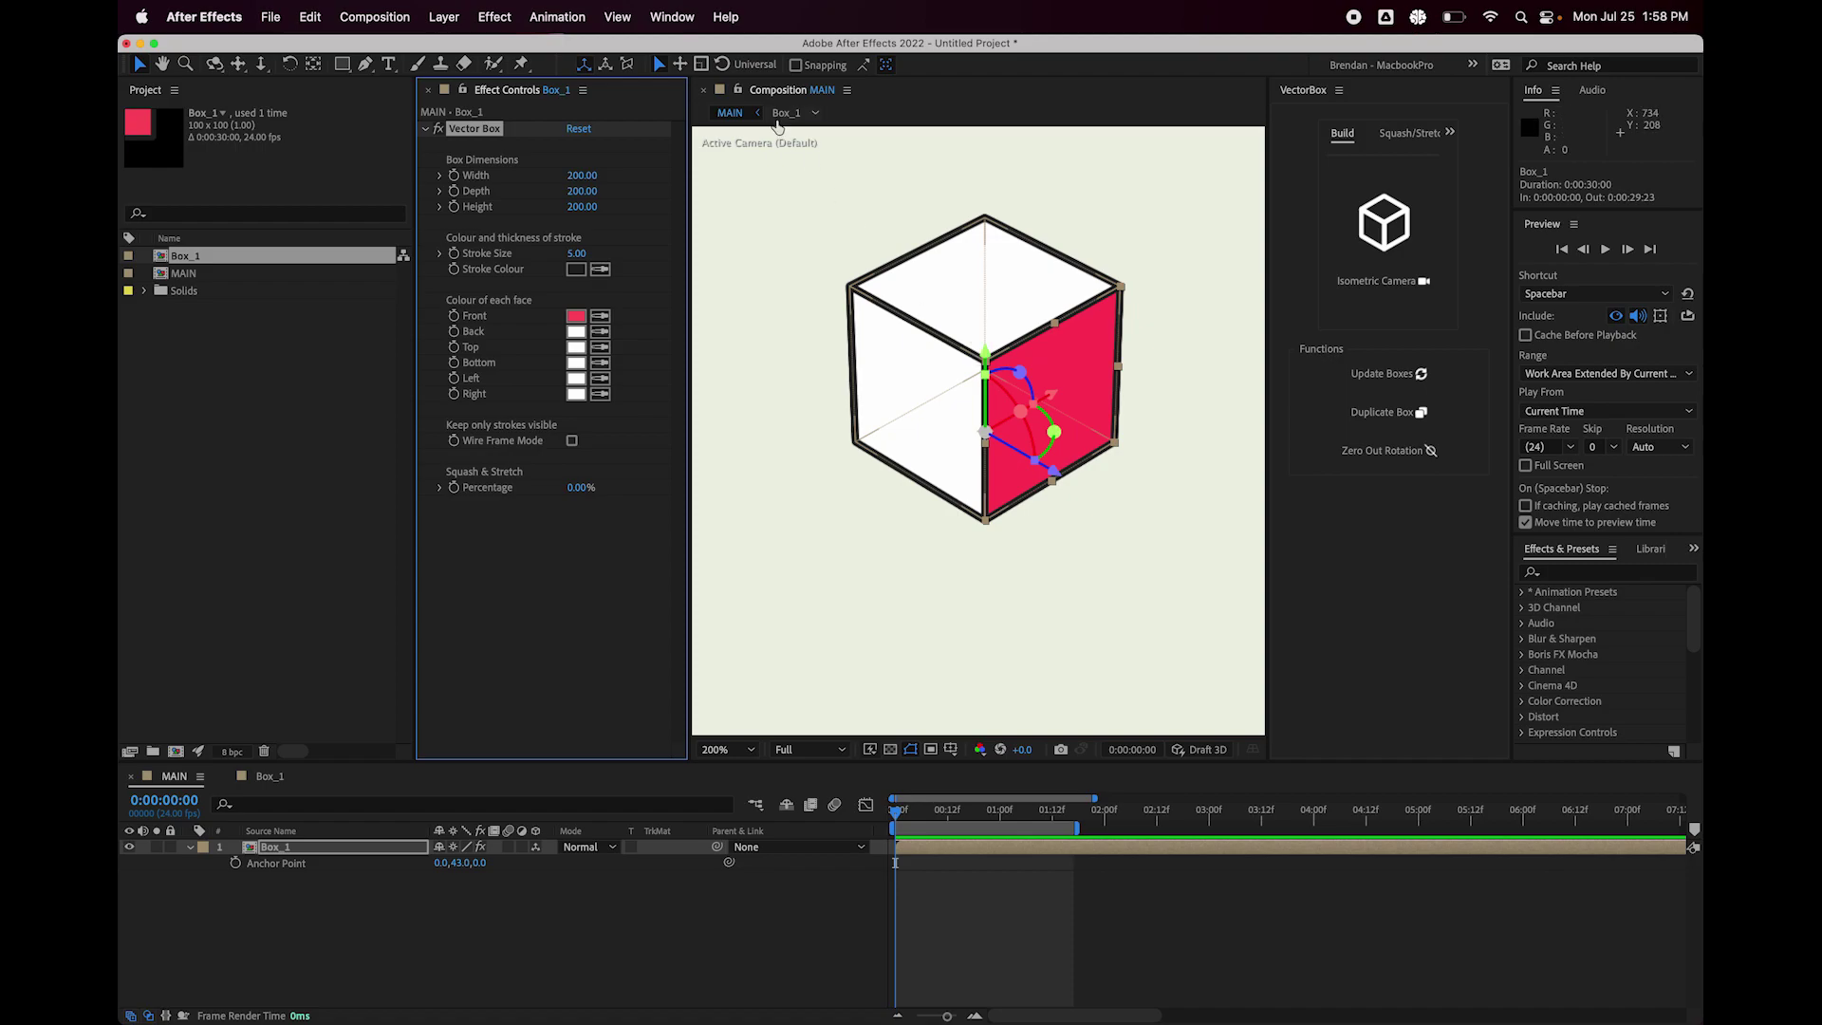
{"action": "double_click", "coordinate": [991, 852]}
{"action": "left_click", "coordinate": [730, 112]}
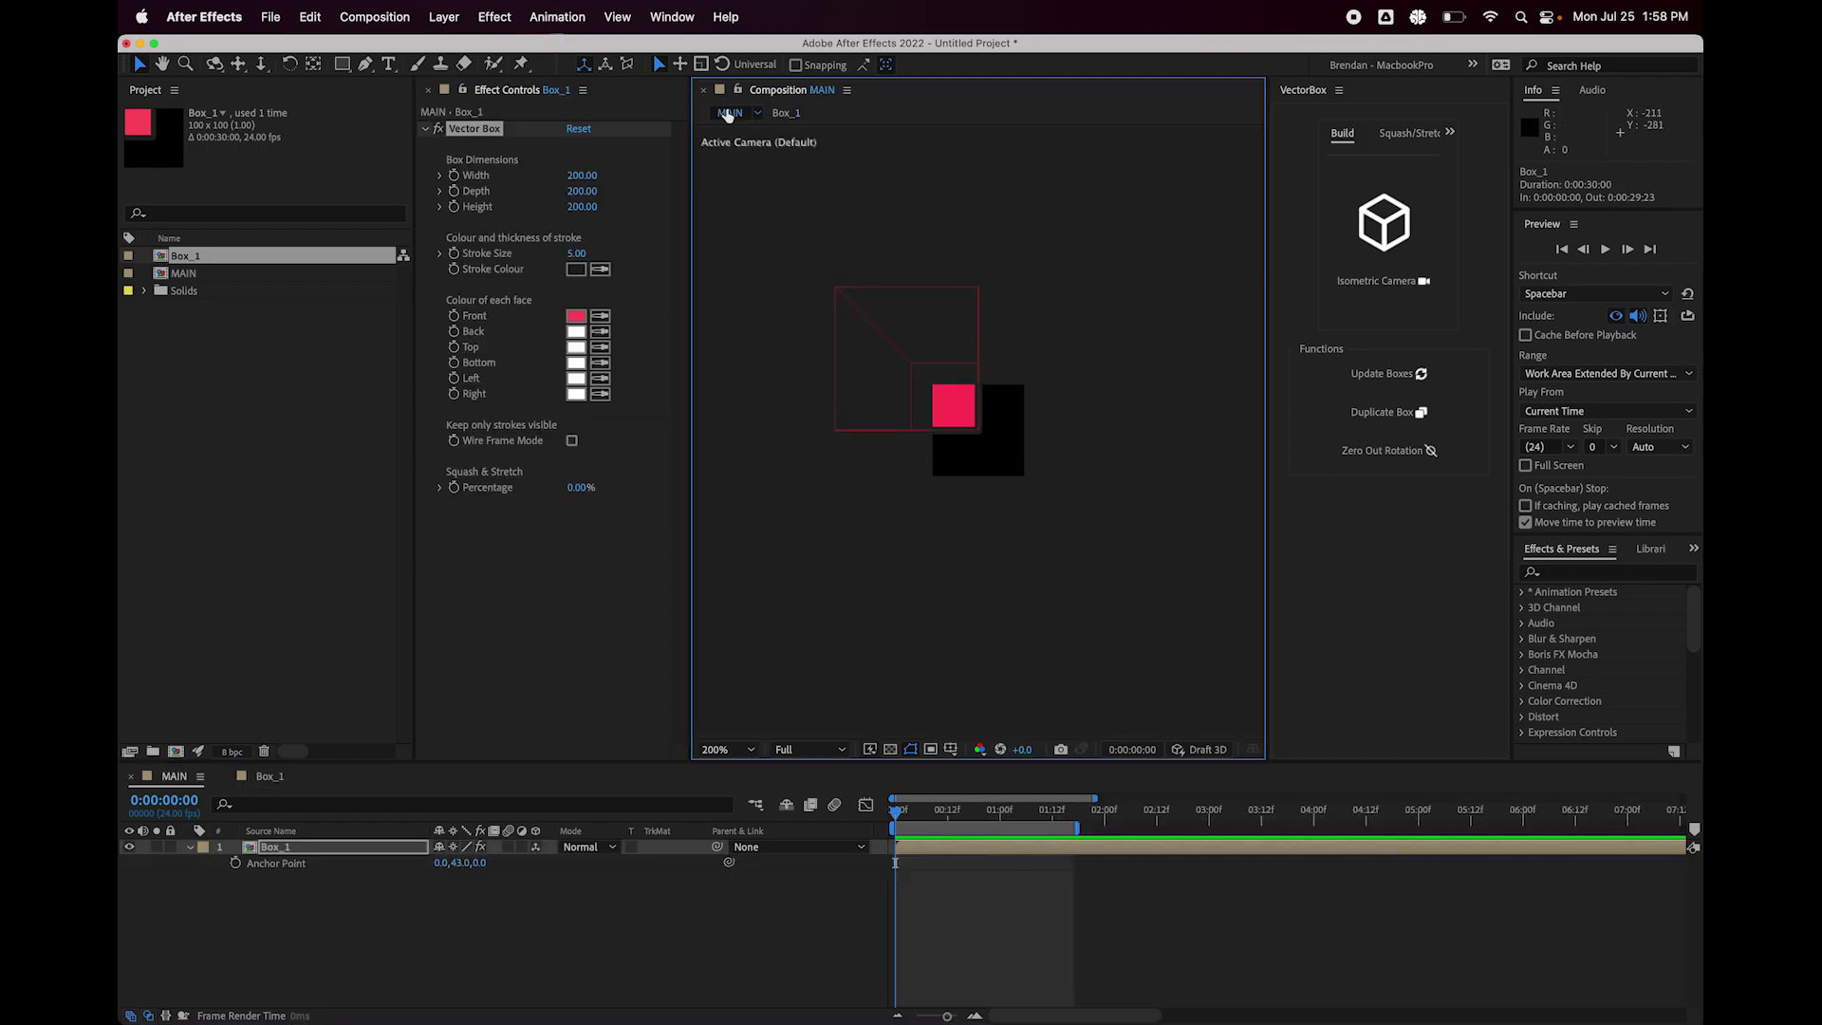
Set the anchor point's Y value to 50 and fit the composition in view.
{"action": "left_click", "coordinate": [462, 863]}
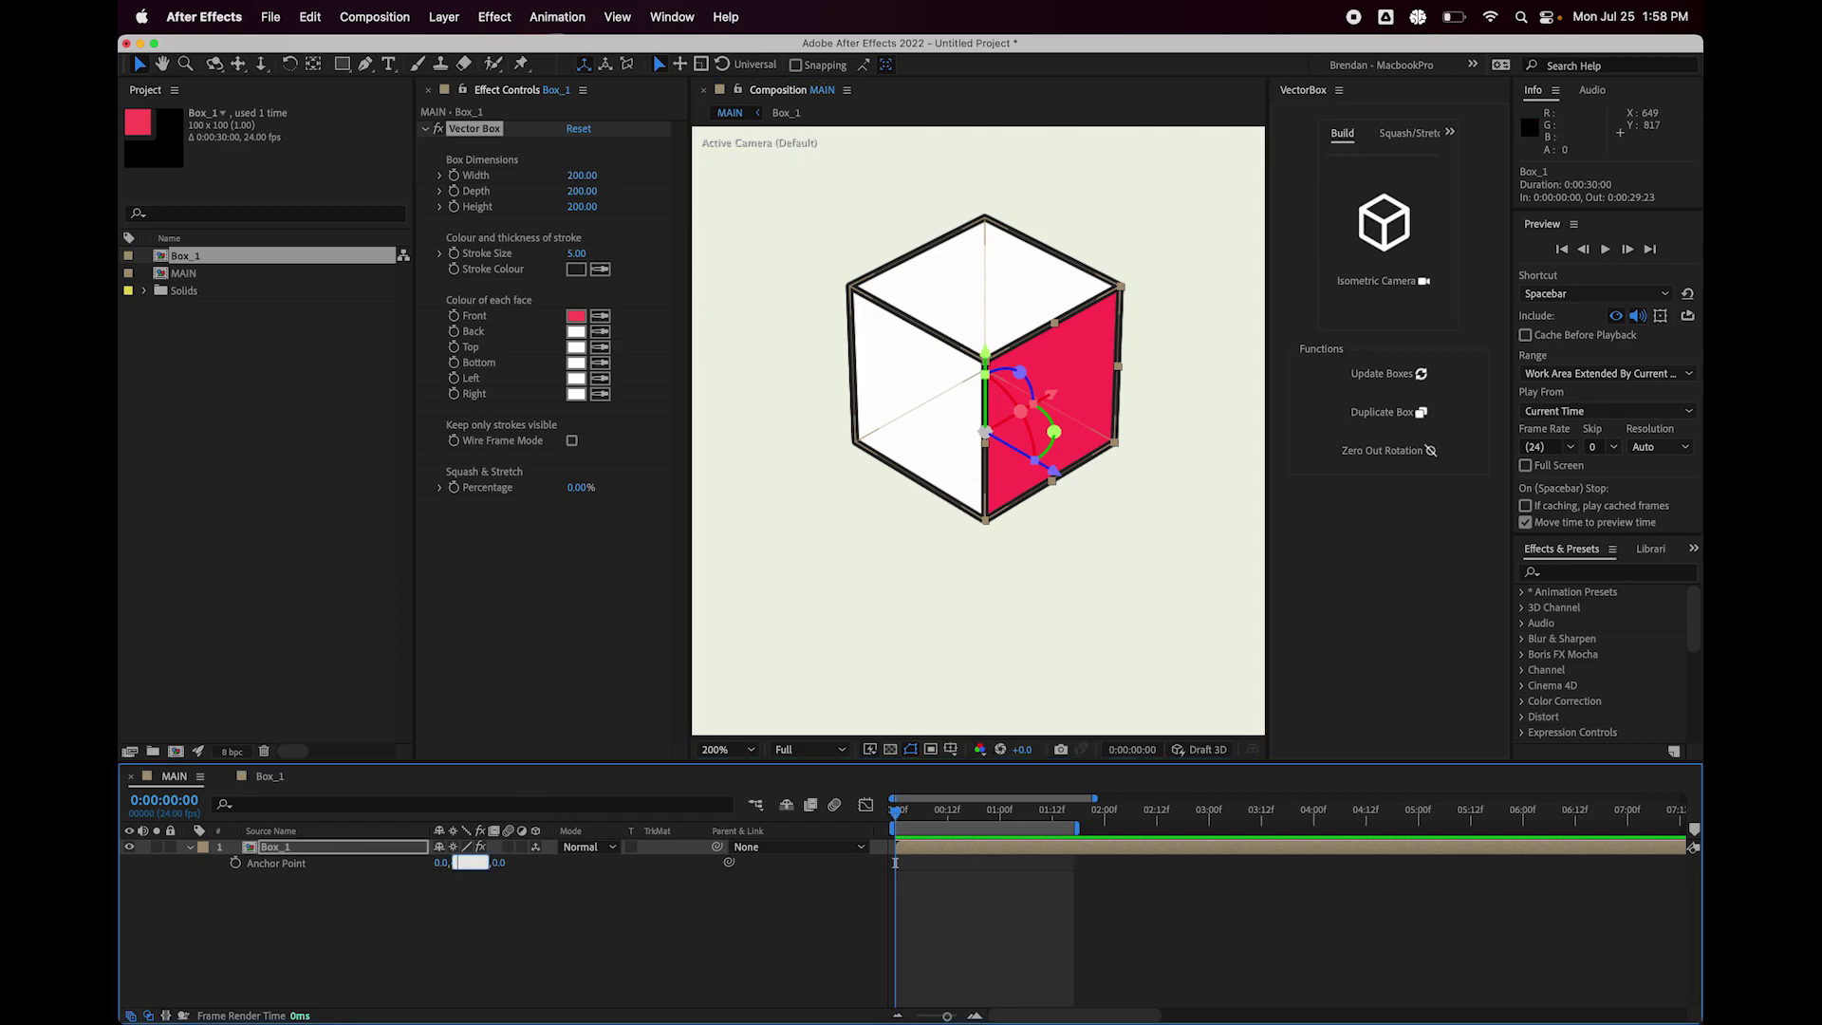
{"action": "type", "text": "50"}
{"action": "key", "text": "Return"}
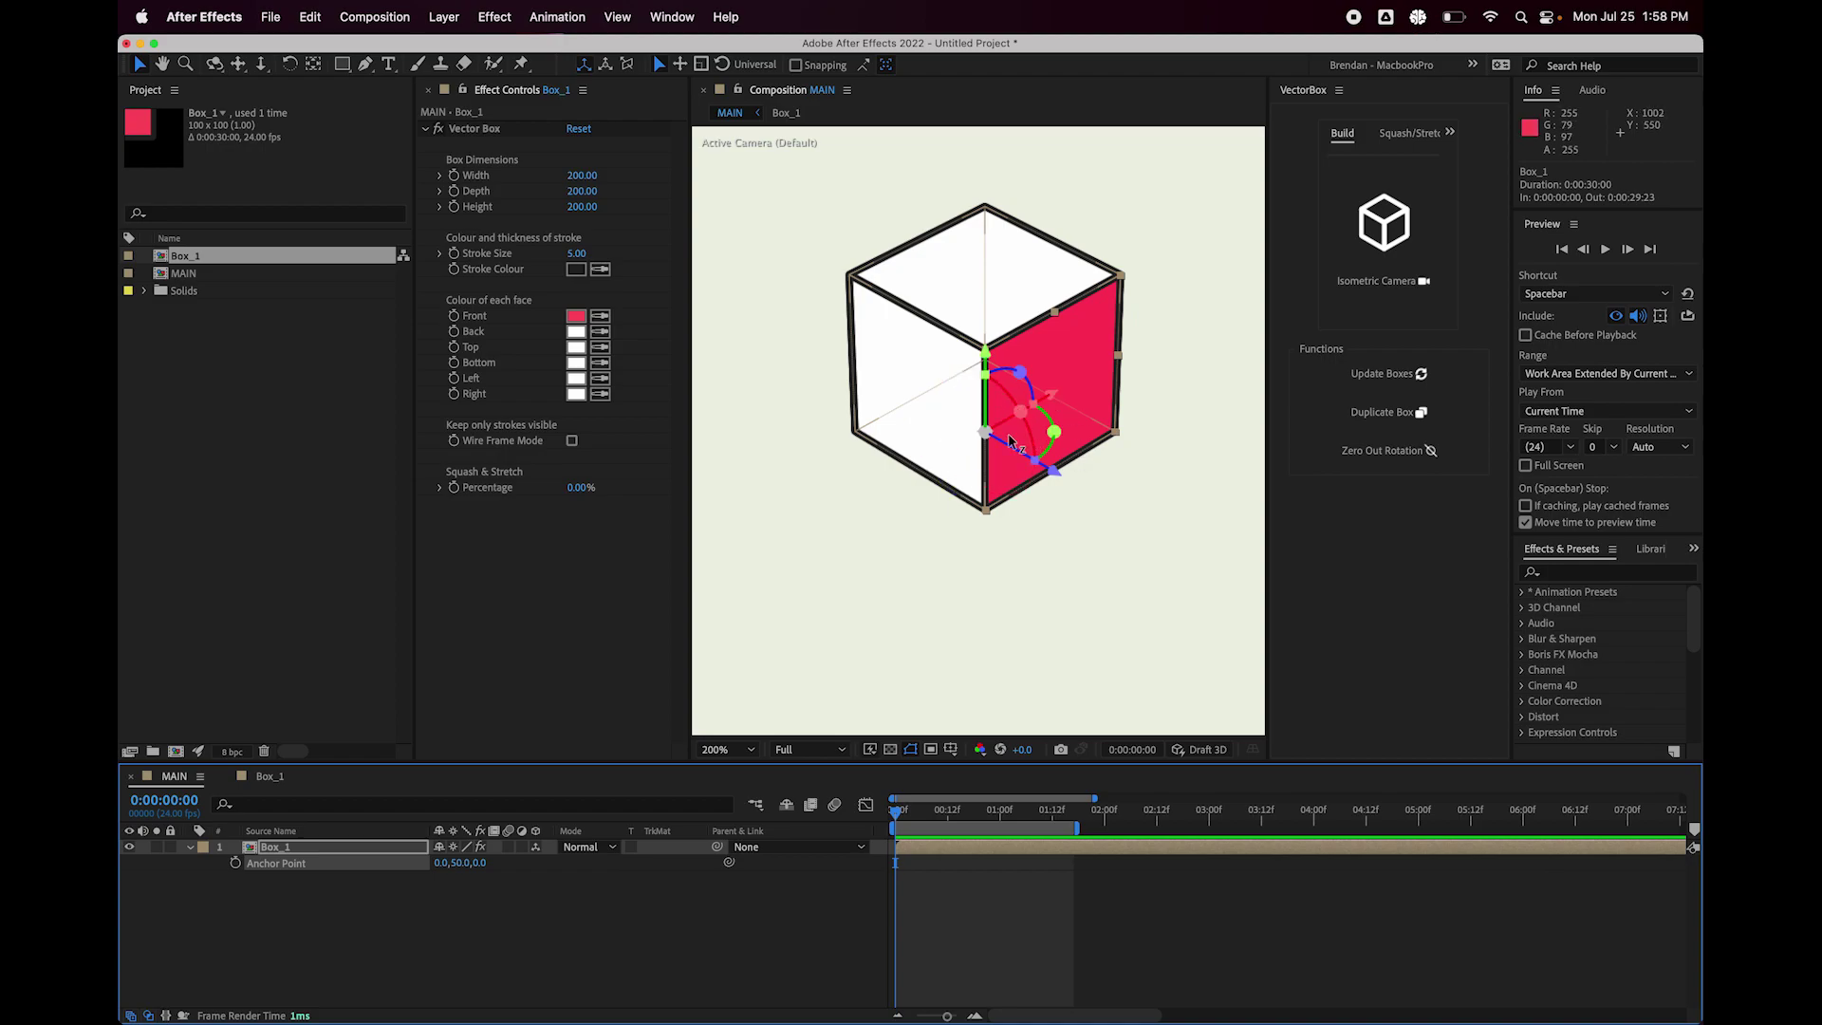
{"action": "left_click", "coordinate": [1072, 925]}
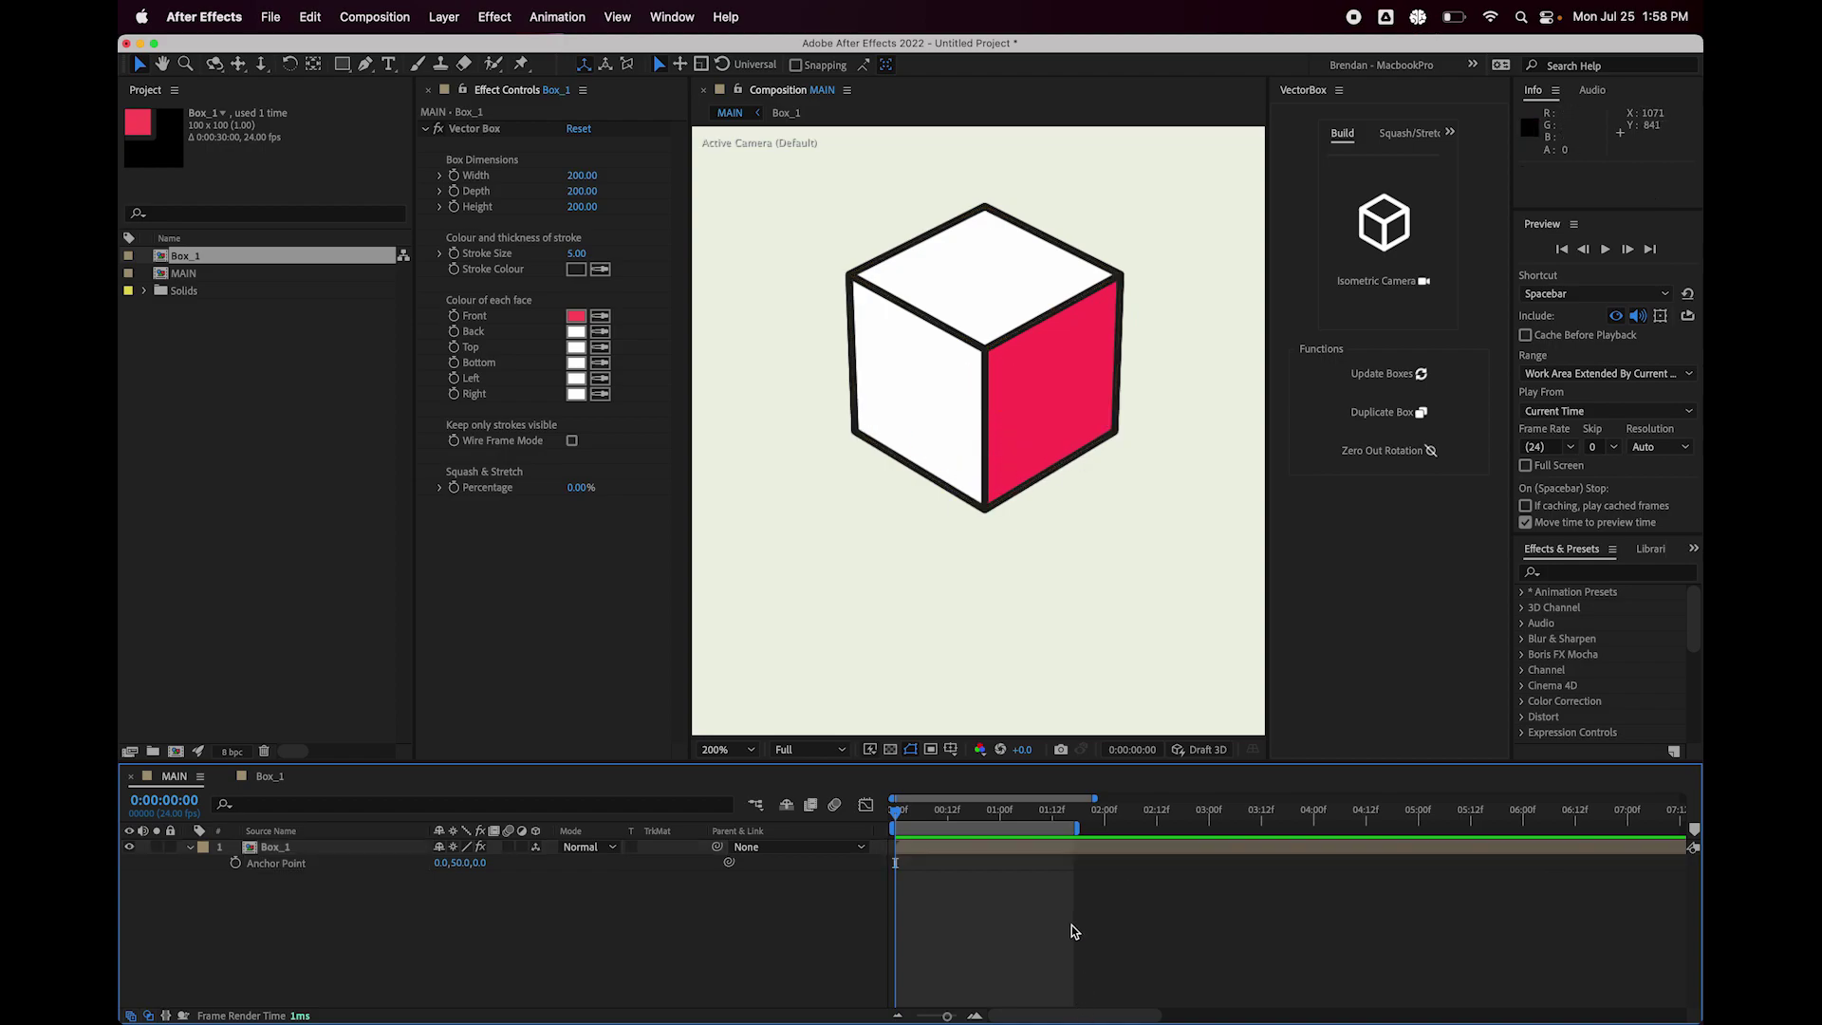
{"action": "key", "text": "shift+slash"}
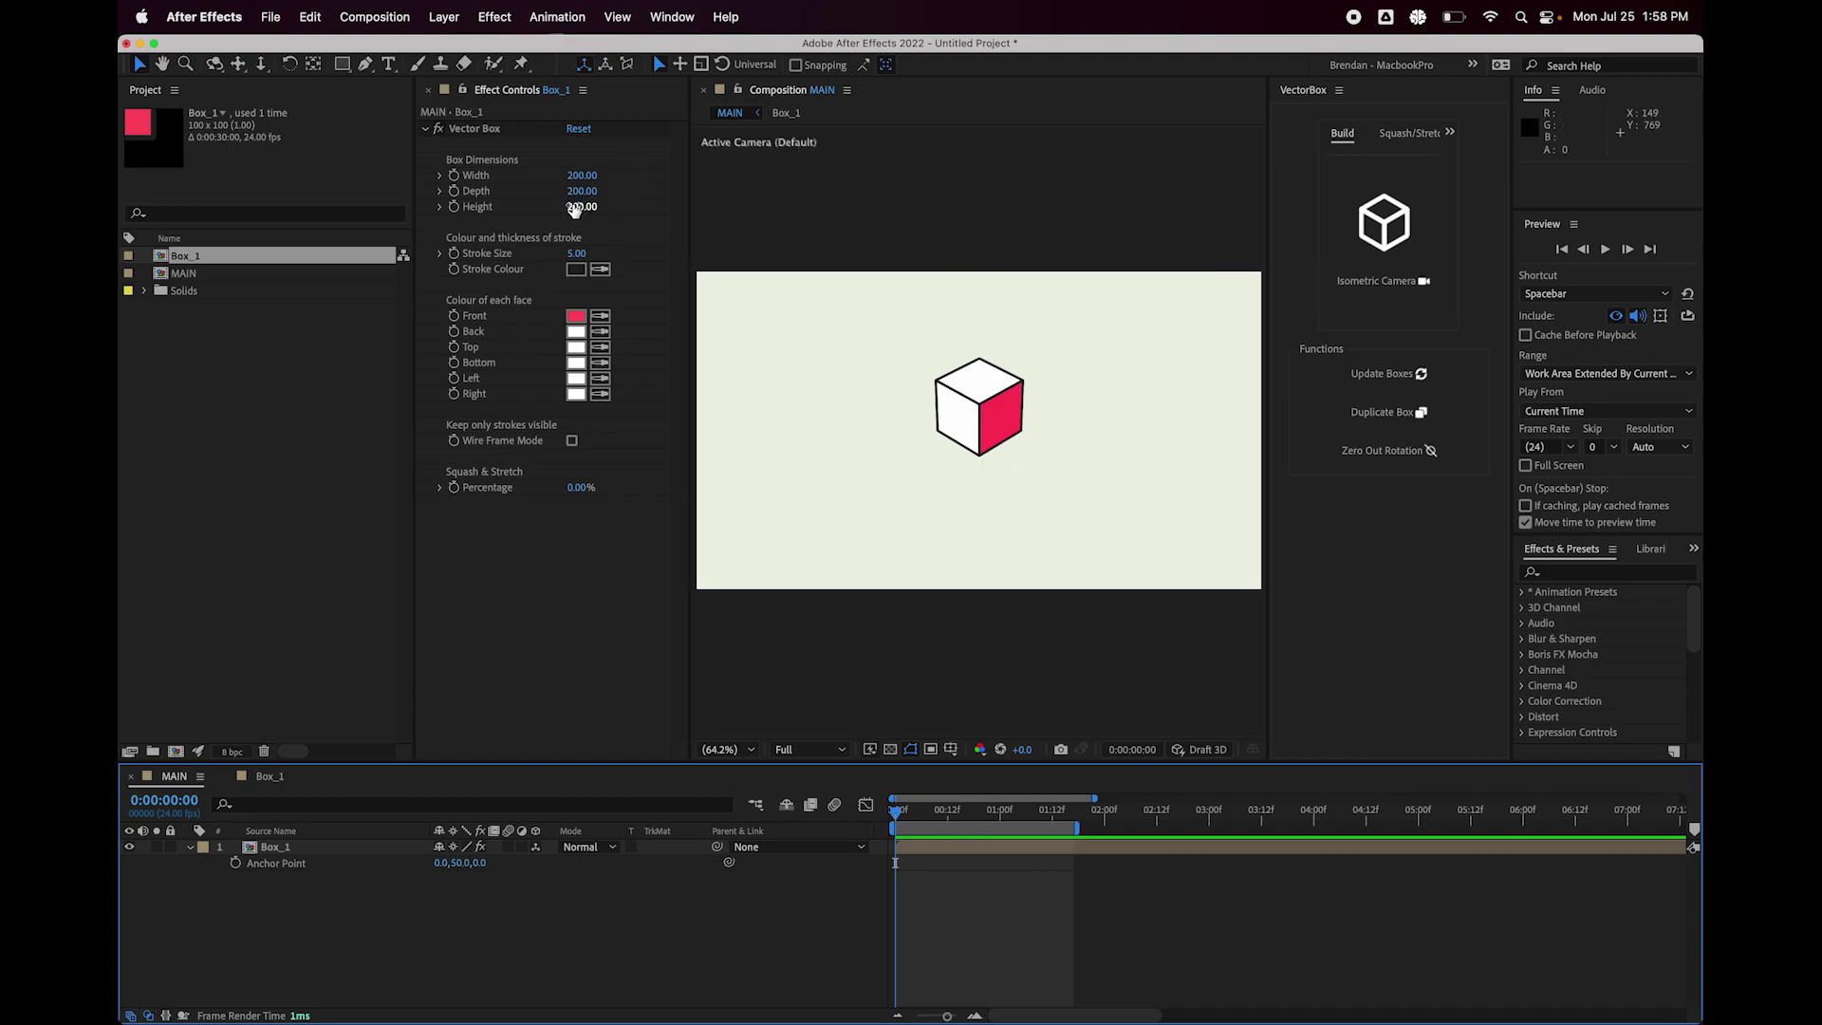
Stretch the height to 510, reset the box, and return the anchor to 0,0,0.
{"action": "left_click_drag", "start_coordinate": [582, 206], "coordinate": [591, 208]}
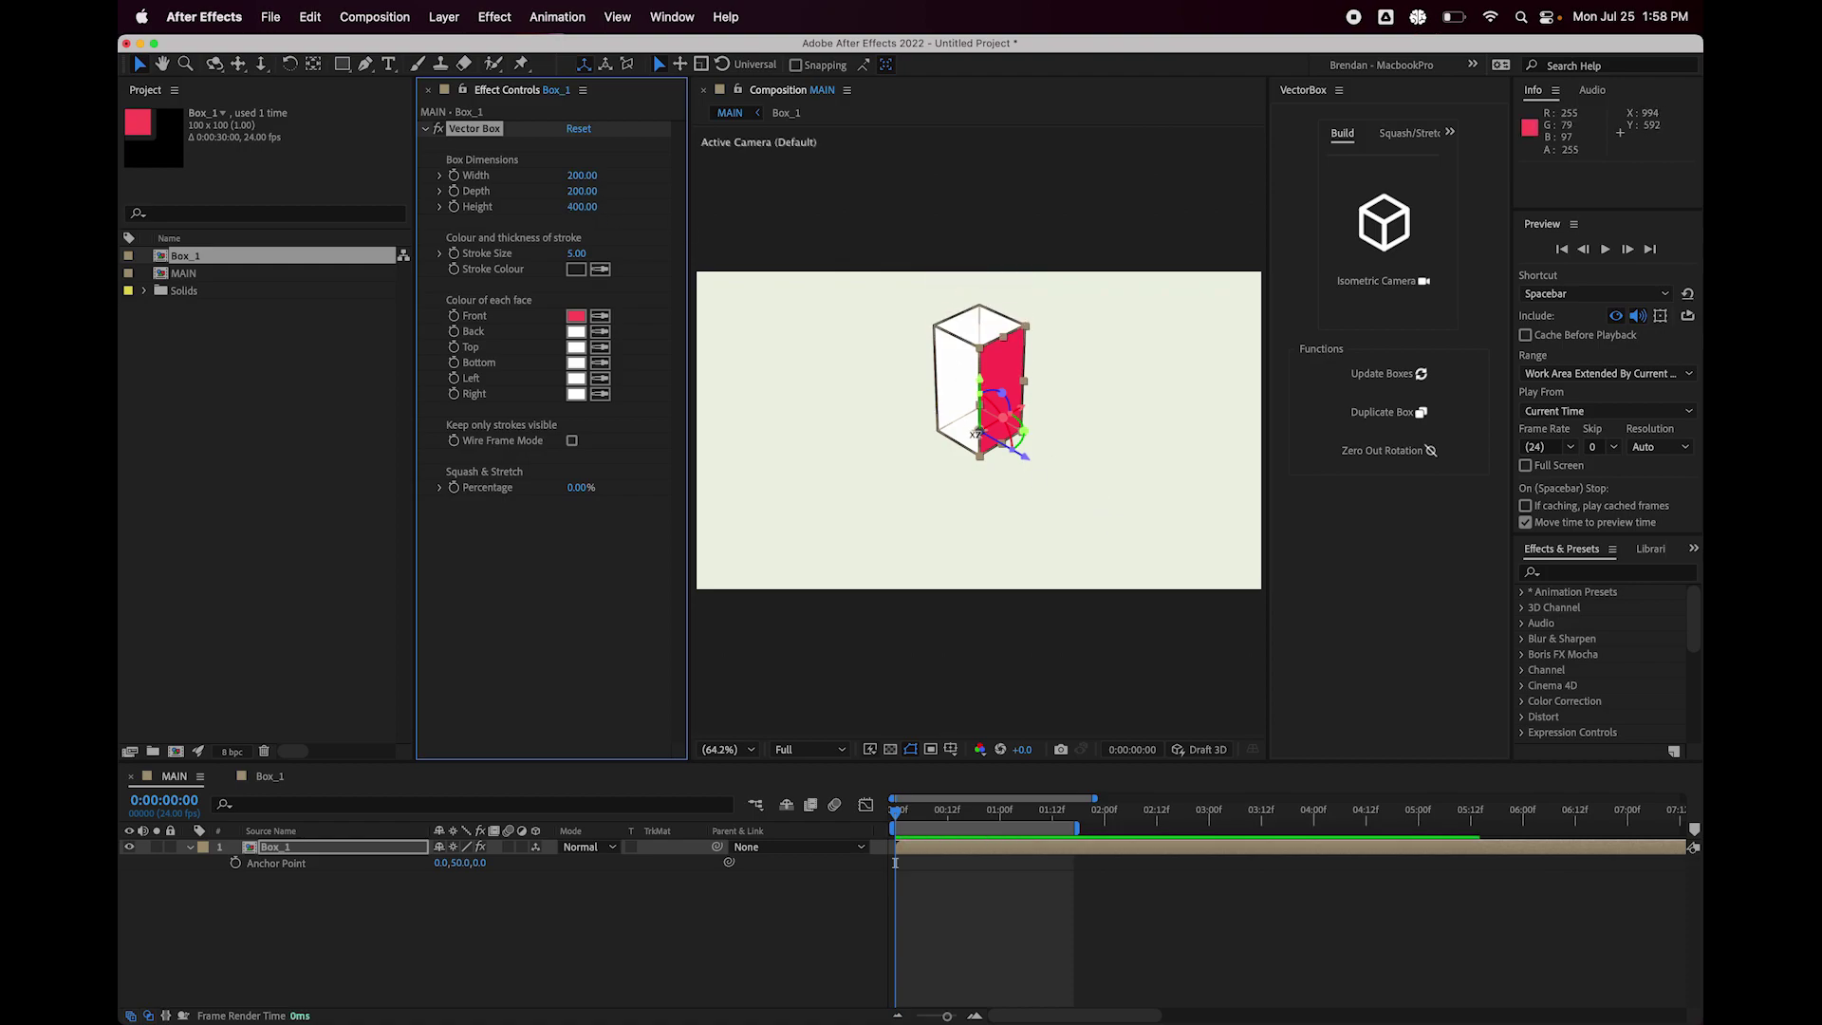
{"action": "left_click", "coordinate": [578, 128]}
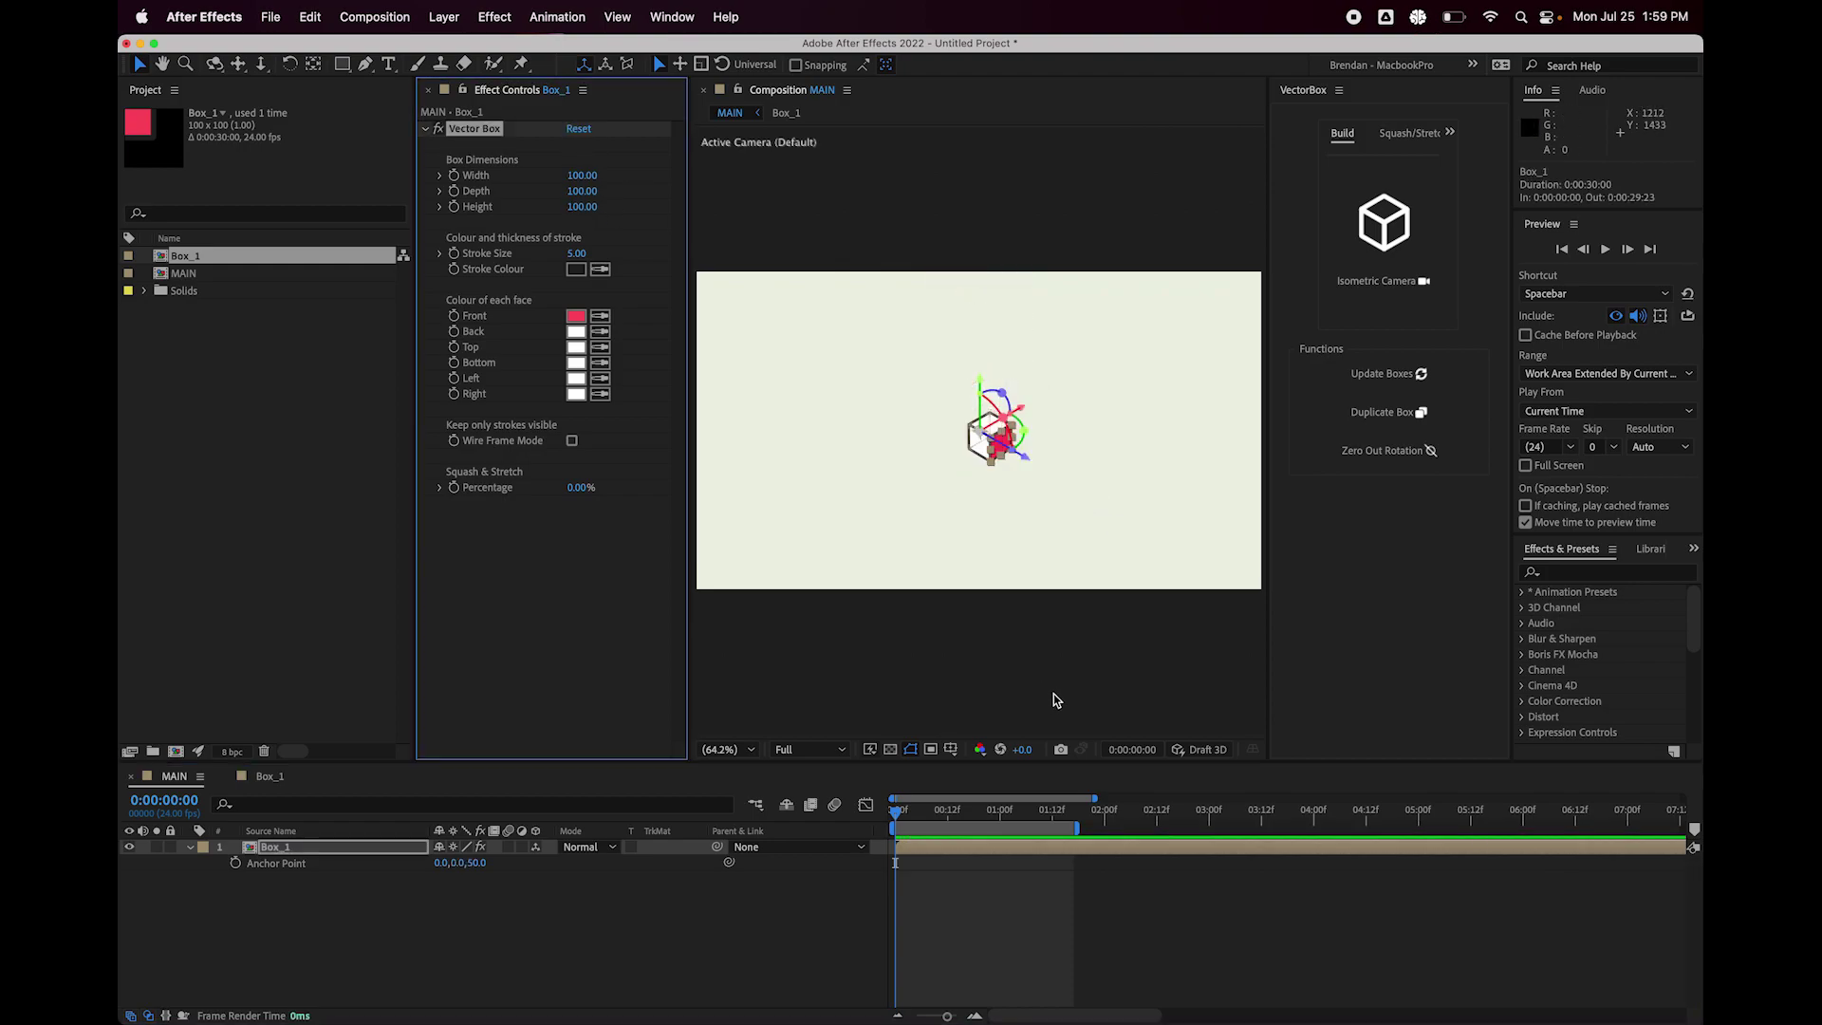
{"action": "left_click", "coordinate": [477, 863]}
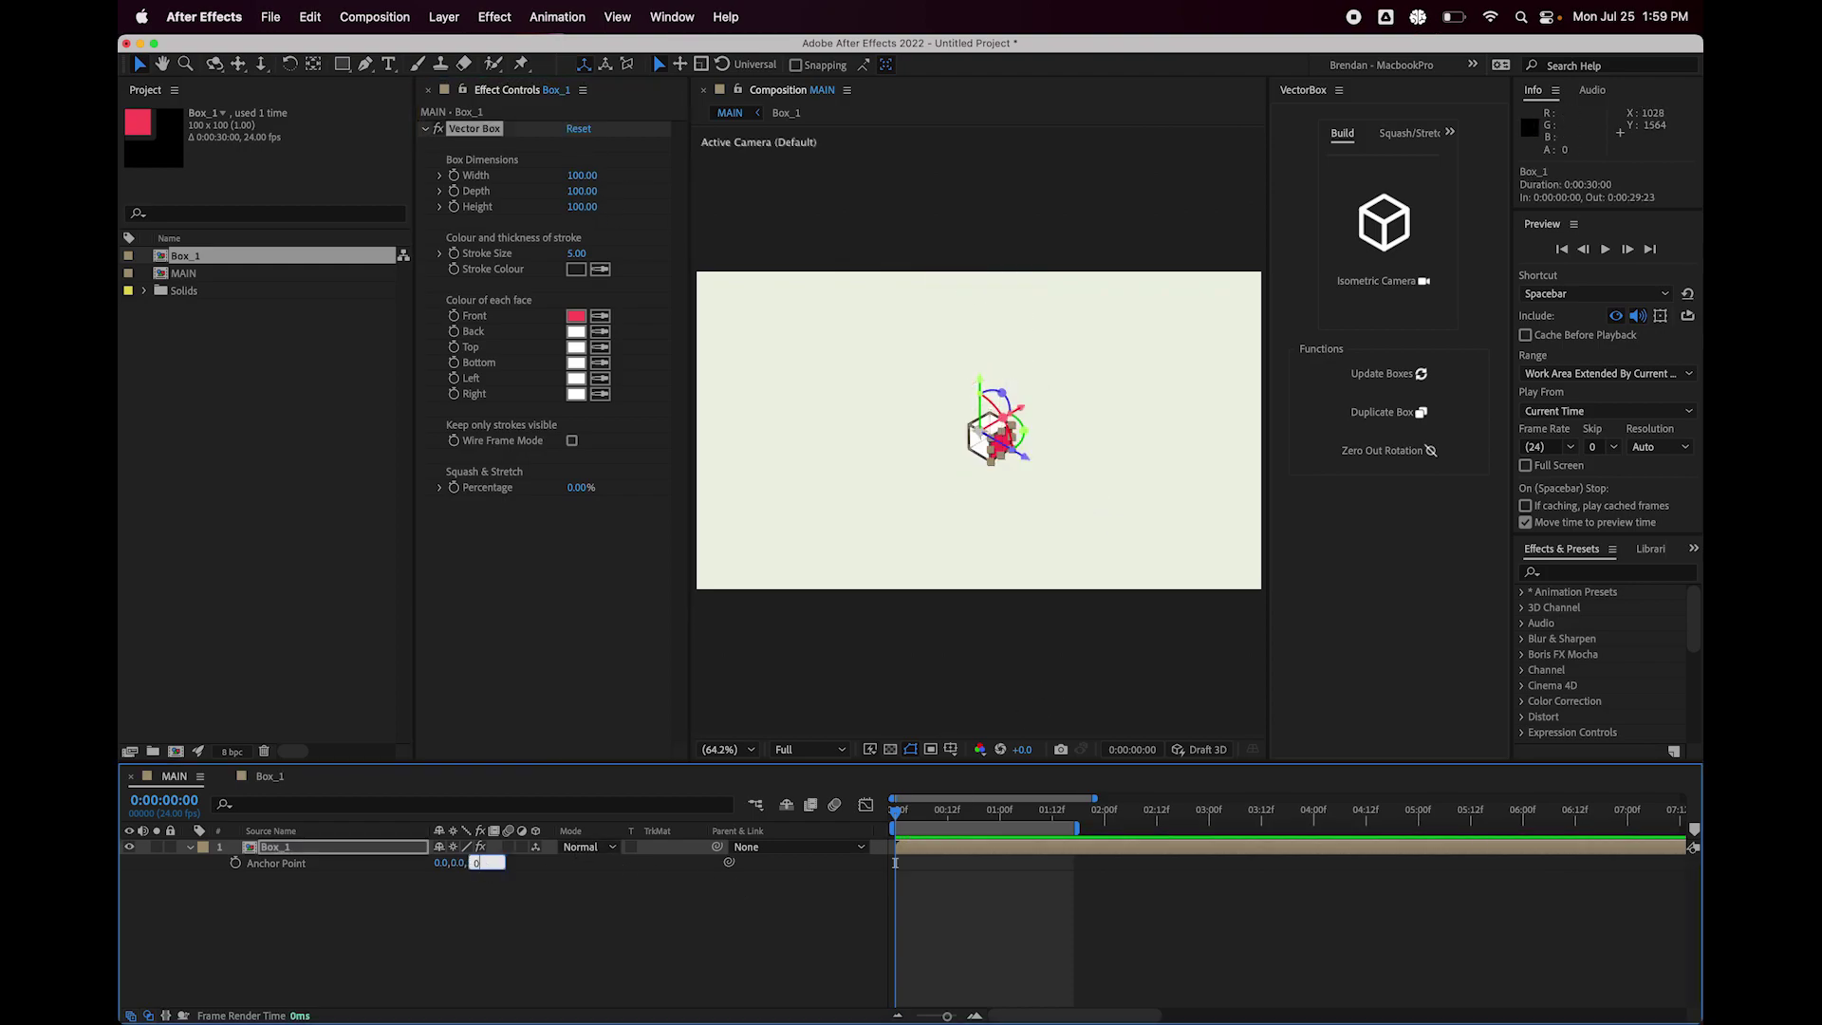
{"action": "type", "text": "0"}
{"action": "key", "text": "Return"}
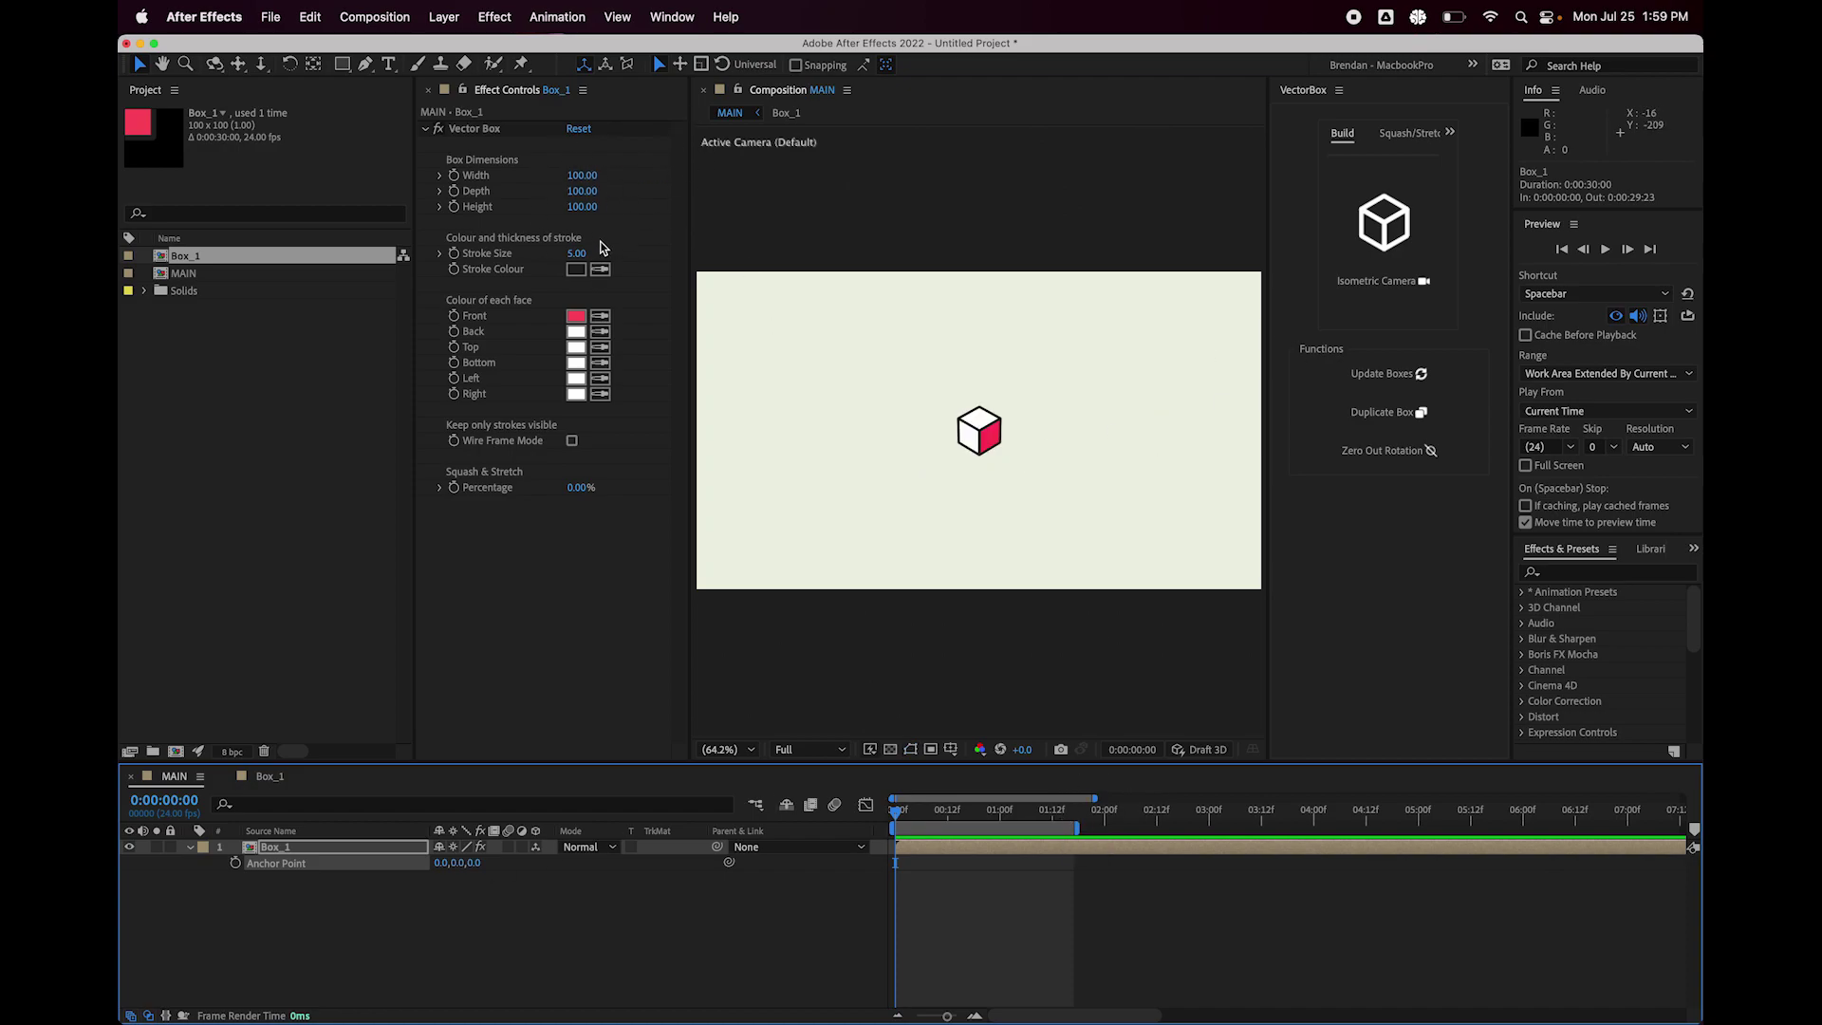
Thicken the box outline, then set the stroke size back to 5.
{"action": "mouse_move", "coordinate": [578, 261]}
{"action": "left_mouse_down"}
{"action": "mouse_move", "coordinate": [661, 255]}
{"action": "mouse_move", "coordinate": [594, 258]}
{"action": "left_mouse_up"}
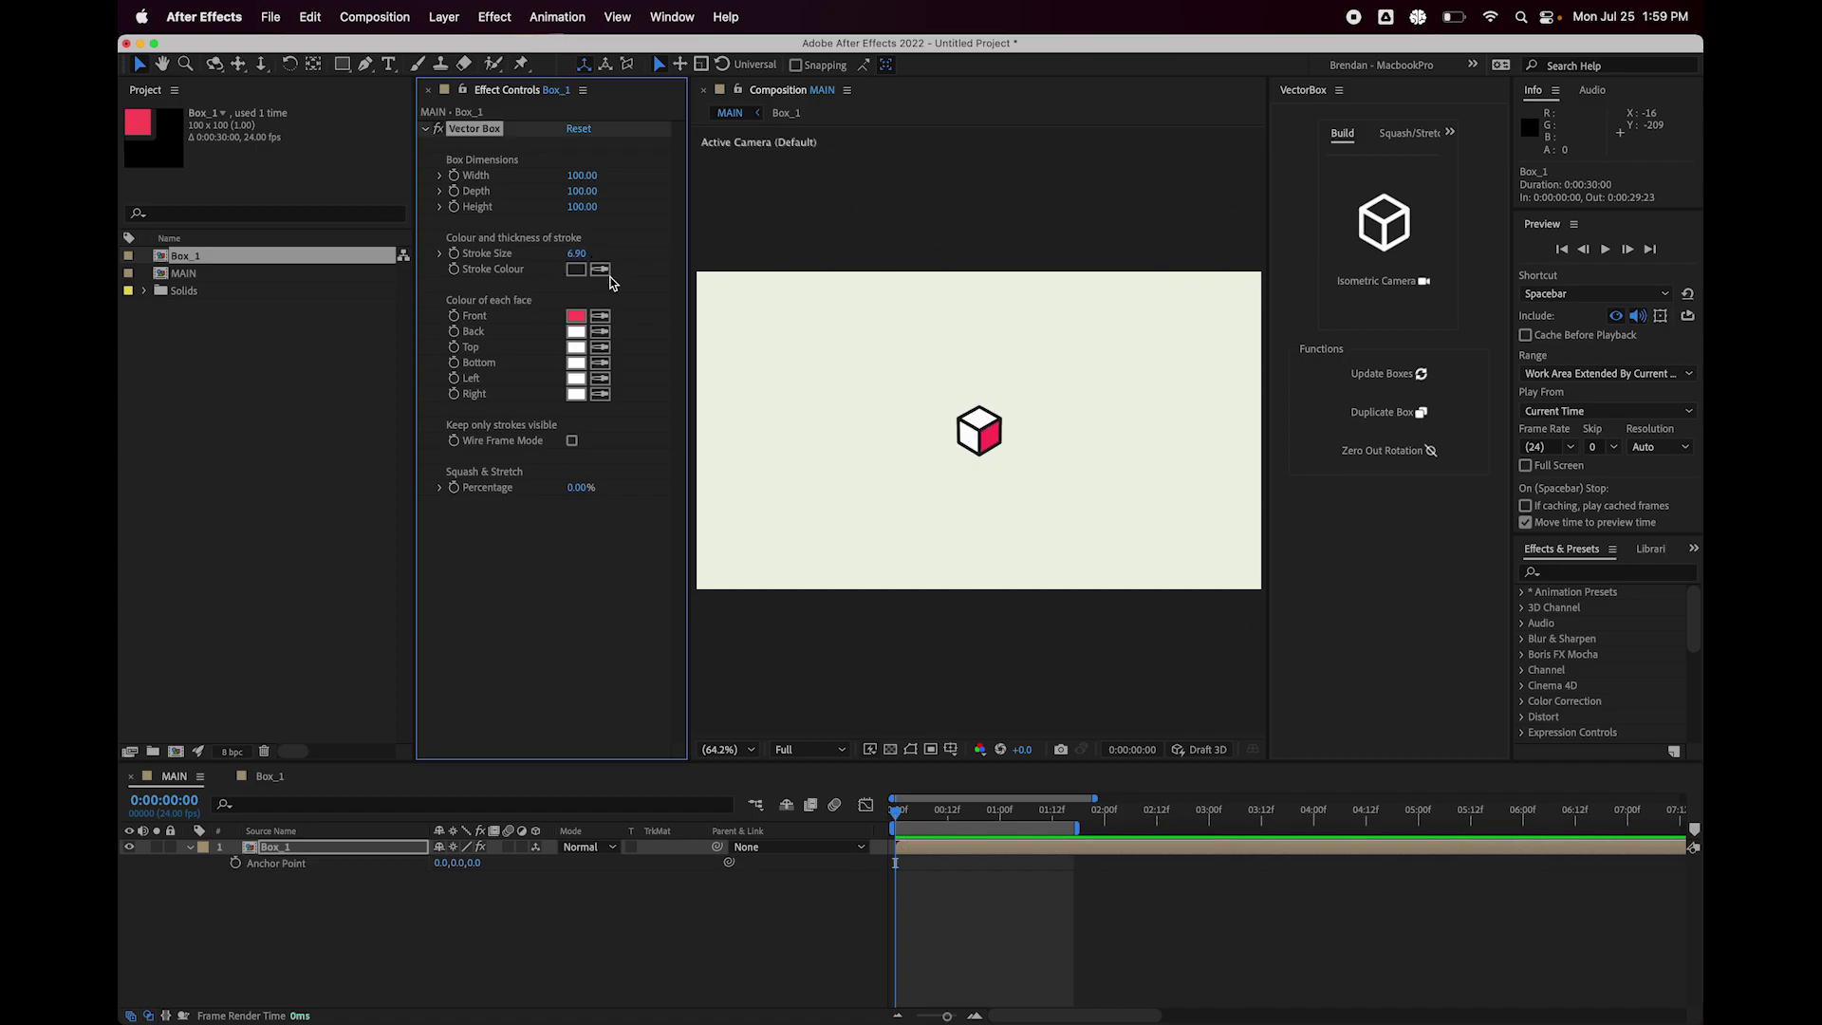
{"action": "left_click", "coordinate": [582, 256]}
{"action": "type", "text": "5"}
{"action": "key", "text": "Return"}
Leave the stroke colour unchanged, reset the Vector Box effect, and deselect Box_1.
{"action": "left_click", "coordinate": [577, 268]}
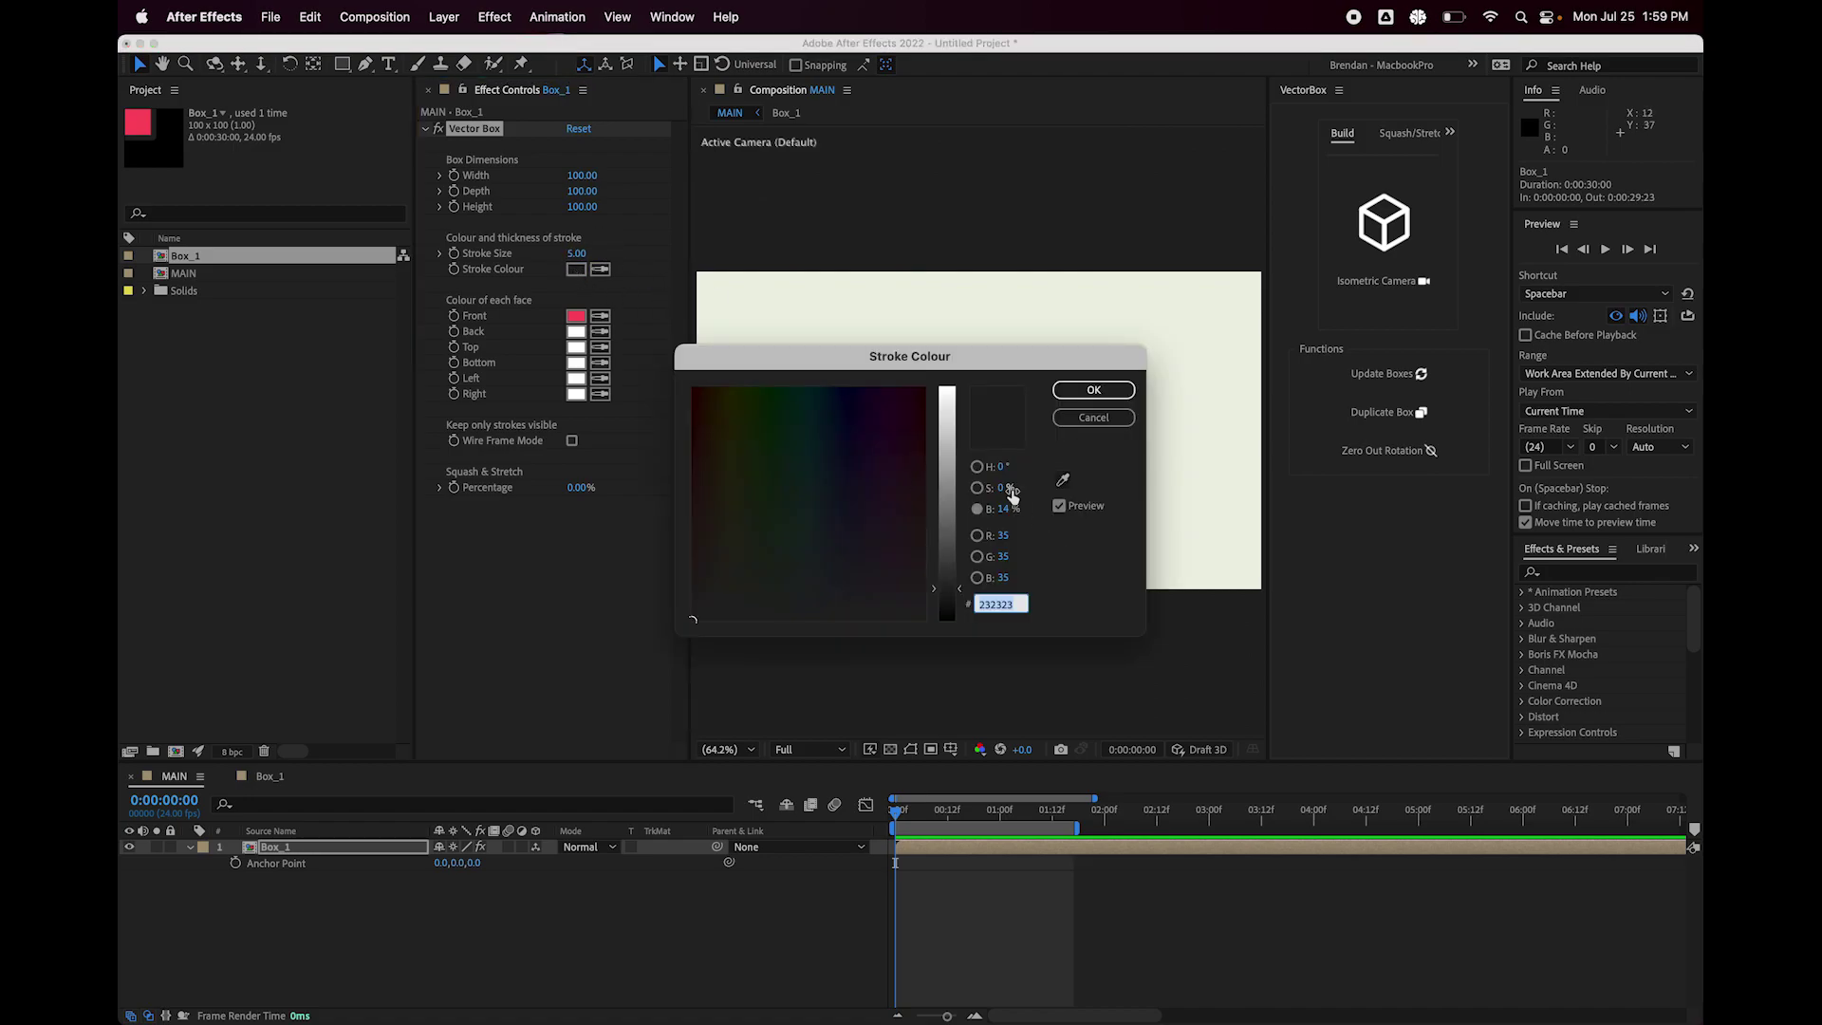
{"action": "key", "text": "Return"}
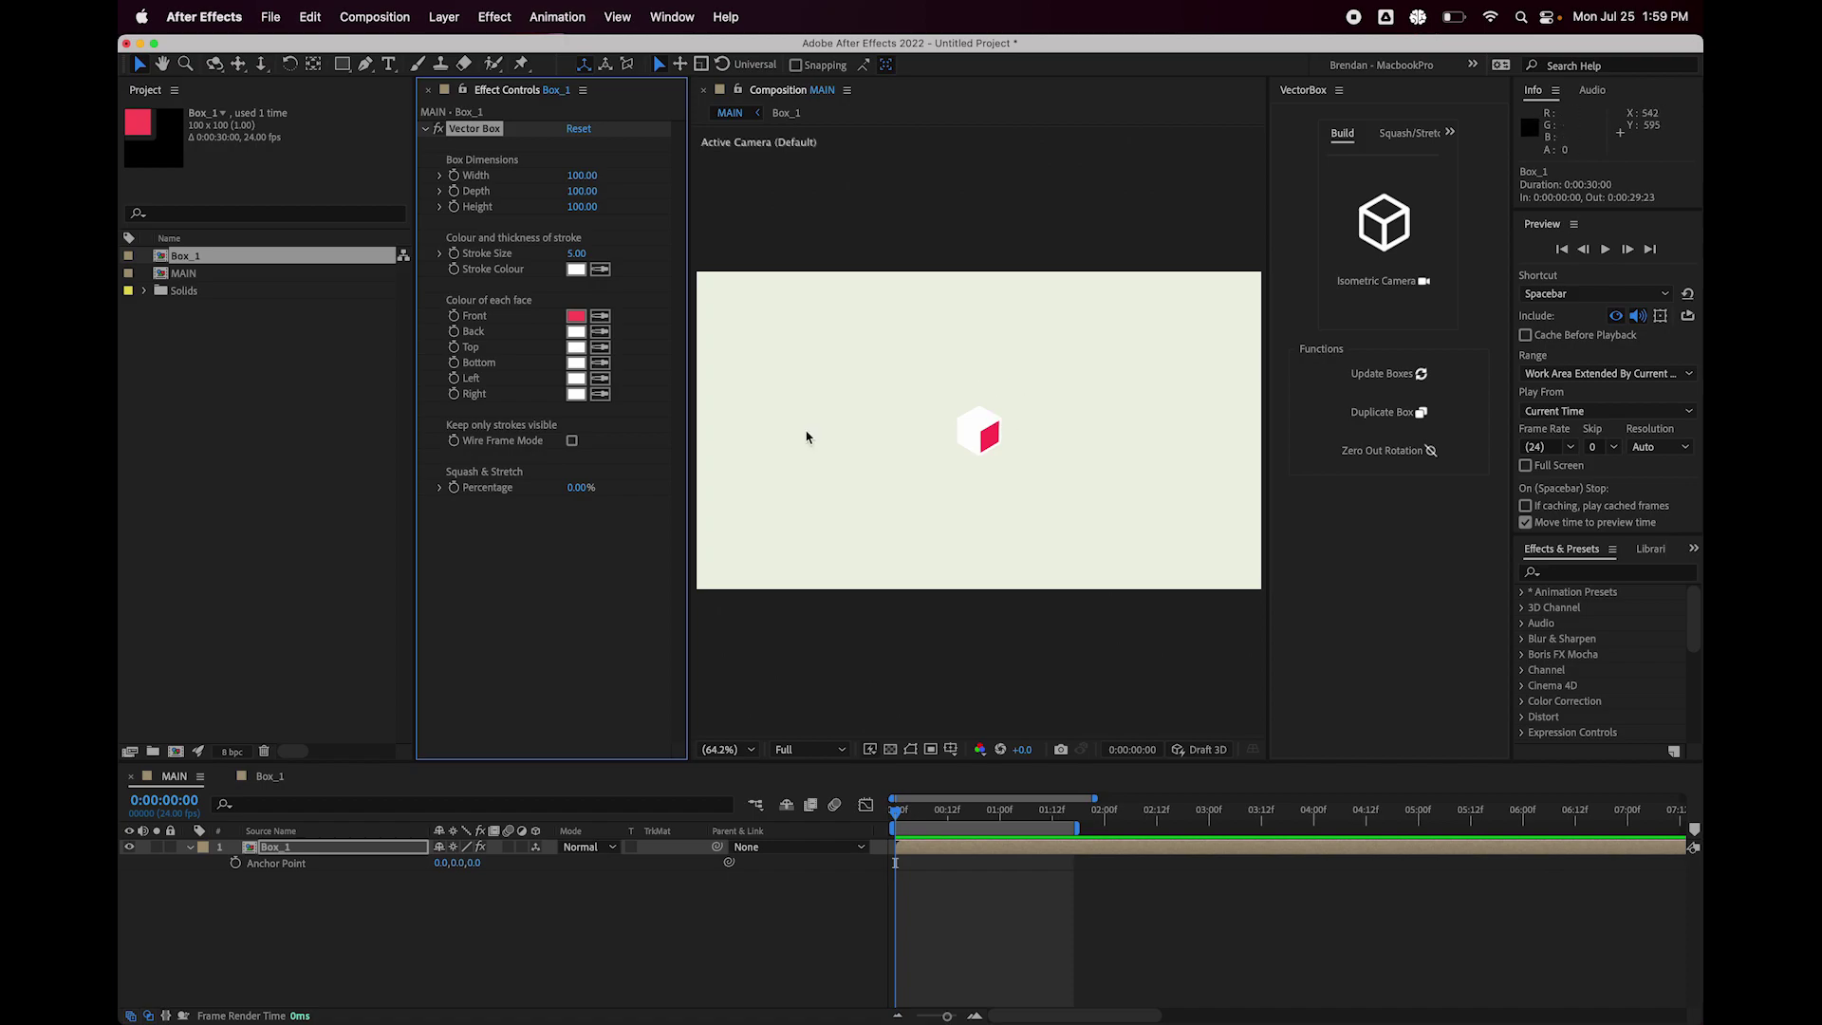
{"action": "left_click", "coordinate": [580, 130]}
{"action": "left_click", "coordinate": [1010, 914]}
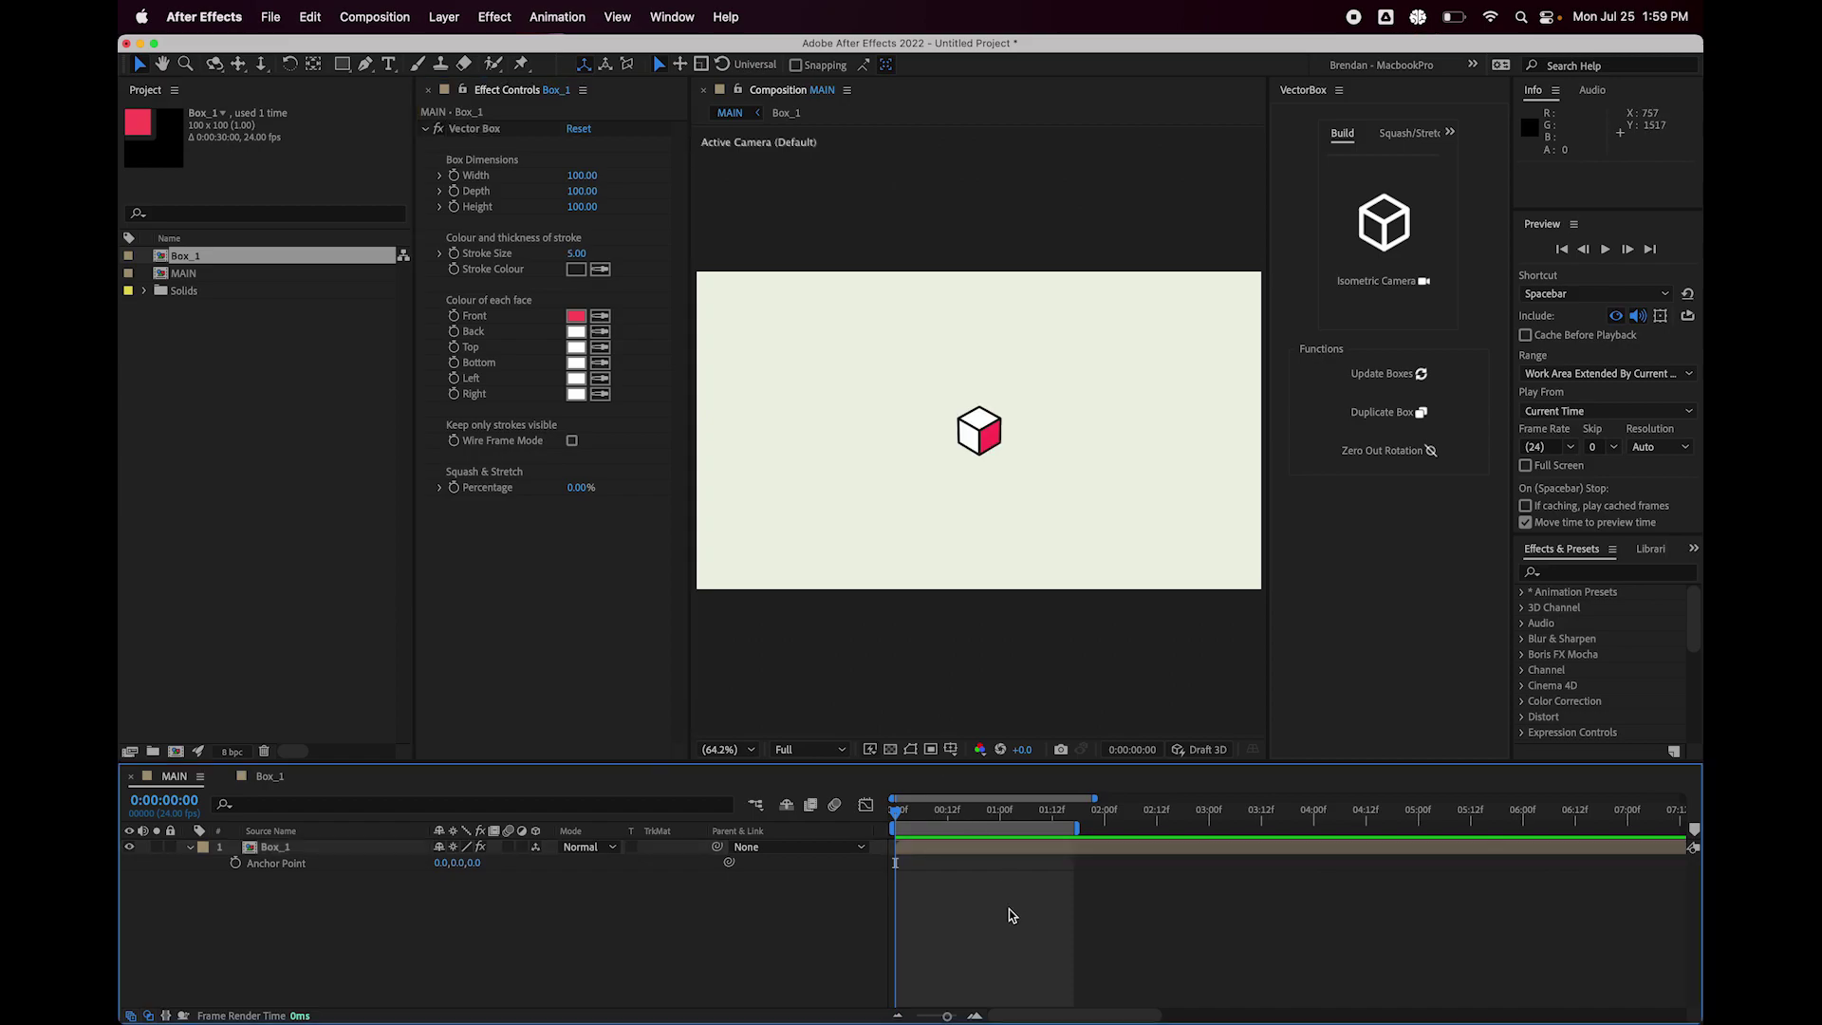
Give Box_1's front face a blue colour.
{"action": "left_click", "coordinate": [998, 853]}
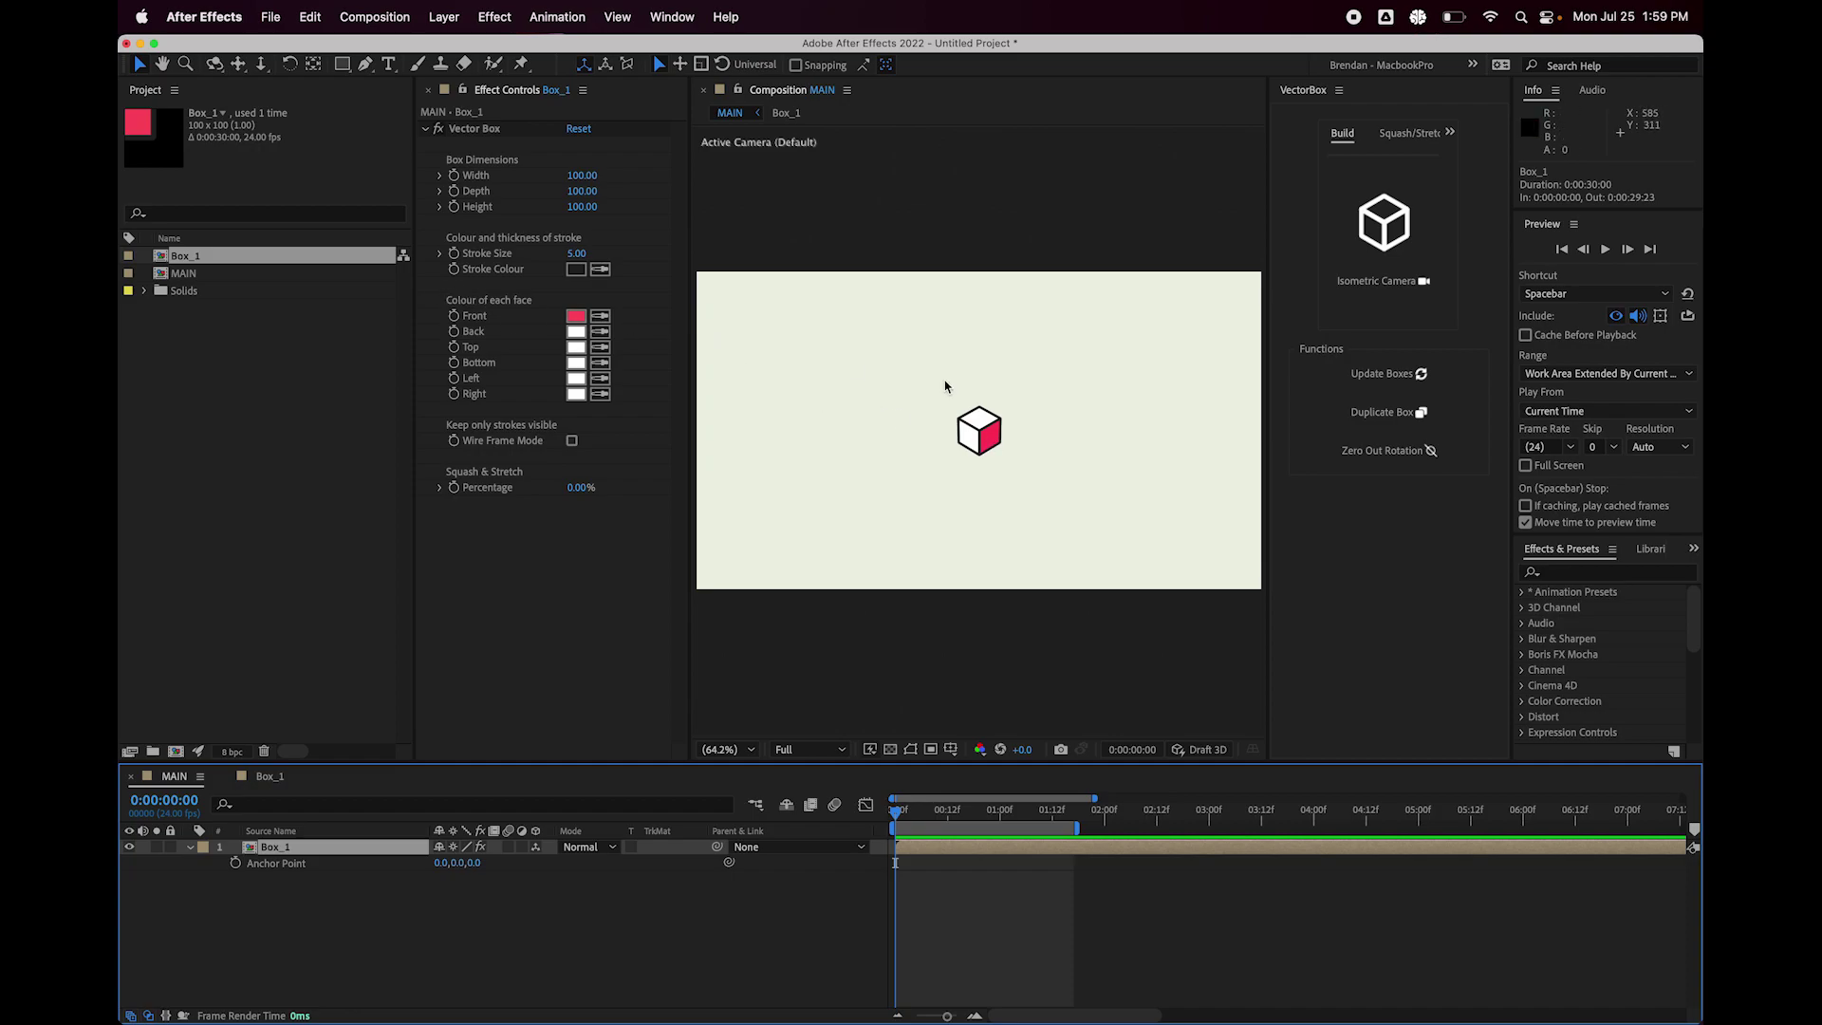
{"action": "left_click", "coordinate": [576, 317]}
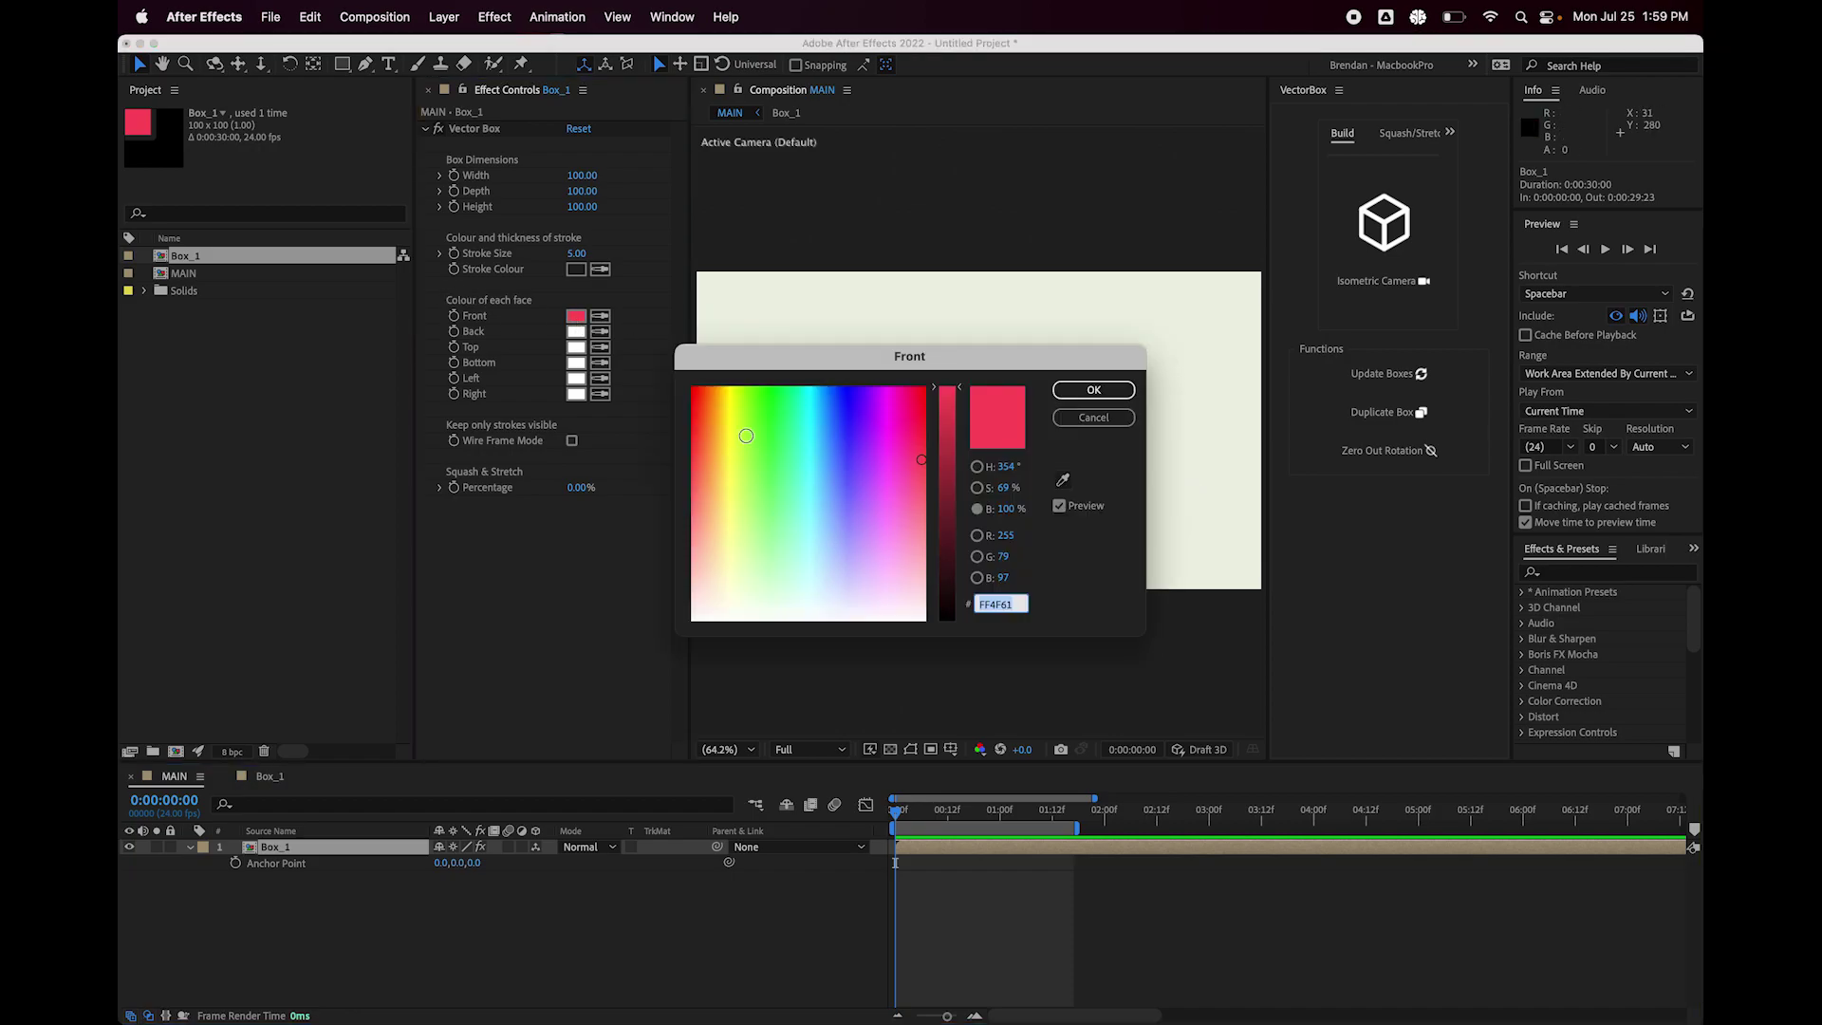
{"action": "left_click", "coordinate": [838, 424]}
{"action": "left_click", "coordinate": [1093, 390]}
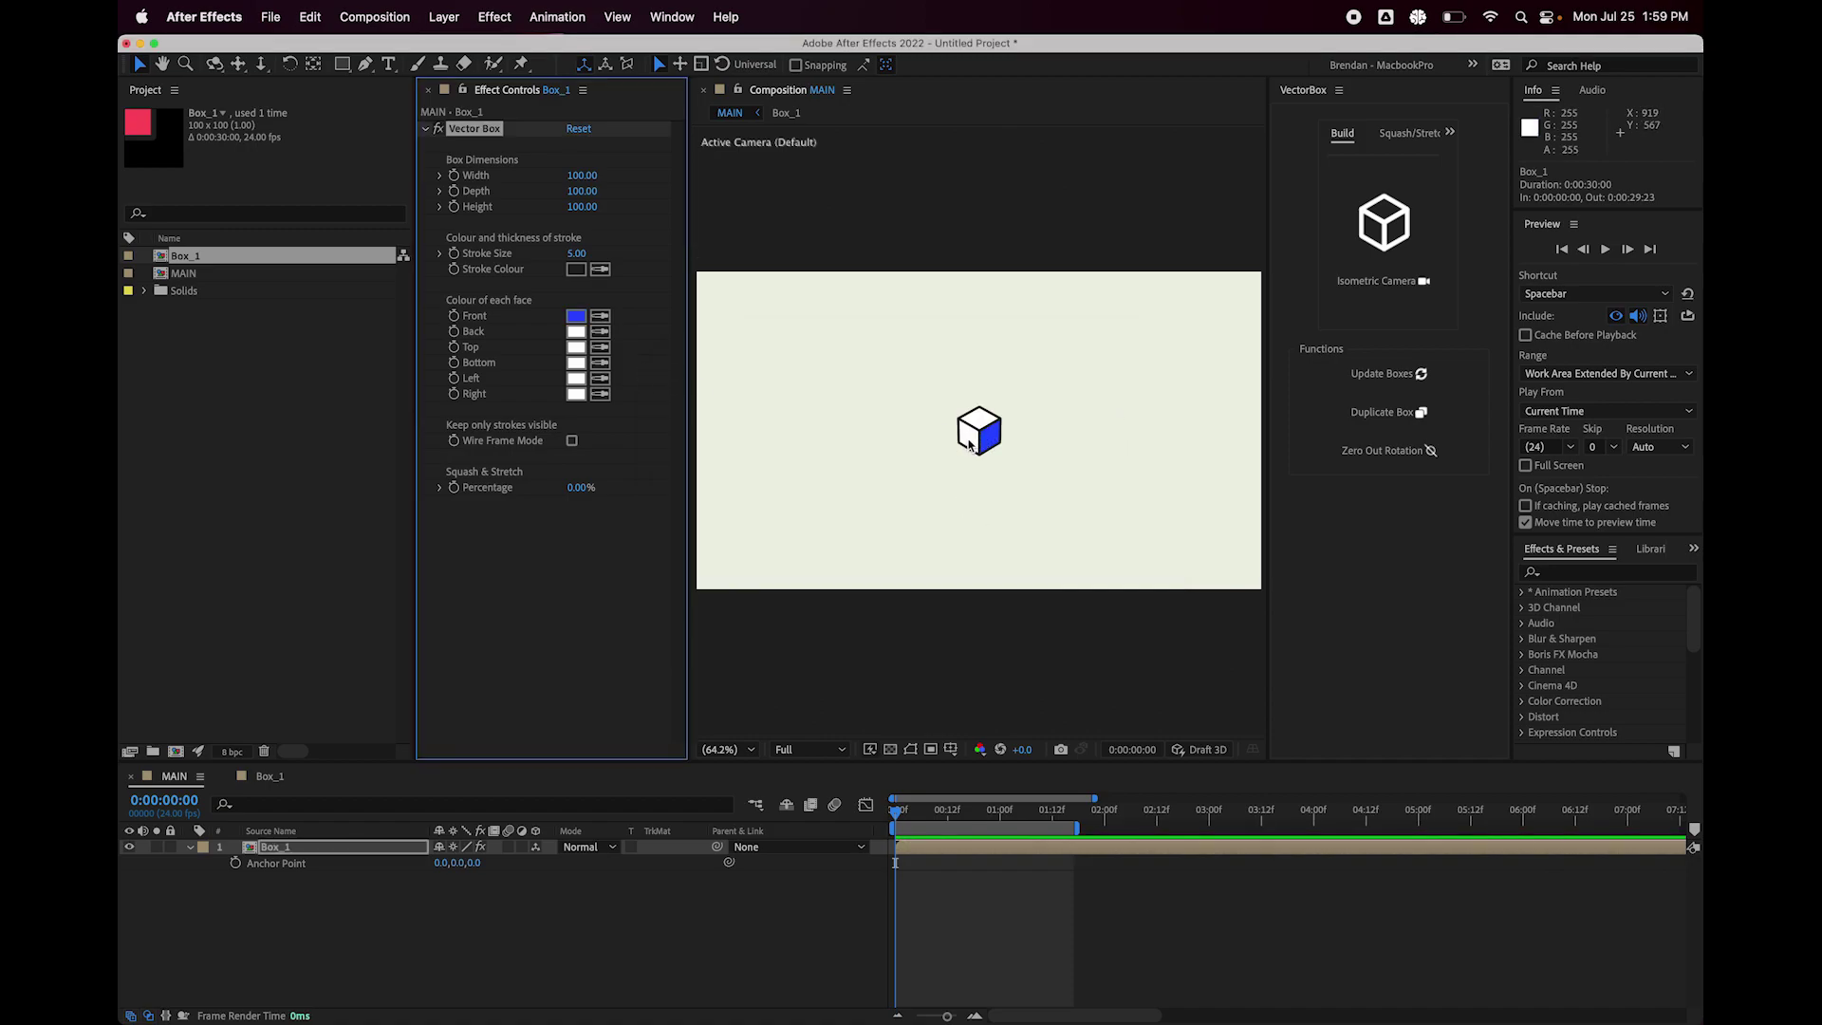
Colour the left face orange-red and the top face magenta, then show rotation properties.
{"action": "left_click", "coordinate": [585, 379]}
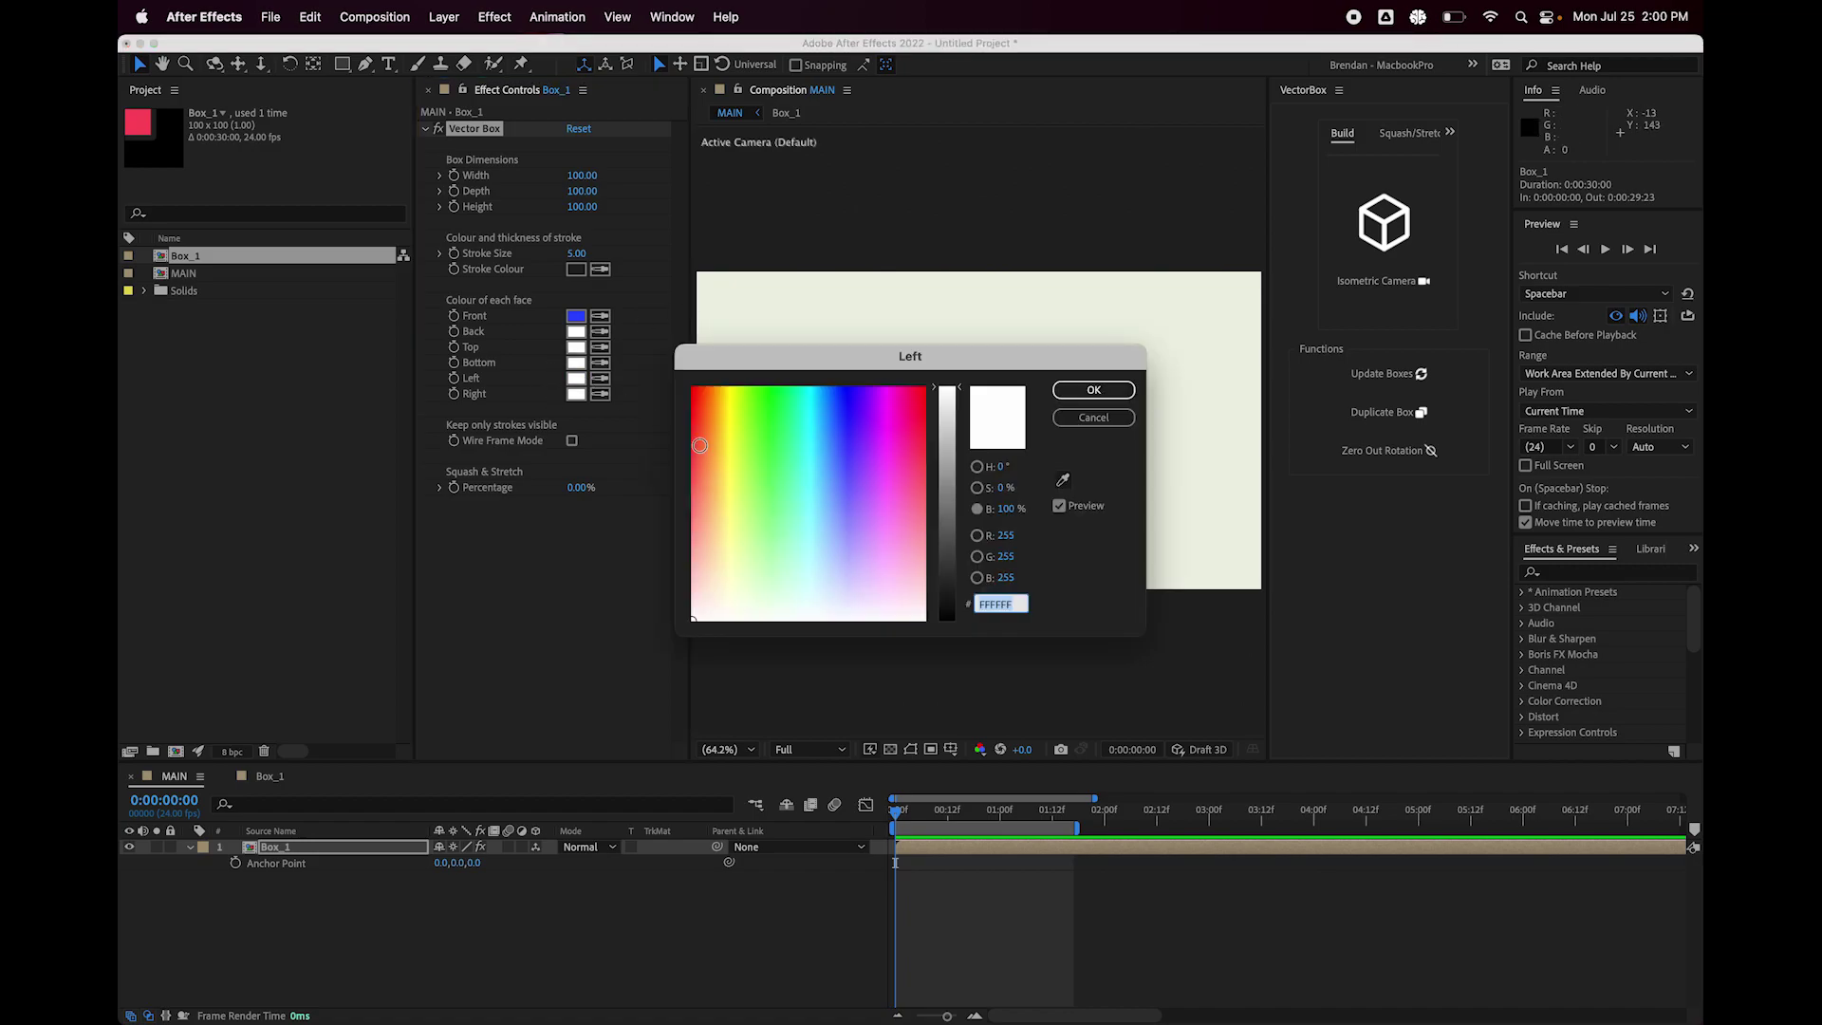
{"action": "left_click", "coordinate": [702, 428]}
{"action": "key", "text": "Return"}
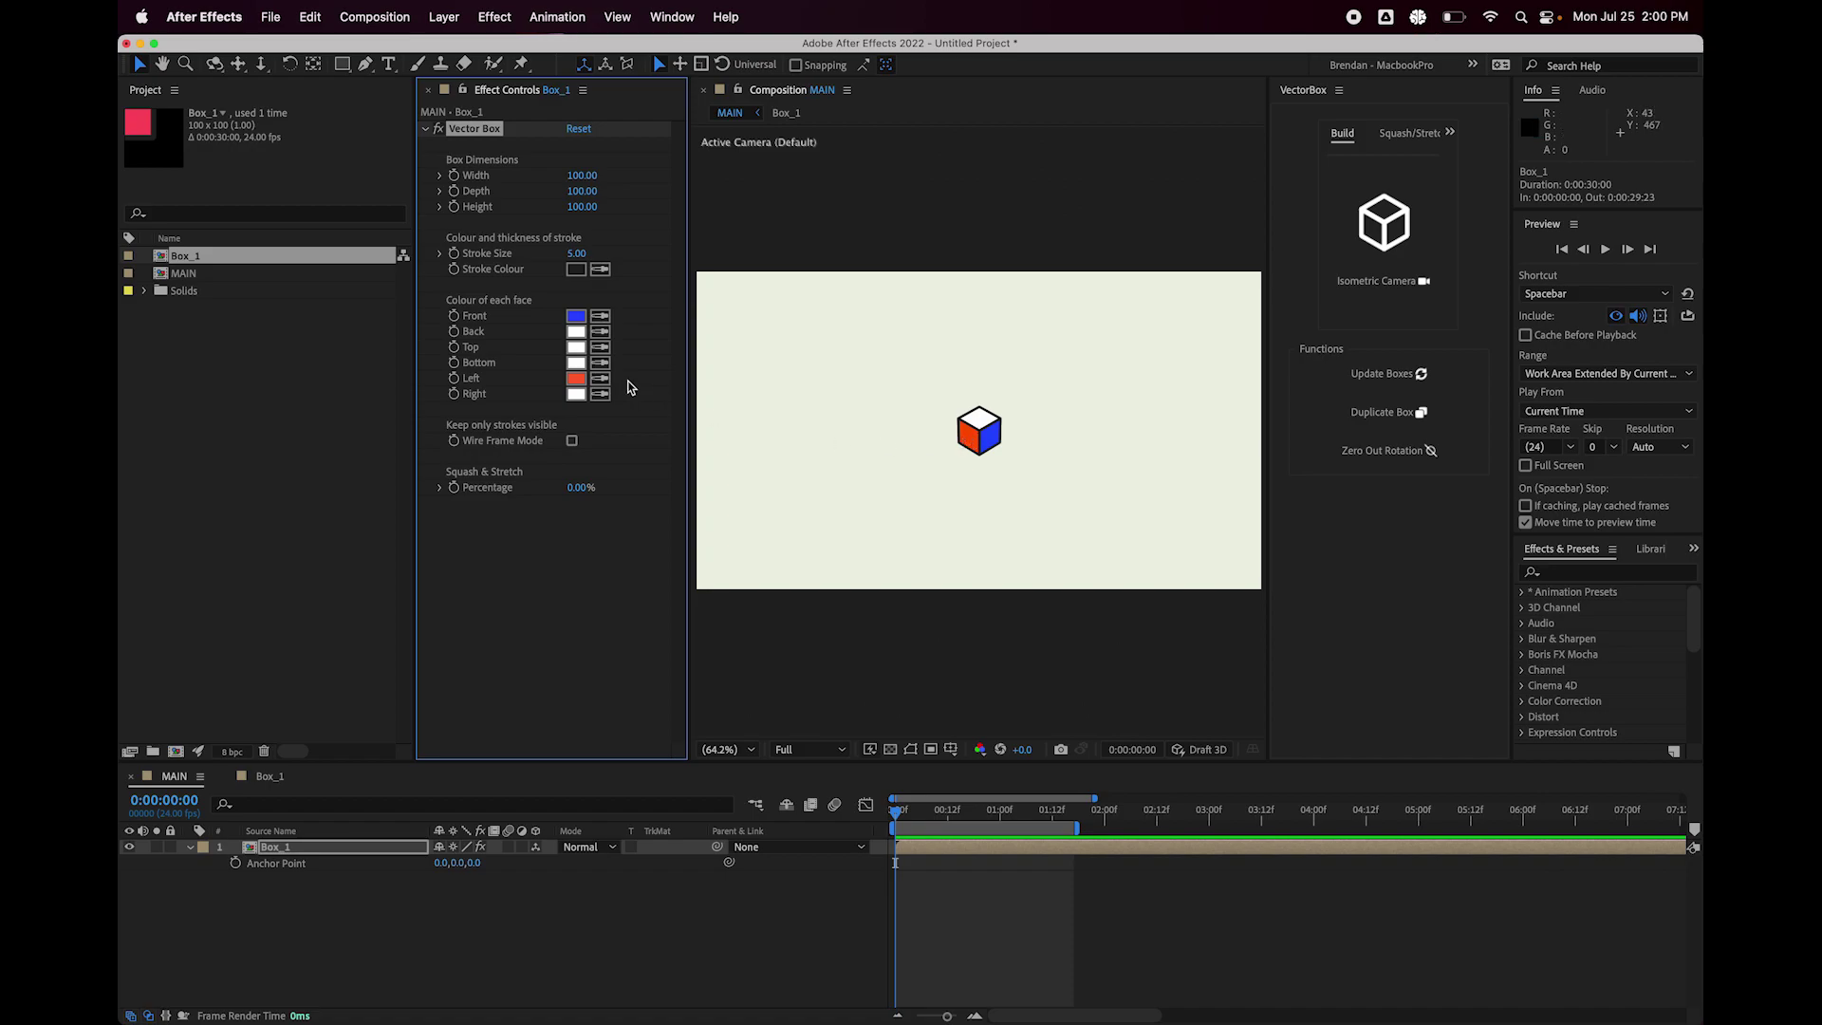
{"action": "left_click", "coordinate": [585, 352]}
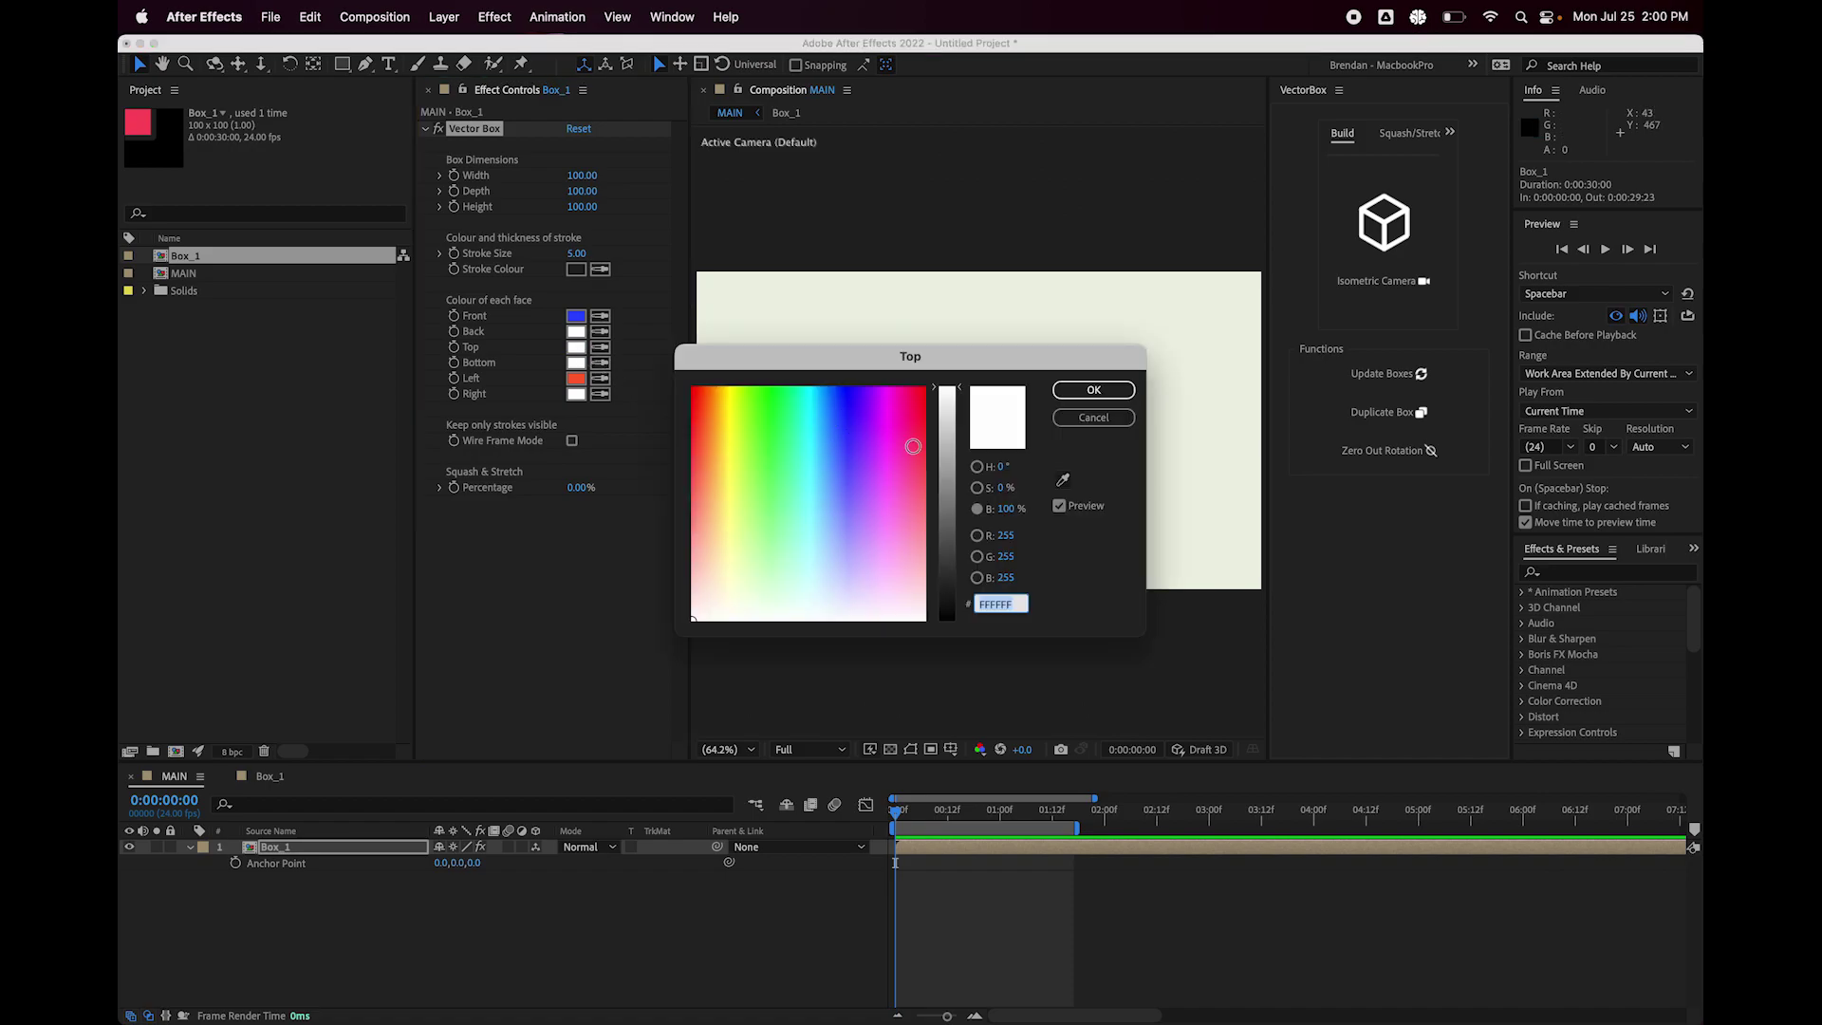
{"action": "left_click", "coordinate": [894, 419]}
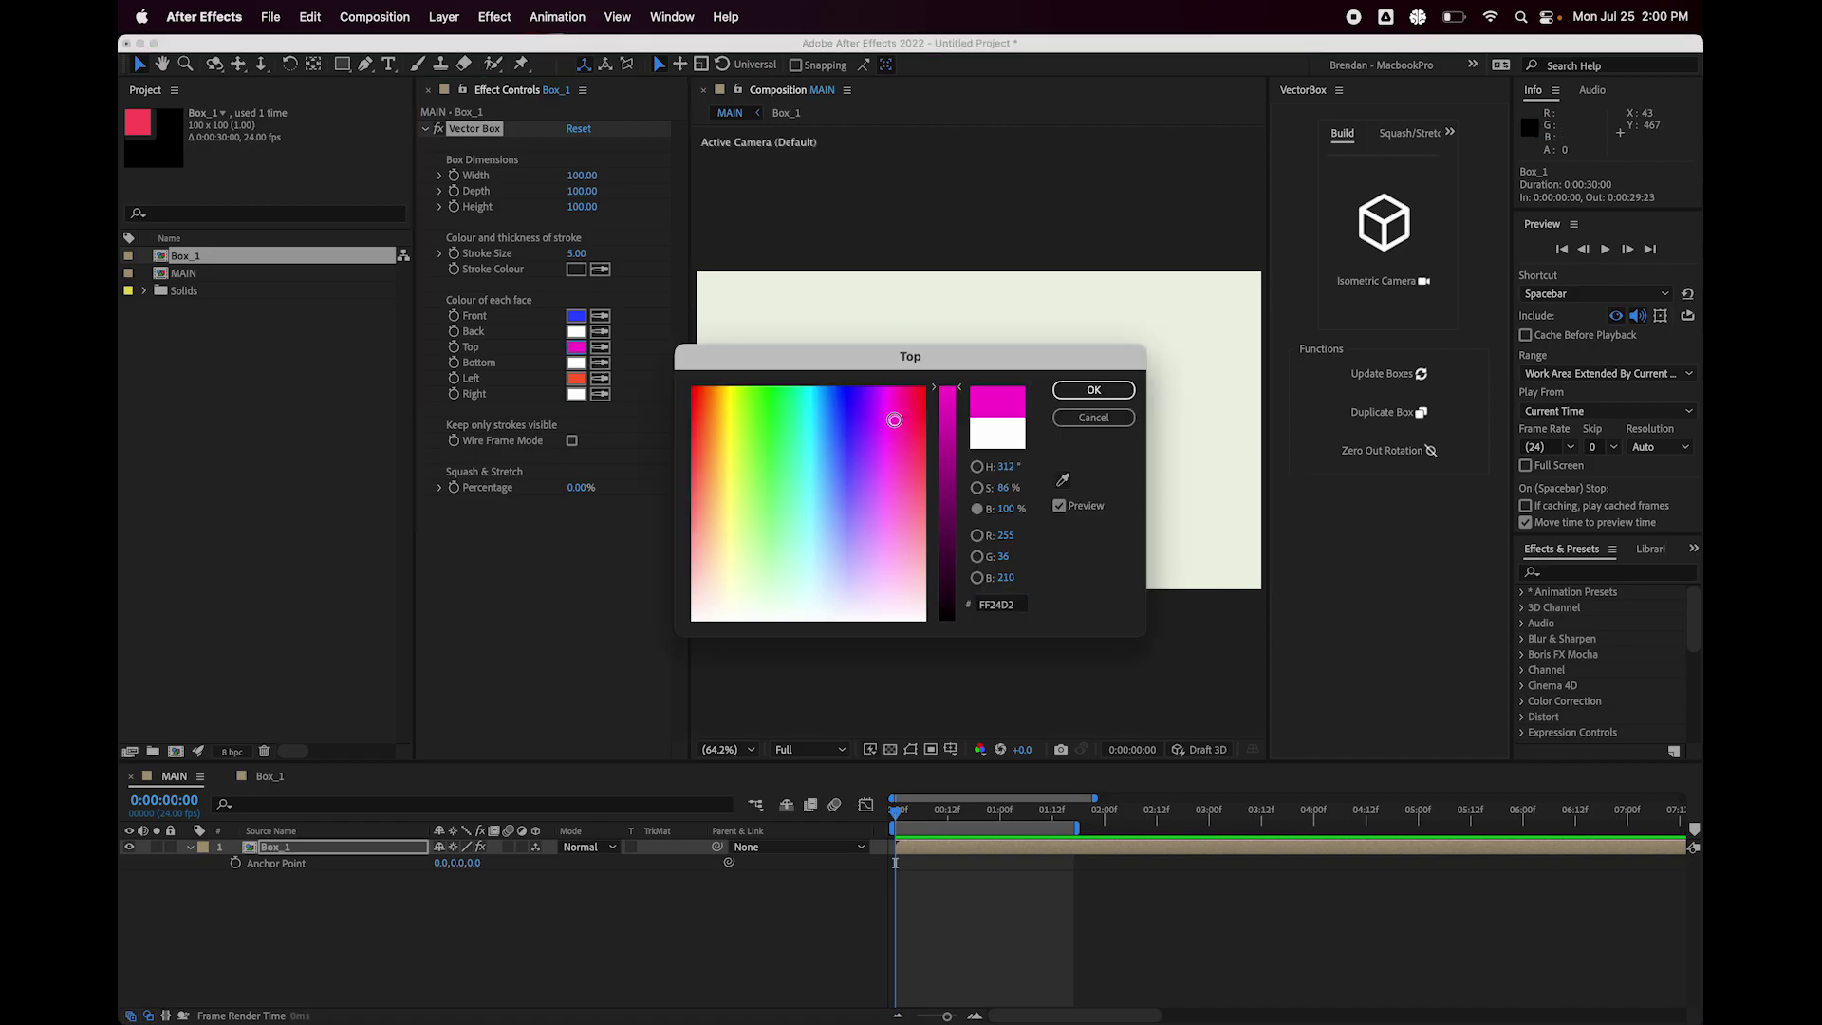
{"action": "left_click", "coordinate": [1093, 389]}
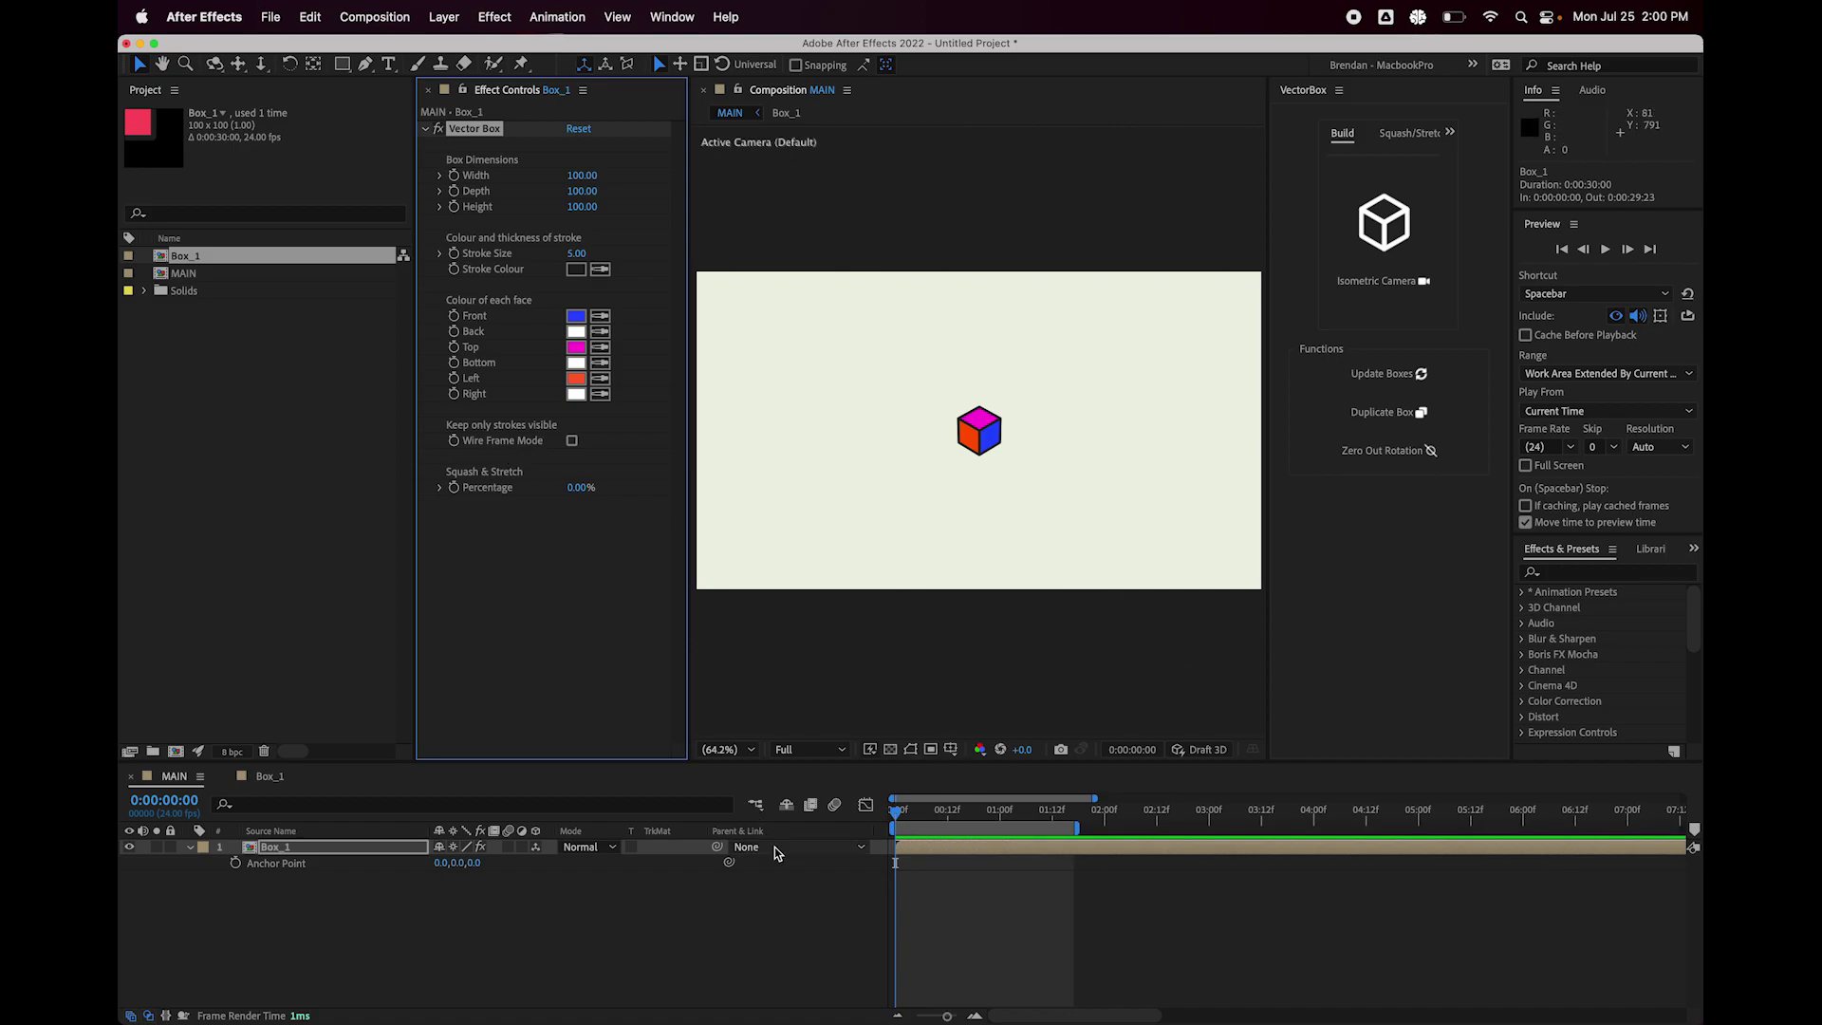
{"action": "key", "text": "r"}
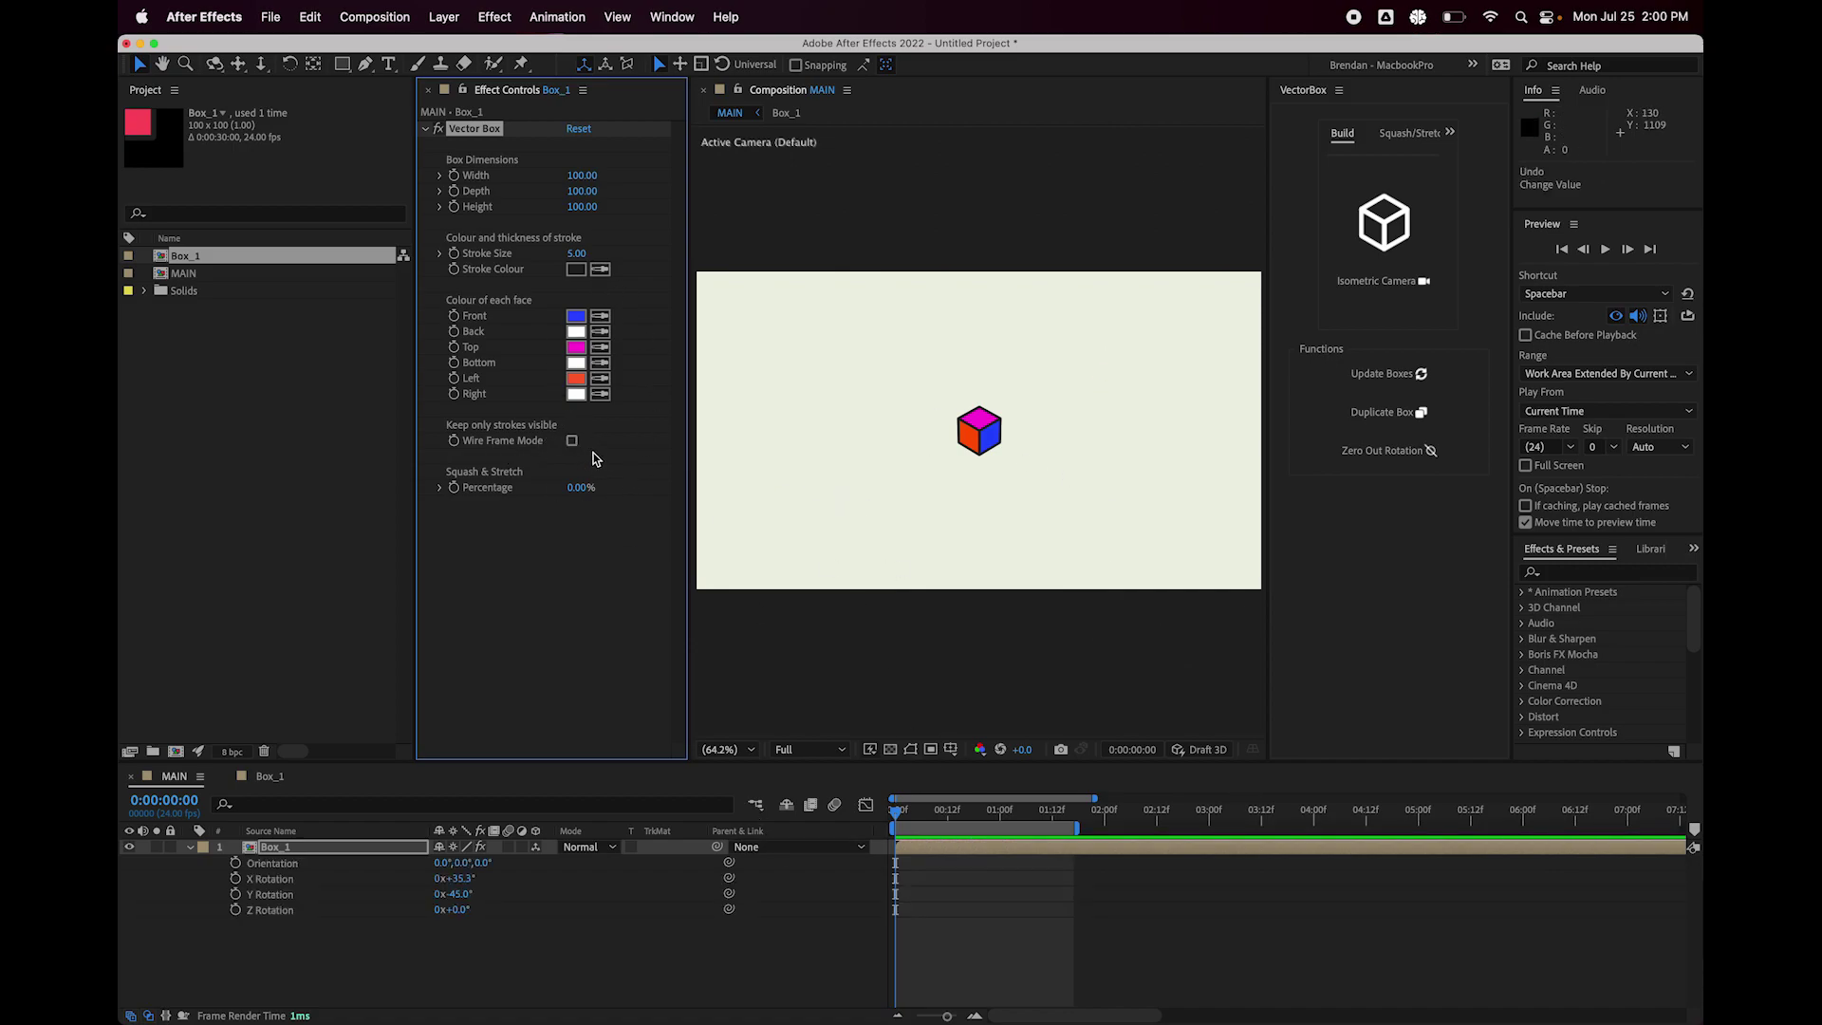
Reset Vector Box to red-front defaults, preview a Y rotation in wireframe, then turn wireframe off.
{"action": "left_click", "coordinate": [579, 129]}
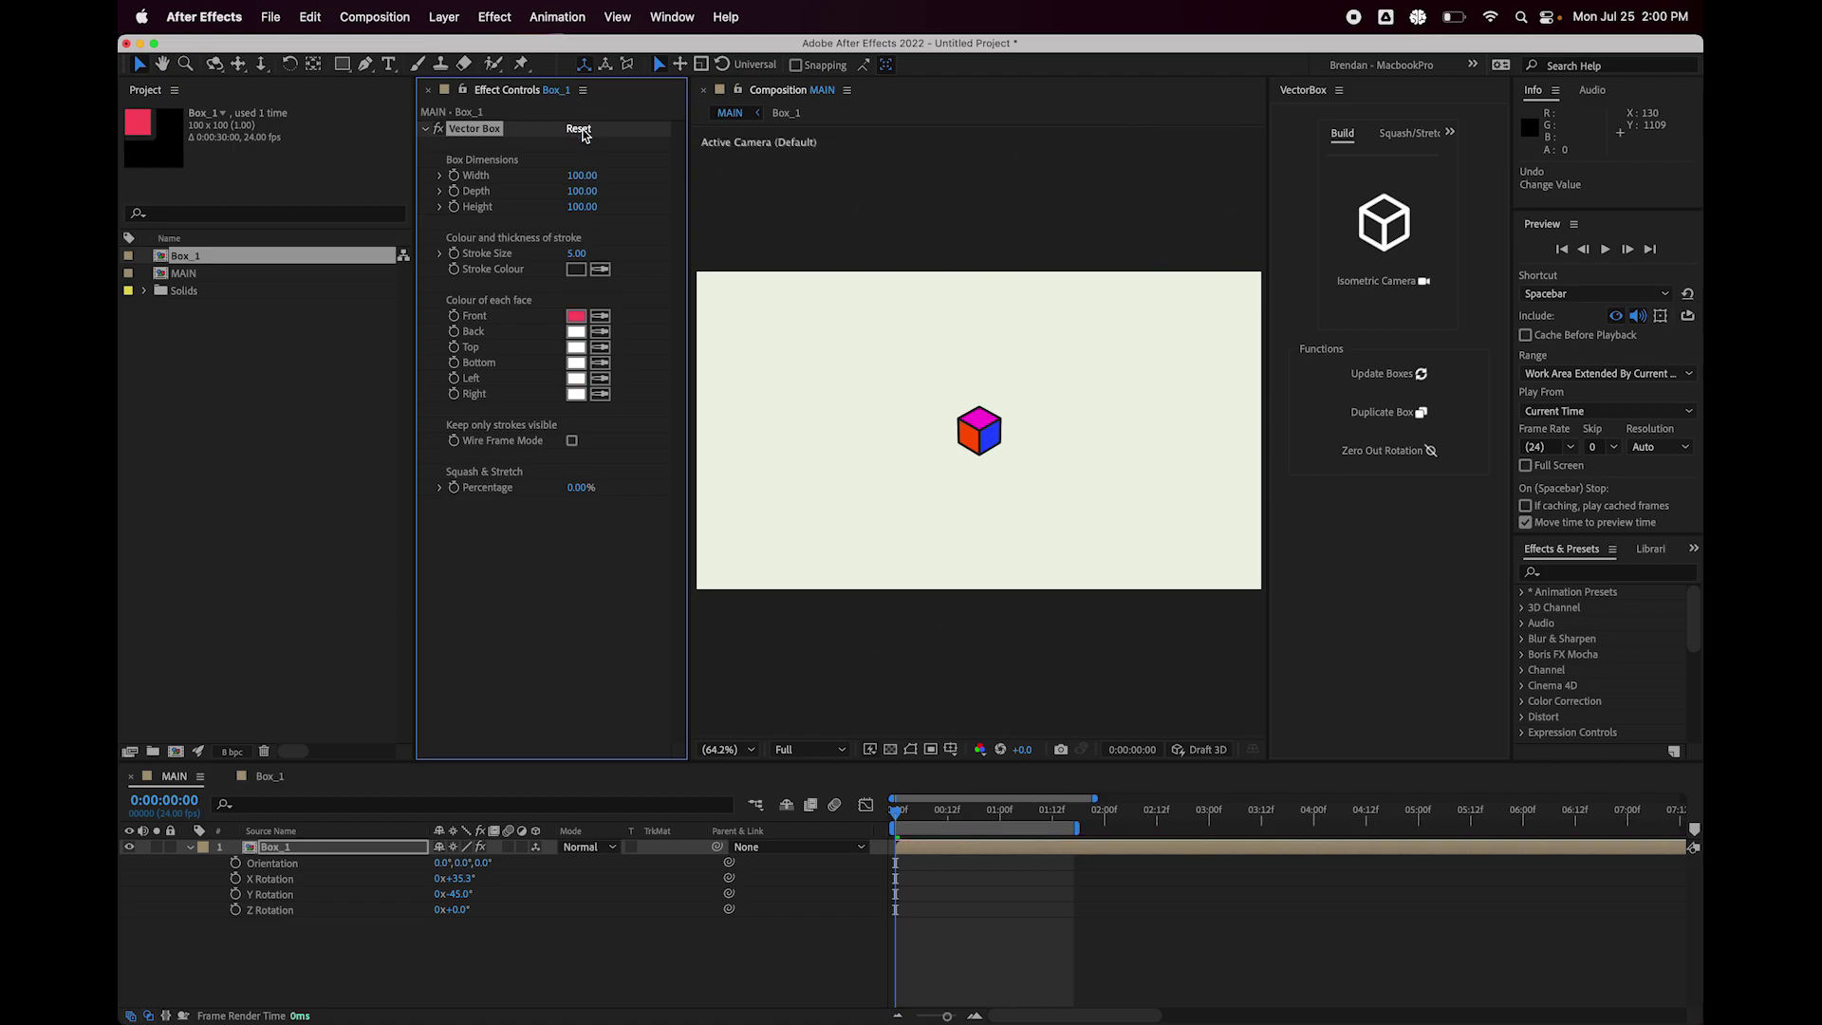
{"action": "left_click", "coordinate": [572, 442]}
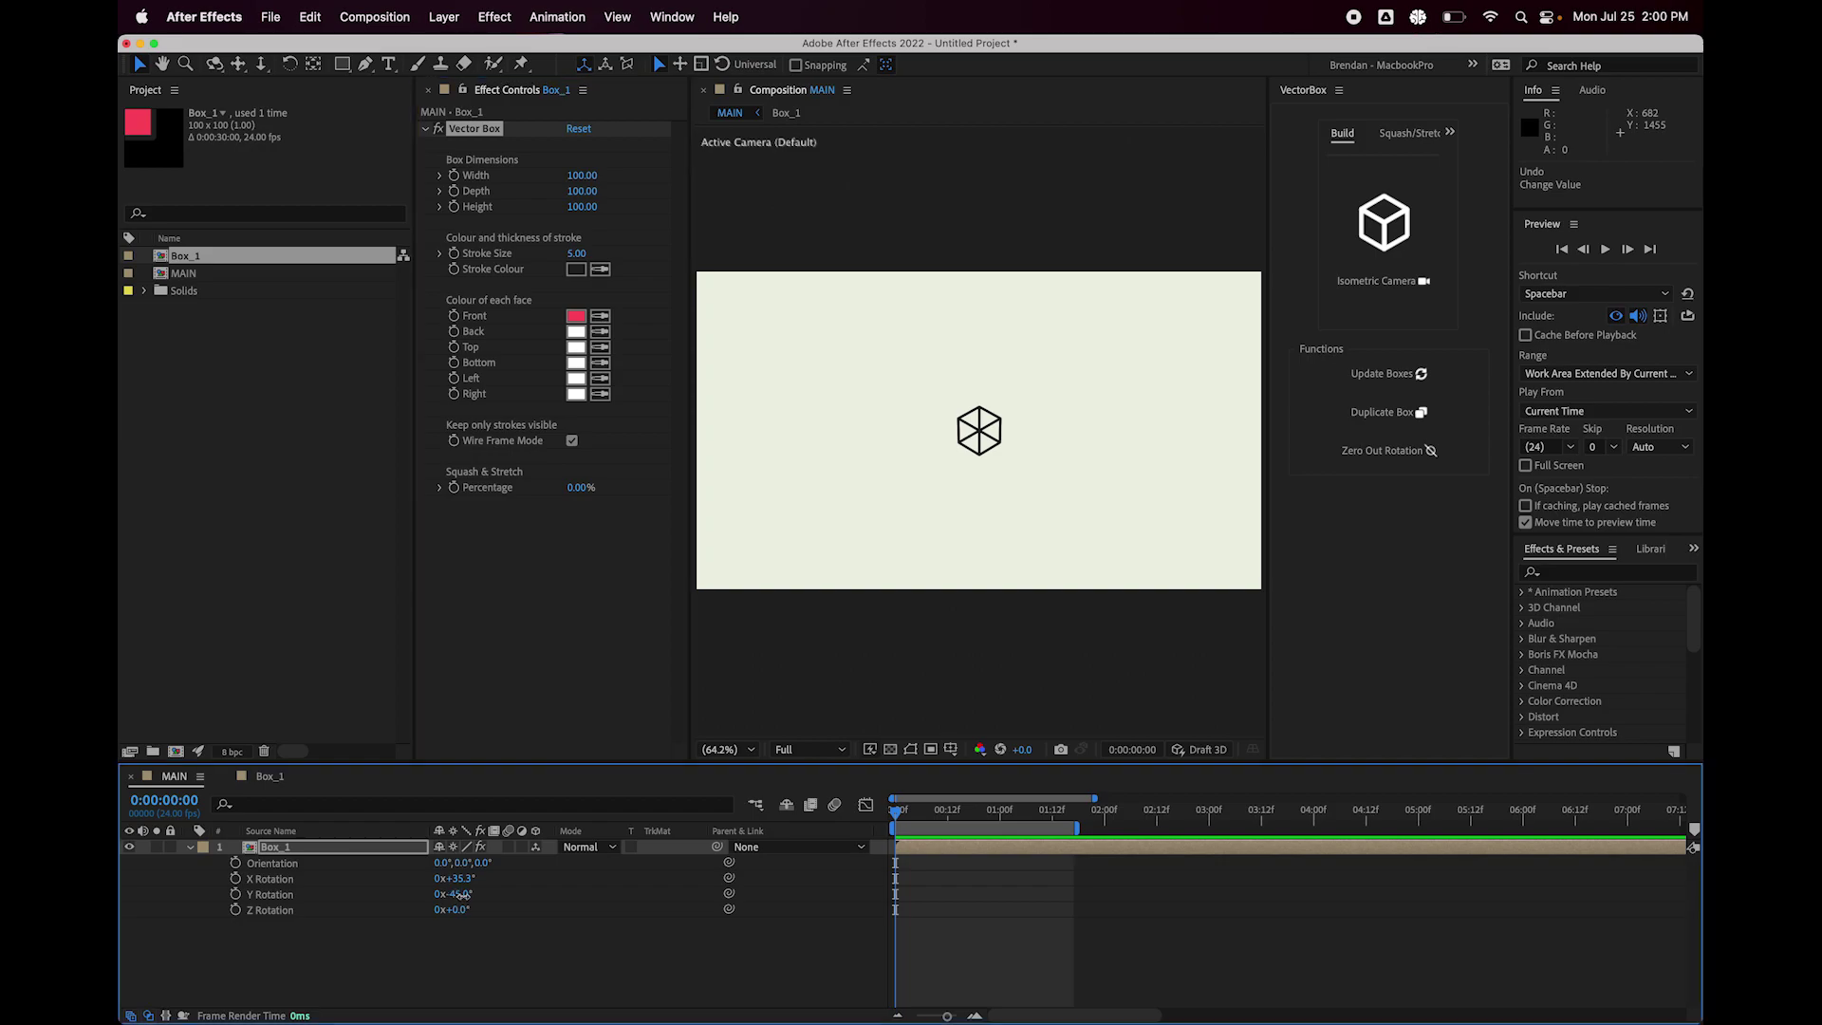
{"action": "mouse_move", "coordinate": [461, 895]}
{"action": "left_mouse_down"}
{"action": "mouse_move", "coordinate": [415, 901]}
{"action": "mouse_move", "coordinate": [494, 889]}
{"action": "left_mouse_up"}
{"action": "left_click", "coordinate": [574, 441]}
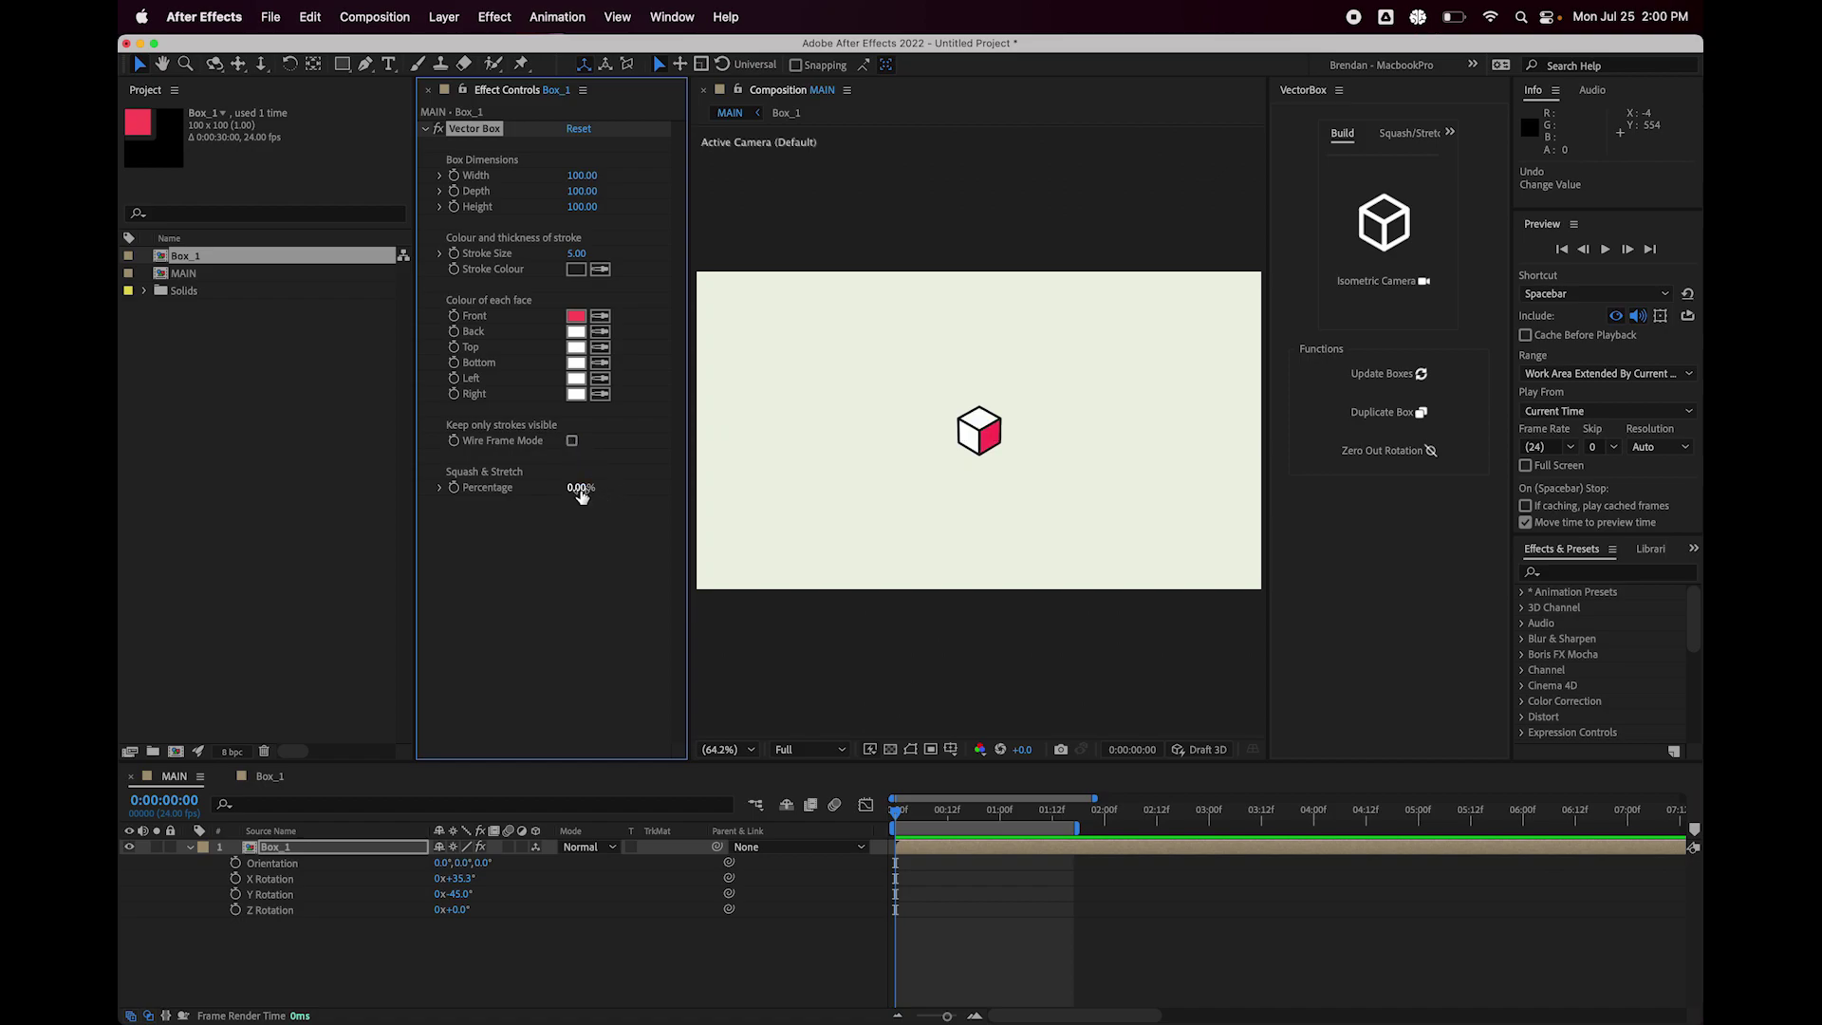
Size the box to a 300×300×20 flat slab and store it as the squash shape.
{"action": "left_click_drag", "start_coordinate": [580, 494], "coordinate": [632, 498]}
{"action": "left_click", "coordinate": [1410, 135]}
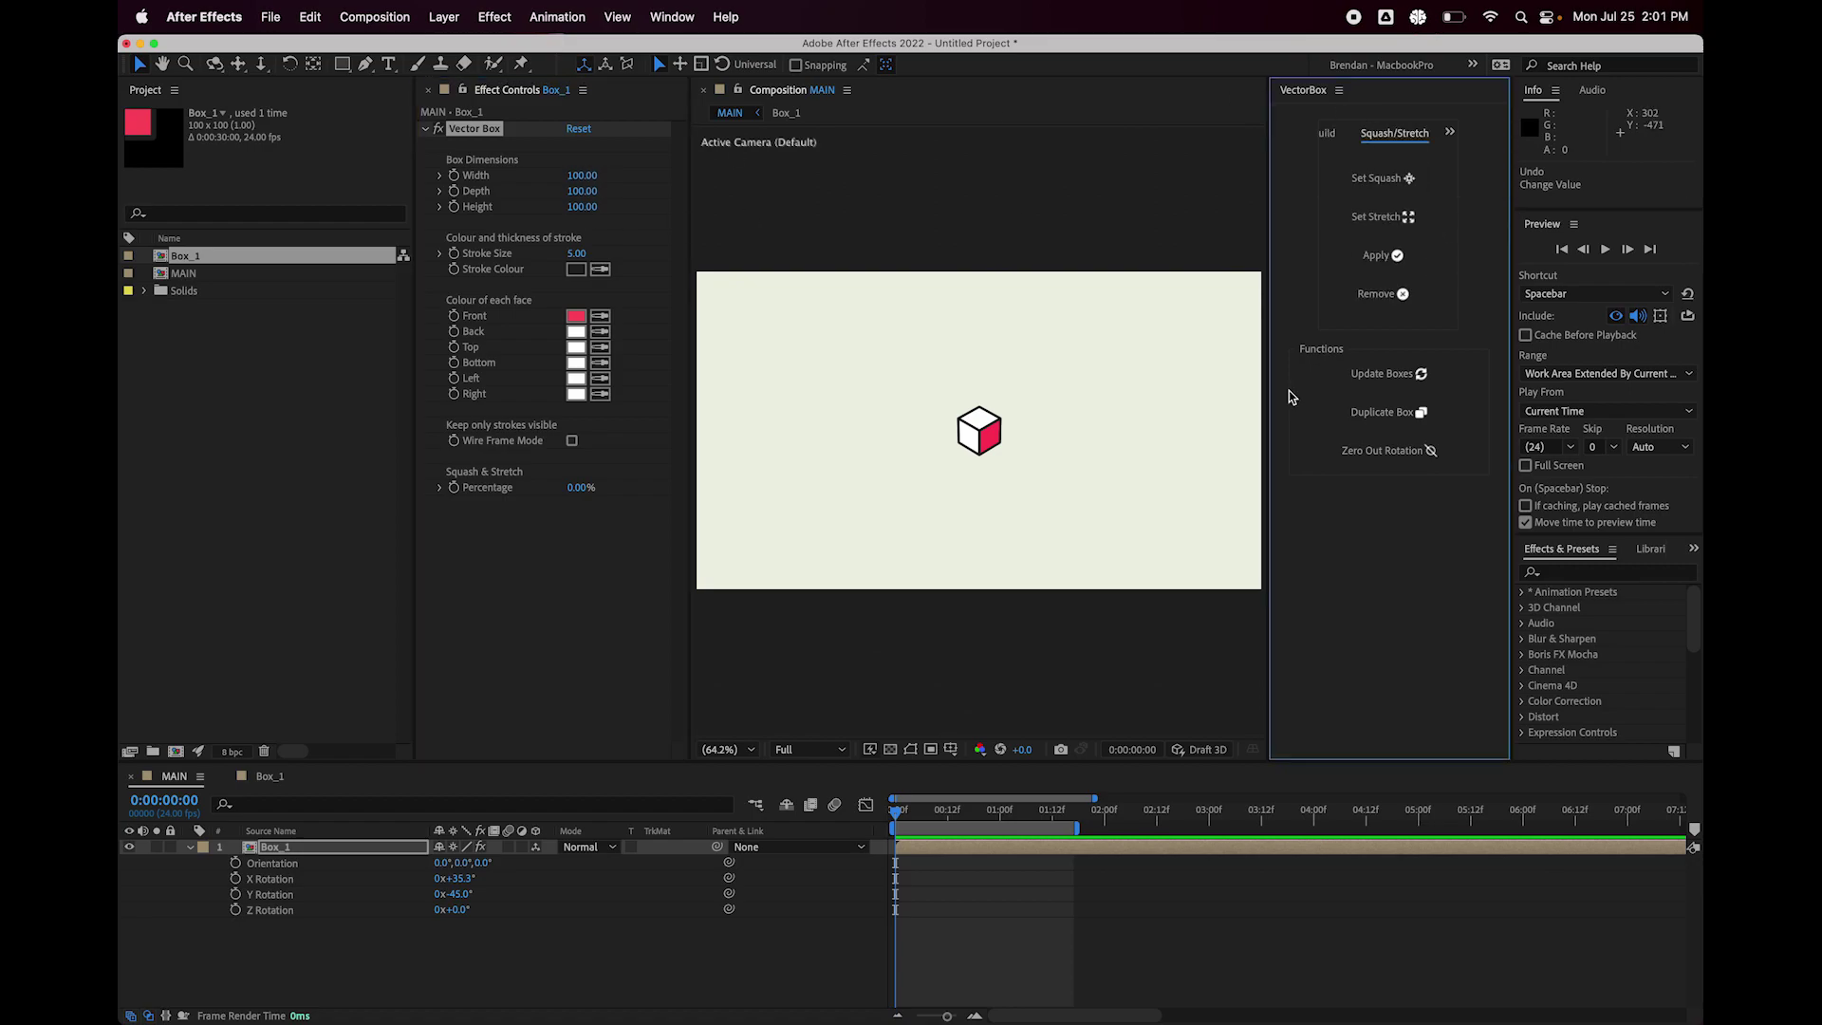
{"action": "left_click", "coordinate": [590, 177]}
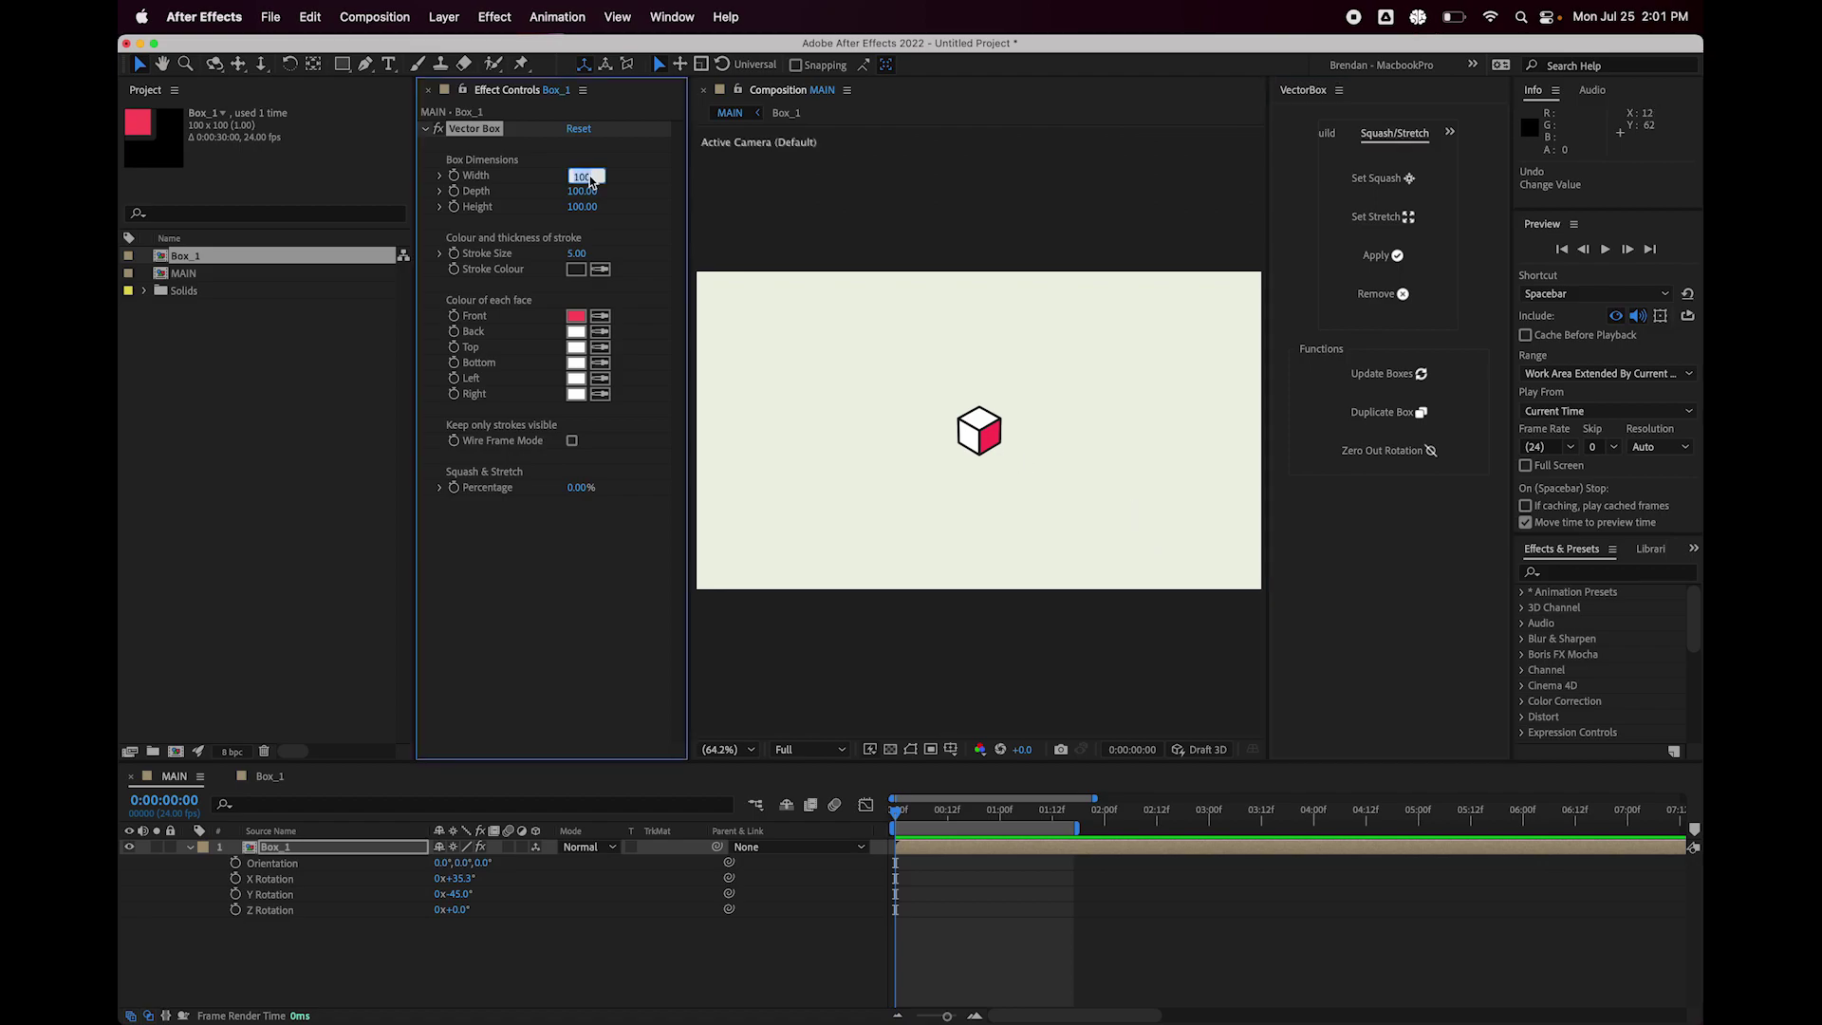
{"action": "type", "text": "300"}
{"action": "key", "text": "Tab"}
{"action": "type", "text": "300"}
{"action": "key", "text": "Tab"}
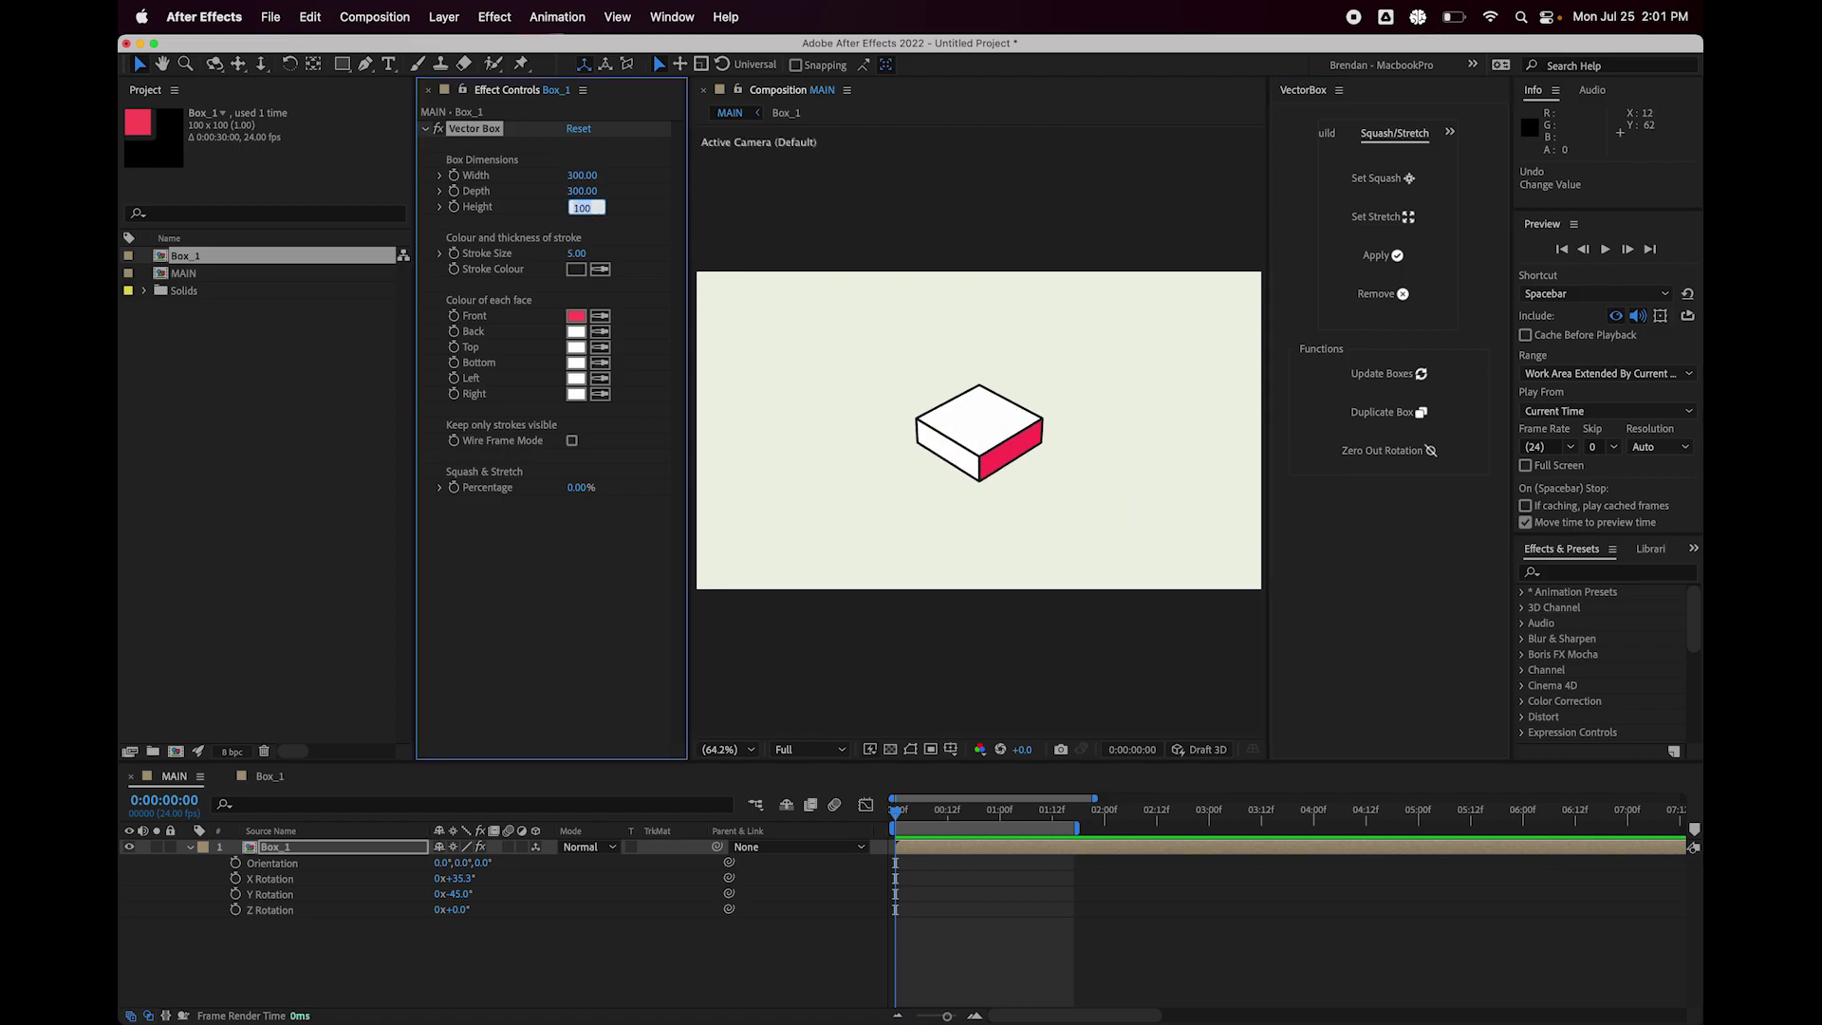
{"action": "key", "text": "Return"}
{"action": "left_click", "coordinate": [1054, 900]}
{"action": "left_click", "coordinate": [1042, 853]}
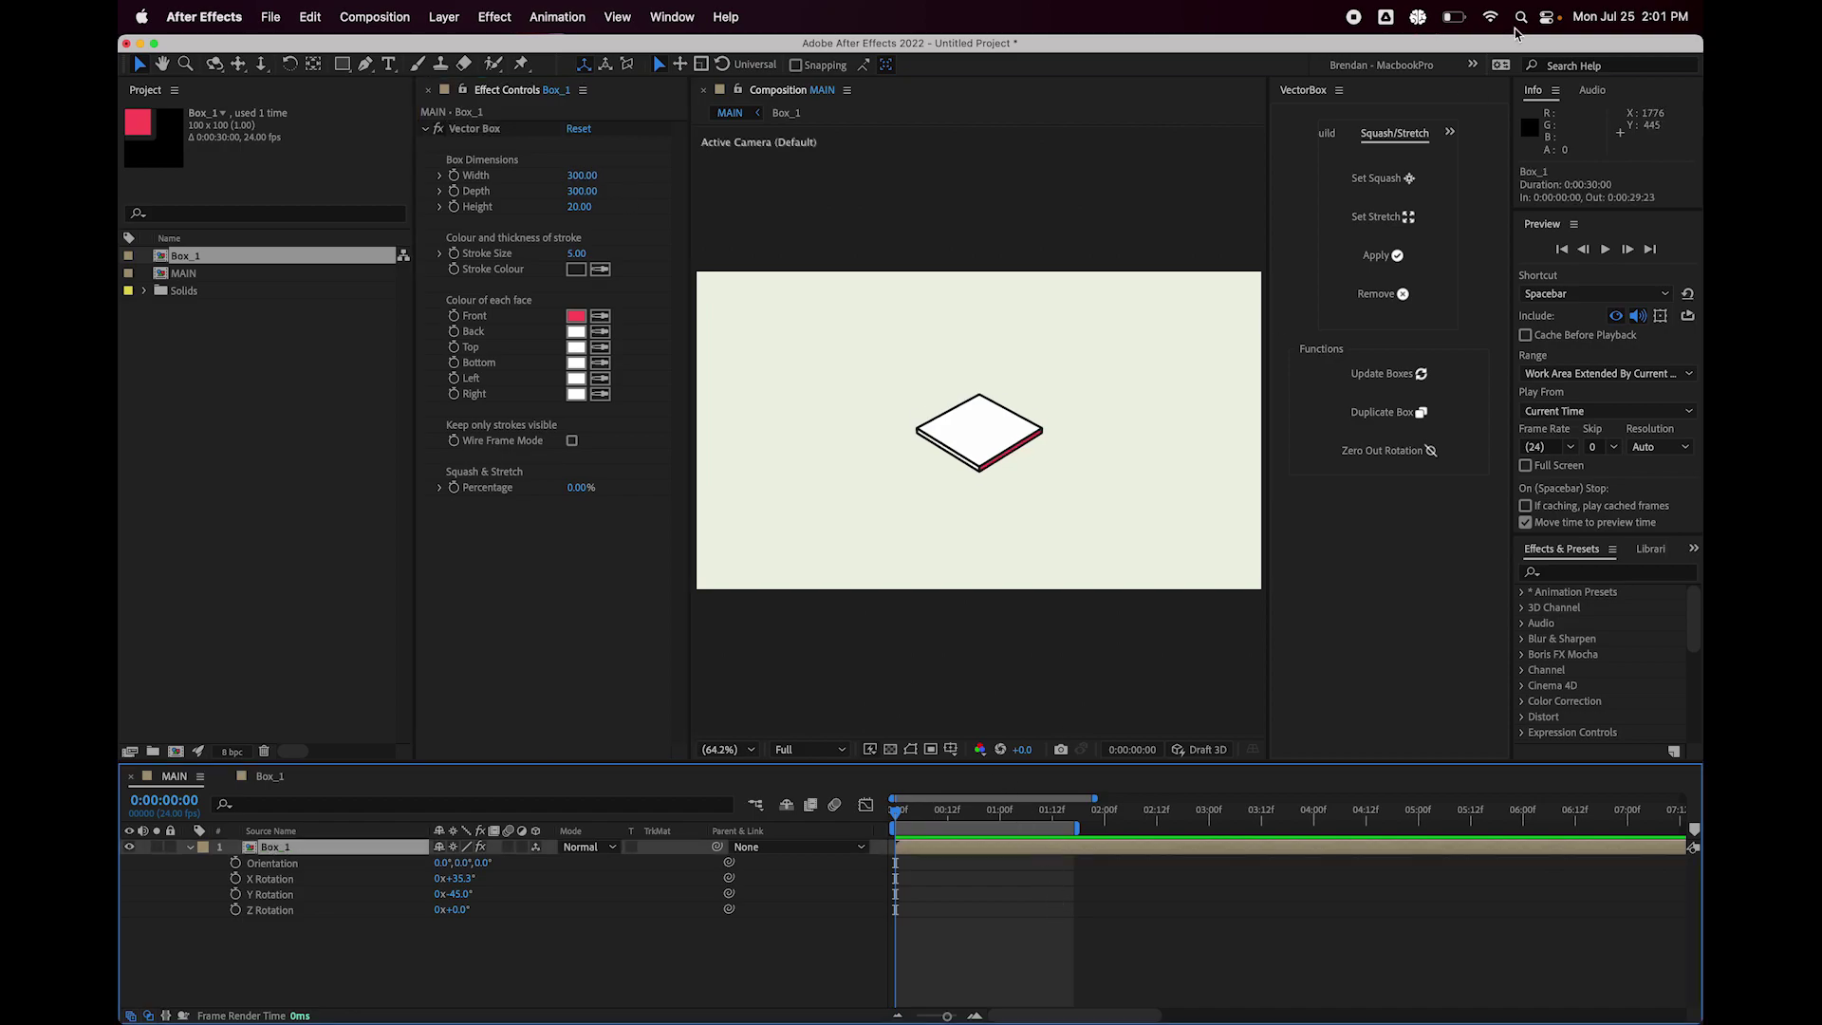
{"action": "left_click", "coordinate": [1392, 184]}
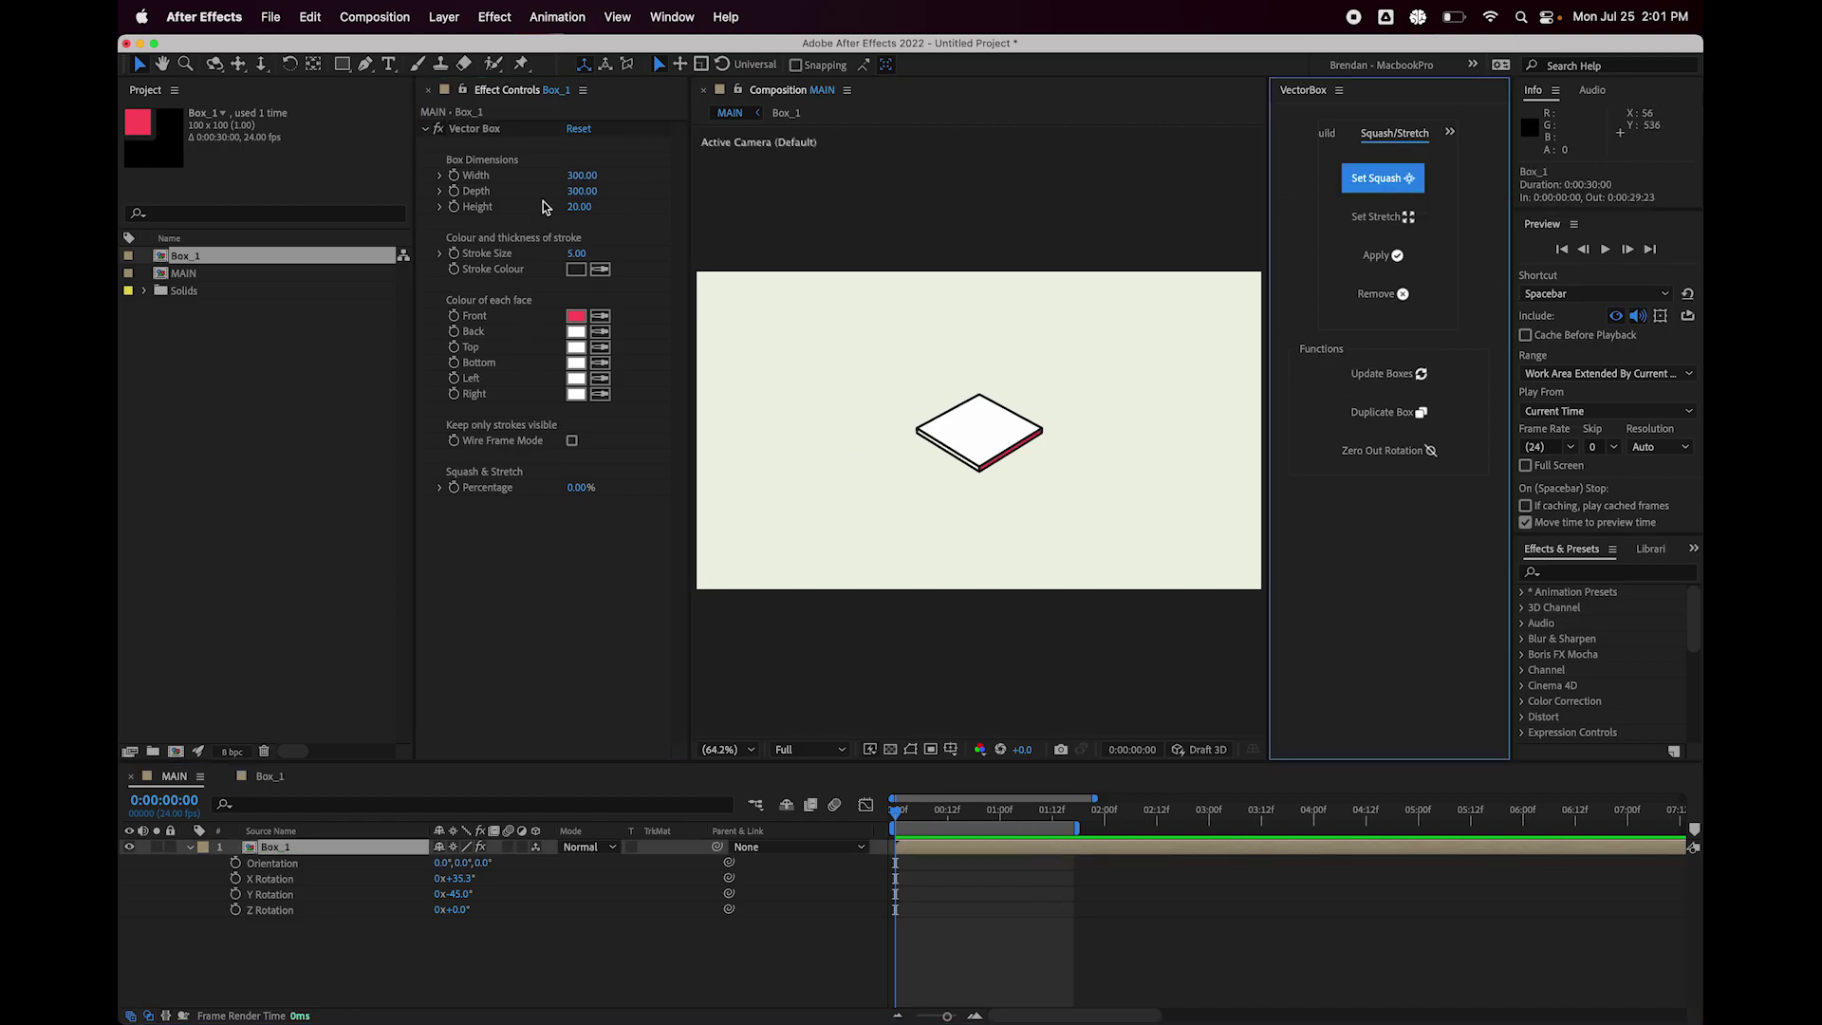
Set width 20, depth 20 and height 500 for a tall thin bar.
{"action": "left_click", "coordinate": [582, 176]}
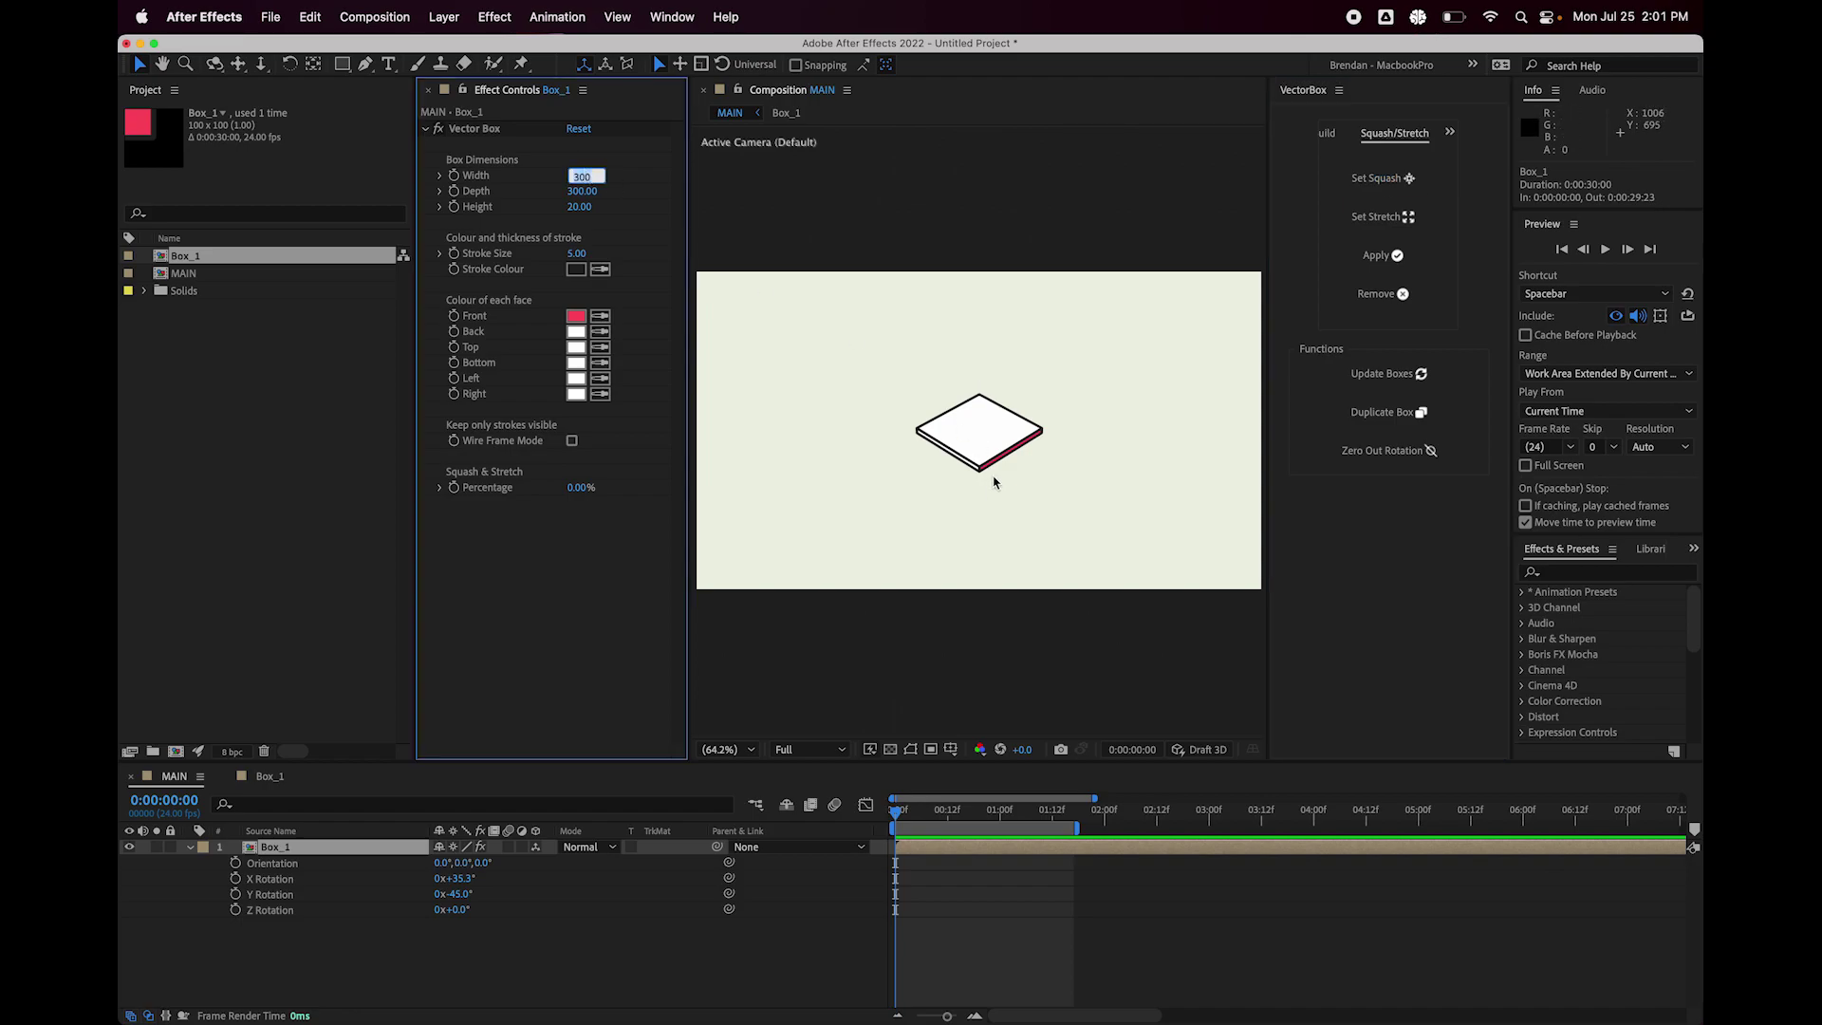
{"action": "type", "text": "20"}
{"action": "key", "text": "Tab"}
{"action": "type", "text": "20"}
{"action": "key", "text": "Tab"}
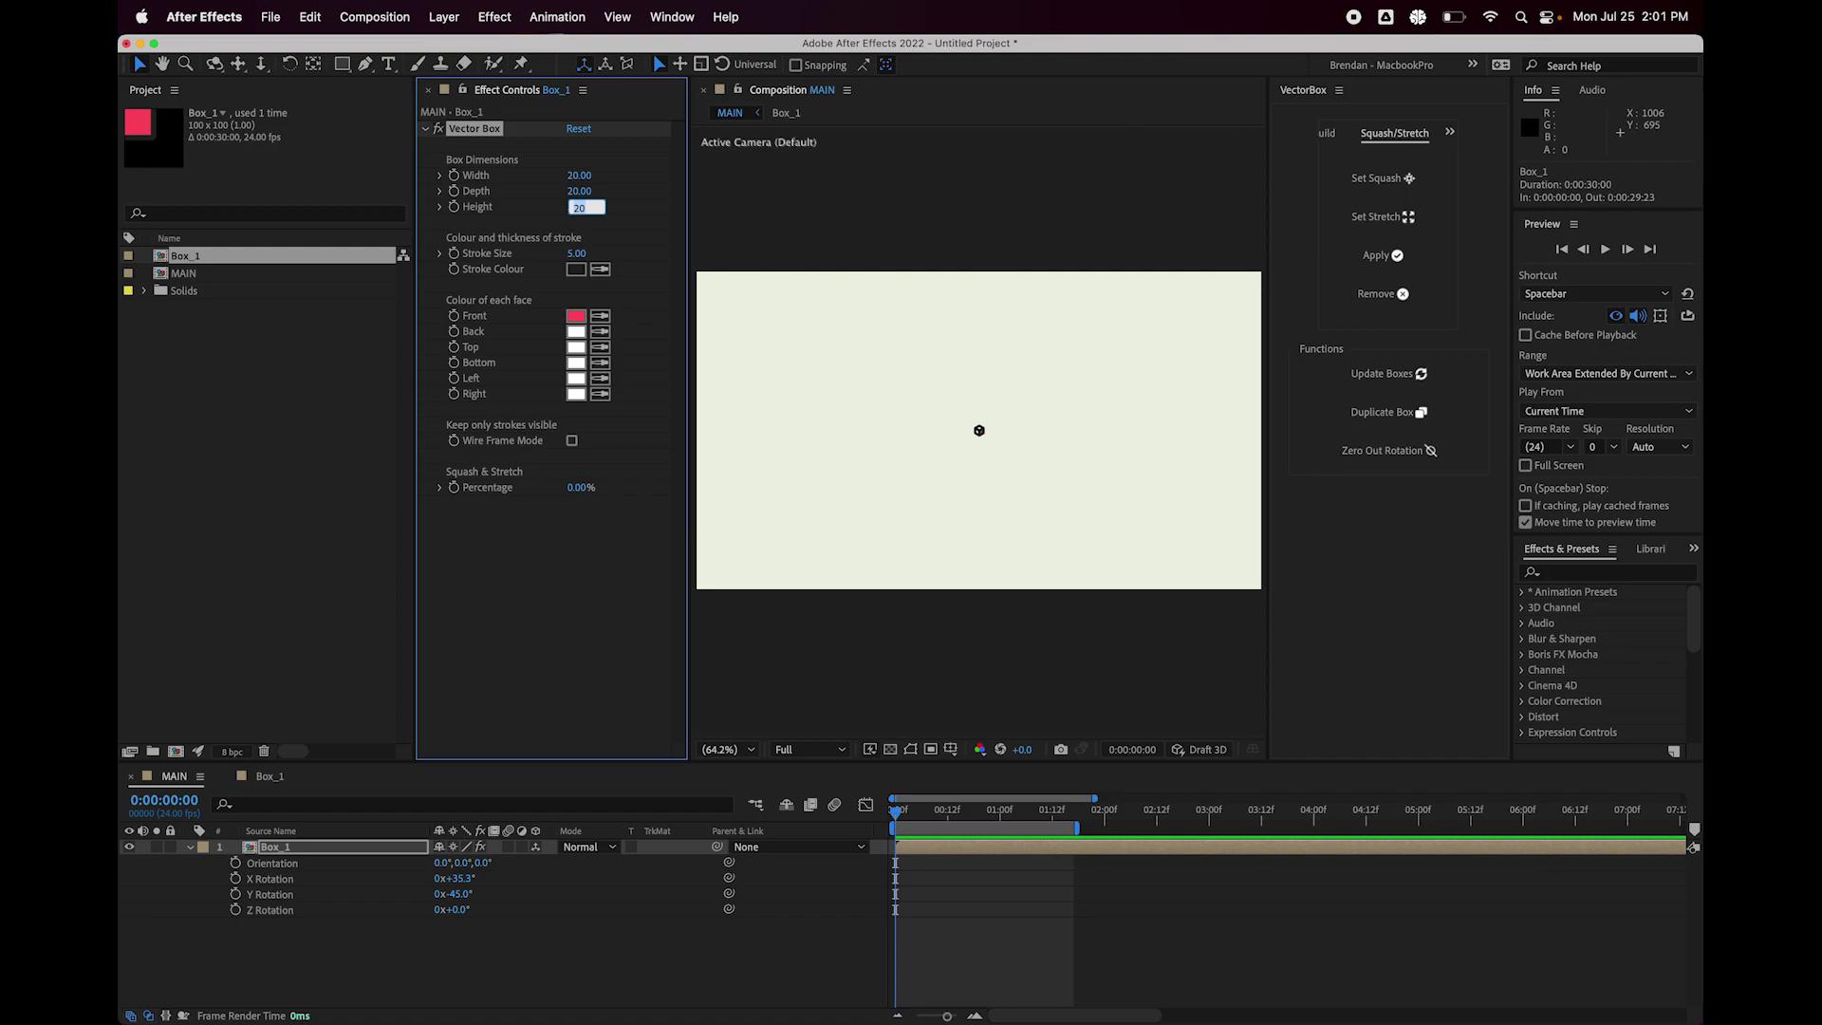
{"action": "type", "text": "500"}
{"action": "key", "text": "Return"}
Store the tall bar as the stretch shape, apply and preview squash and stretch, then remove it.
{"action": "left_click", "coordinate": [1382, 217]}
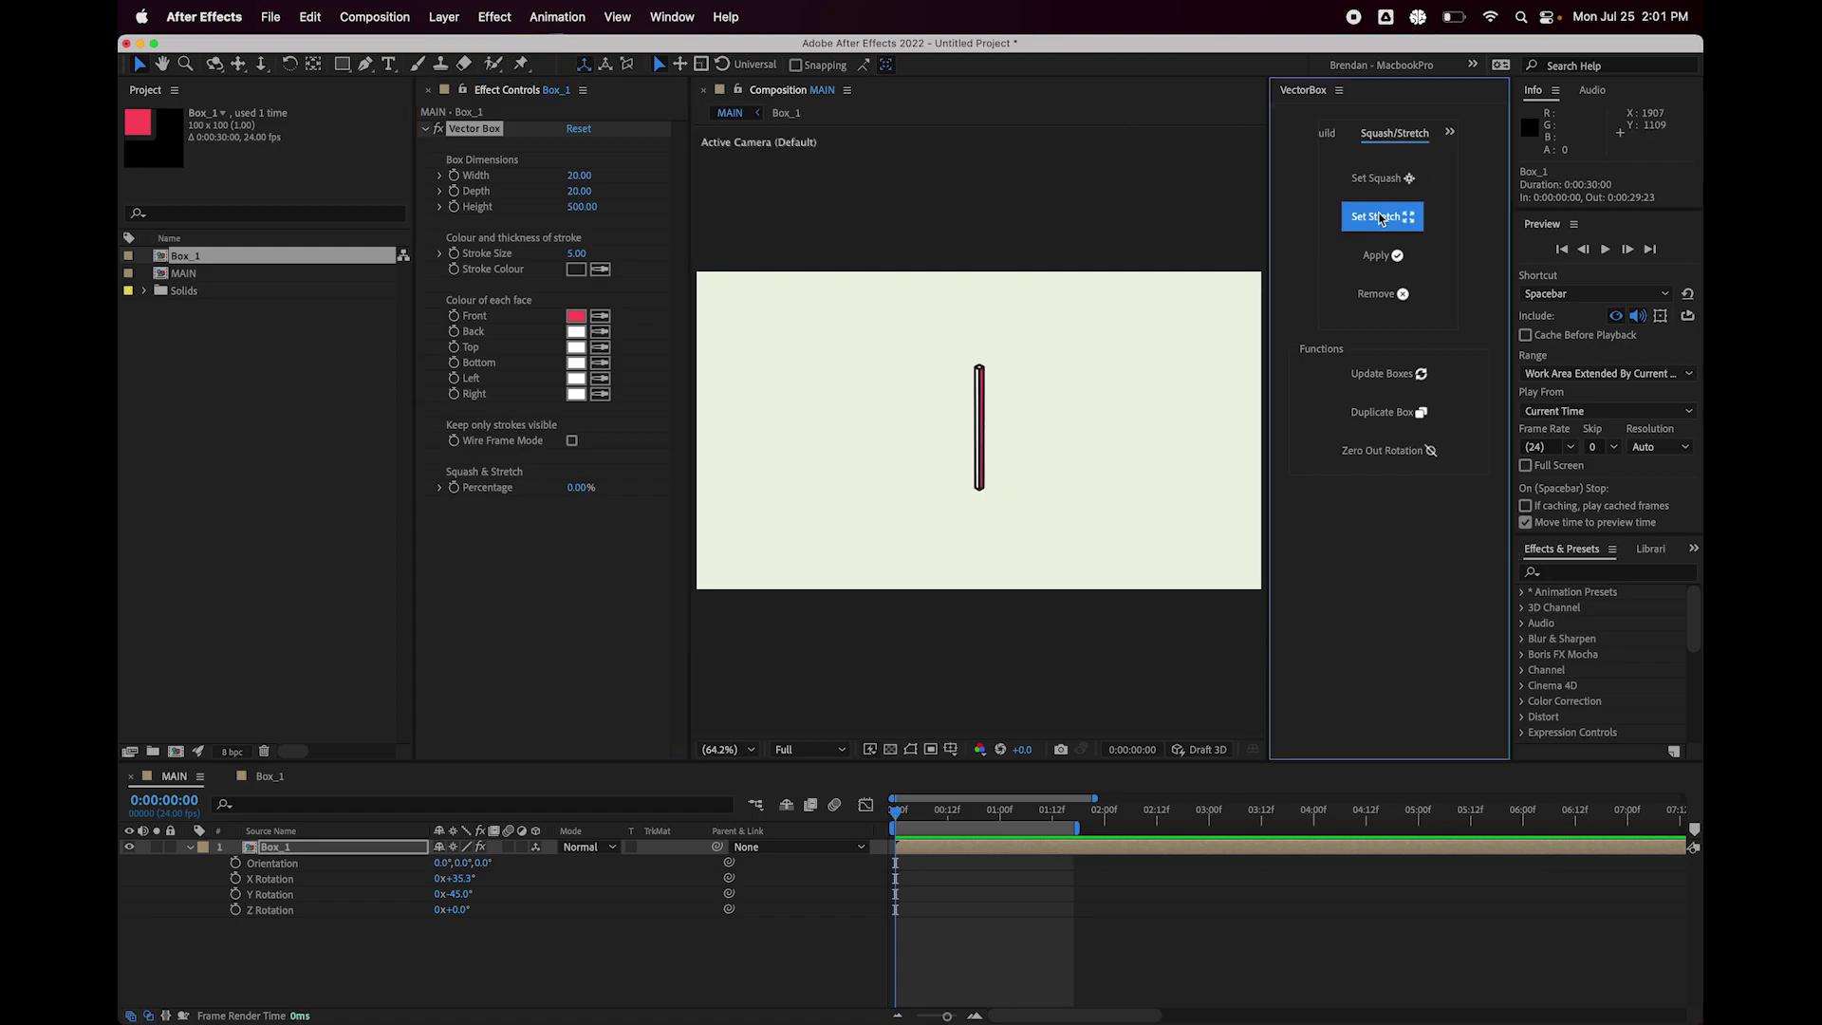
{"action": "left_click", "coordinate": [1384, 256]}
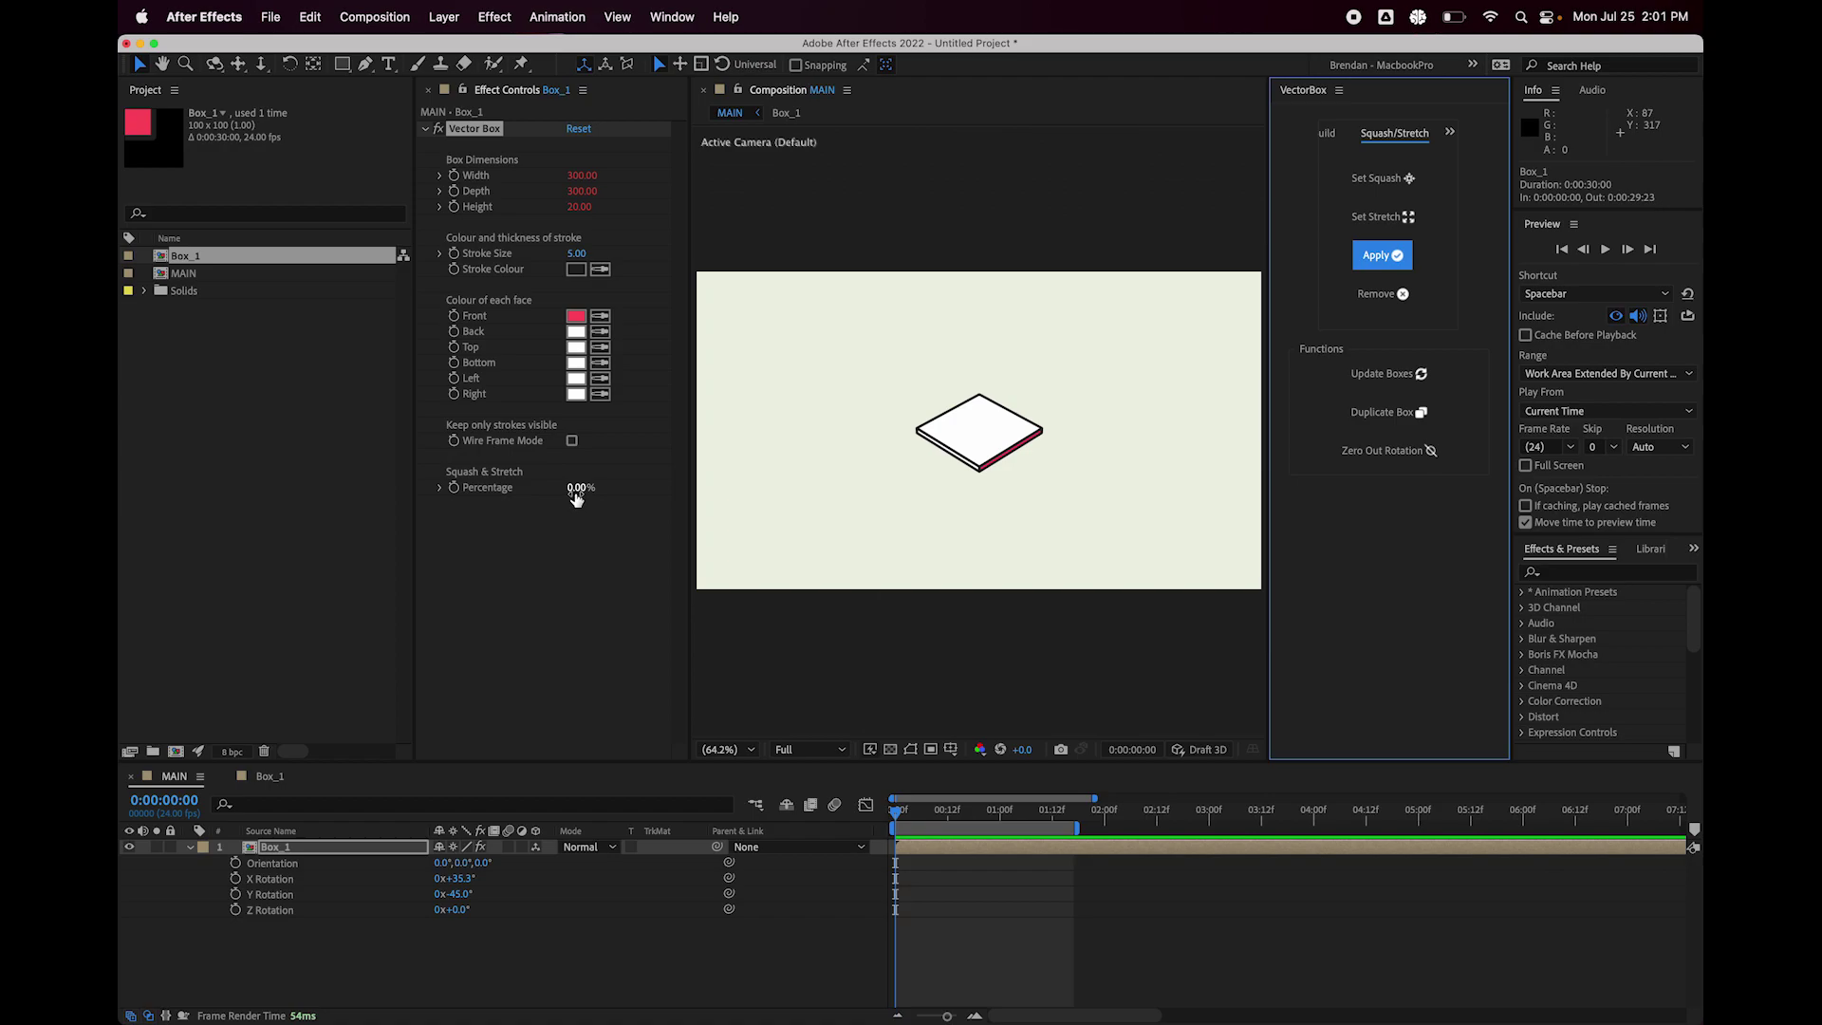
{"action": "left_click_drag", "start_coordinate": [575, 495], "coordinate": [655, 485]}
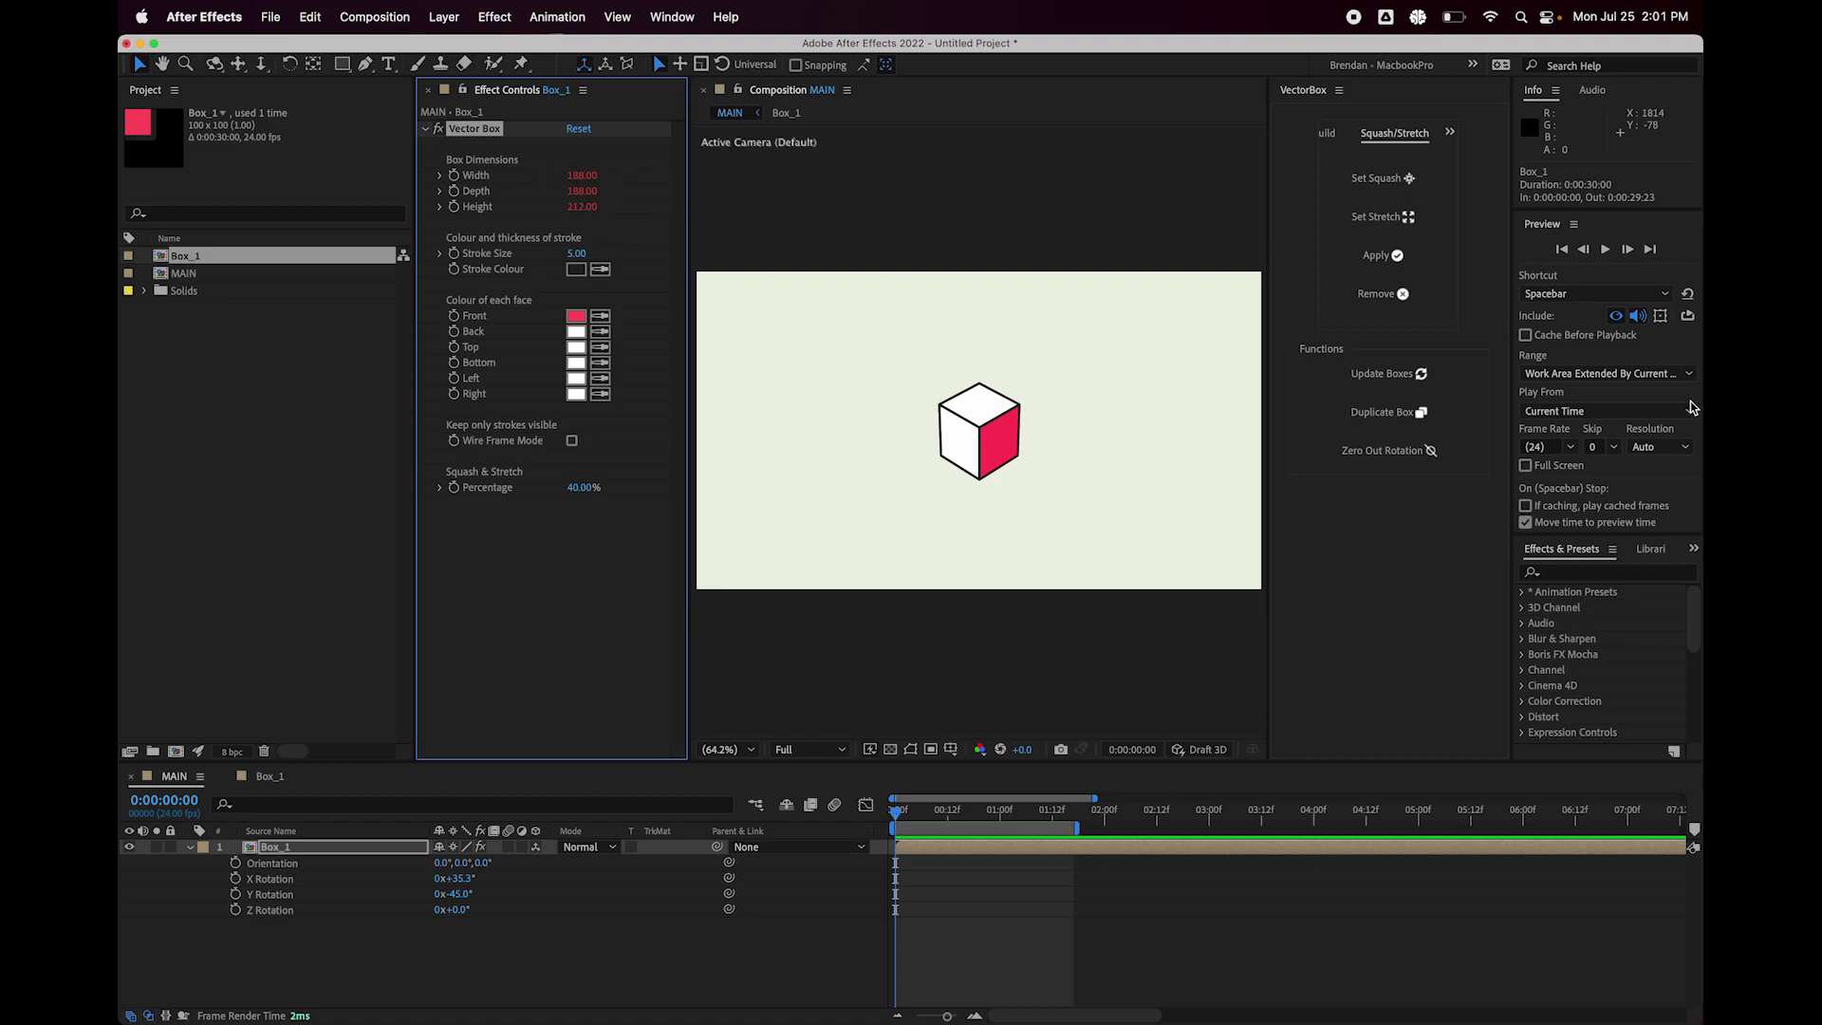
{"action": "left_click", "coordinate": [1398, 302]}
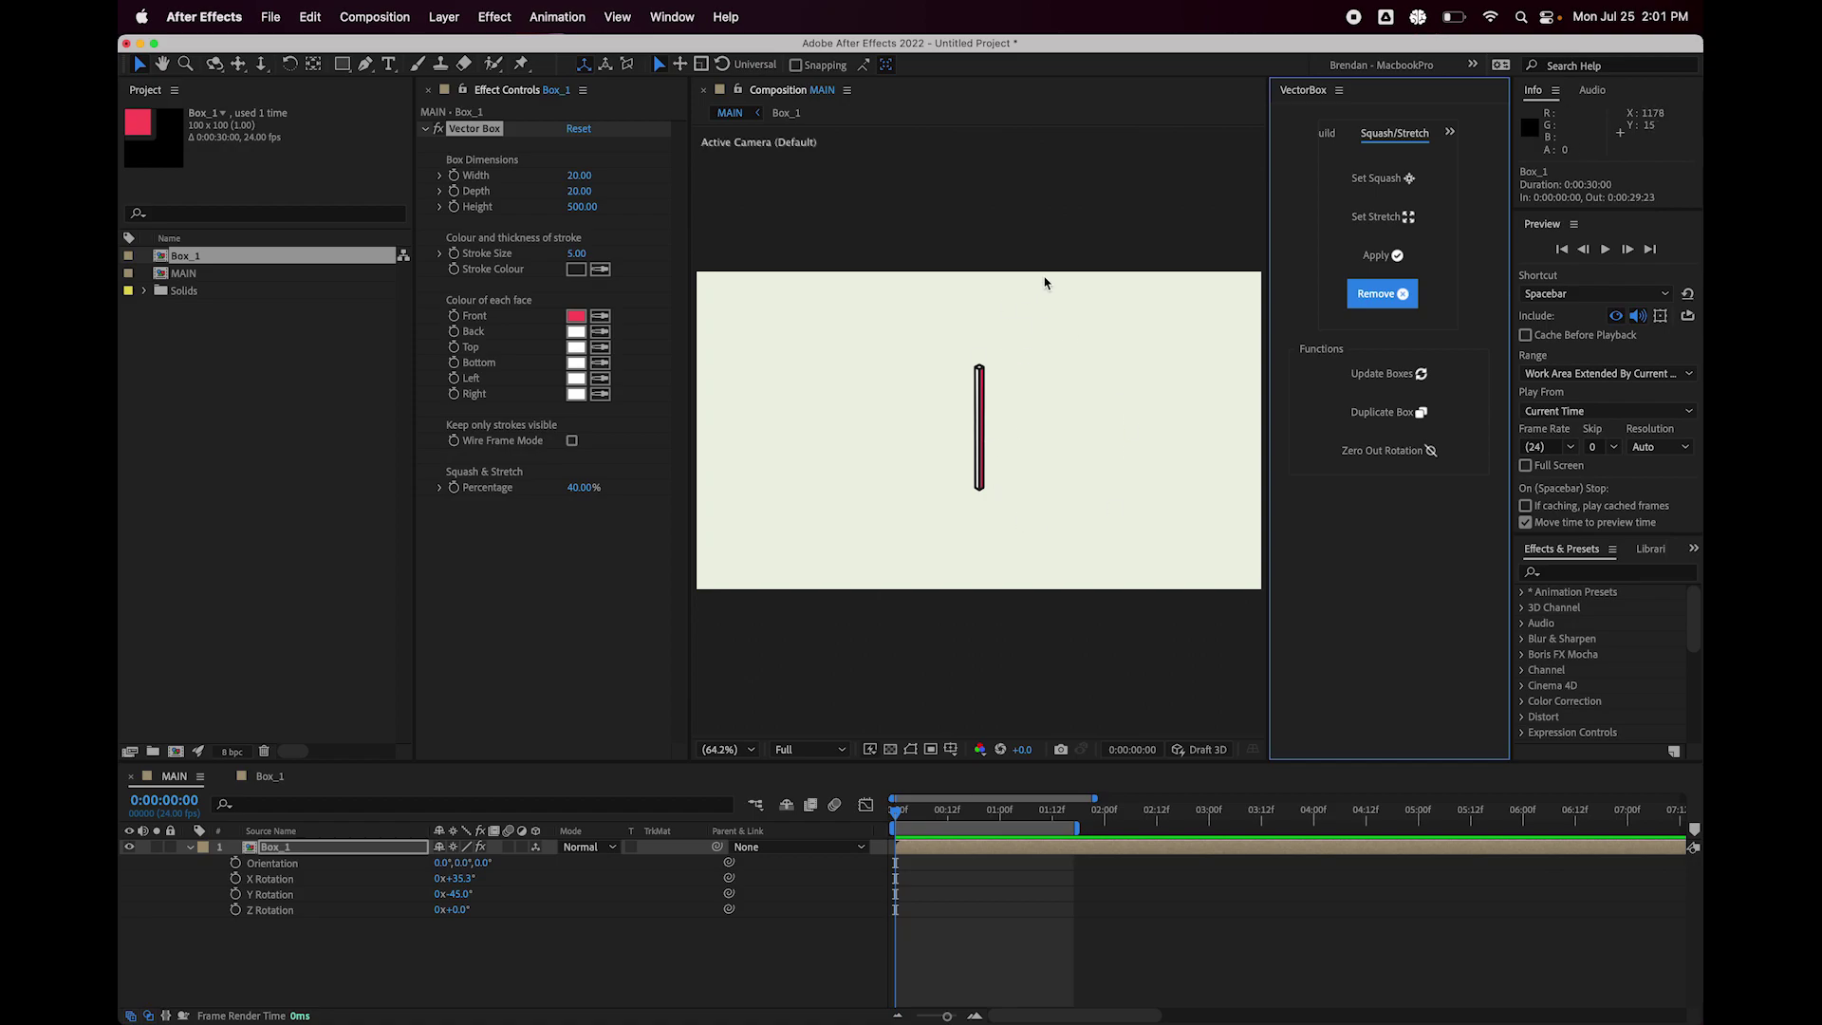
Set the box width, depth and height all back to 100.
{"action": "left_click", "coordinate": [579, 176]}
{"action": "type", "text": "100"}
{"action": "key", "text": "Tab"}
{"action": "type", "text": "100"}
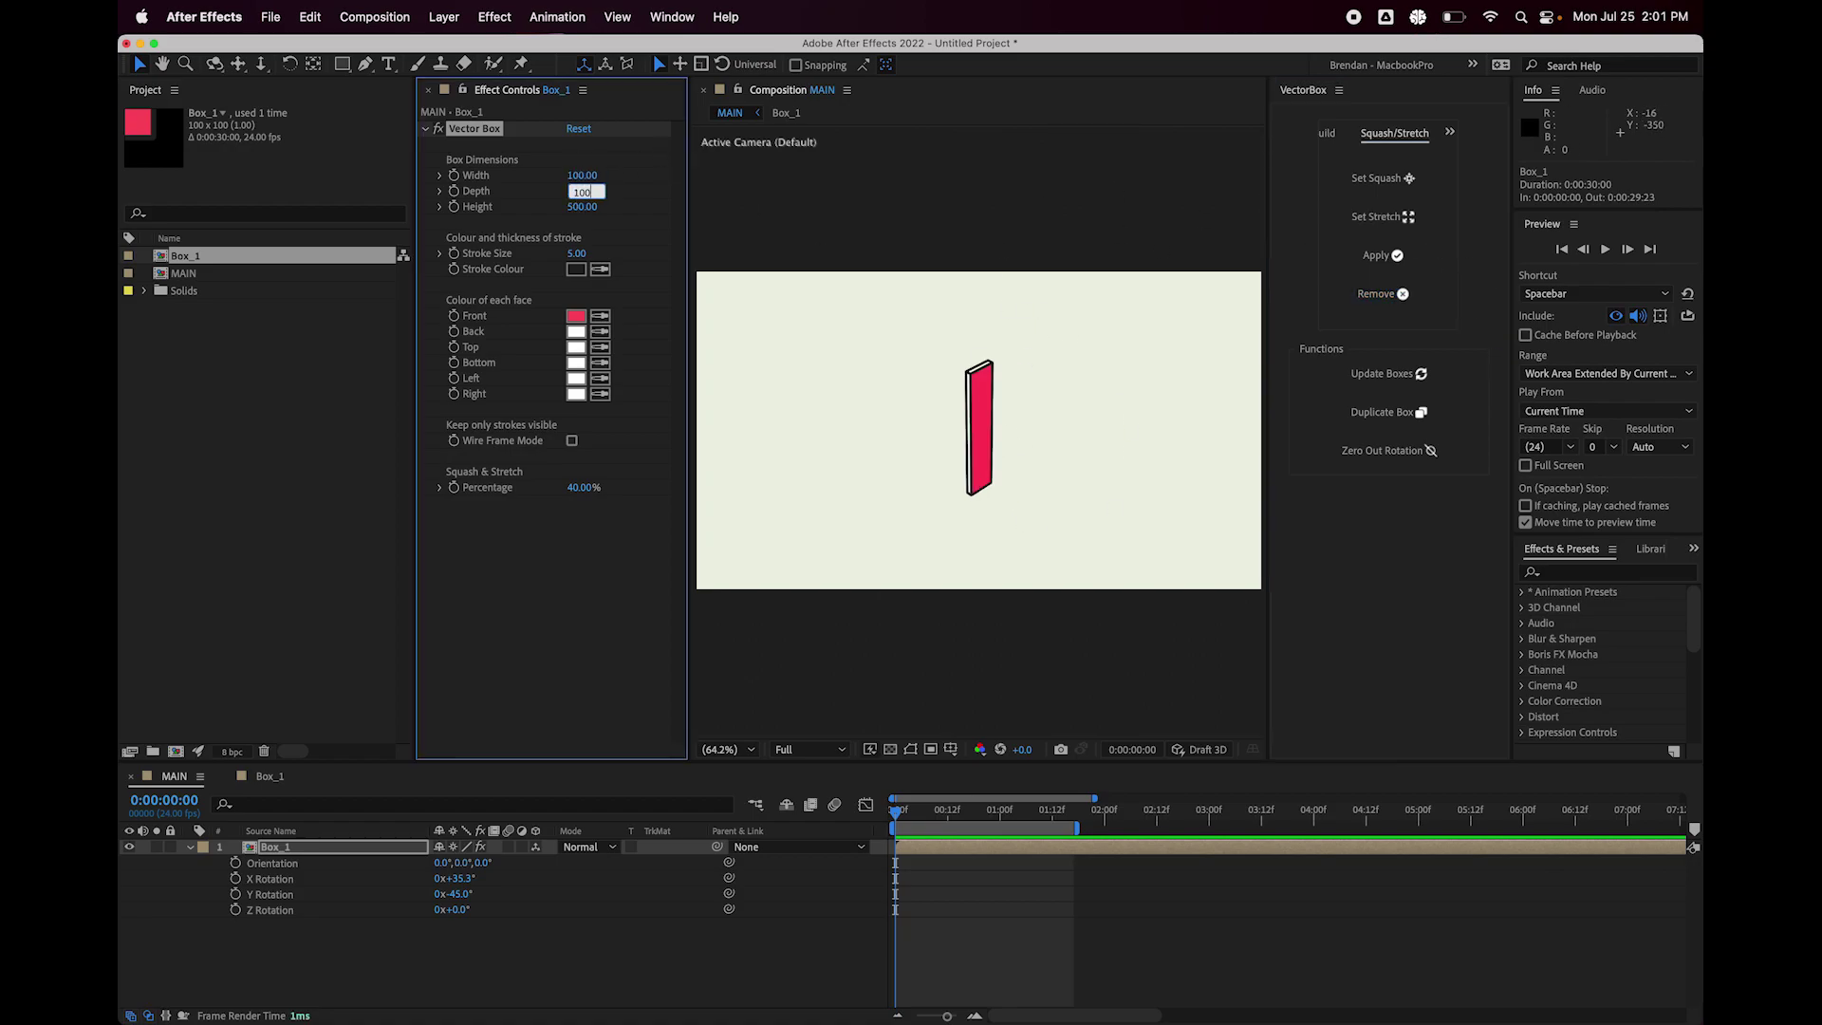
{"action": "key", "text": "Tab"}
{"action": "type", "text": "100"}
{"action": "key", "text": "Return"}
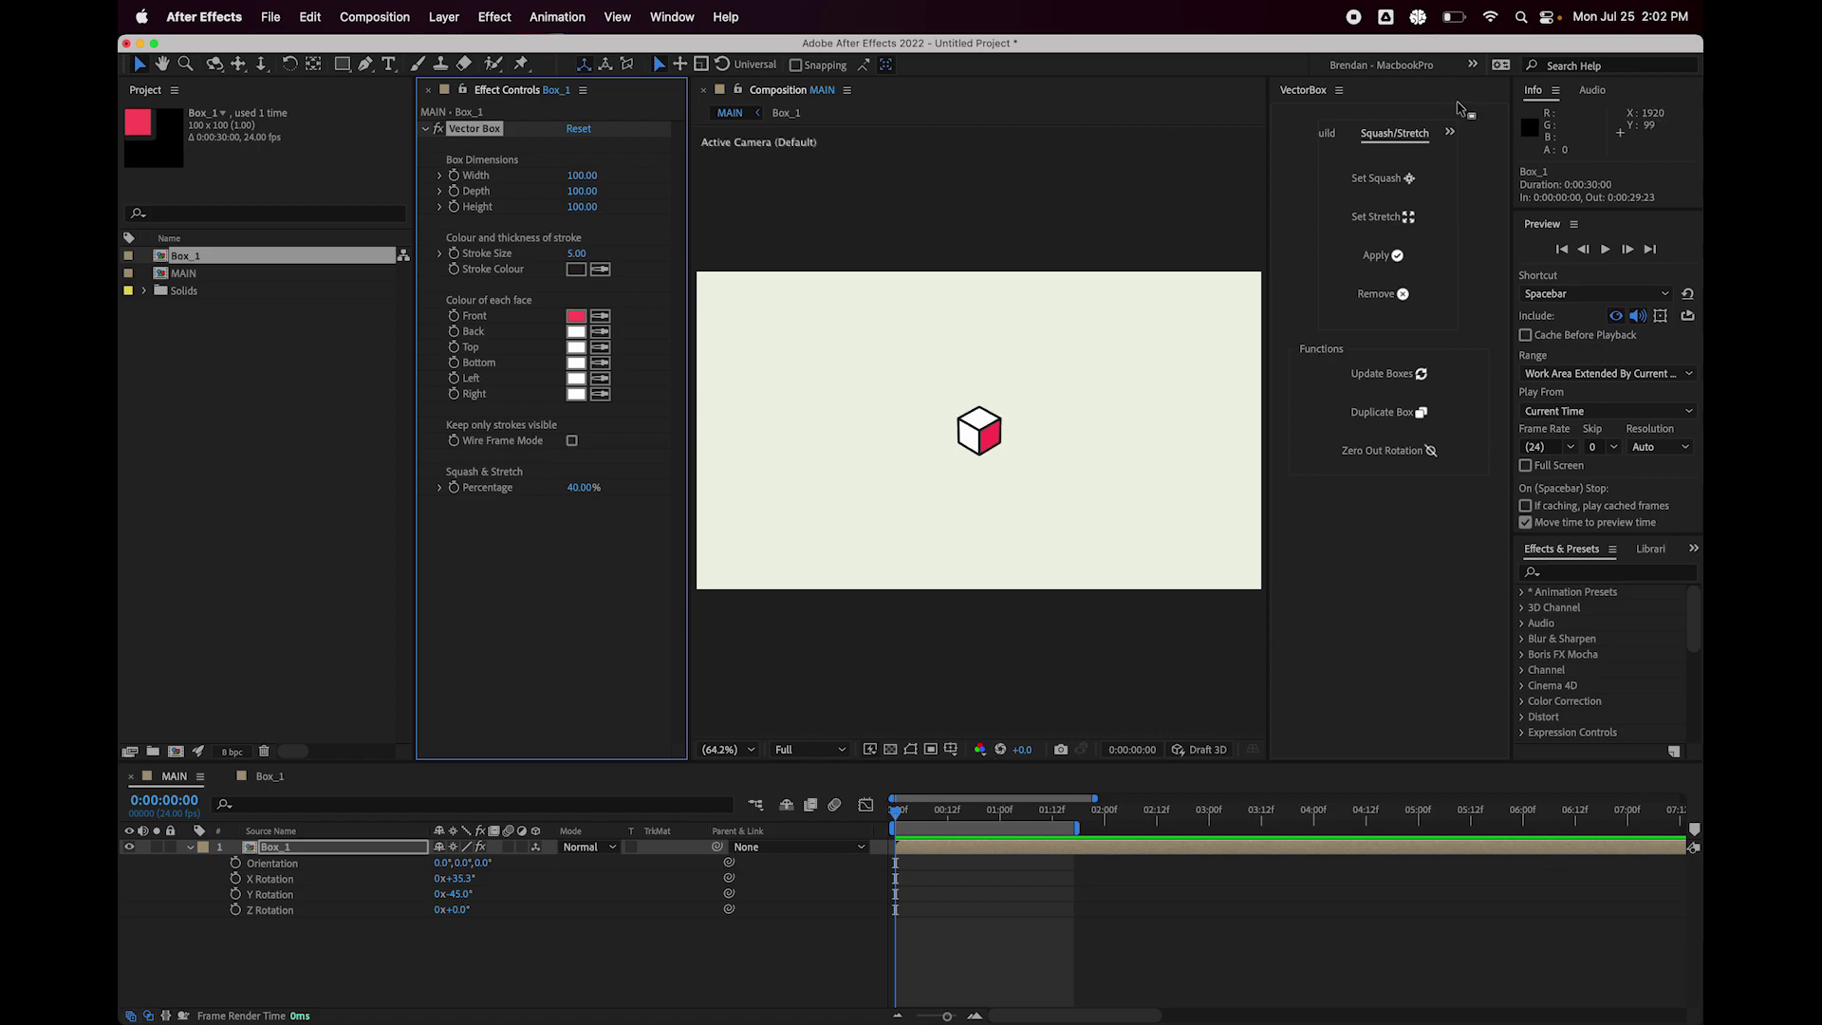
Reveal Box_1's Position property and try moving the cube horizontally, then undo it.
{"action": "left_click", "coordinate": [1436, 315]}
{"action": "left_click", "coordinate": [1333, 138]}
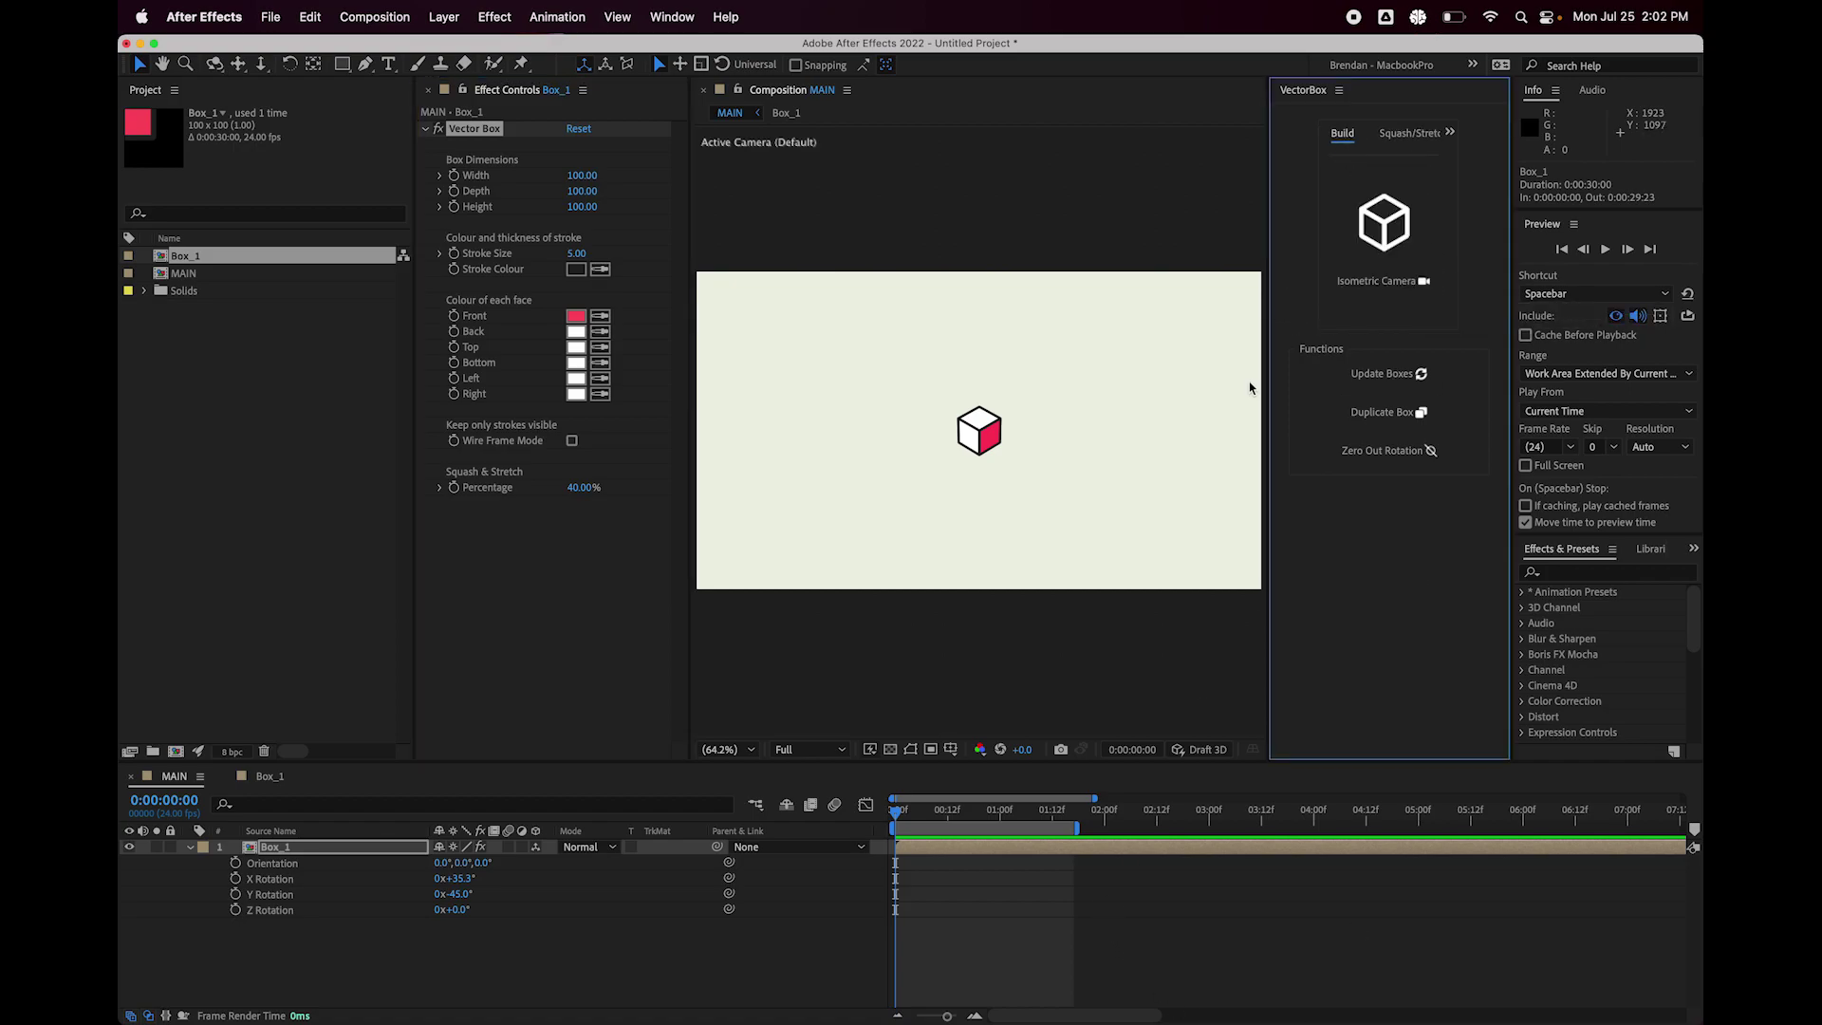
{"action": "left_click", "coordinate": [979, 845]}
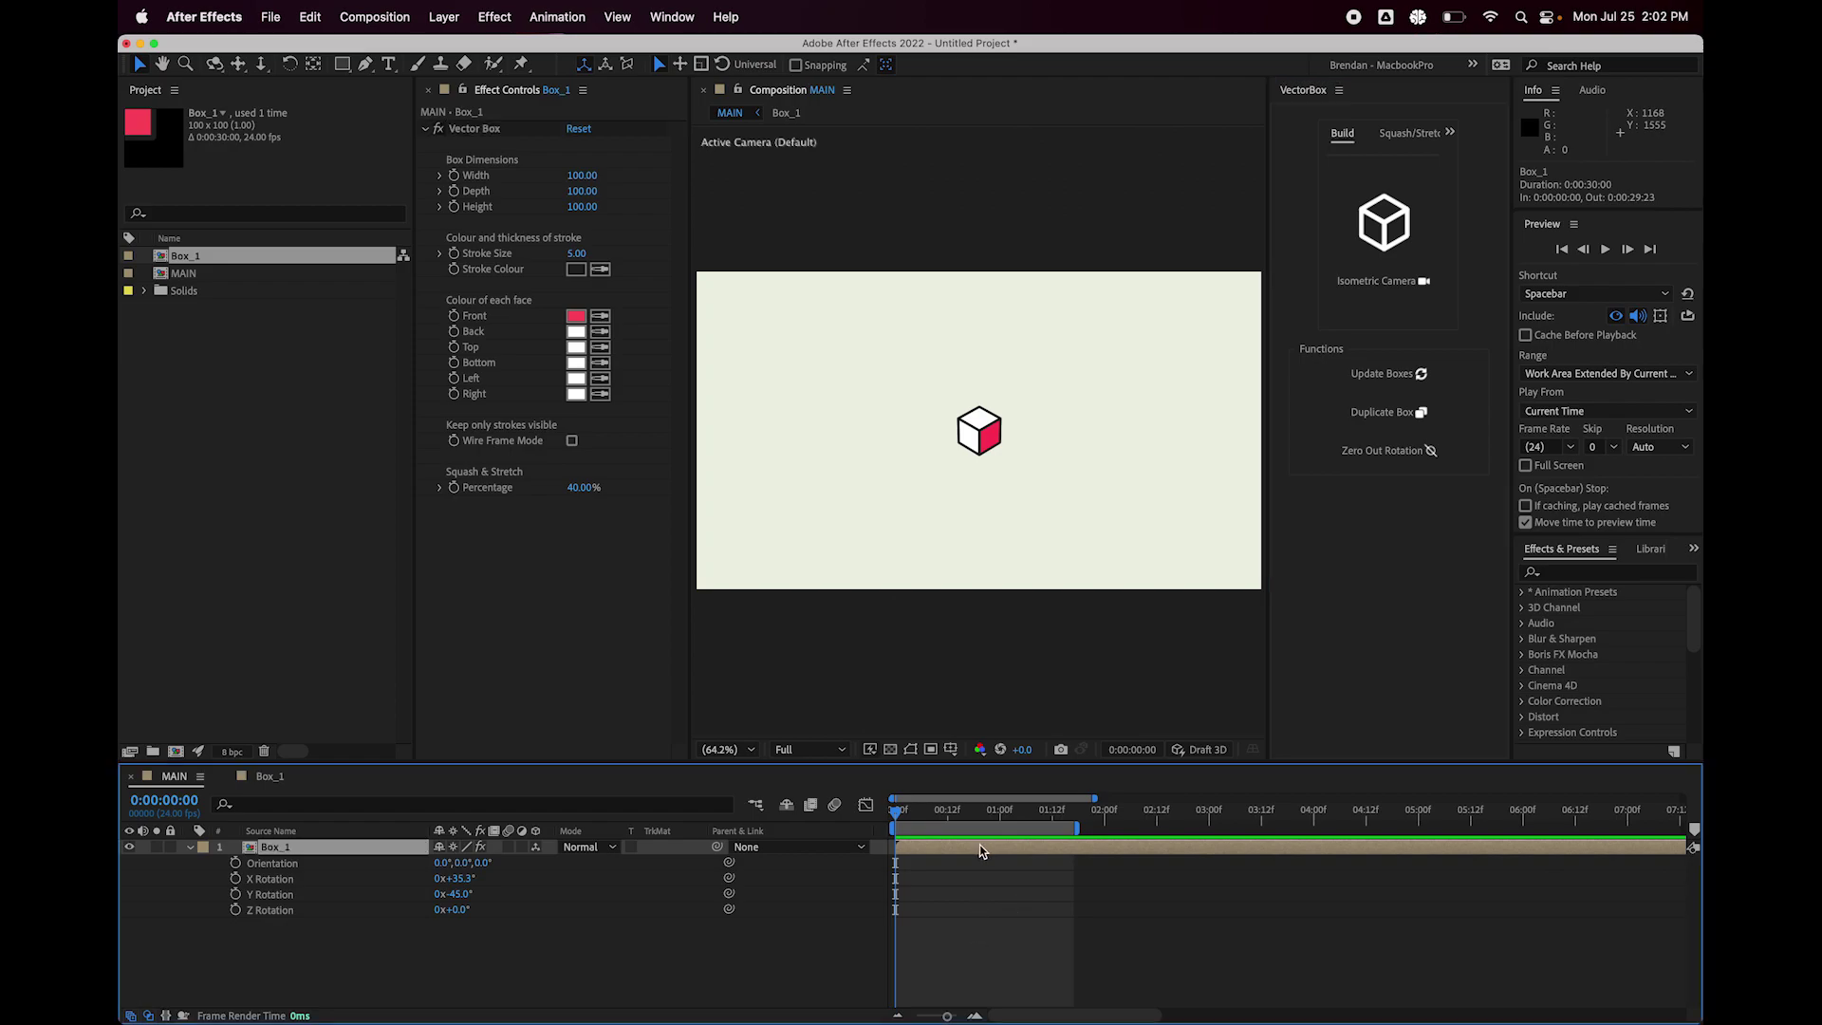
{"action": "key", "text": "p"}
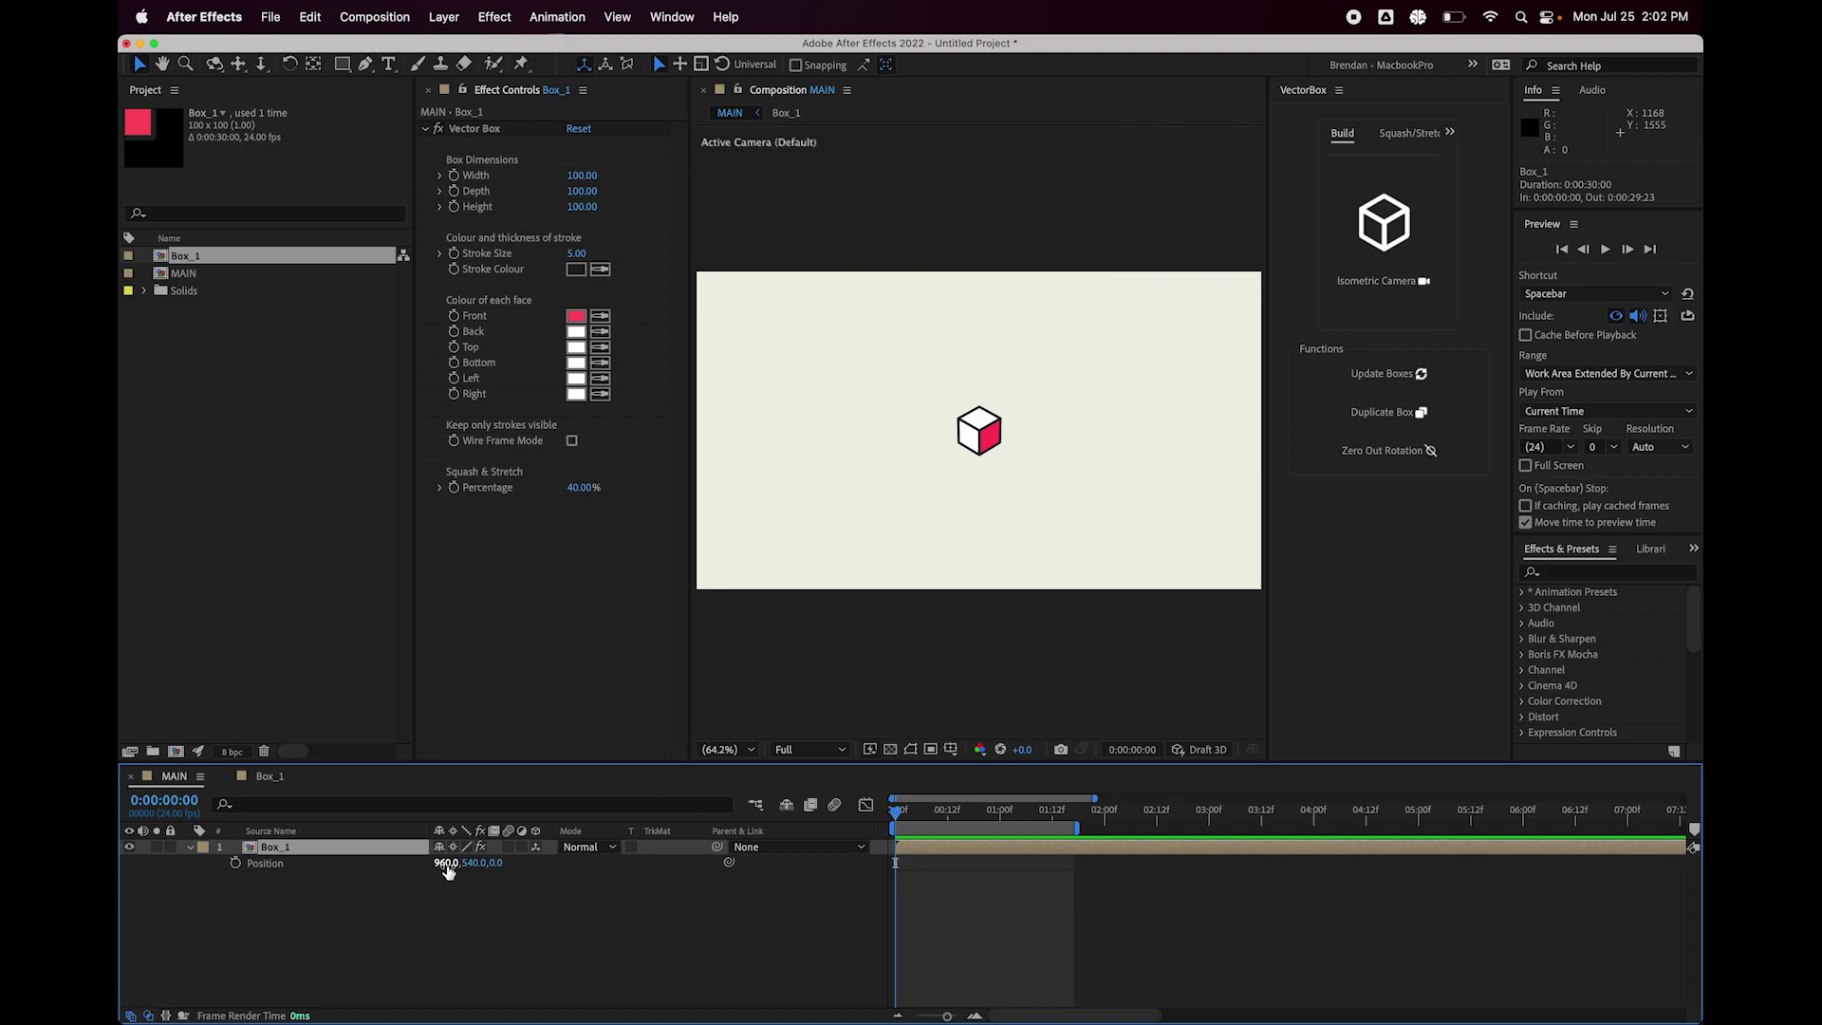
{"action": "left_click_drag", "start_coordinate": [448, 871], "coordinate": [897, 944]}
{"action": "key", "text": "super+z"}
Slide the cube left and right across the frame, ending centred at 960, 540, 0.
{"action": "mouse_move", "coordinate": [475, 863]}
{"action": "left_mouse_down"}
{"action": "mouse_move", "coordinate": [513, 863]}
{"action": "mouse_move", "coordinate": [437, 863]}
{"action": "mouse_move", "coordinate": [1119, 823]}
{"action": "mouse_move", "coordinate": [455, 862]}
{"action": "left_mouse_up"}
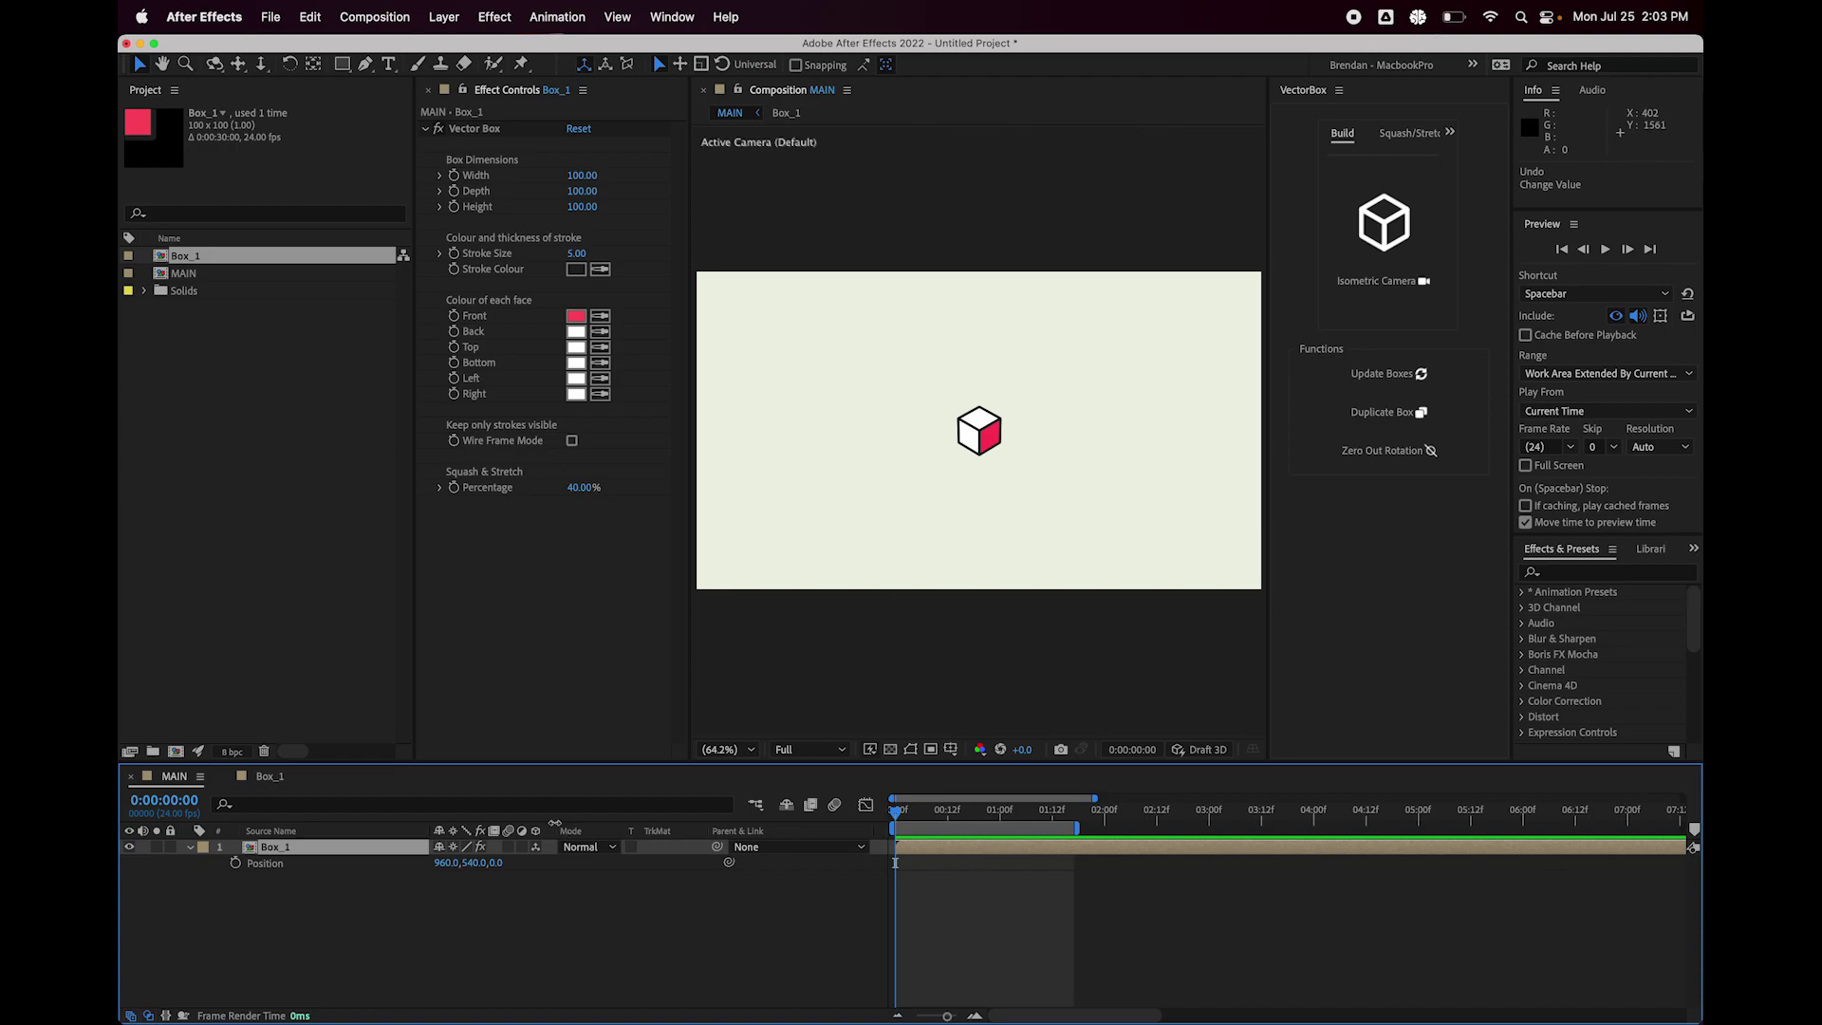
{"action": "left_click_drag", "start_coordinate": [443, 867], "coordinate": [120, 867]}
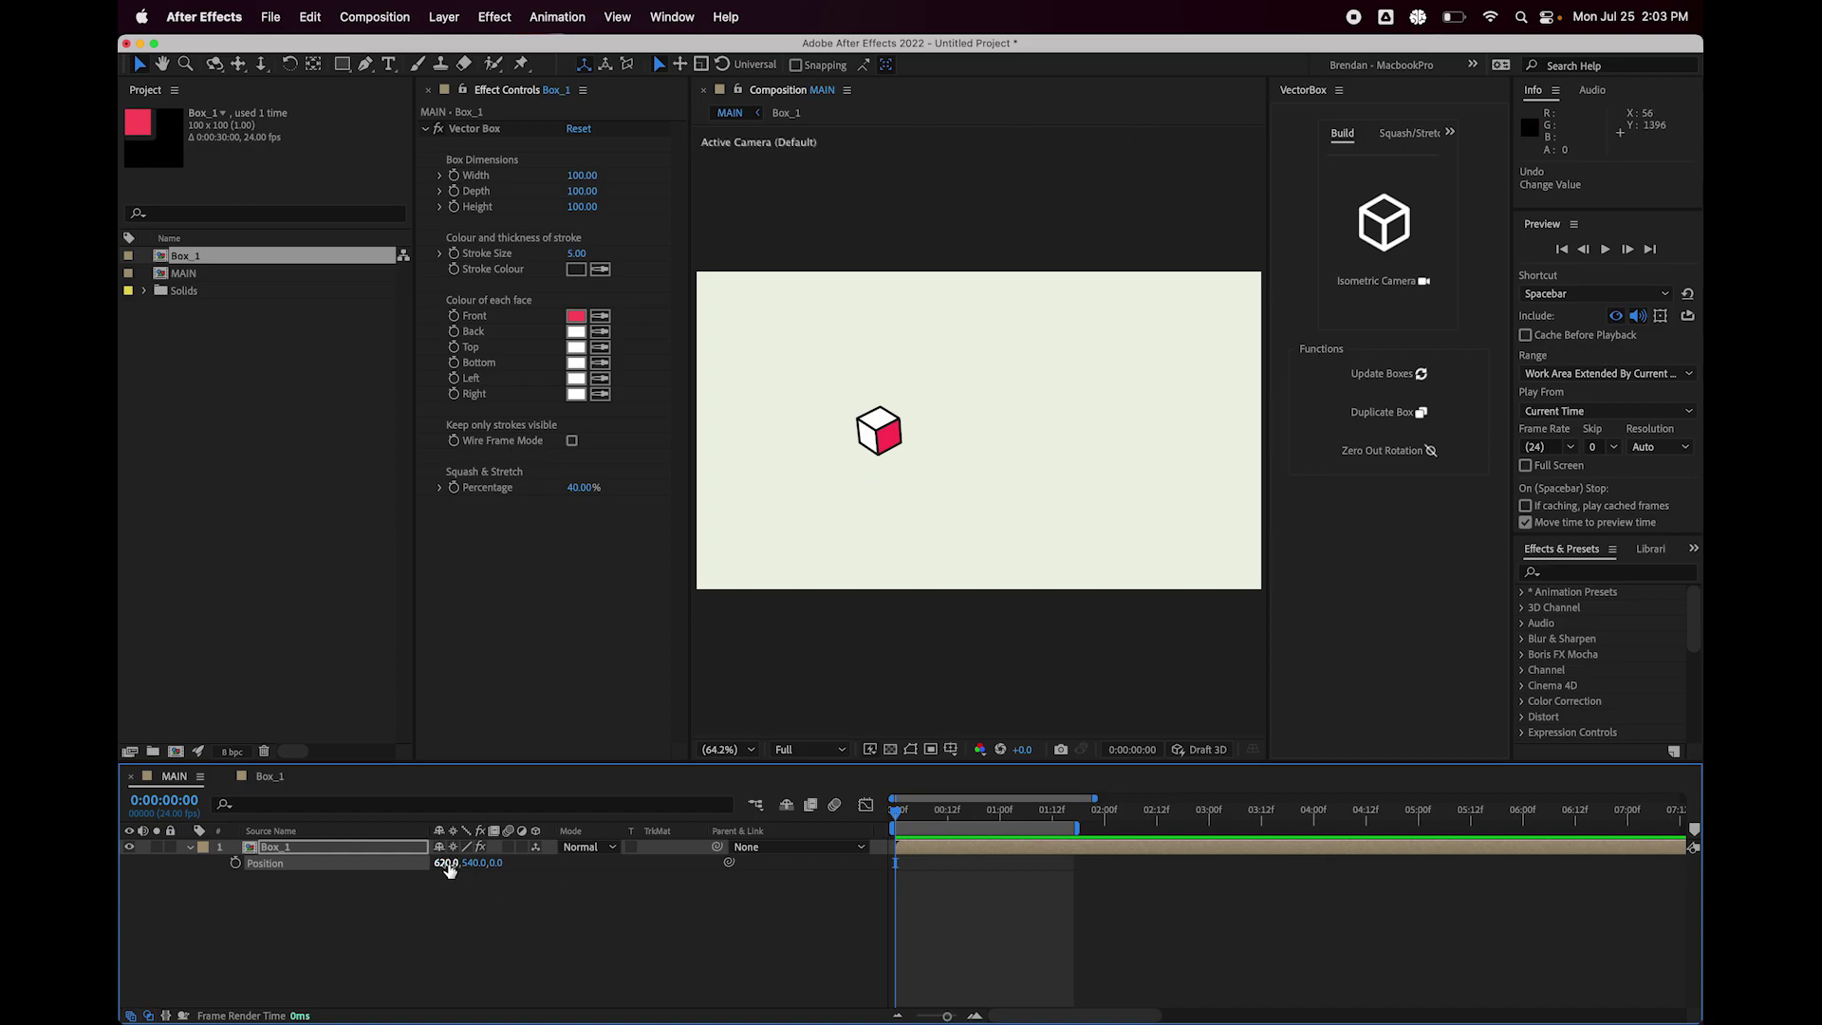
{"action": "left_click_drag", "start_coordinate": [449, 870], "coordinate": [1304, 869]}
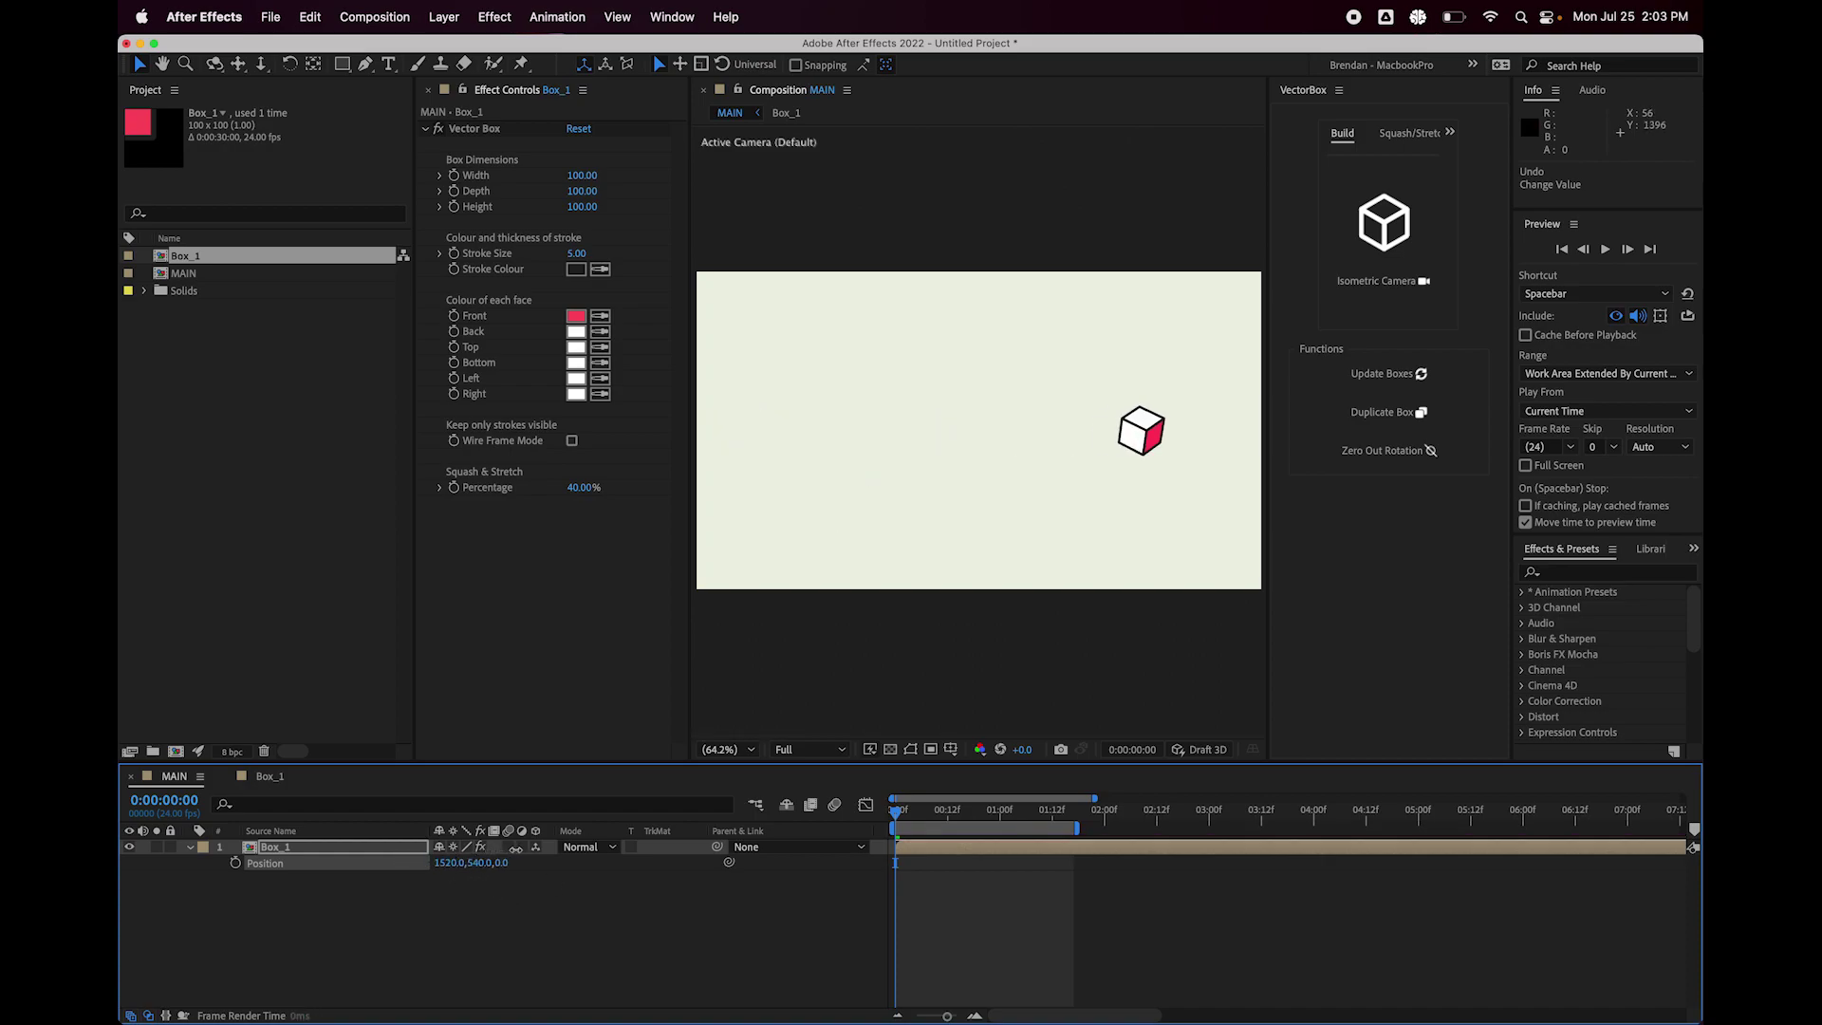
{"action": "left_click_drag", "start_coordinate": [515, 848], "coordinate": [464, 853]}
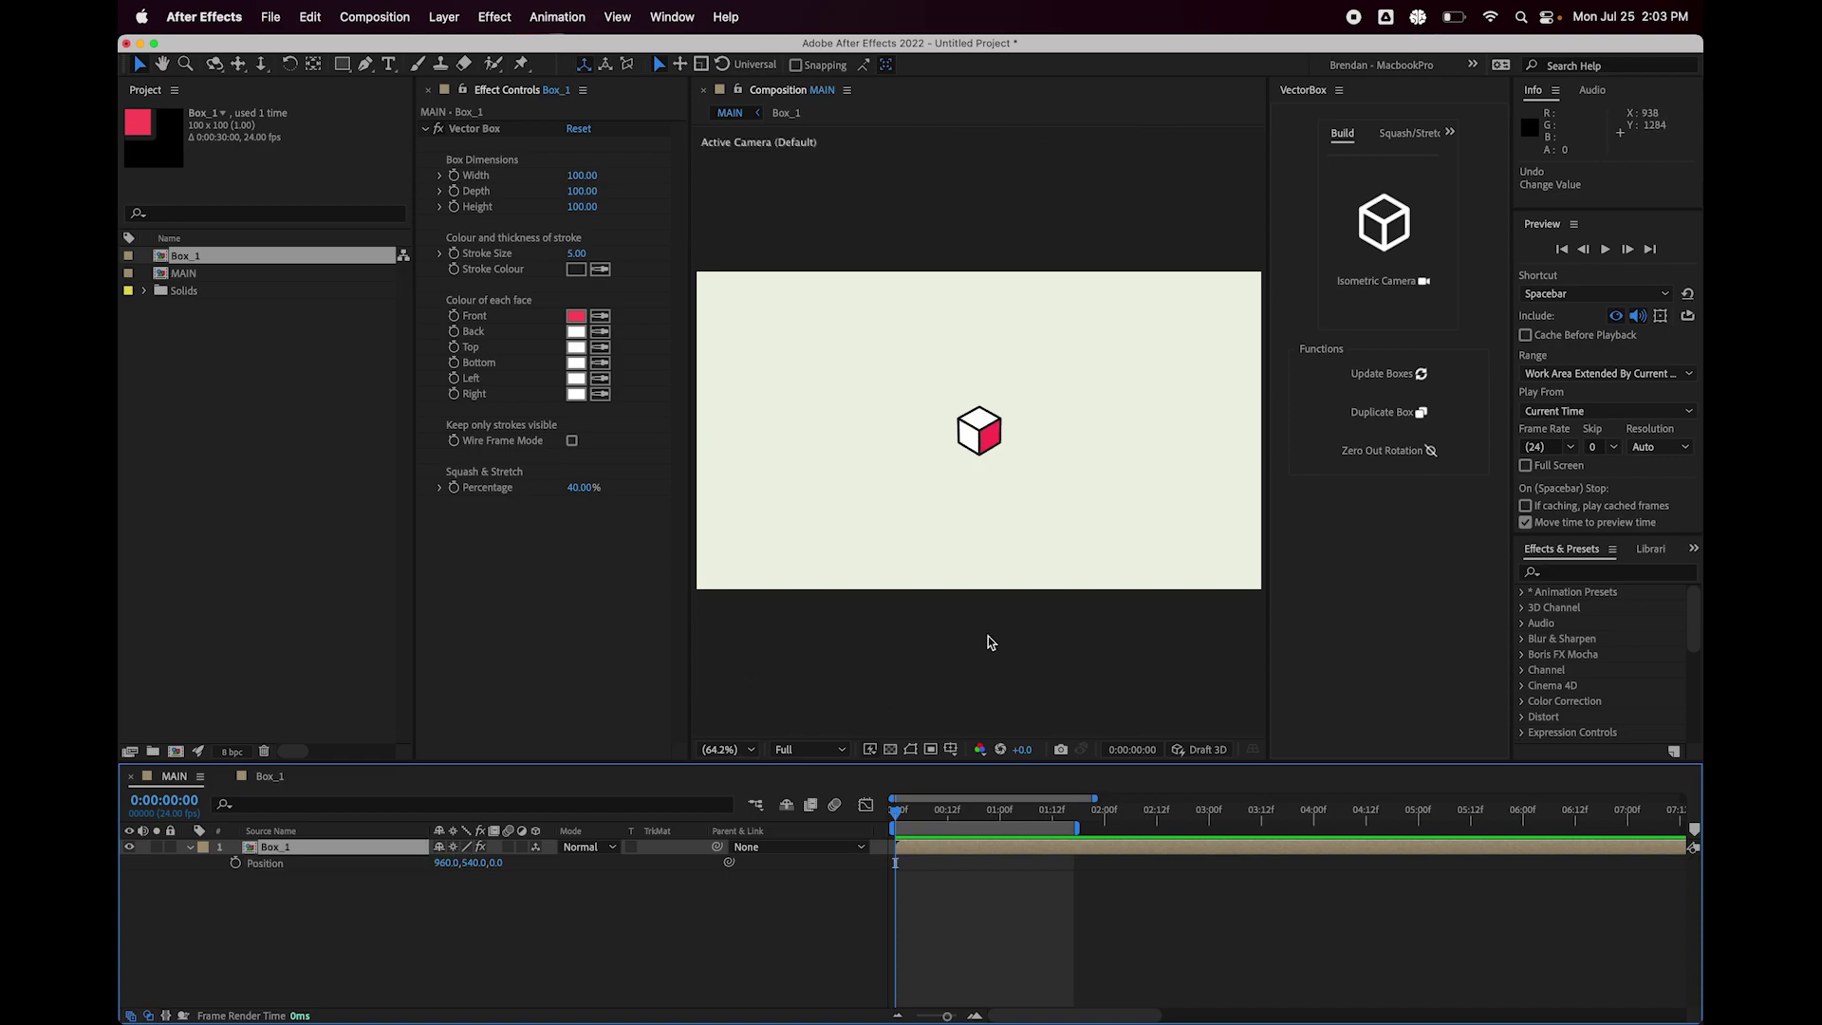
{"action": "left_click", "coordinate": [1376, 280]}
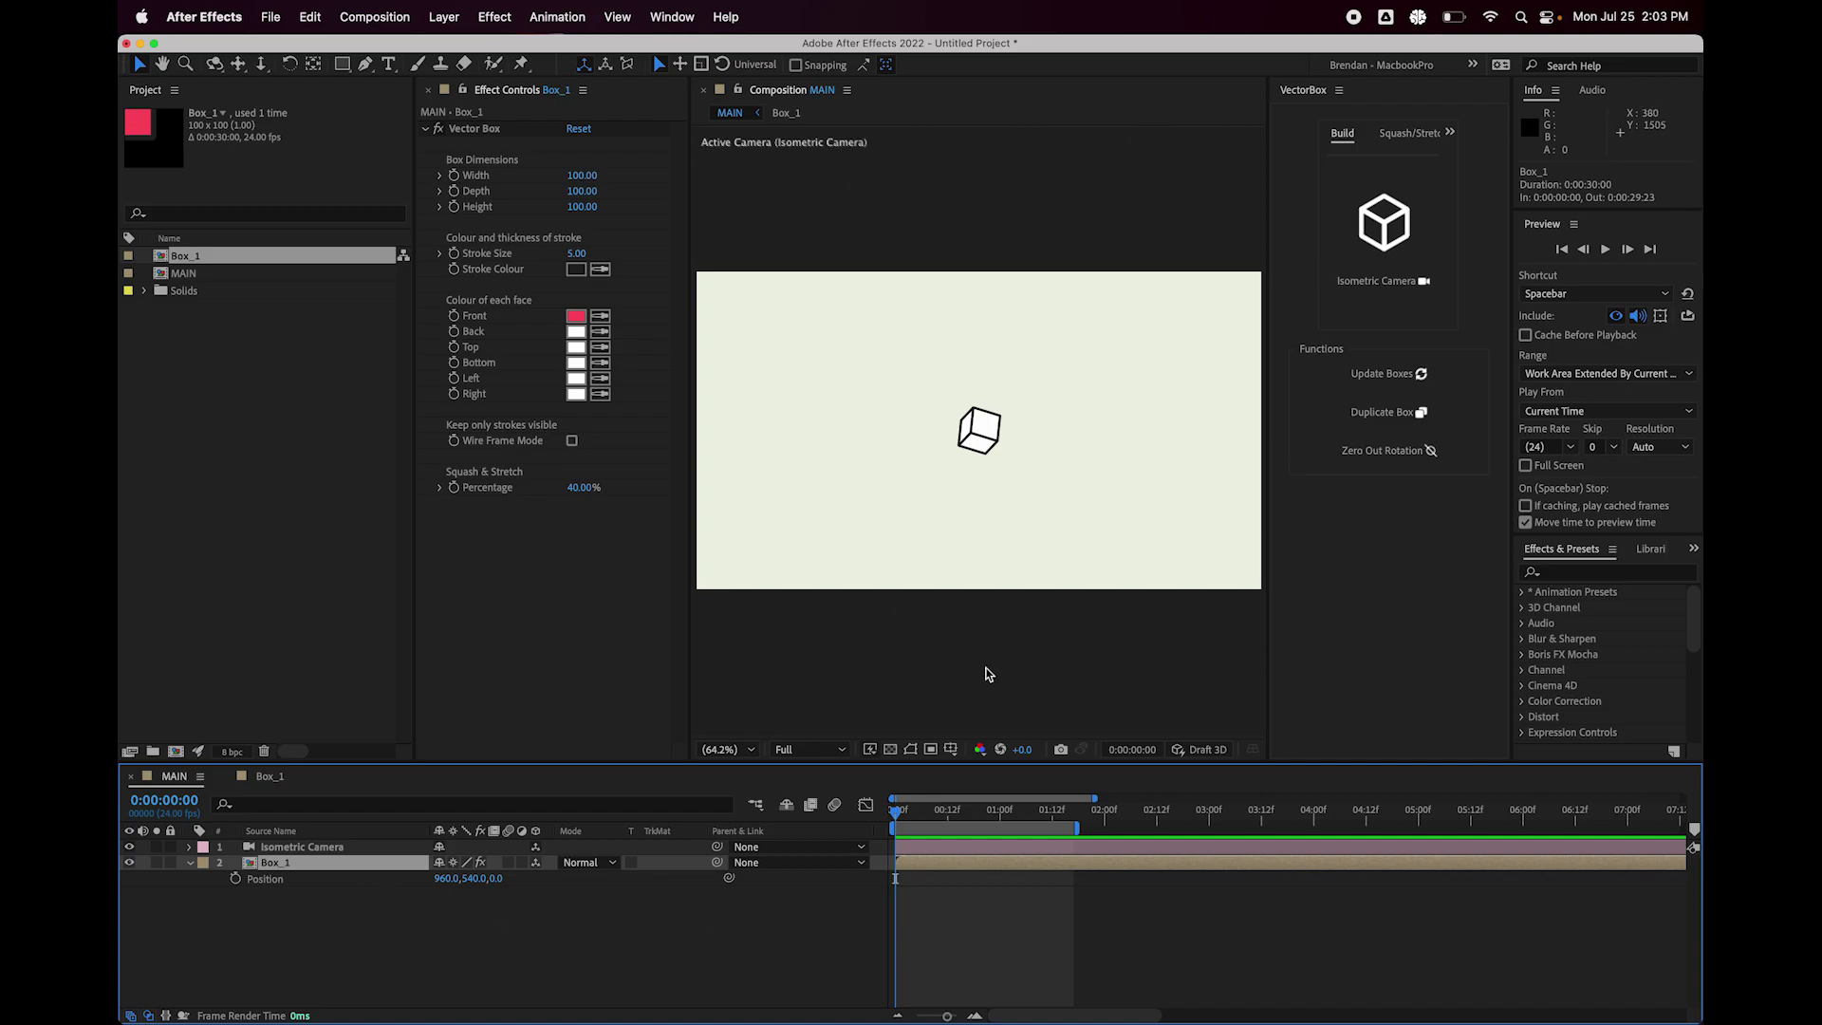
{"action": "left_click", "coordinate": [1409, 456]}
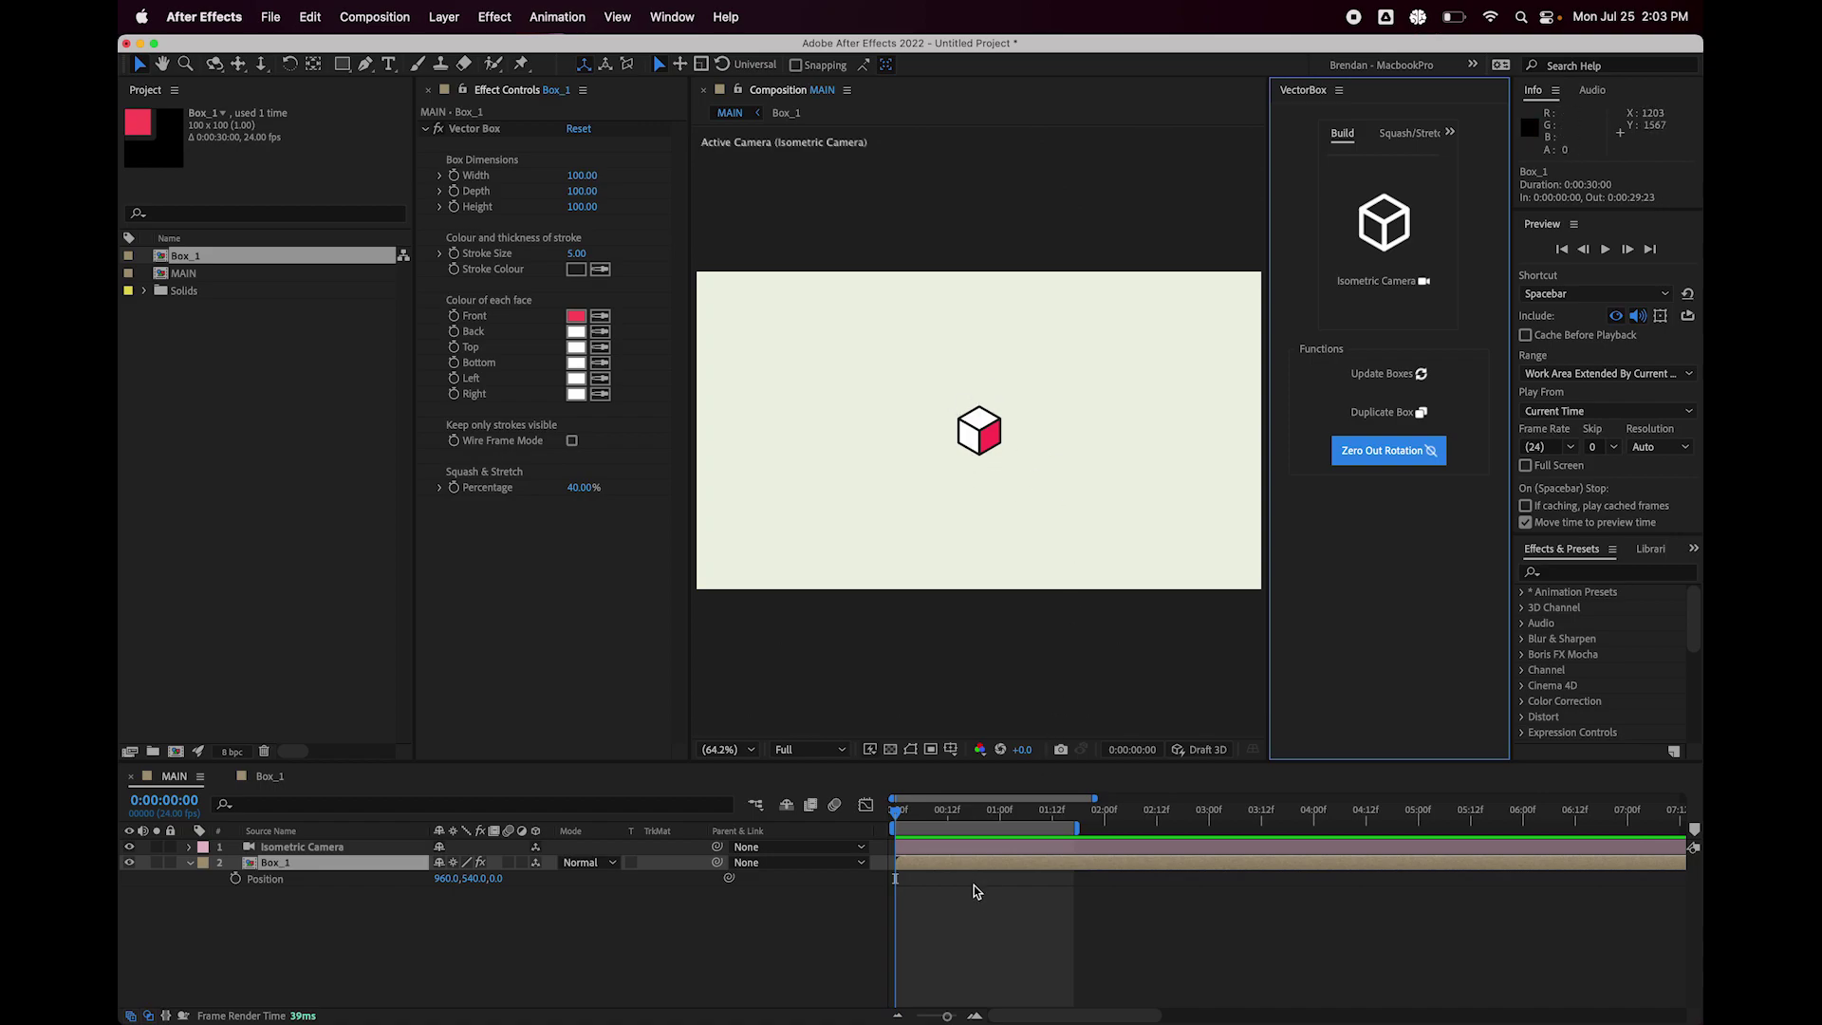
{"action": "left_click", "coordinate": [981, 856]}
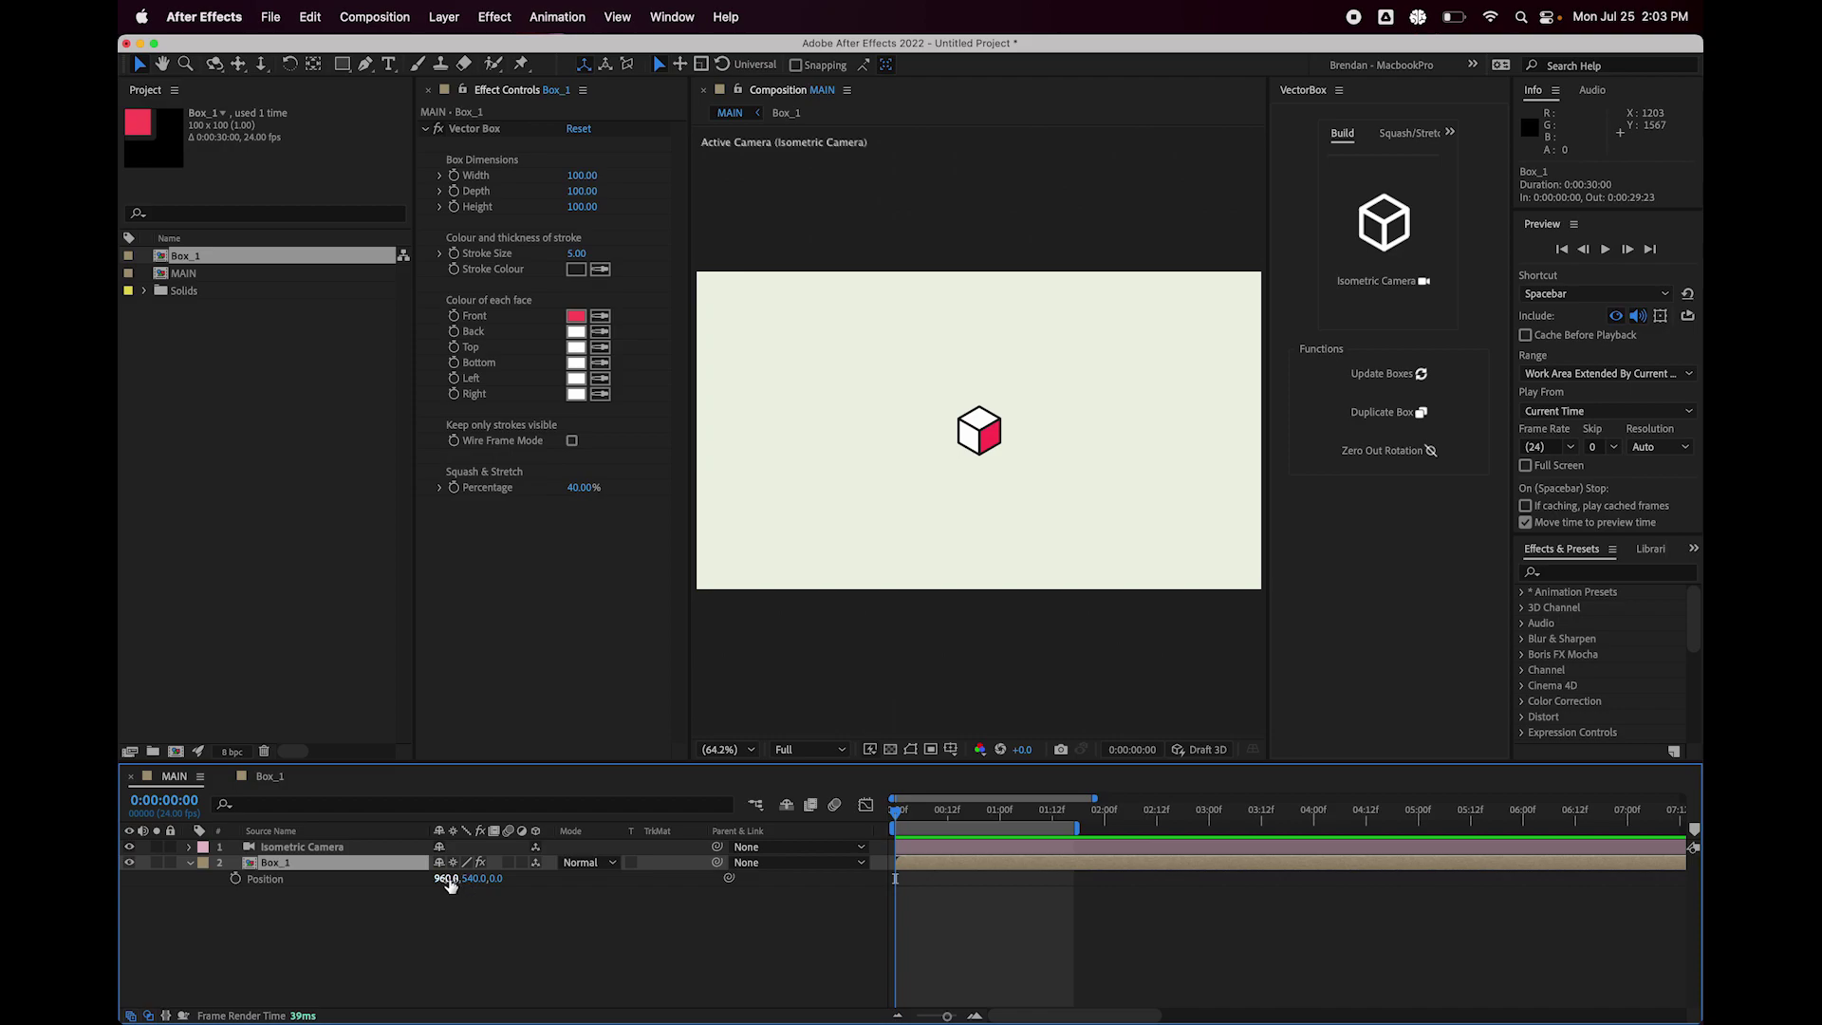
{"action": "left_click_drag", "start_coordinate": [446, 879], "coordinate": [763, 841]}
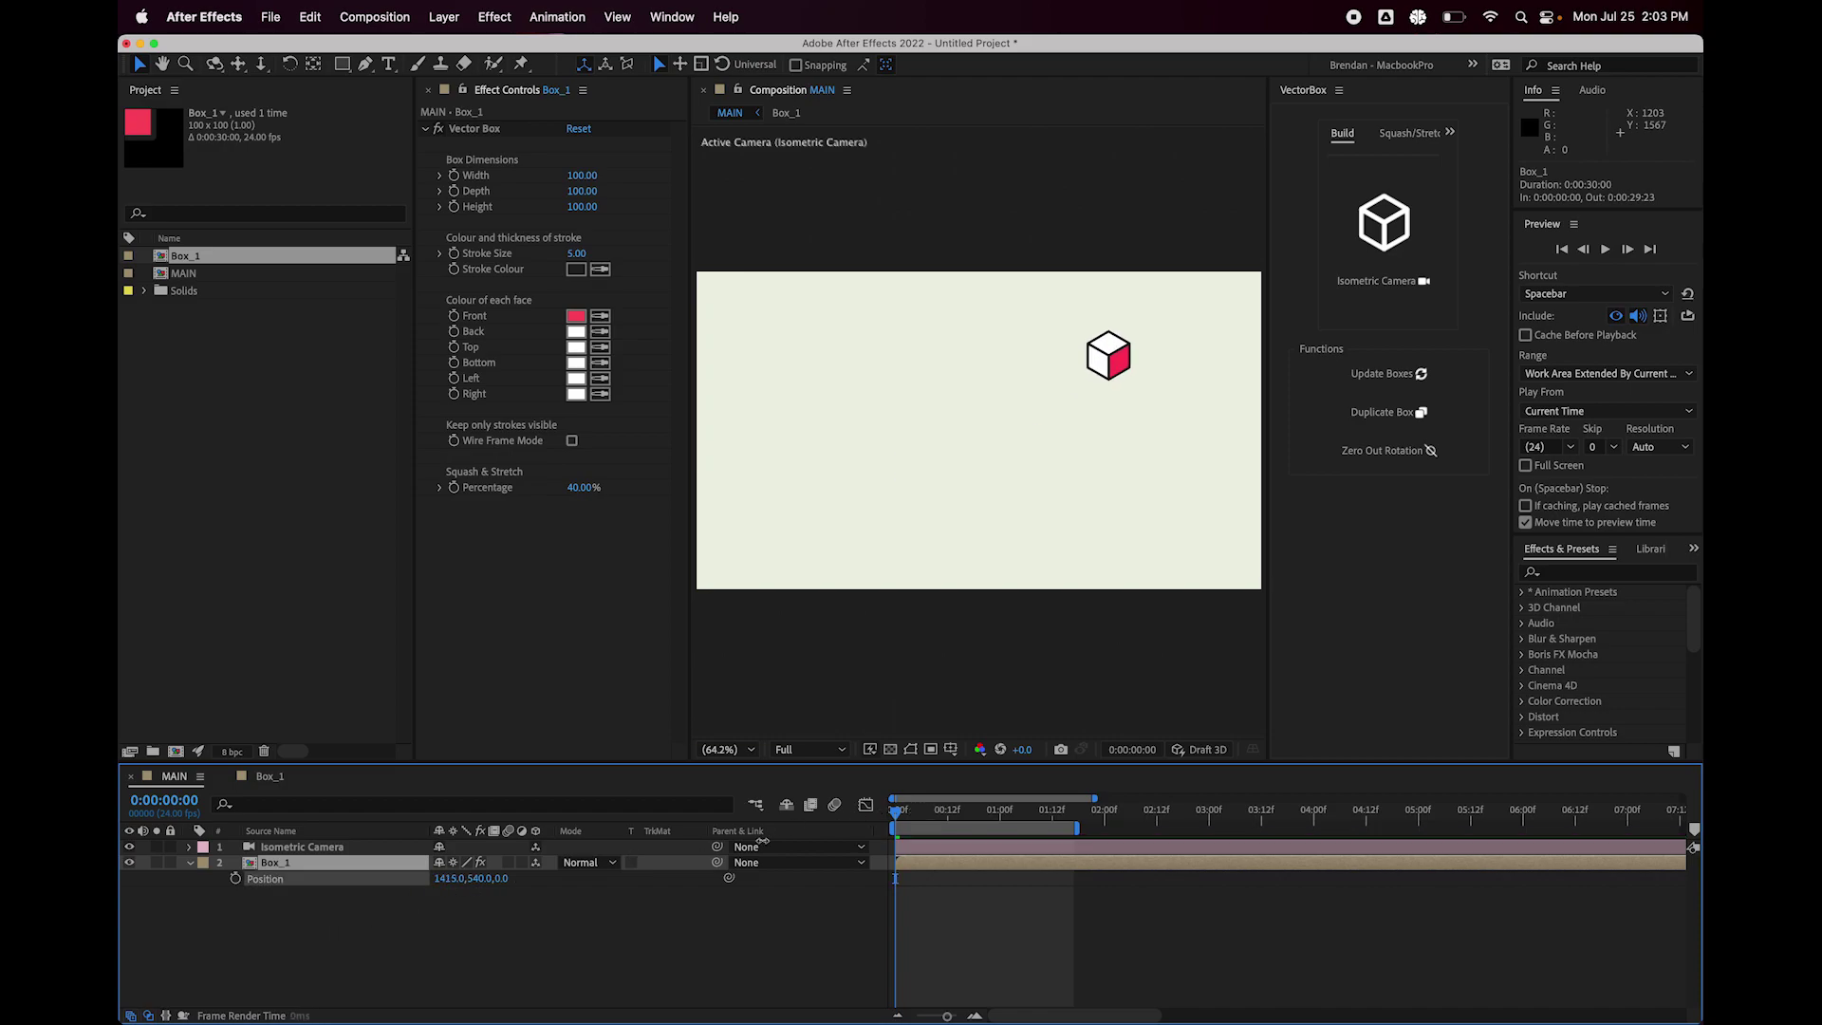
{"action": "key", "text": "cmd+z"}
{"action": "left_click_drag", "start_coordinate": [498, 879], "coordinate": [949, 871]}
{"action": "key", "text": "cmd+z"}
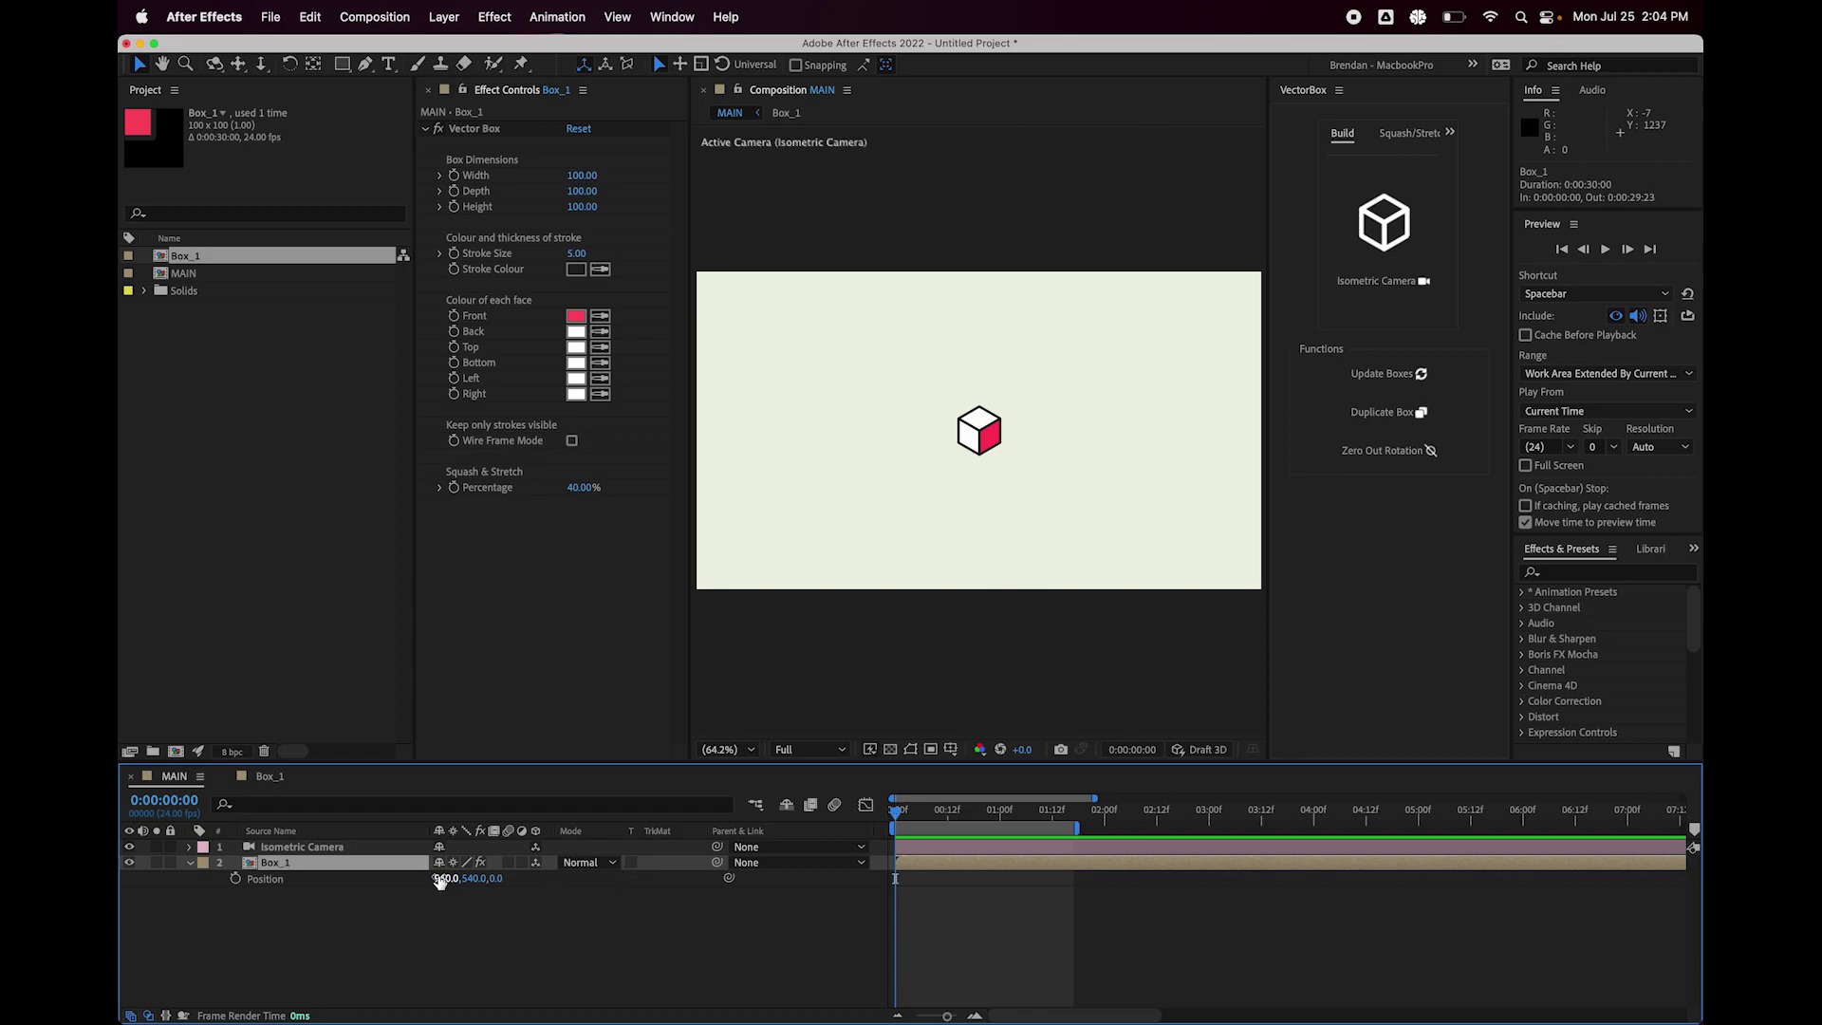
{"action": "left_click_drag", "start_coordinate": [443, 879], "coordinate": [509, 921]}
{"action": "left_click", "coordinate": [512, 924]}
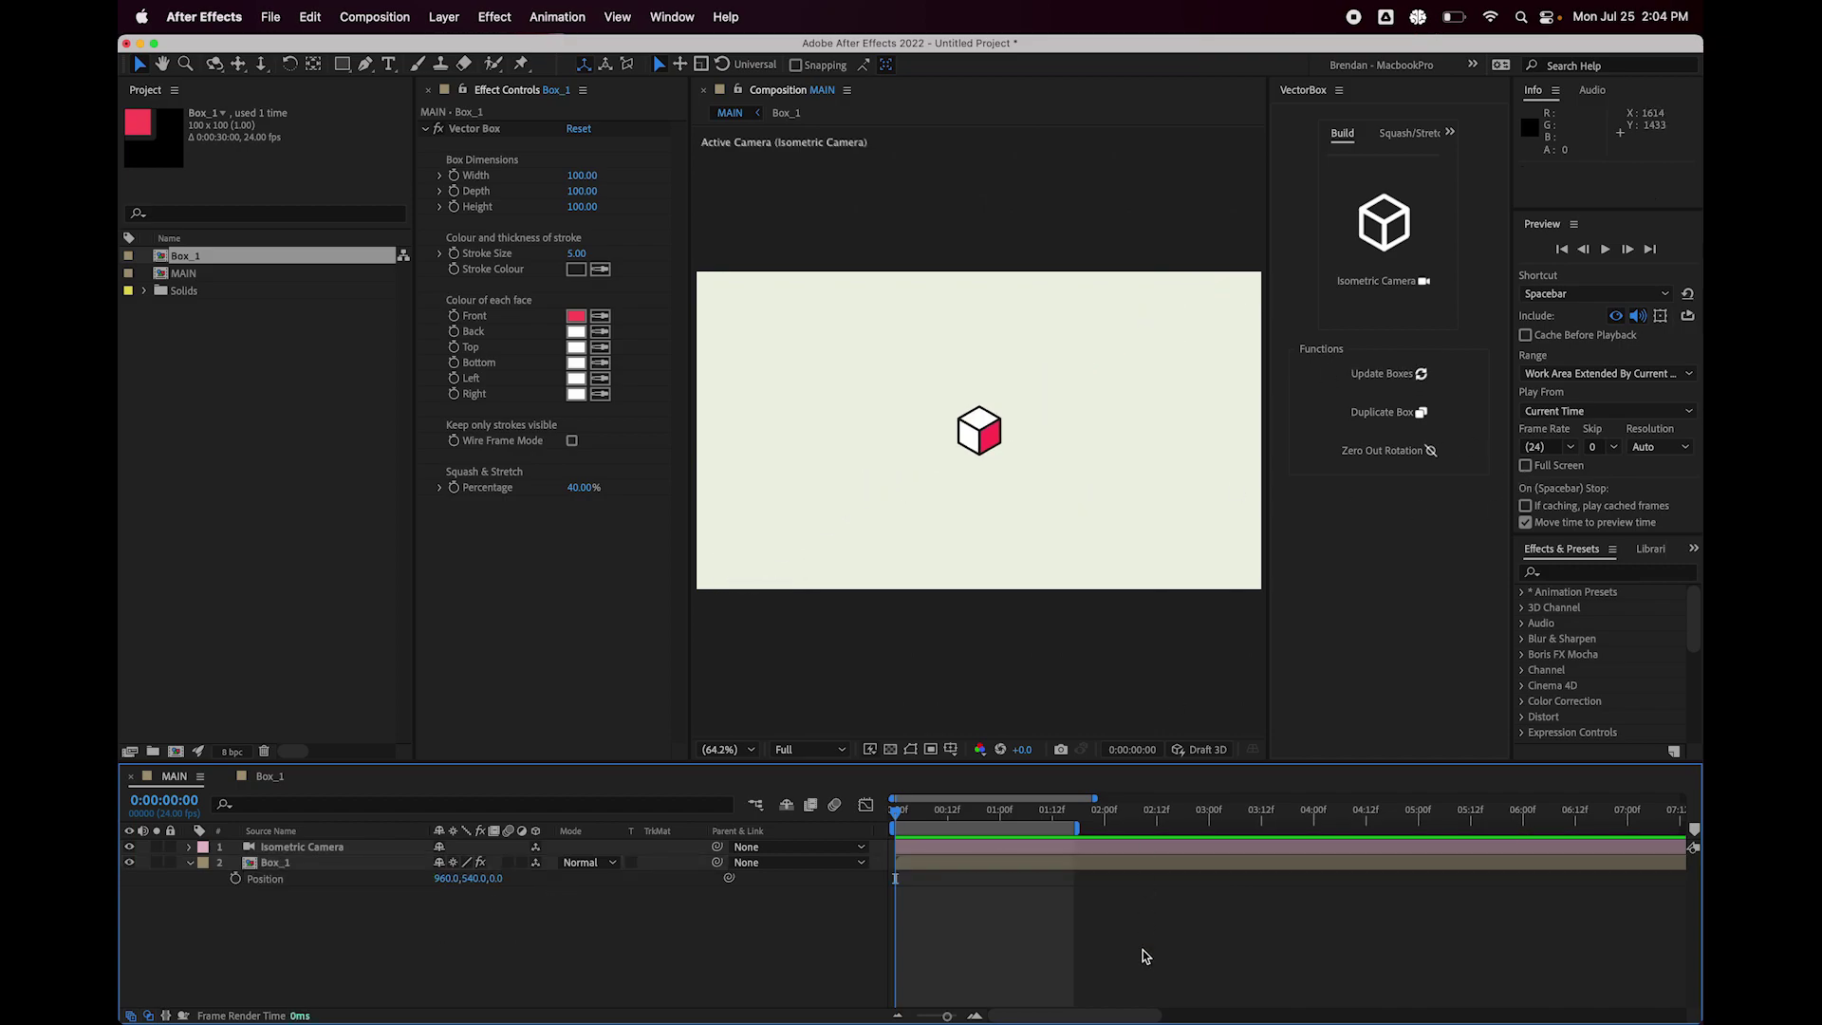
{"action": "key", "text": "ctrl+z"}
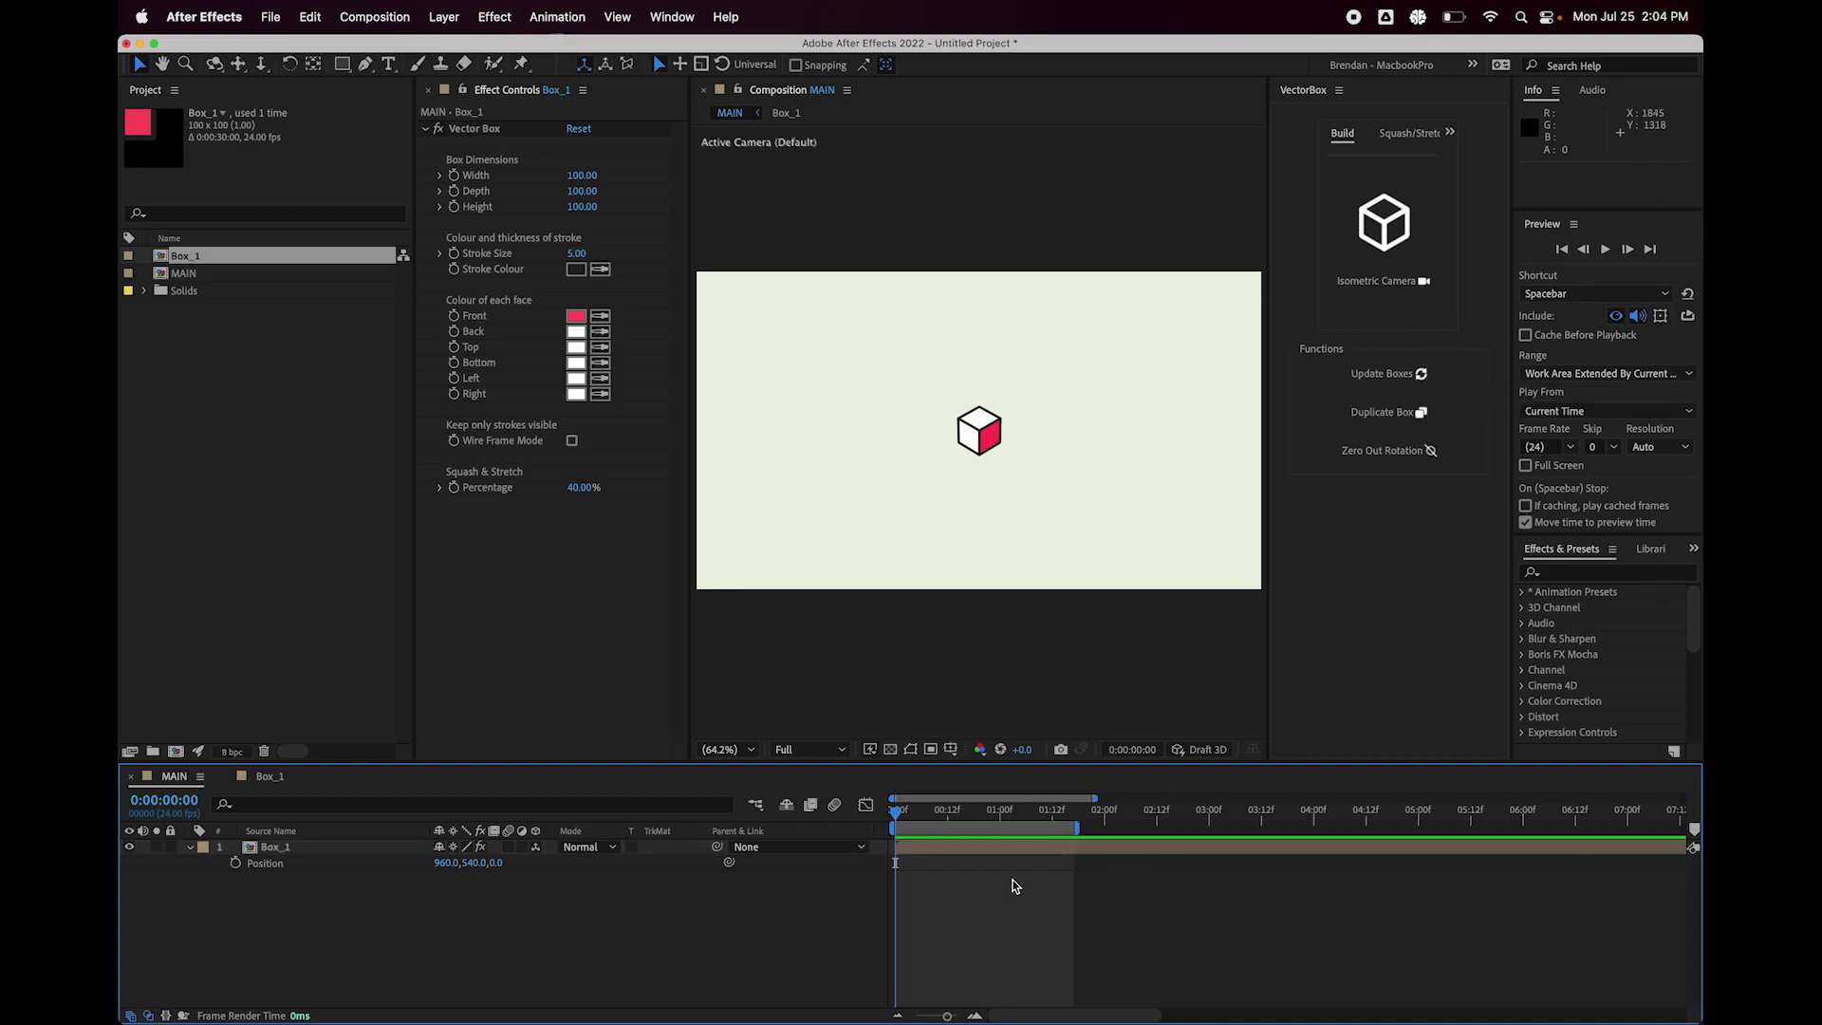
{"action": "double_click", "coordinate": [994, 847]}
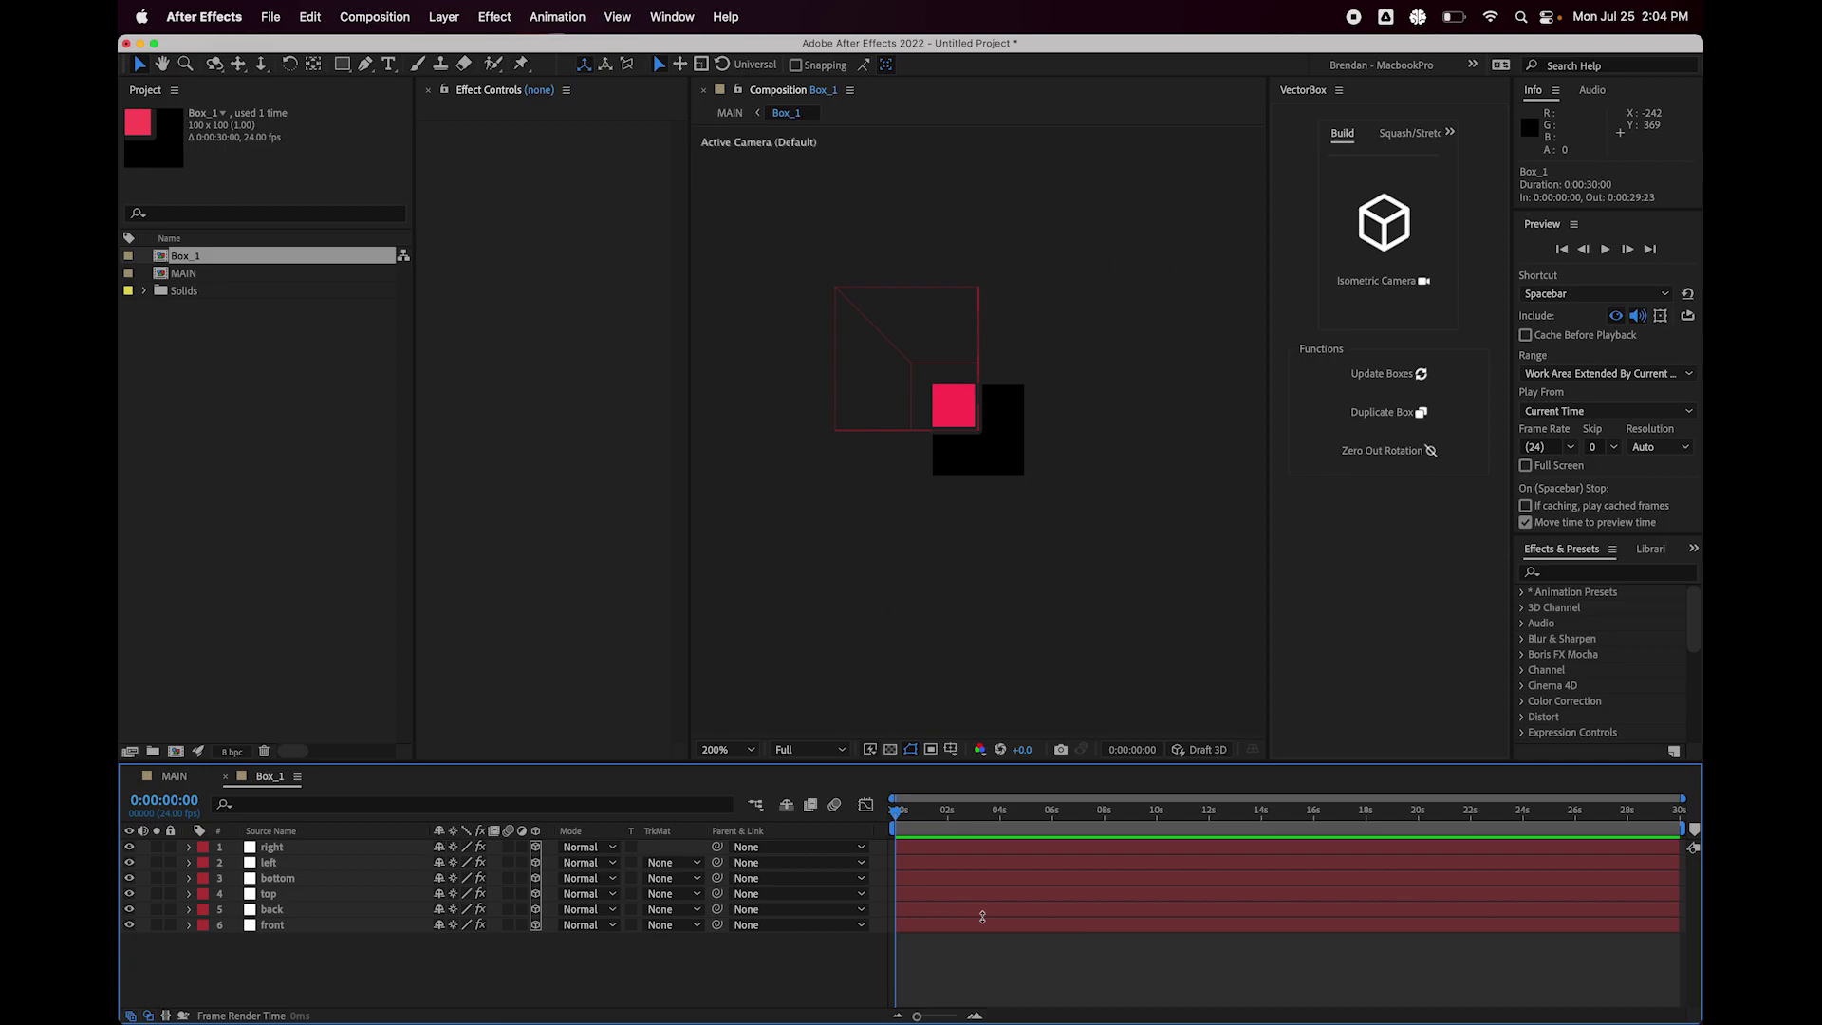
{"action": "key", "text": "e"}
{"action": "key", "text": "e"}
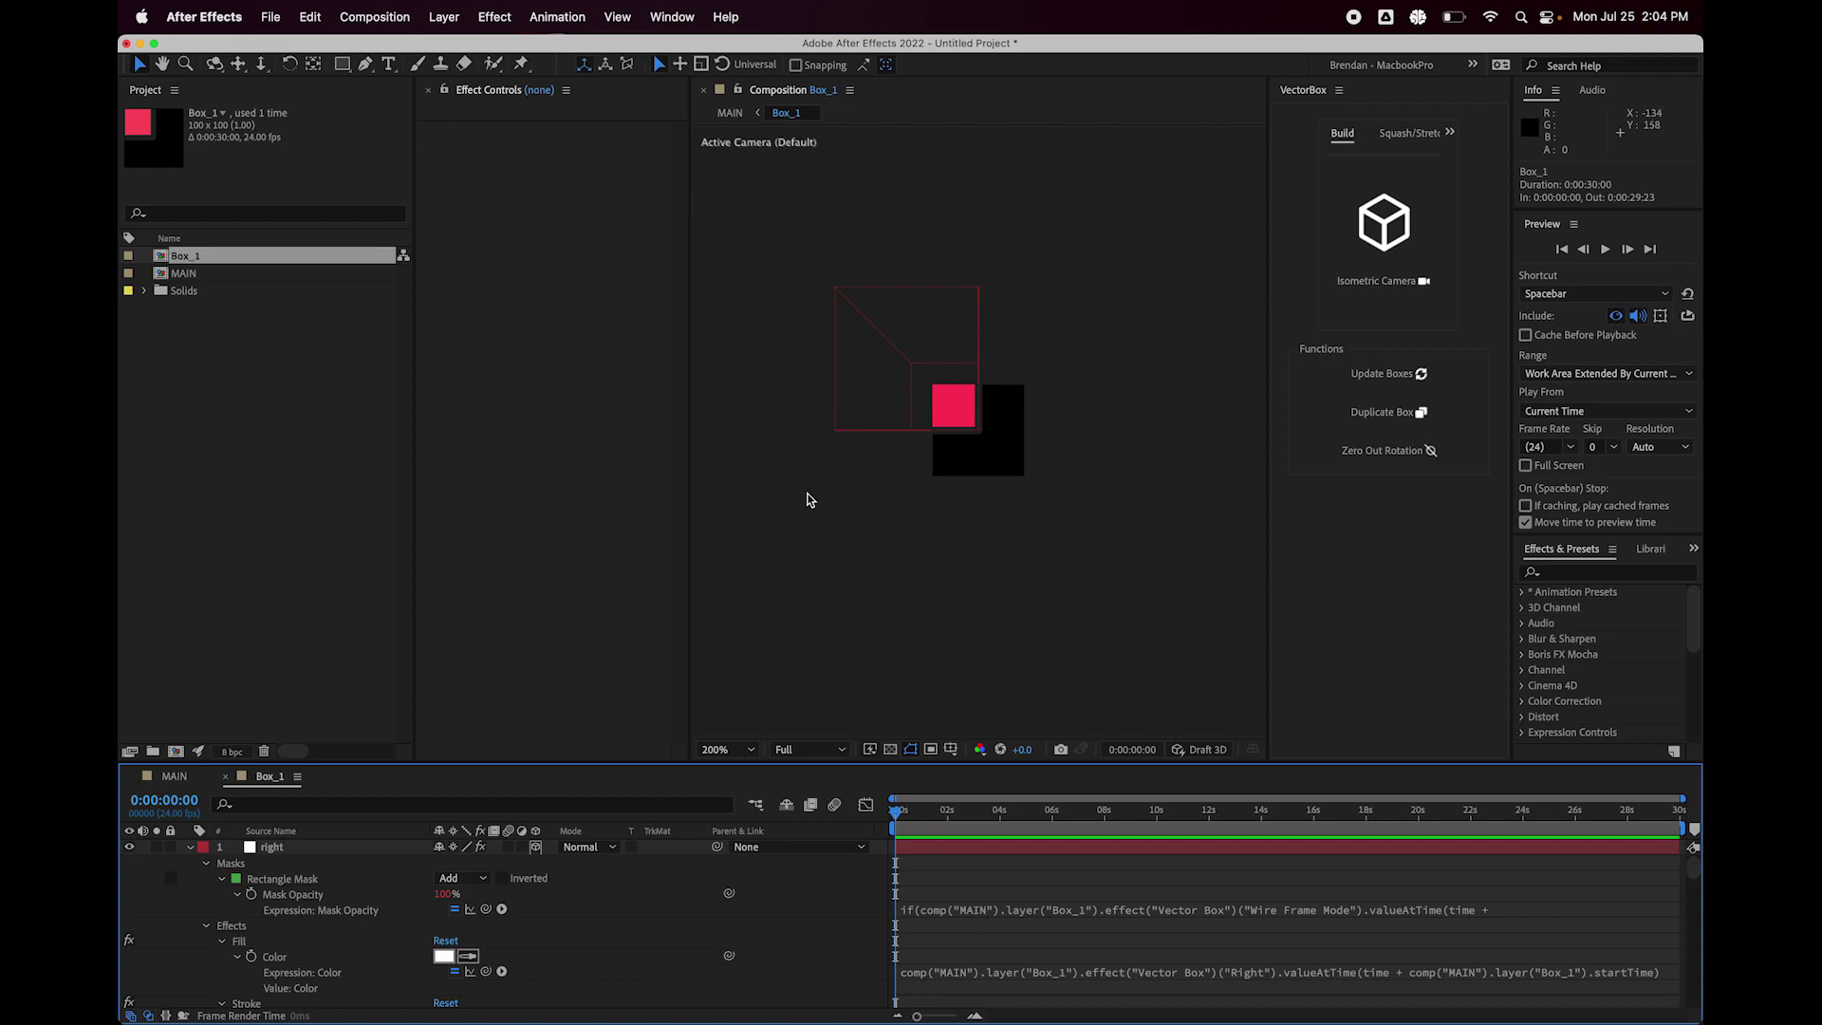
{"action": "left_click", "coordinate": [738, 117]}
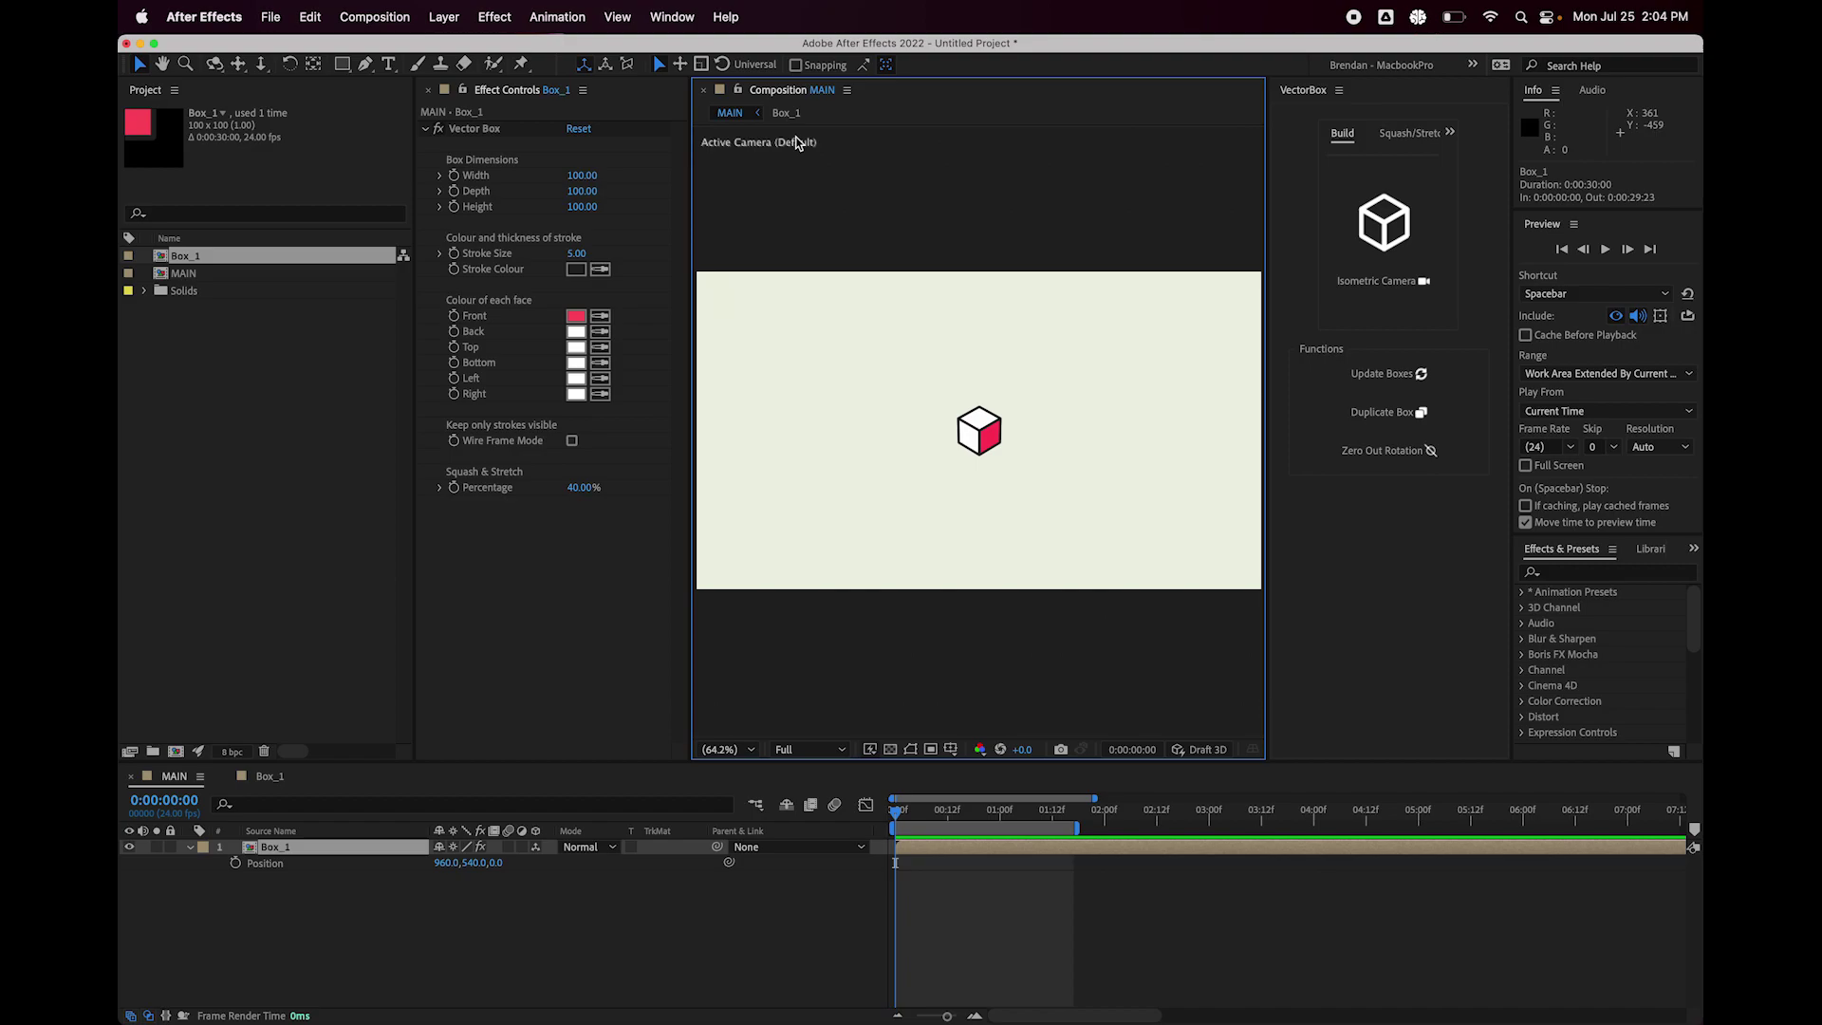
{"action": "left_click", "coordinate": [979, 909]}
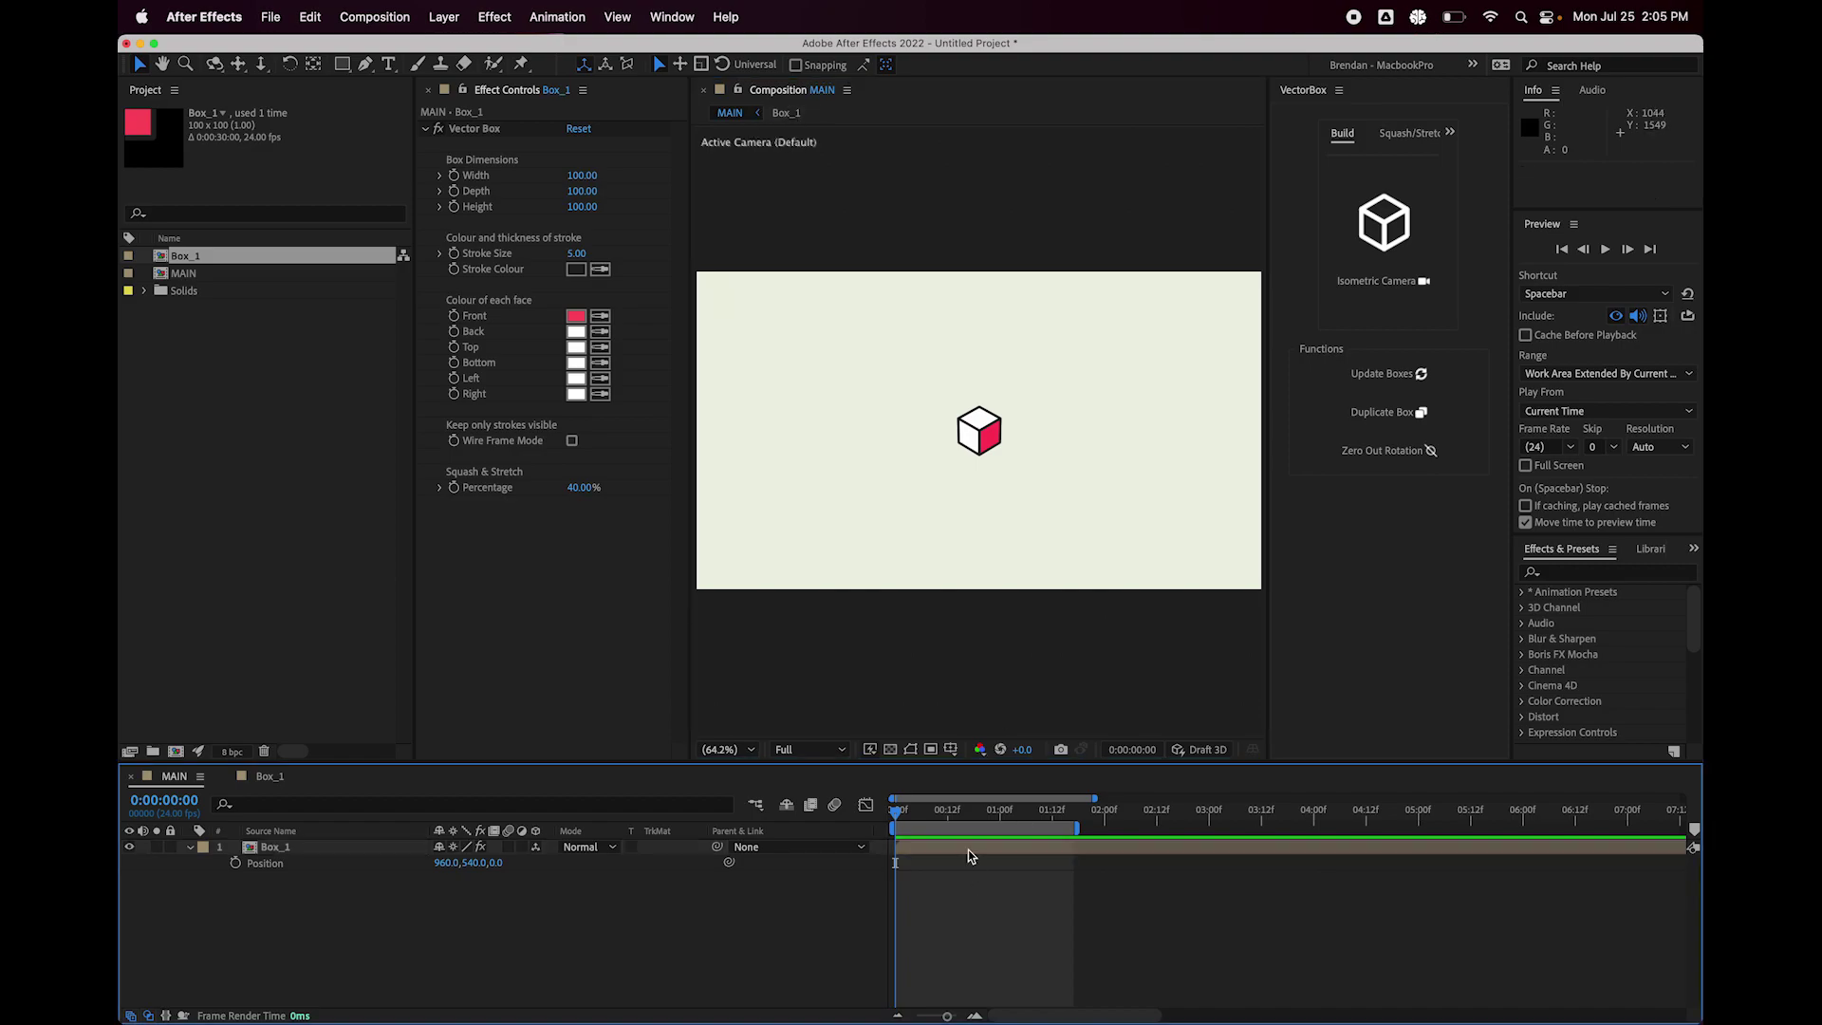
{"action": "left_click", "coordinate": [968, 849]}
Precompose Box_1 into a new composition named NewComp.
{"action": "key", "text": "super+shift+c"}
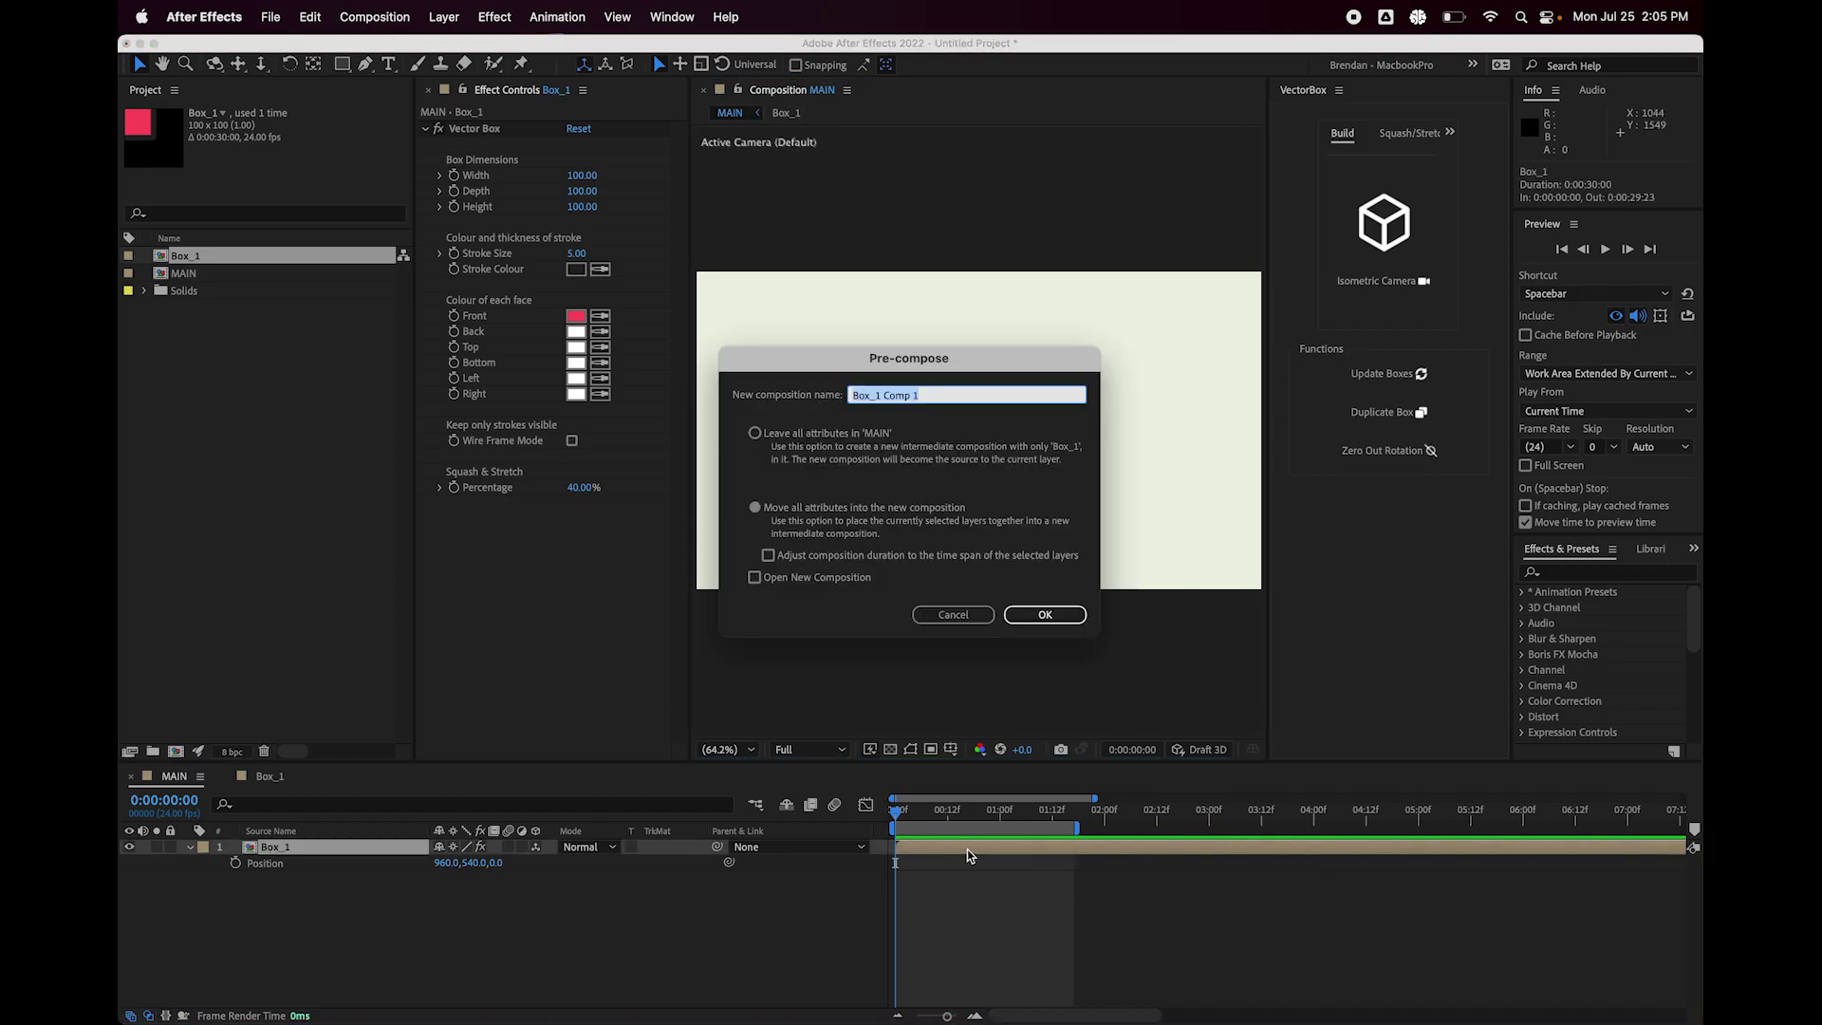
{"action": "left_click", "coordinate": [931, 392]}
{"action": "key", "text": "super+a"}
{"action": "type", "text": "NE"}
{"action": "key", "text": "Return"}
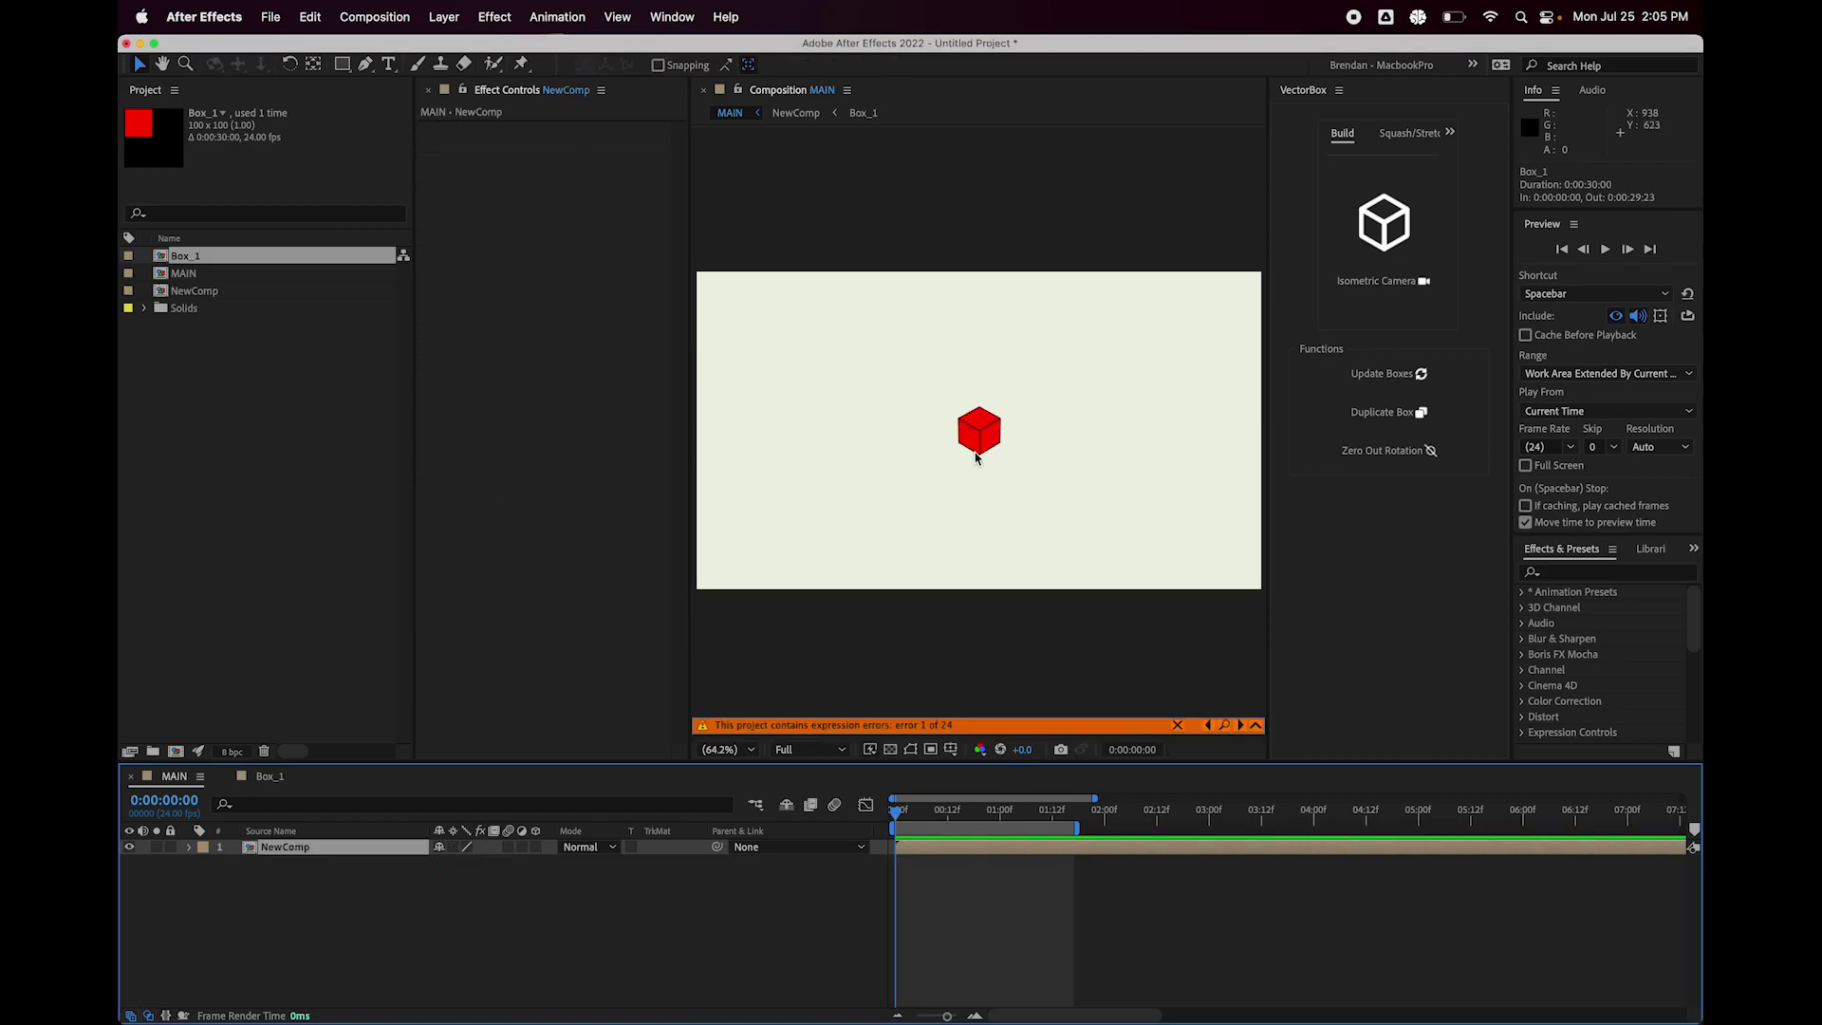
Inspect Box_1 inside NewComp and its inner precomp, then return to MAIN and select NewComp.
{"action": "double_click", "coordinate": [929, 850]}
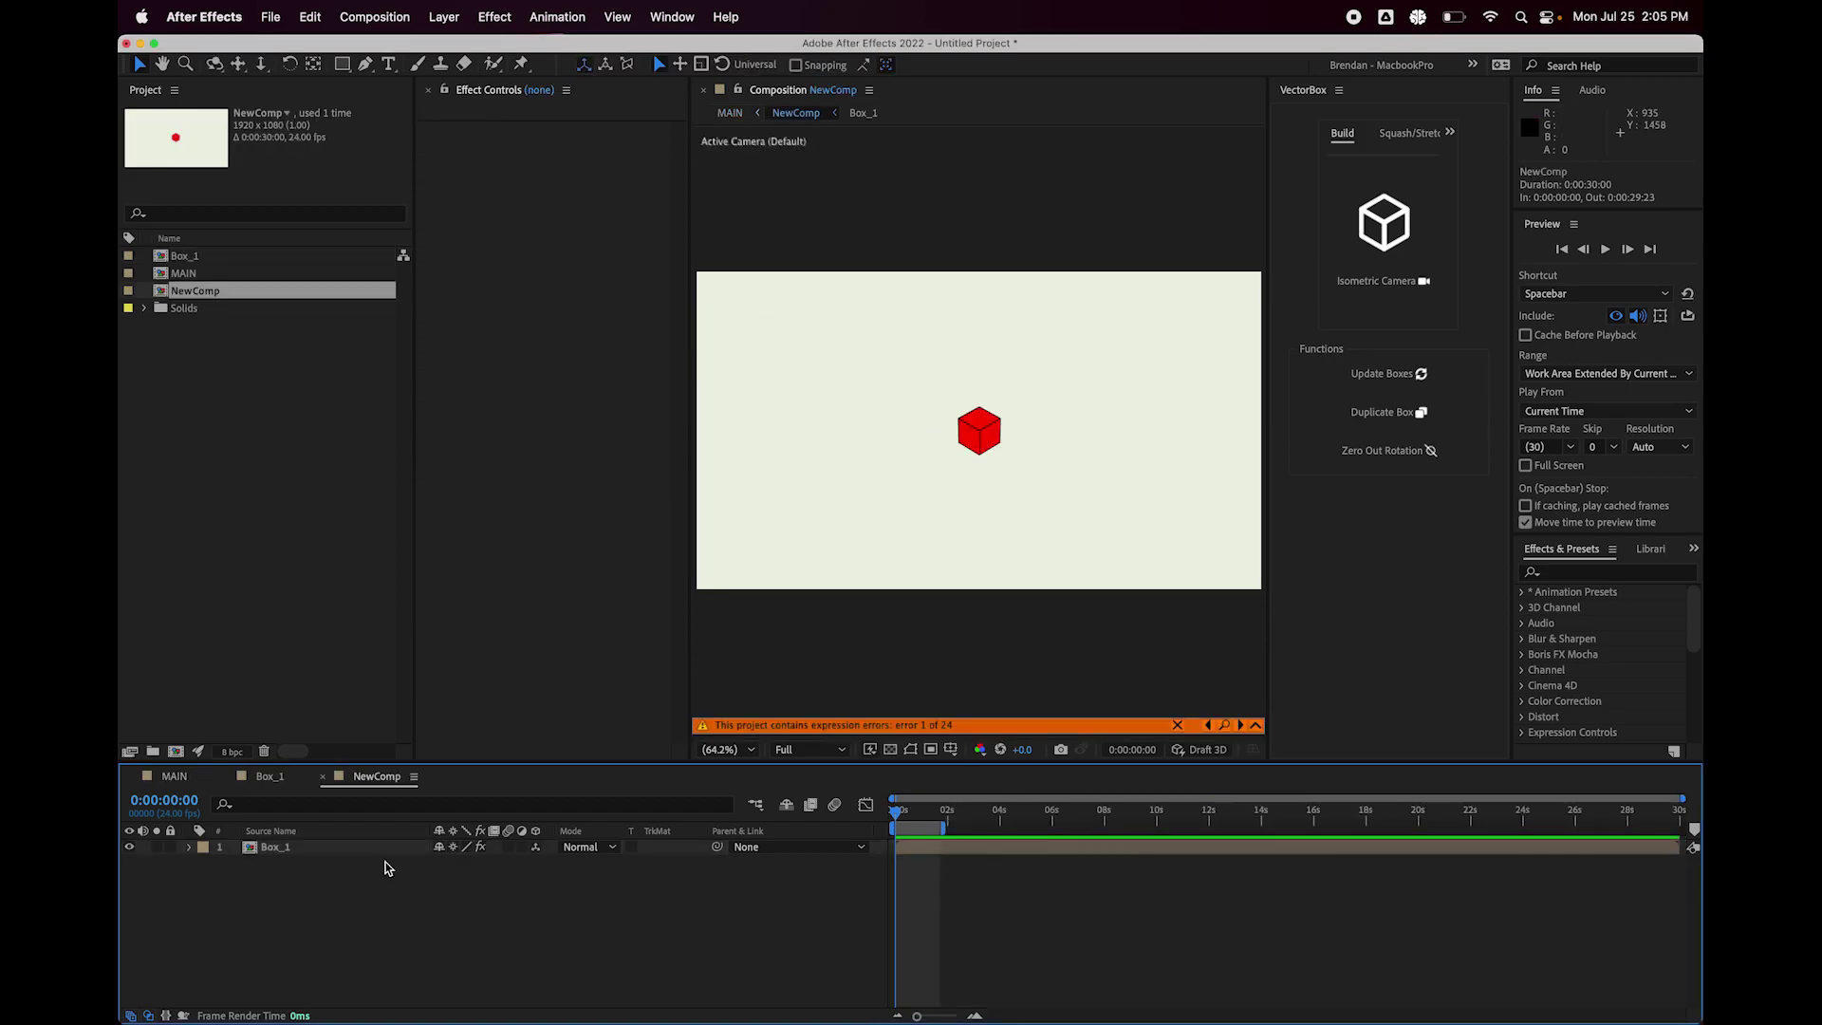
{"action": "left_click", "coordinate": [343, 850]}
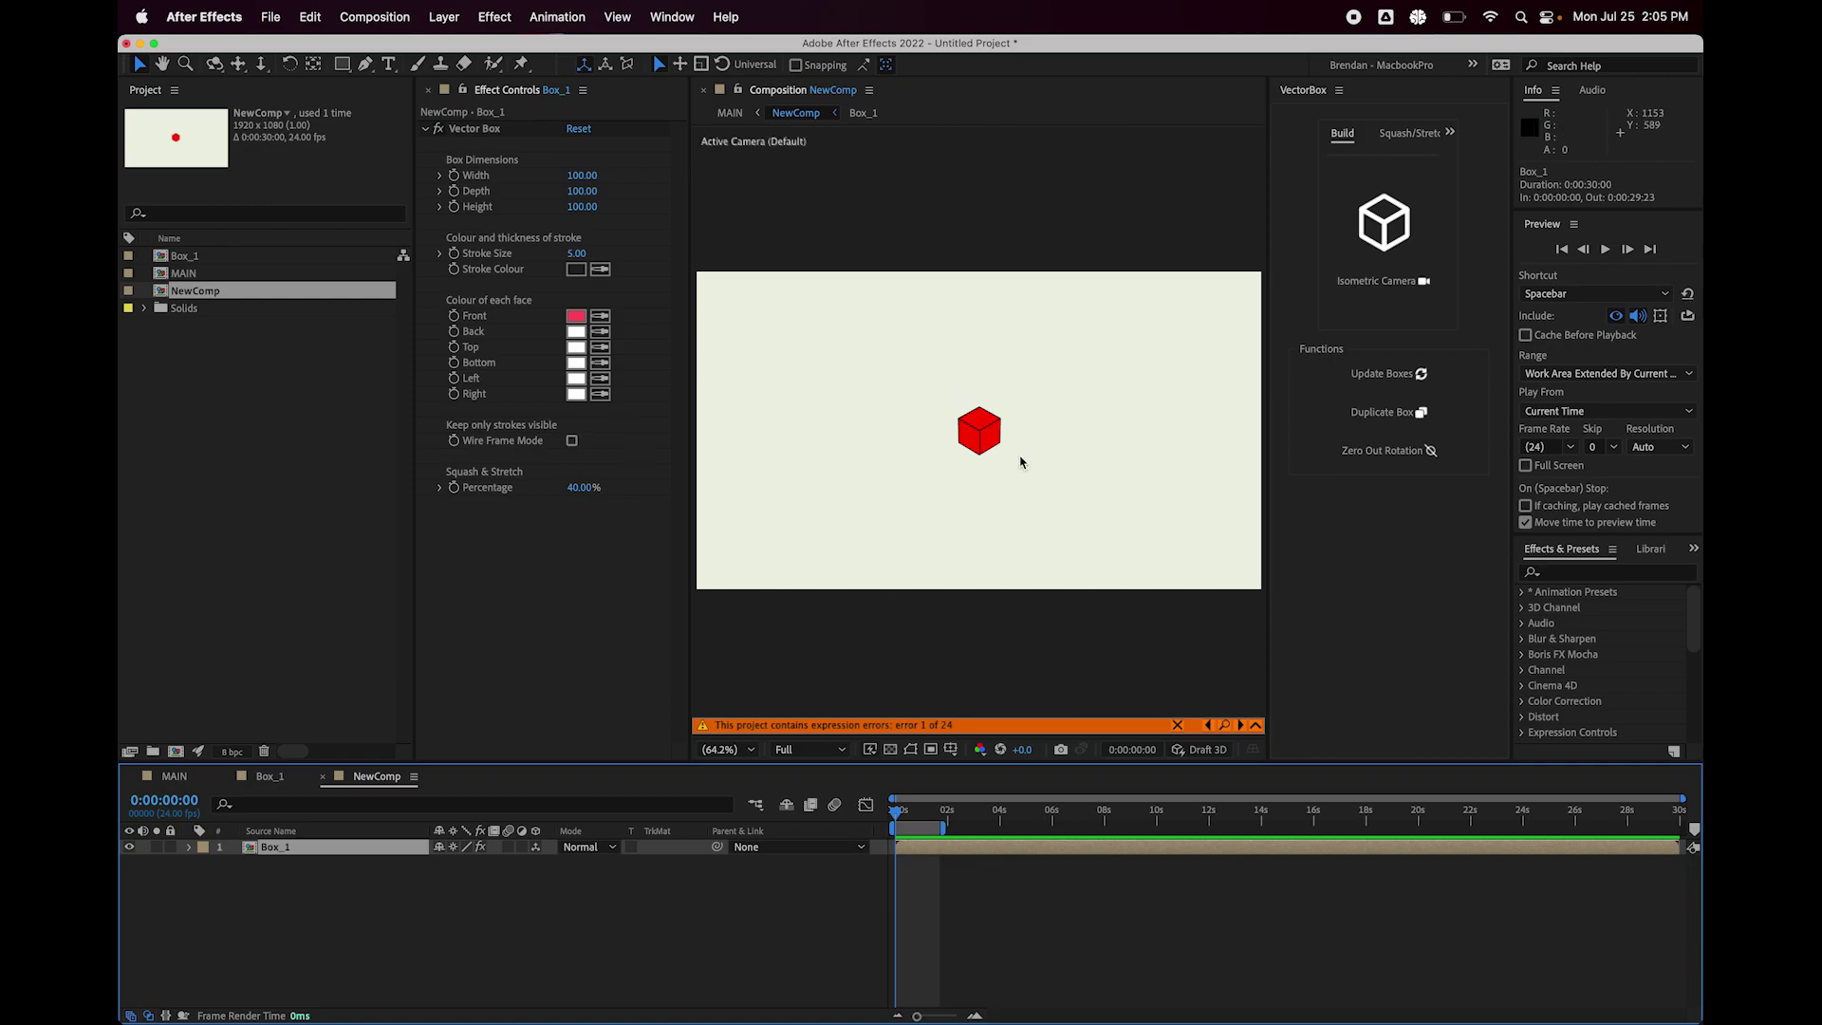
{"action": "double_click", "coordinate": [960, 853]}
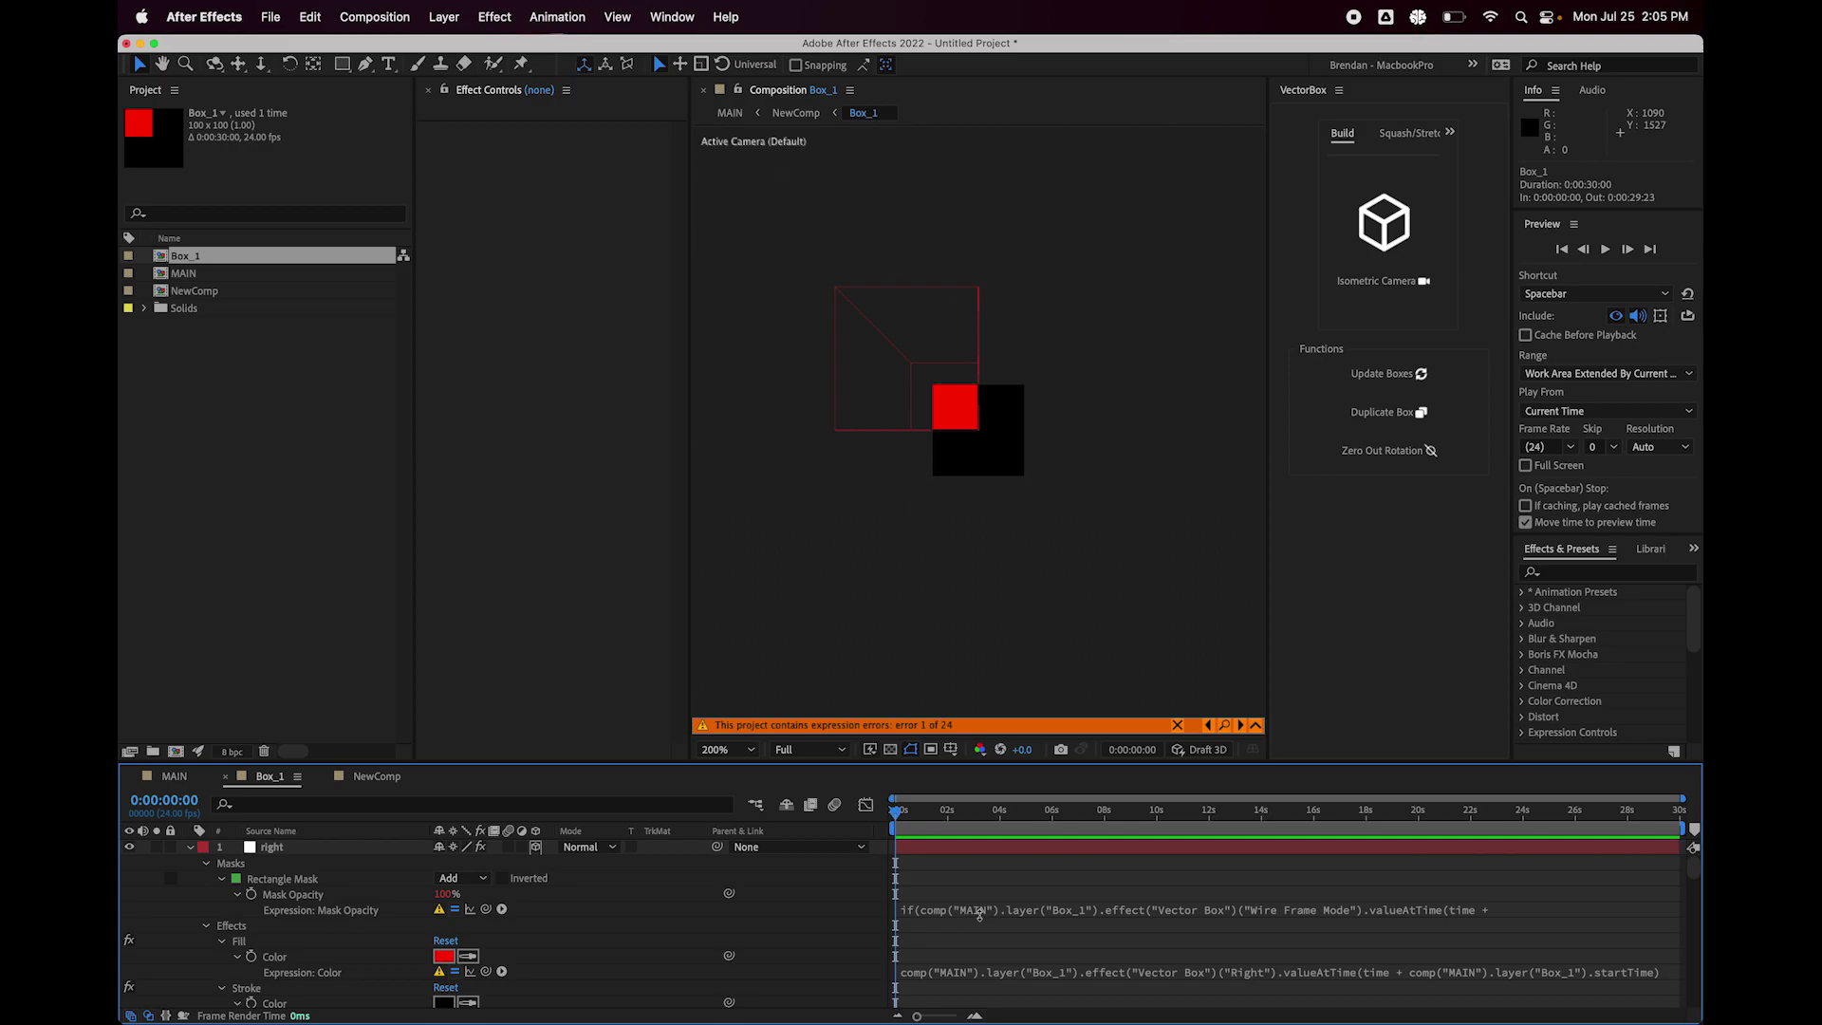
{"action": "left_click", "coordinate": [732, 113]}
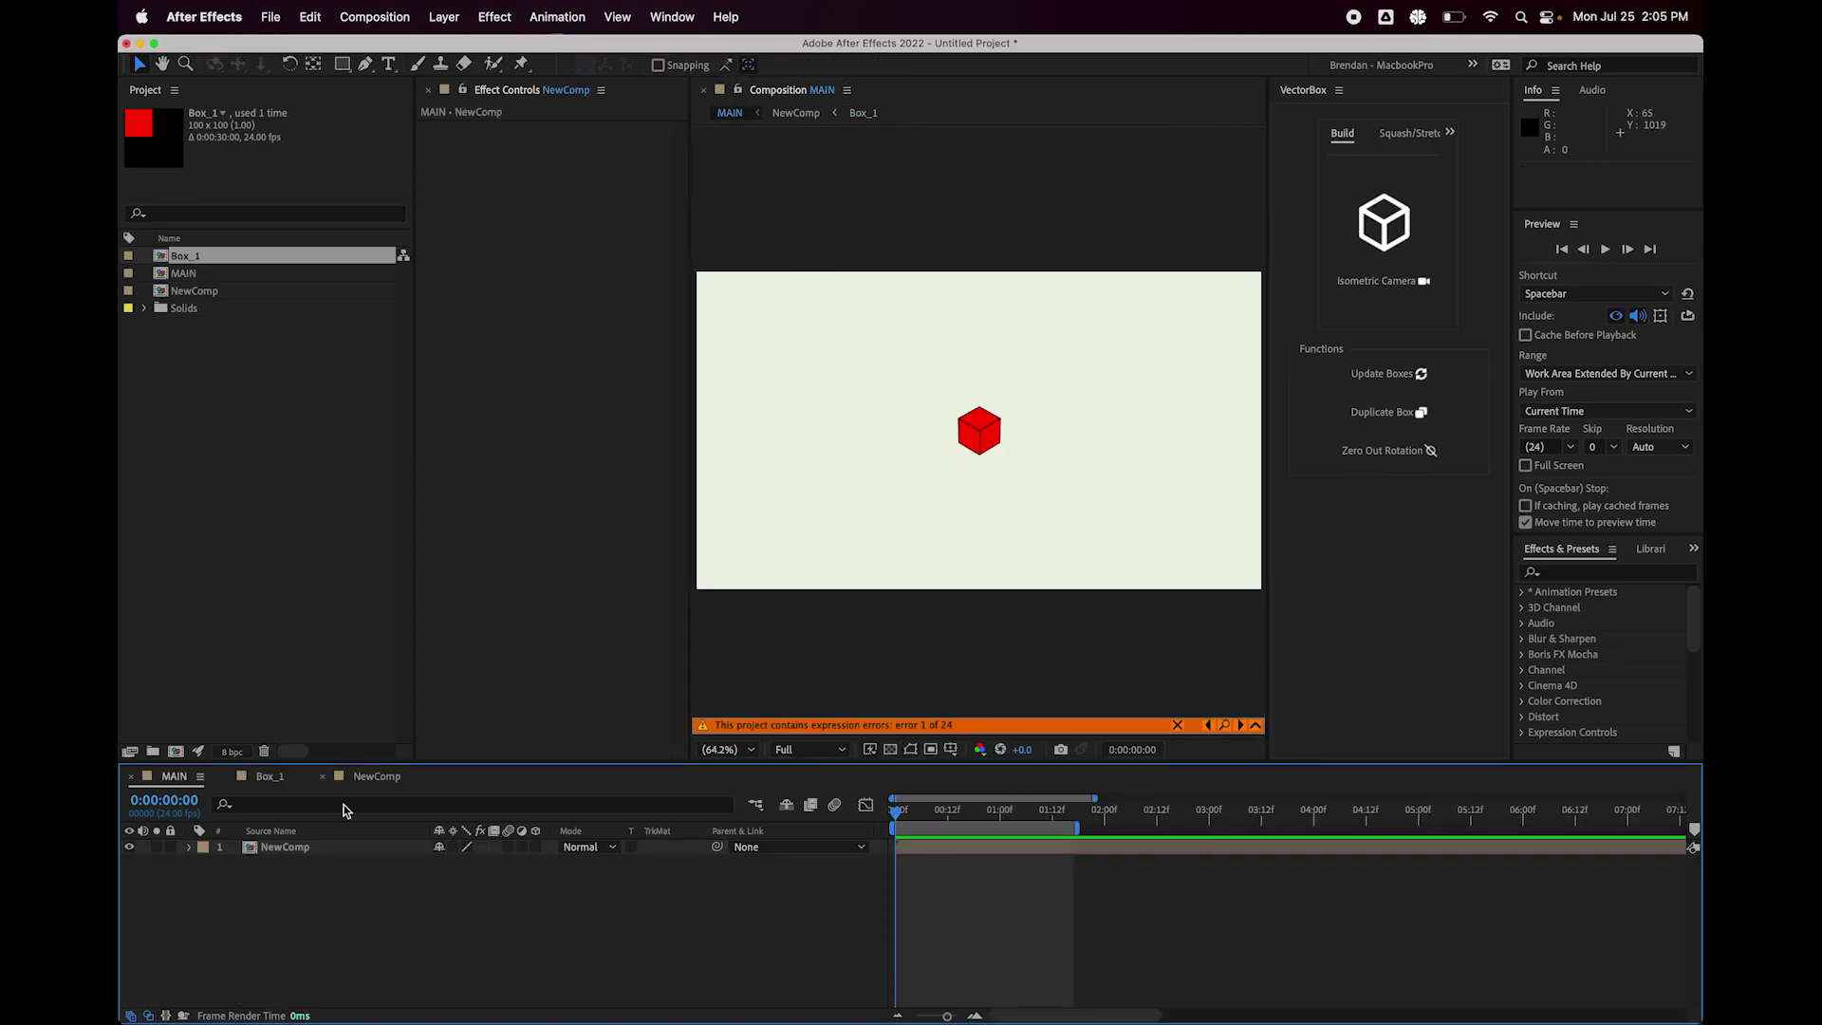
{"action": "left_click", "coordinate": [309, 857]}
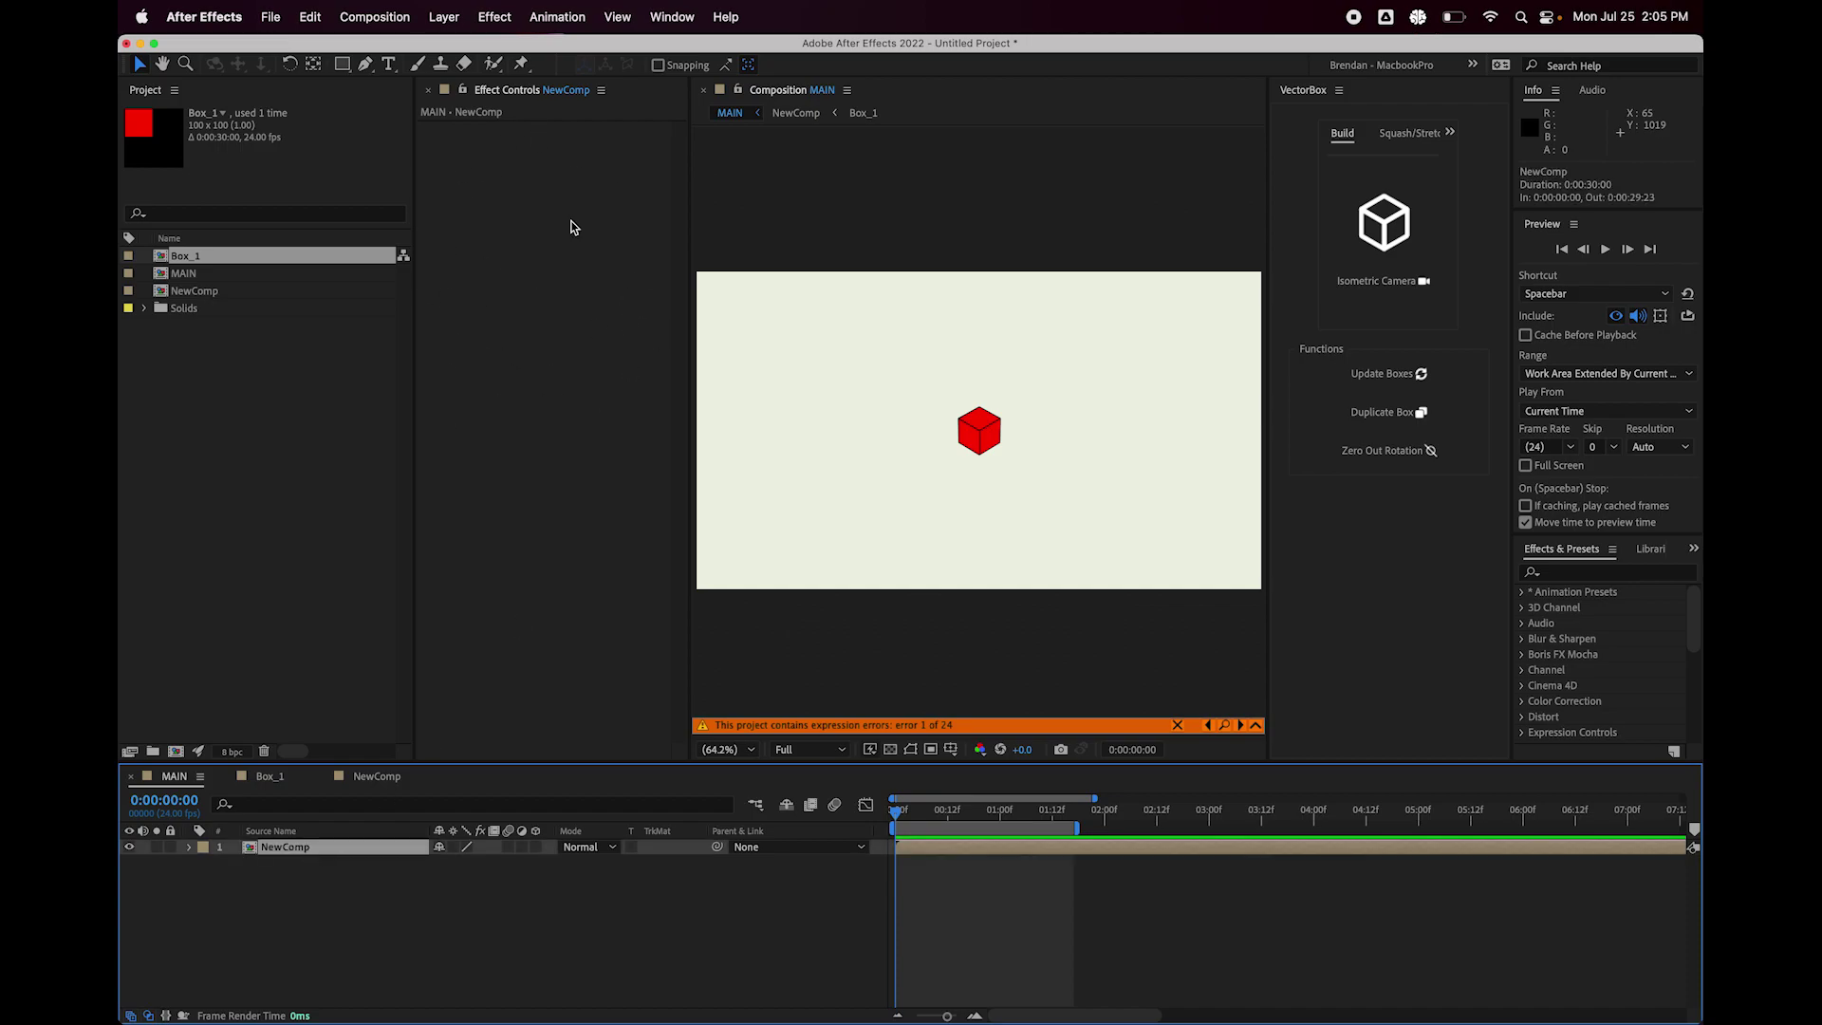
Inside NewComp, run Update Boxes on Box_1 and check its precomp expressions.
{"action": "left_click", "coordinate": [805, 122]}
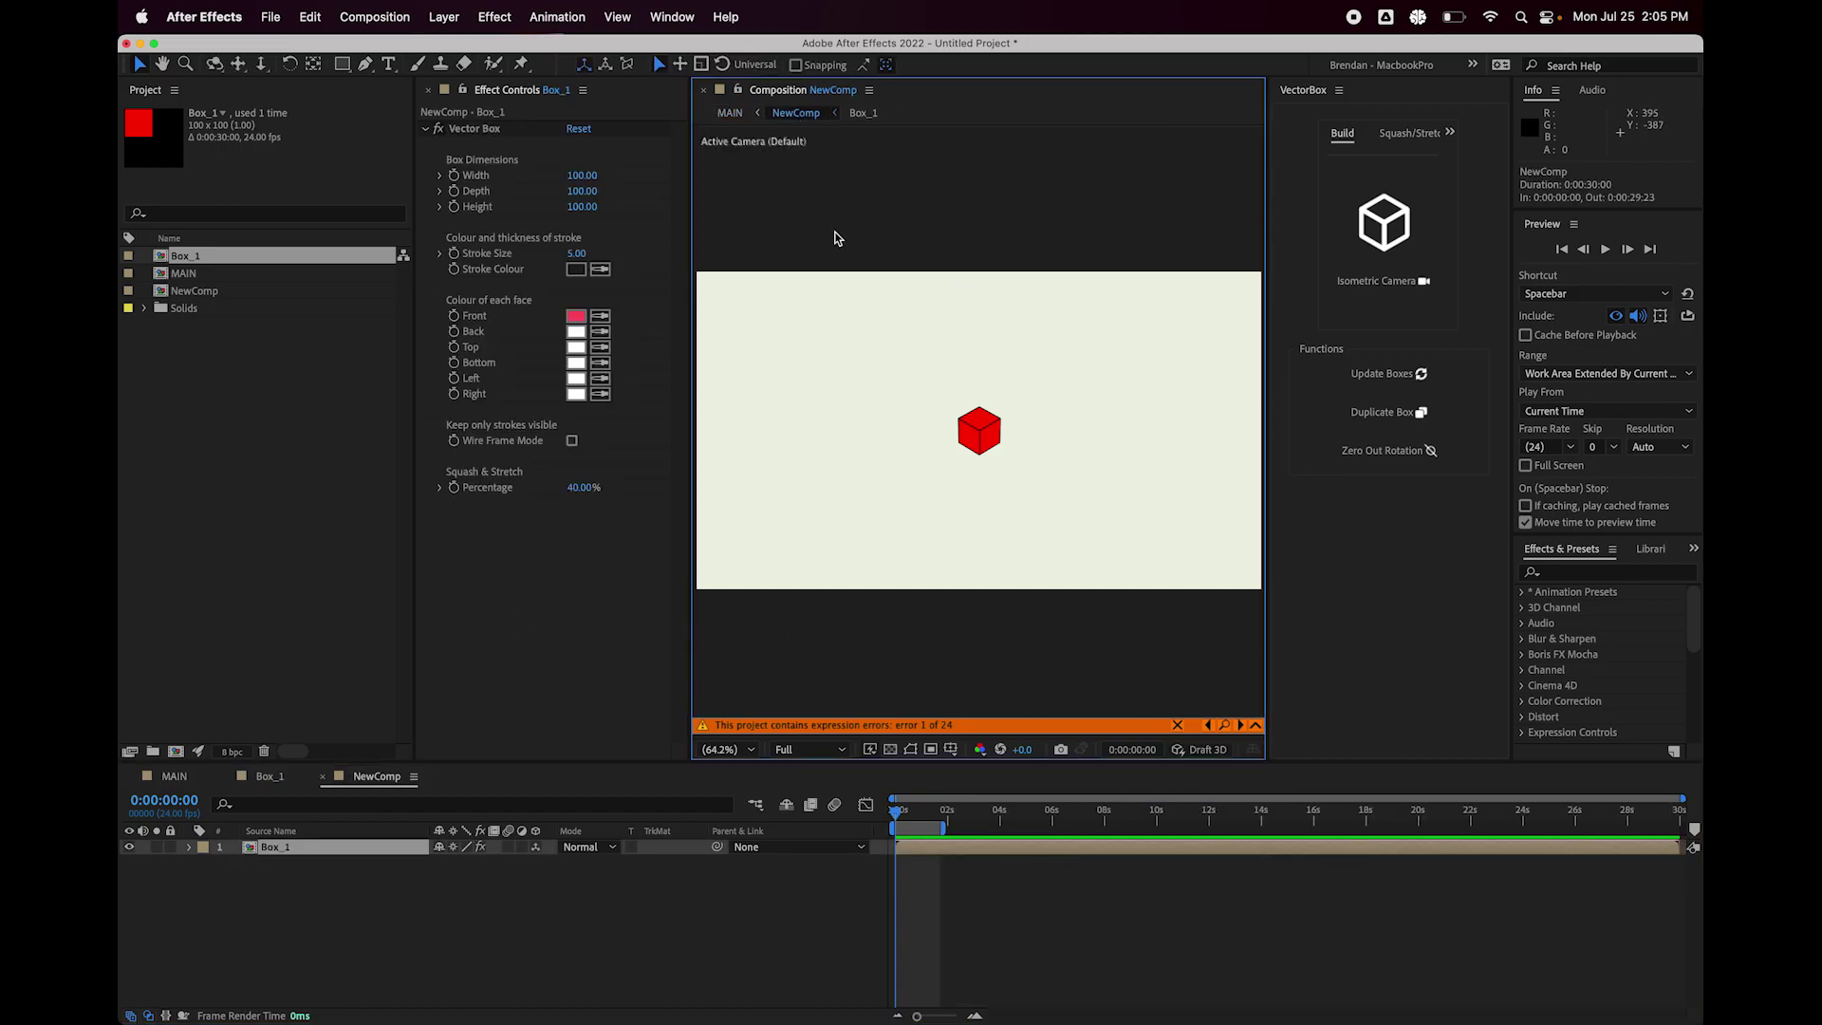
{"action": "left_click", "coordinate": [338, 857]}
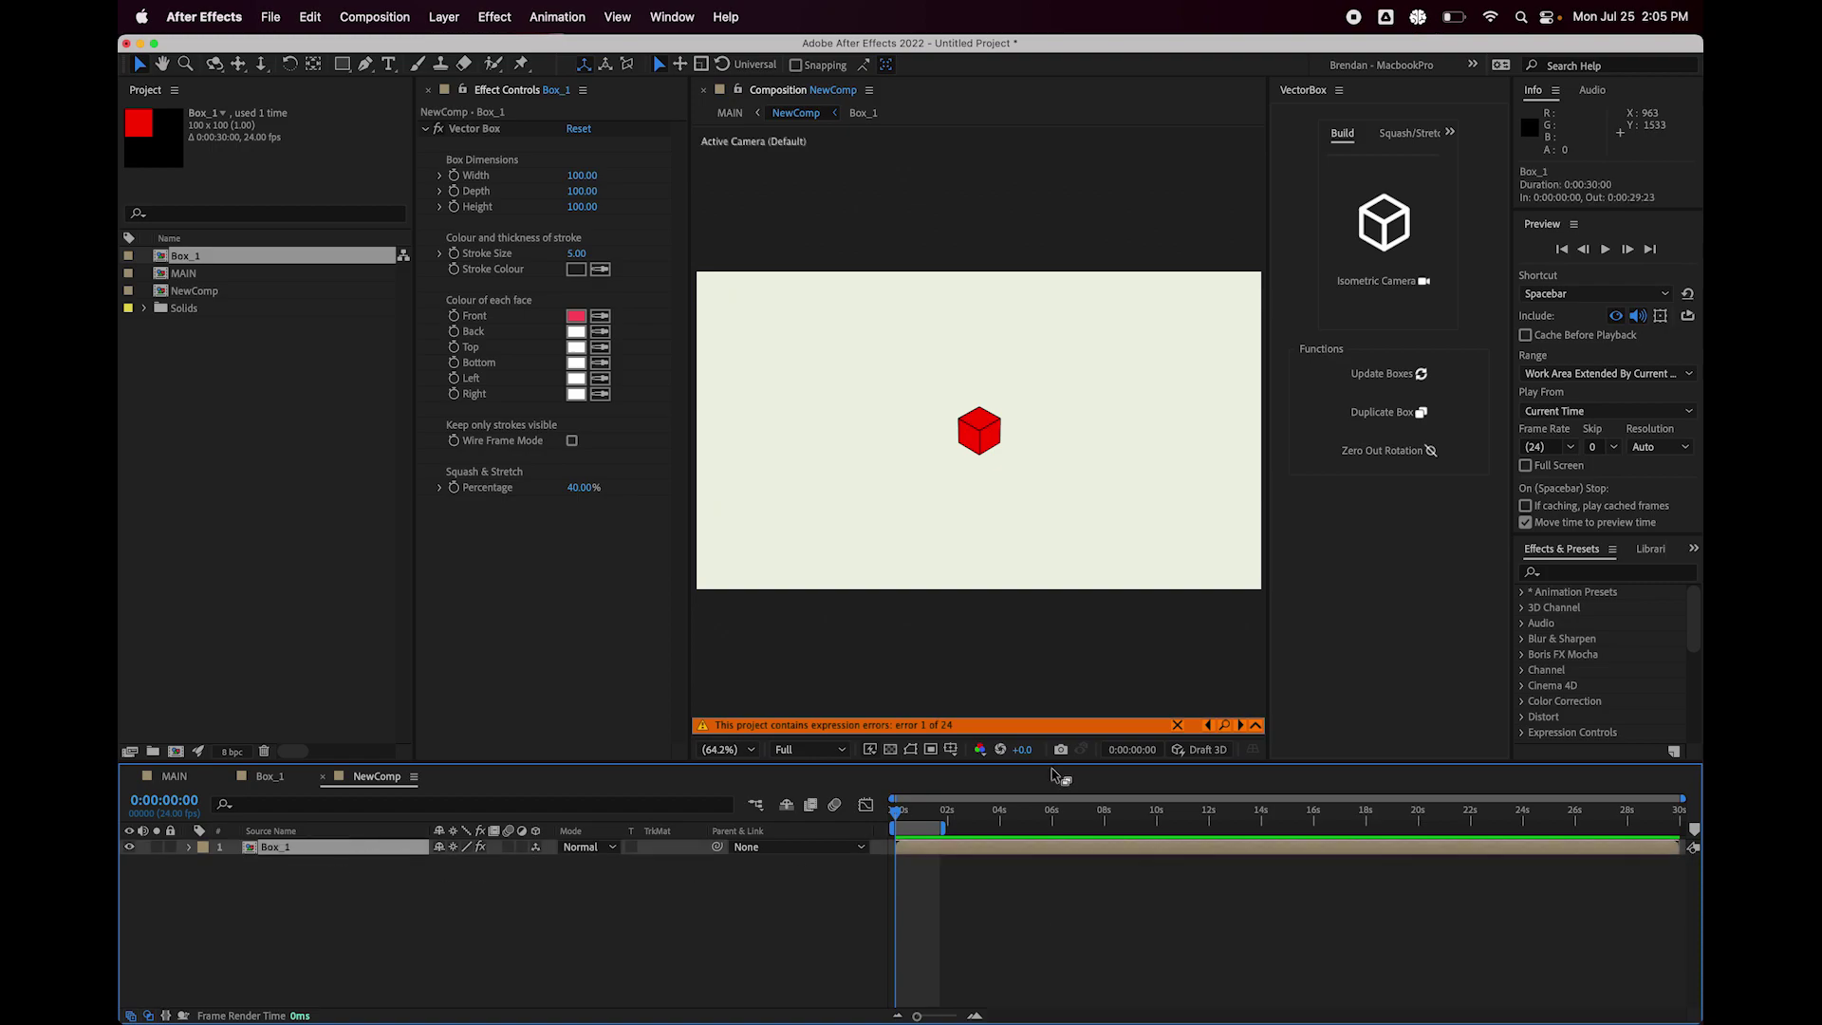
{"action": "left_click", "coordinate": [1381, 384]}
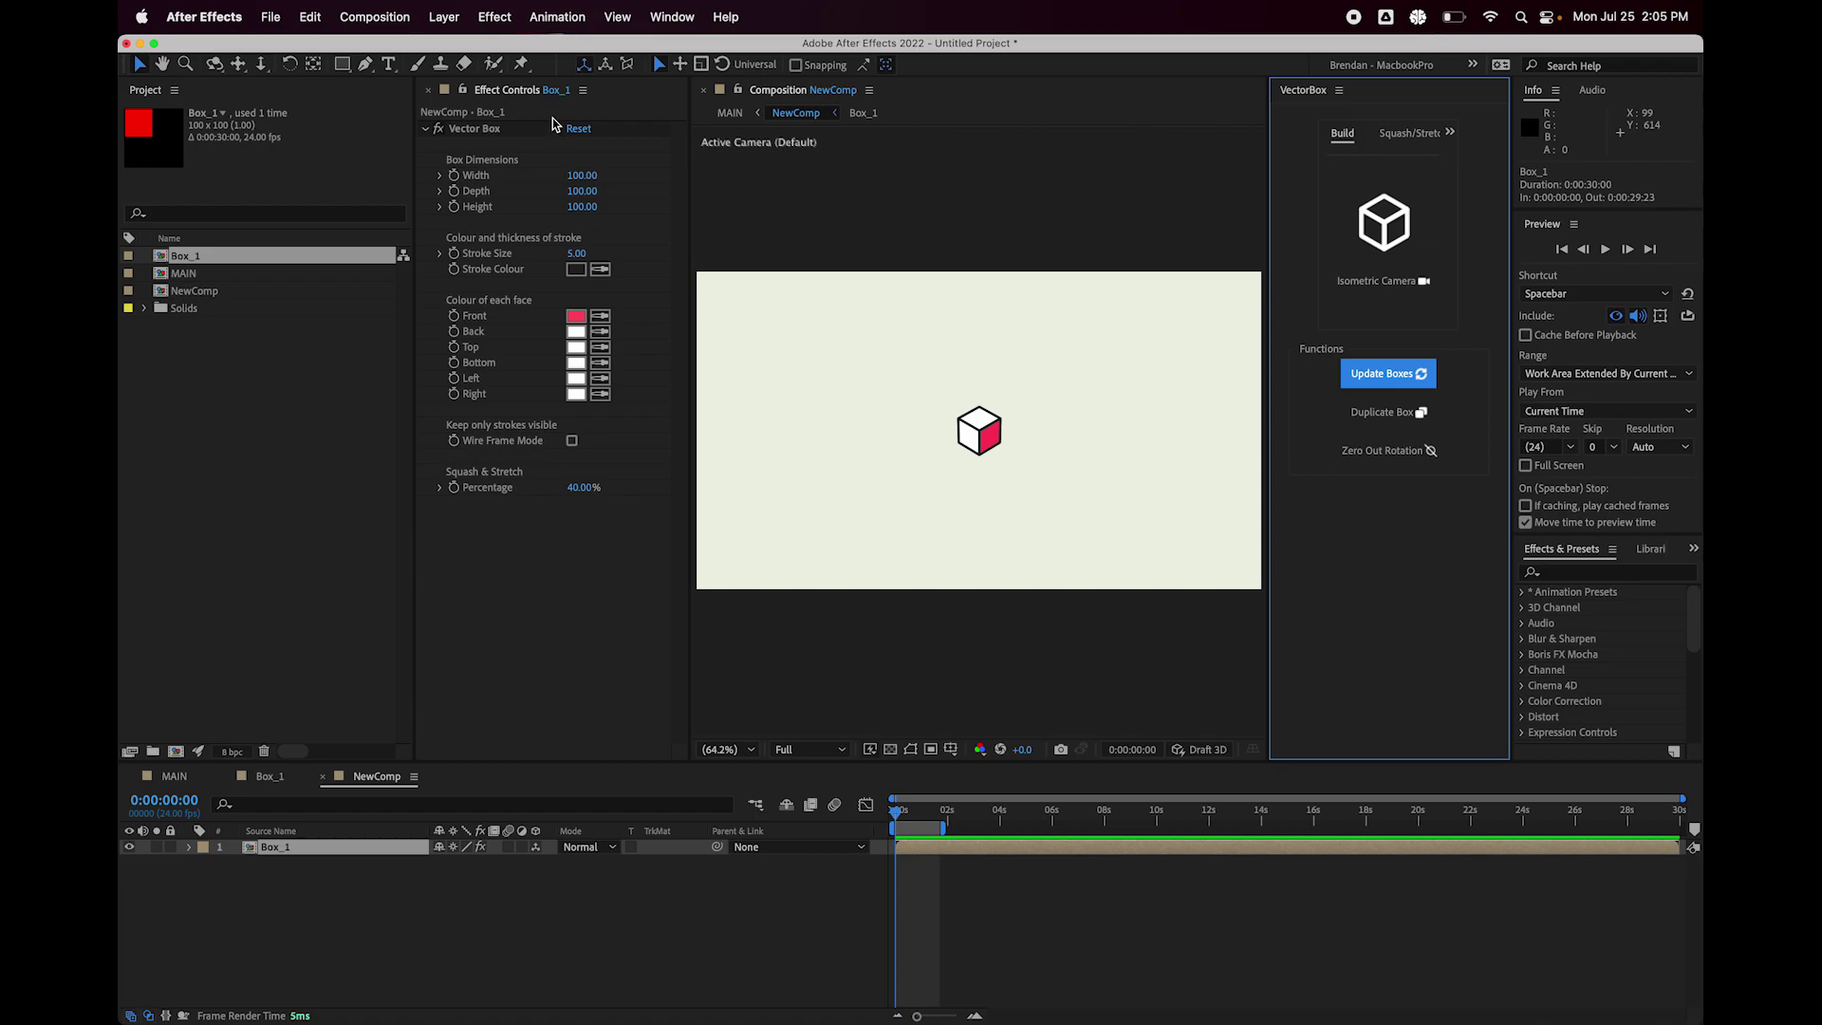
{"action": "double_click", "coordinate": [968, 846]}
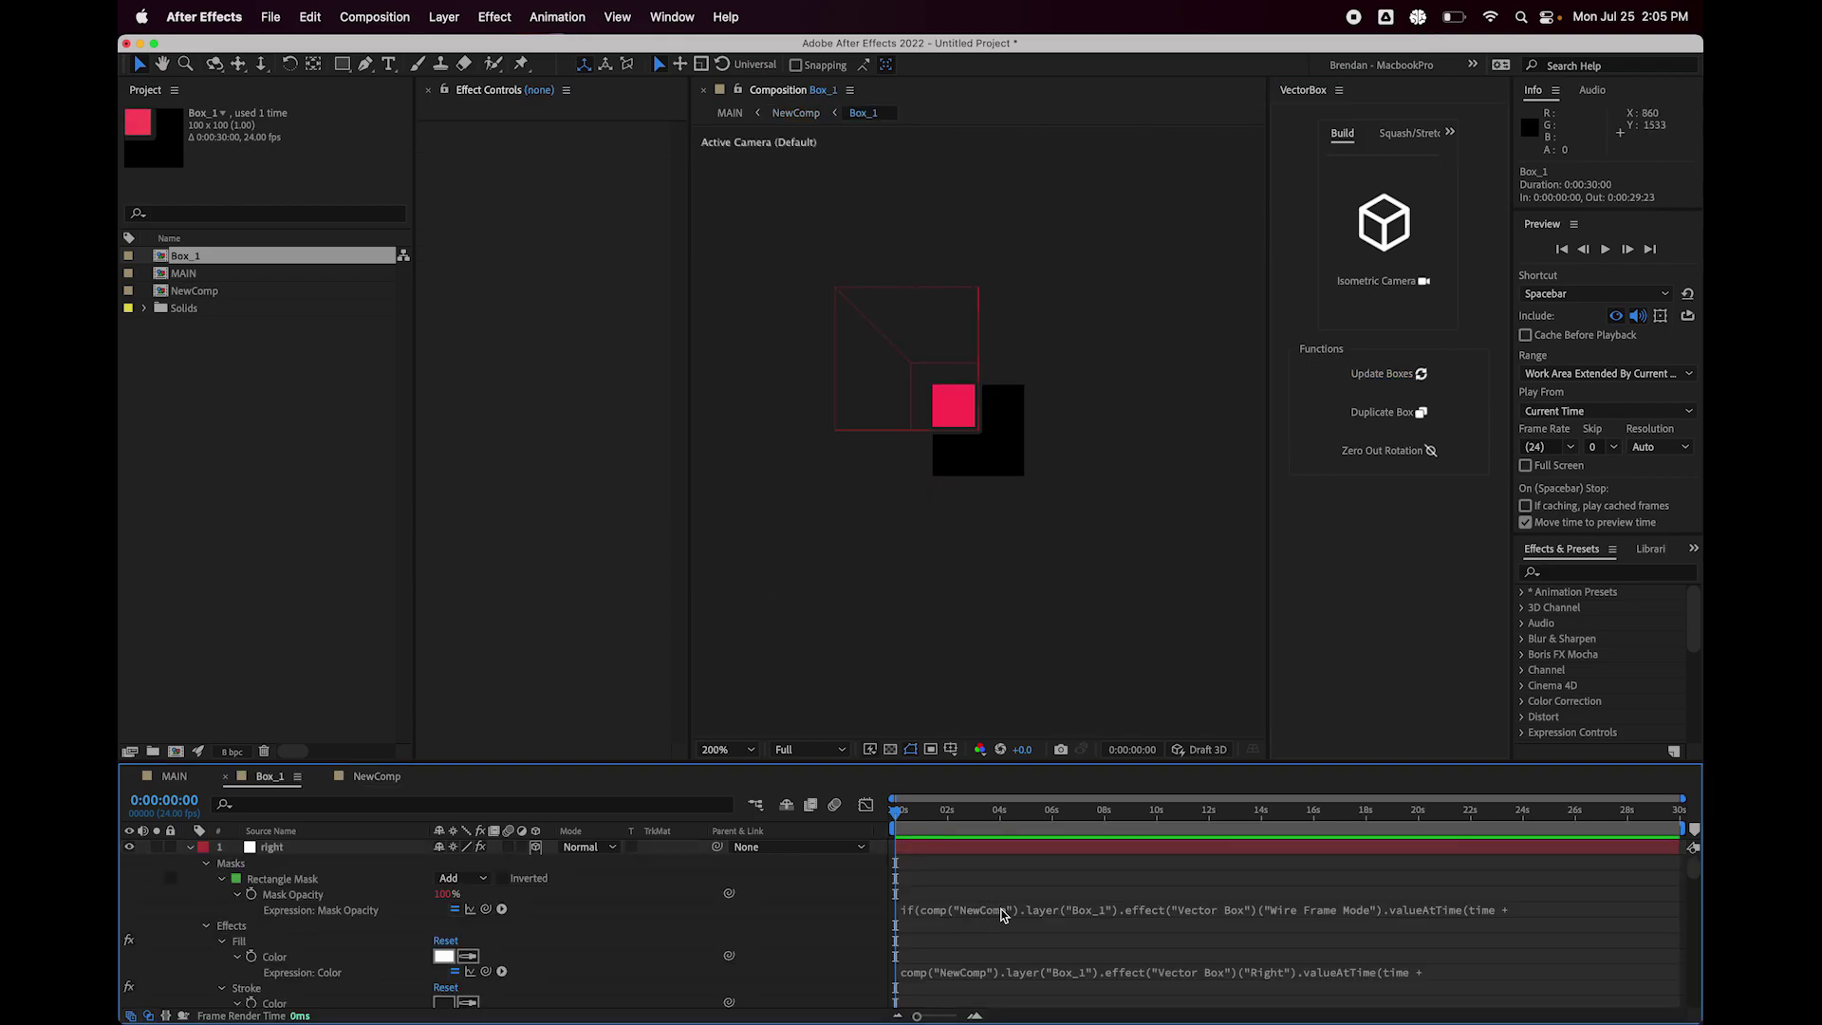
{"action": "left_click", "coordinate": [796, 113]}
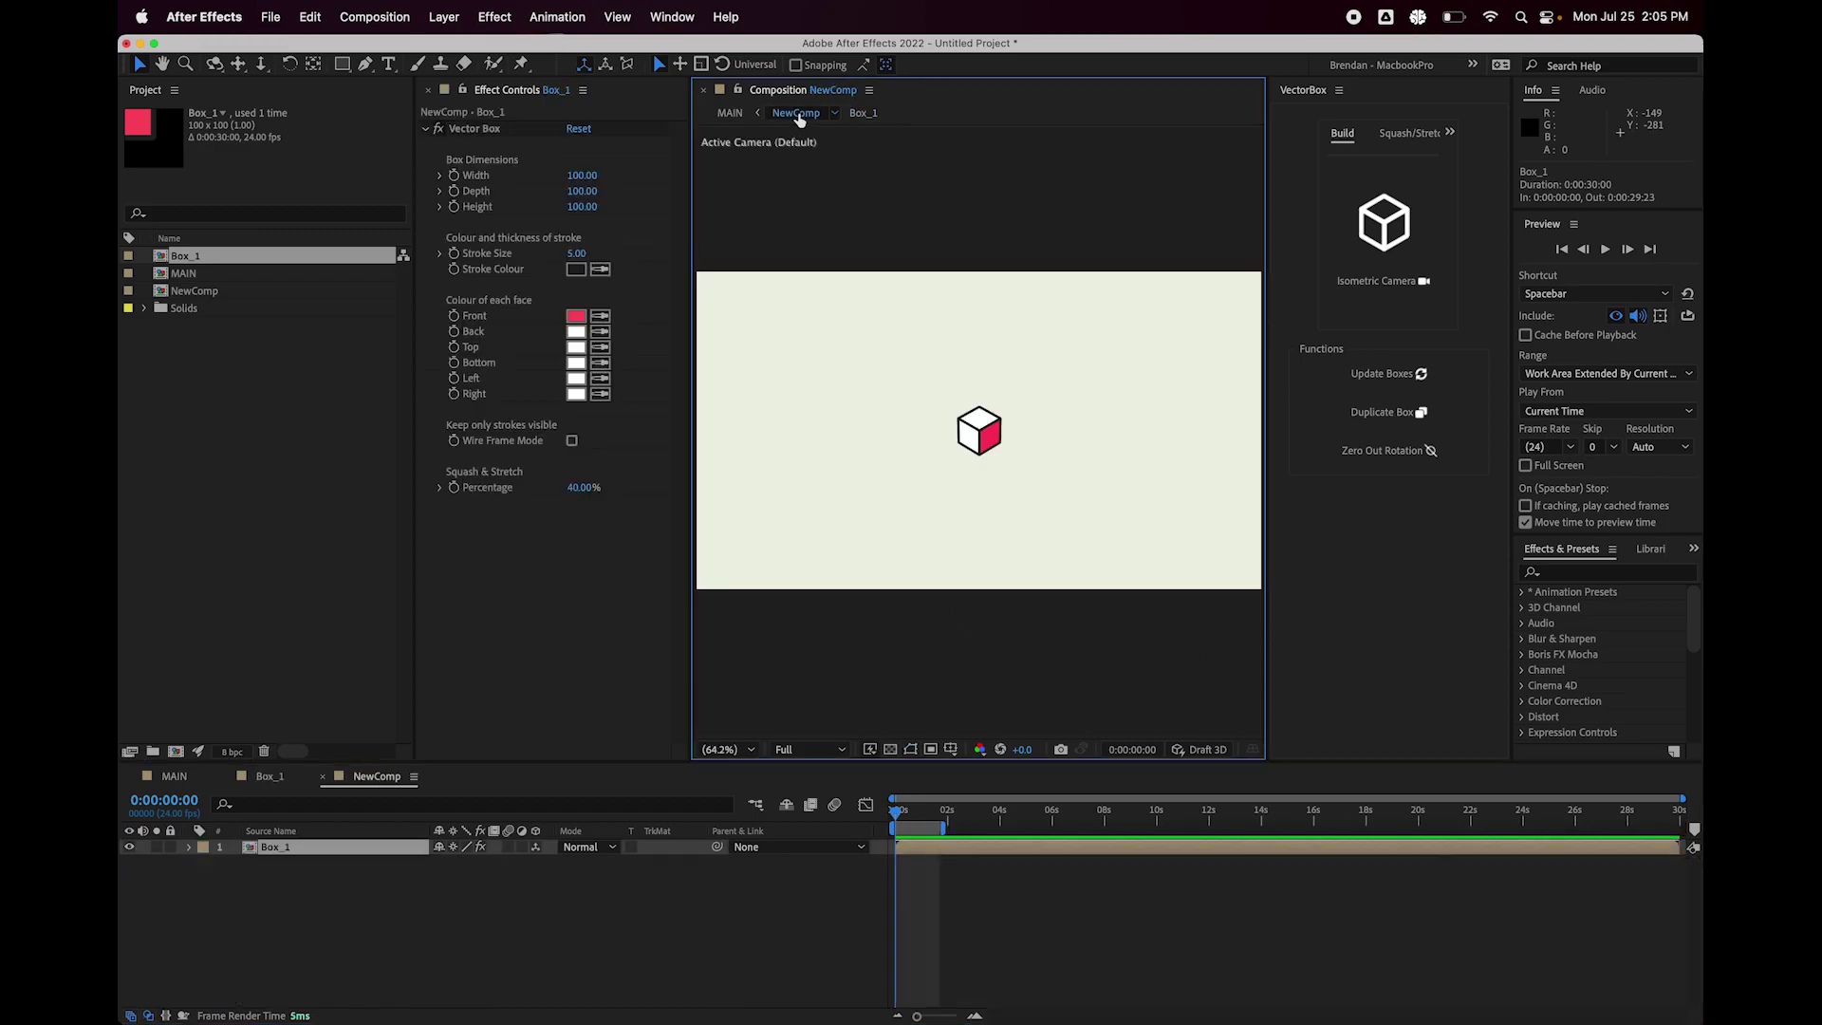
{"action": "left_click", "coordinate": [1056, 983]}
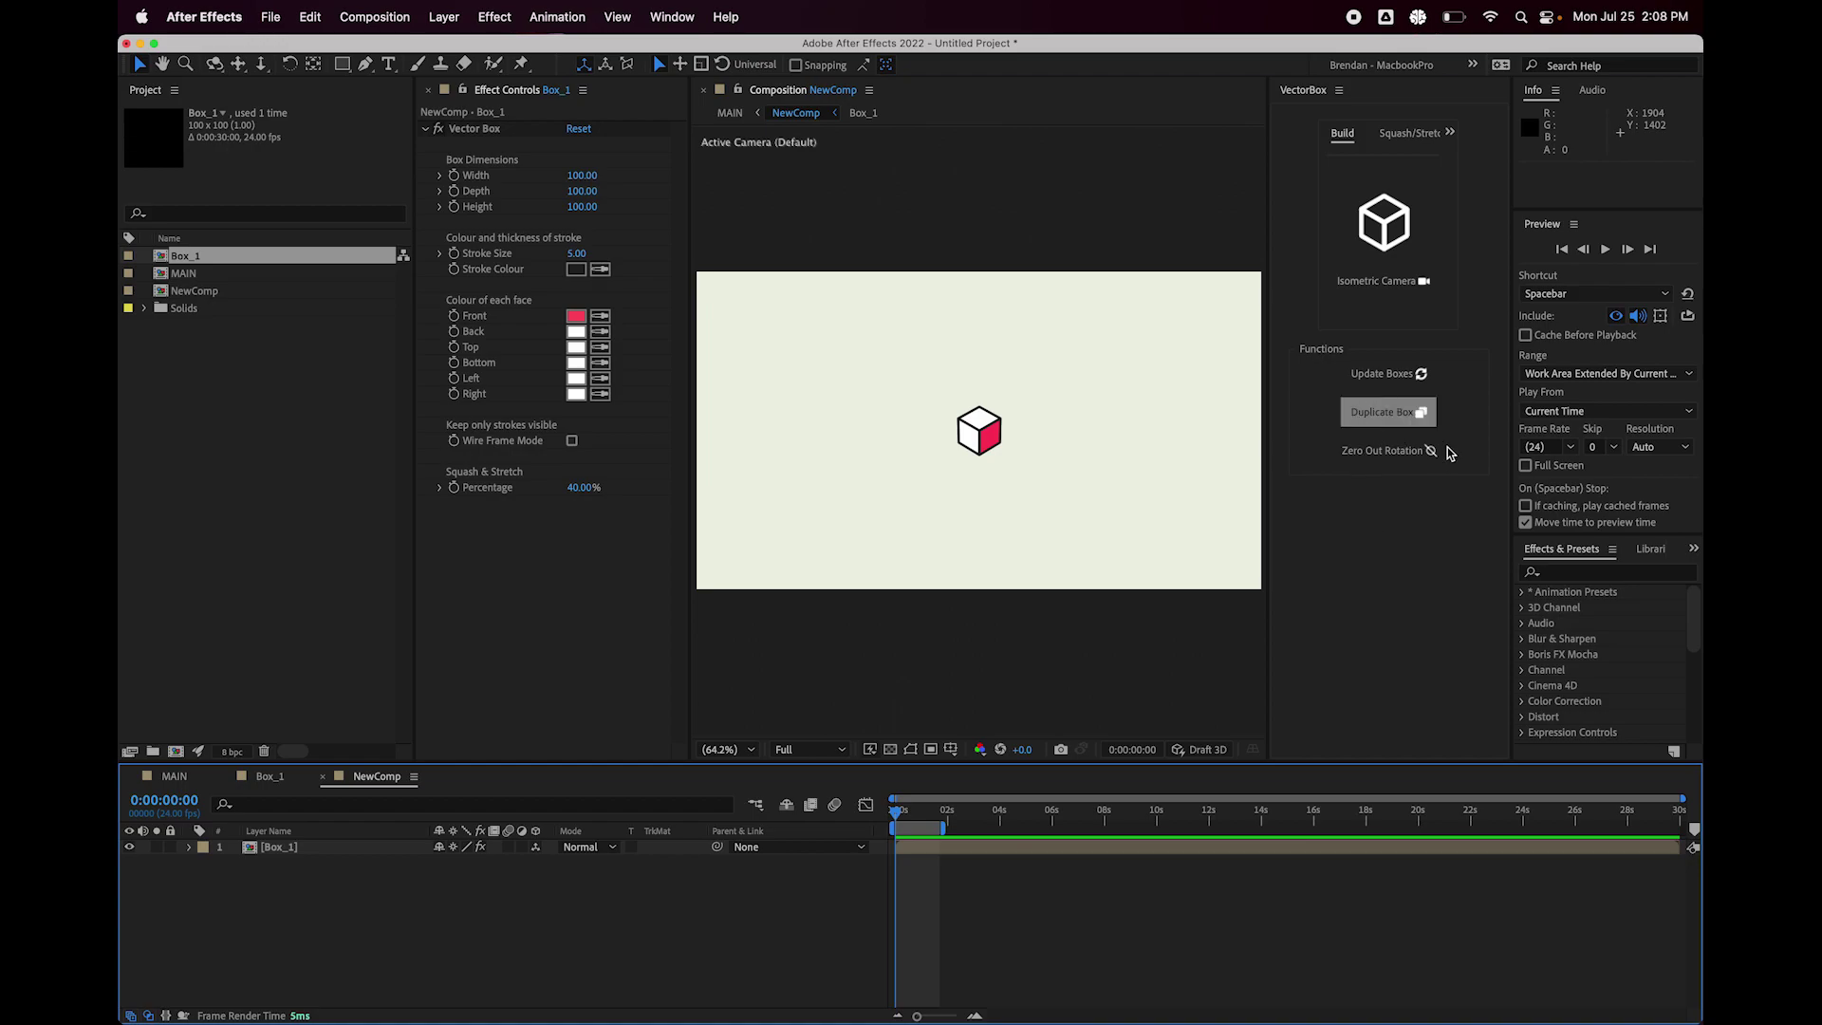
Duplicate the box layer and slide the copy to the right of the original.
{"action": "left_click", "coordinate": [955, 851]}
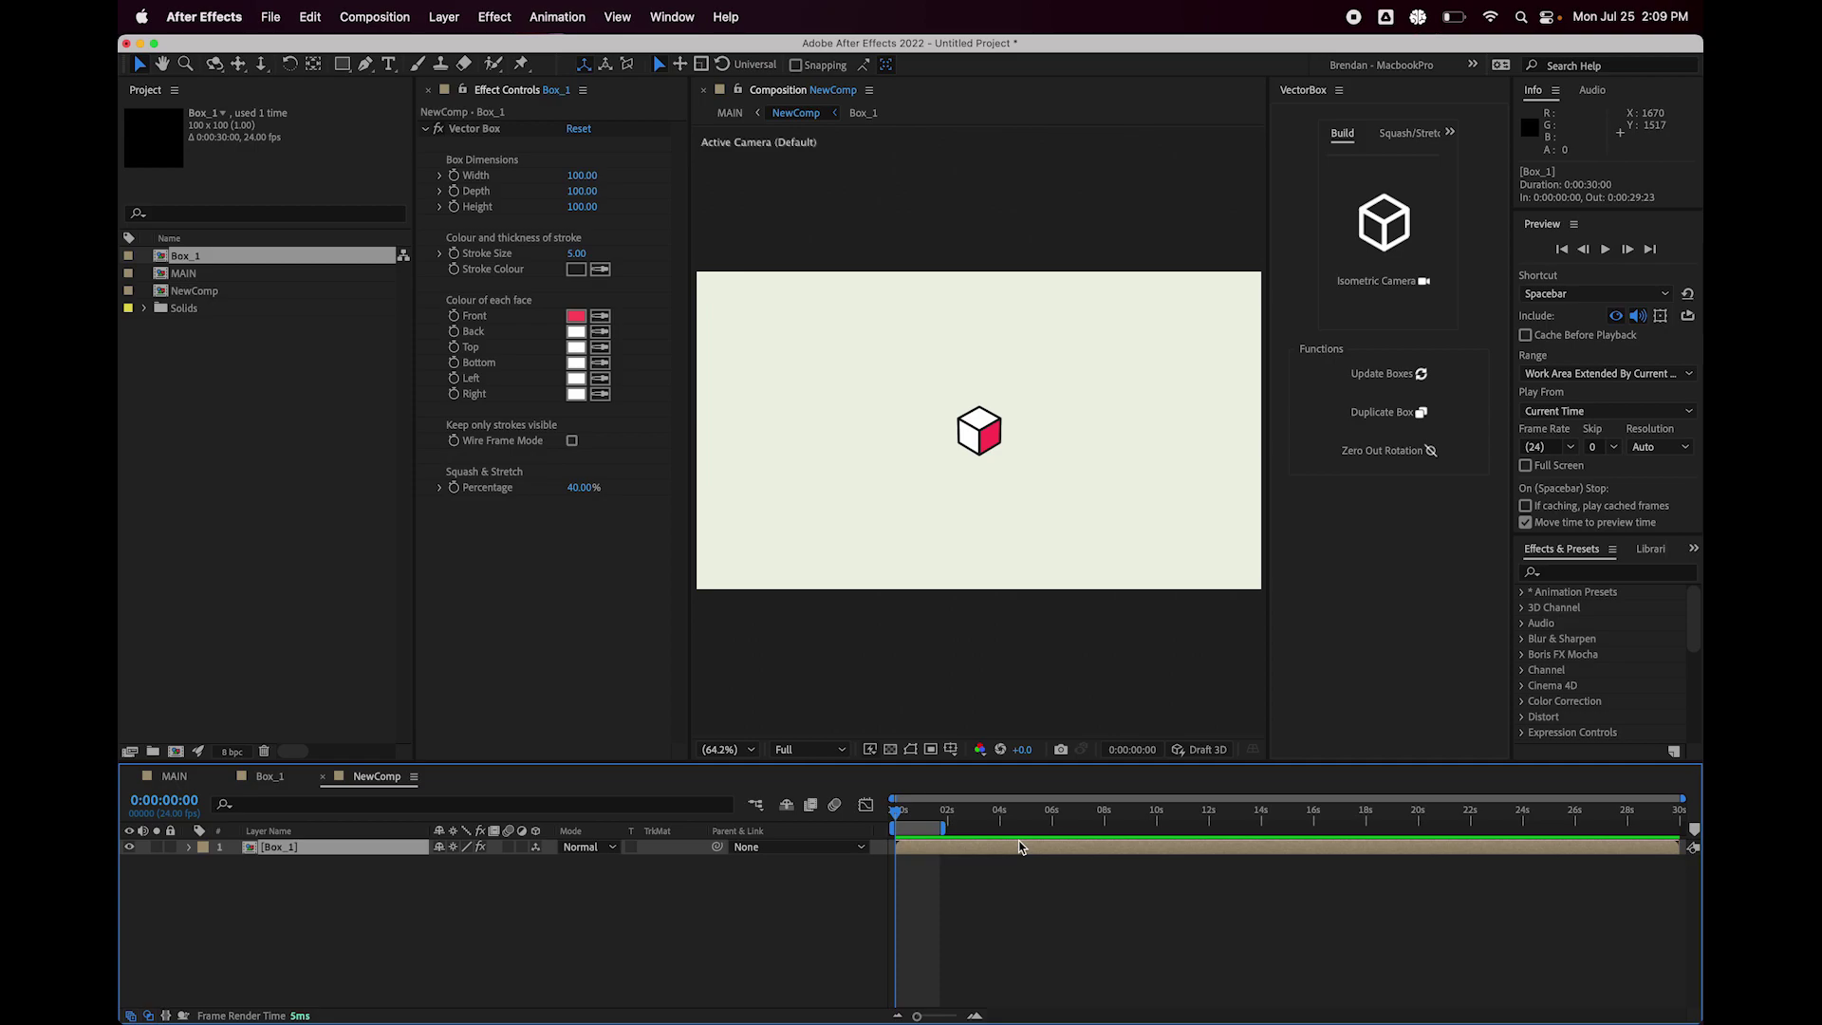
{"action": "key", "text": "super+d"}
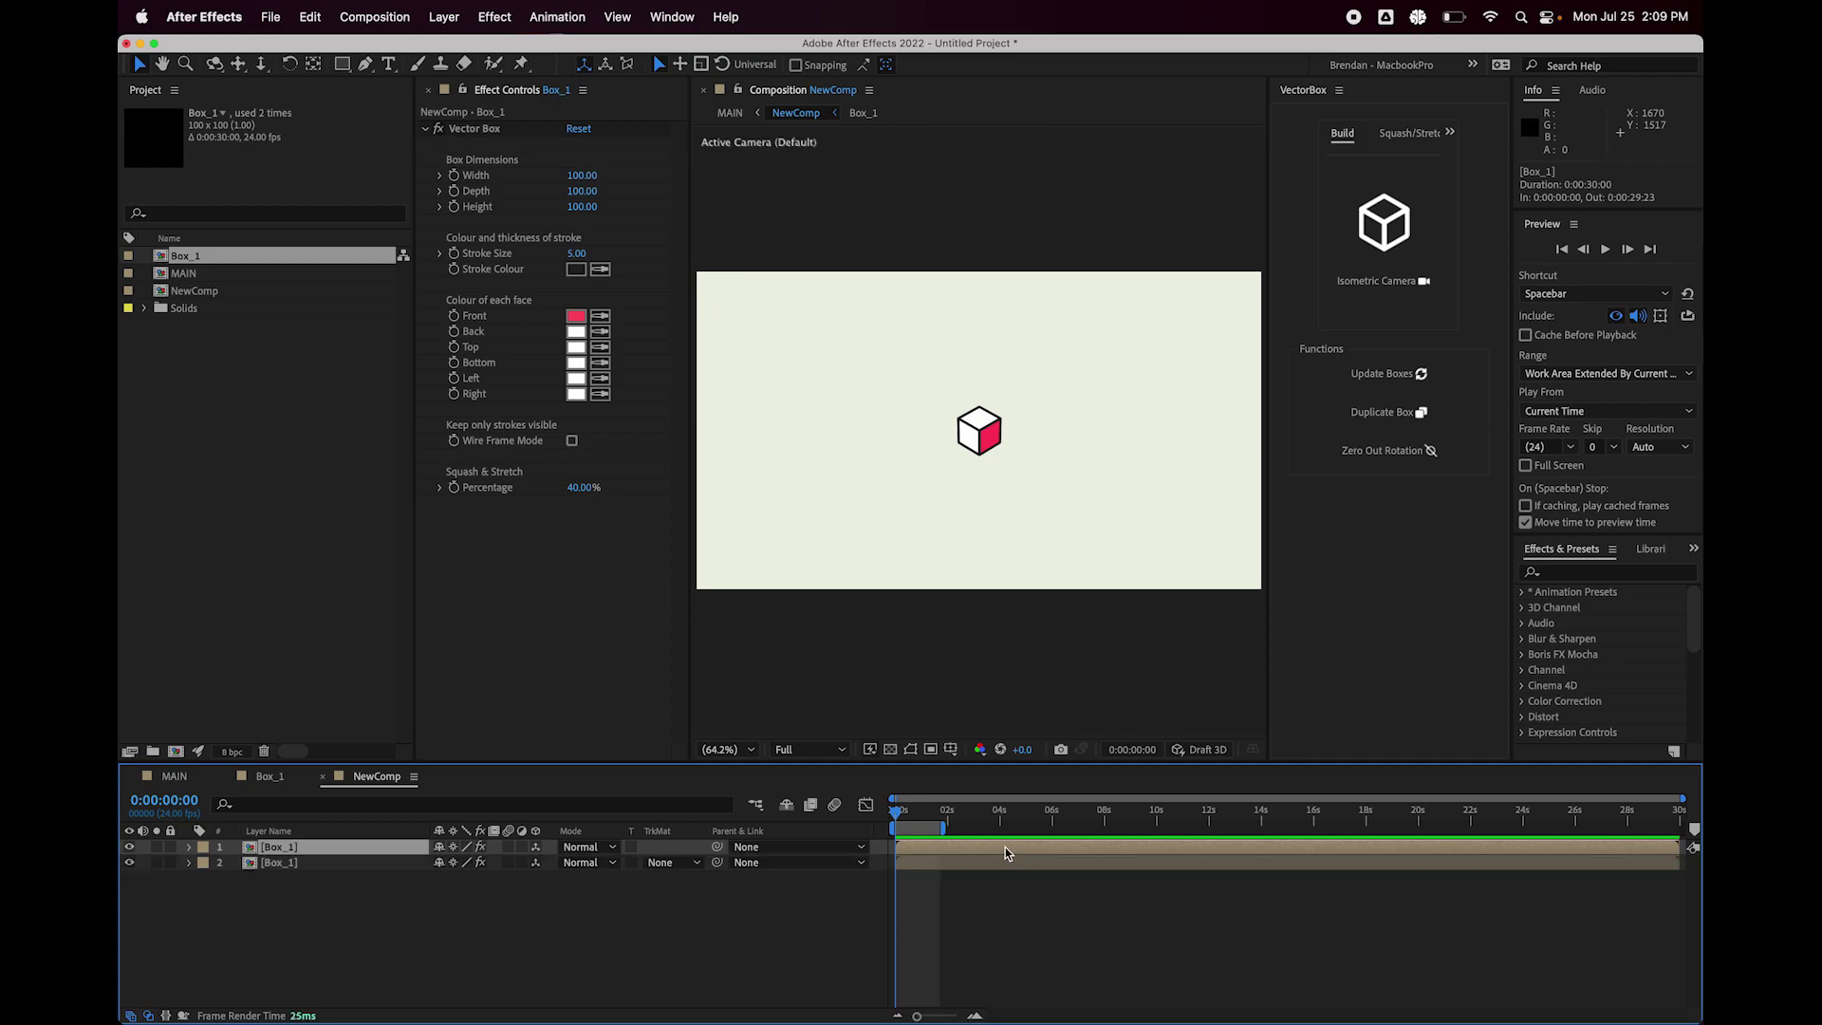
{"action": "key", "text": "p"}
{"action": "left_click_drag", "start_coordinate": [451, 862], "coordinate": [546, 863]}
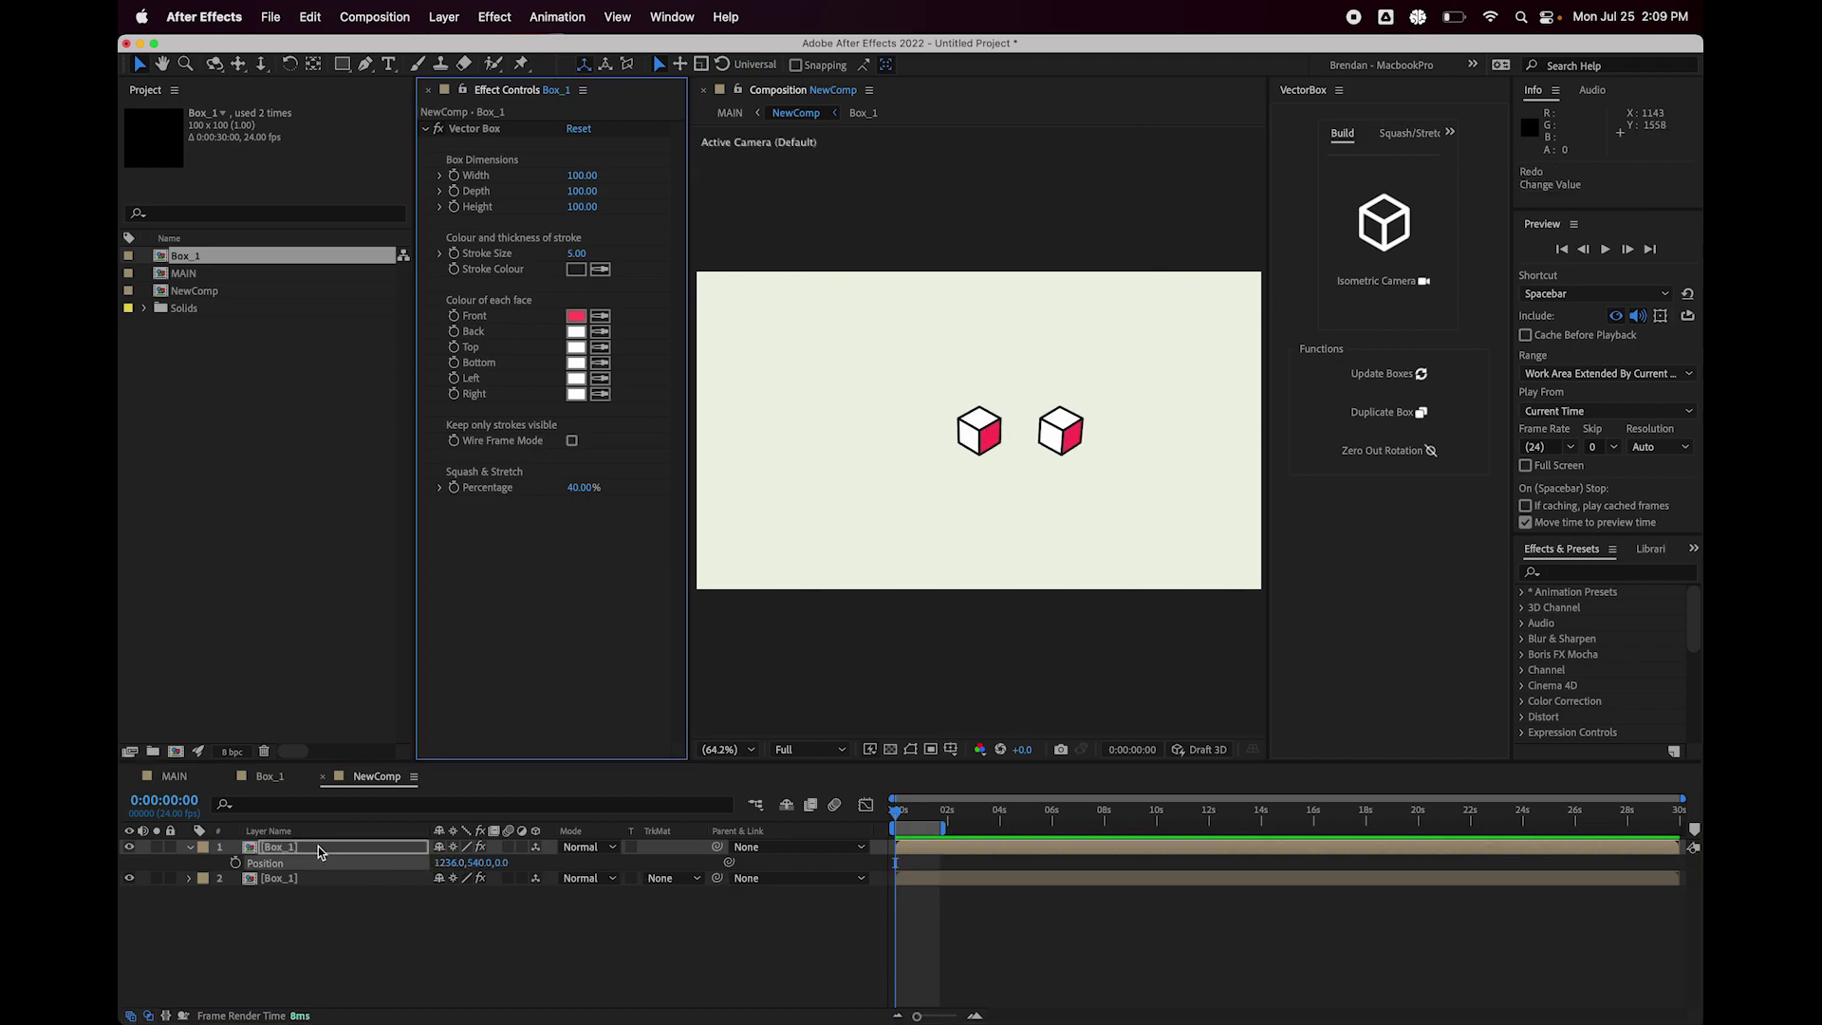
Rename the copied layer to NewBox and set its Front colour to blue.
{"action": "key", "text": "Return"}
{"action": "type", "text": "Ne2w"}
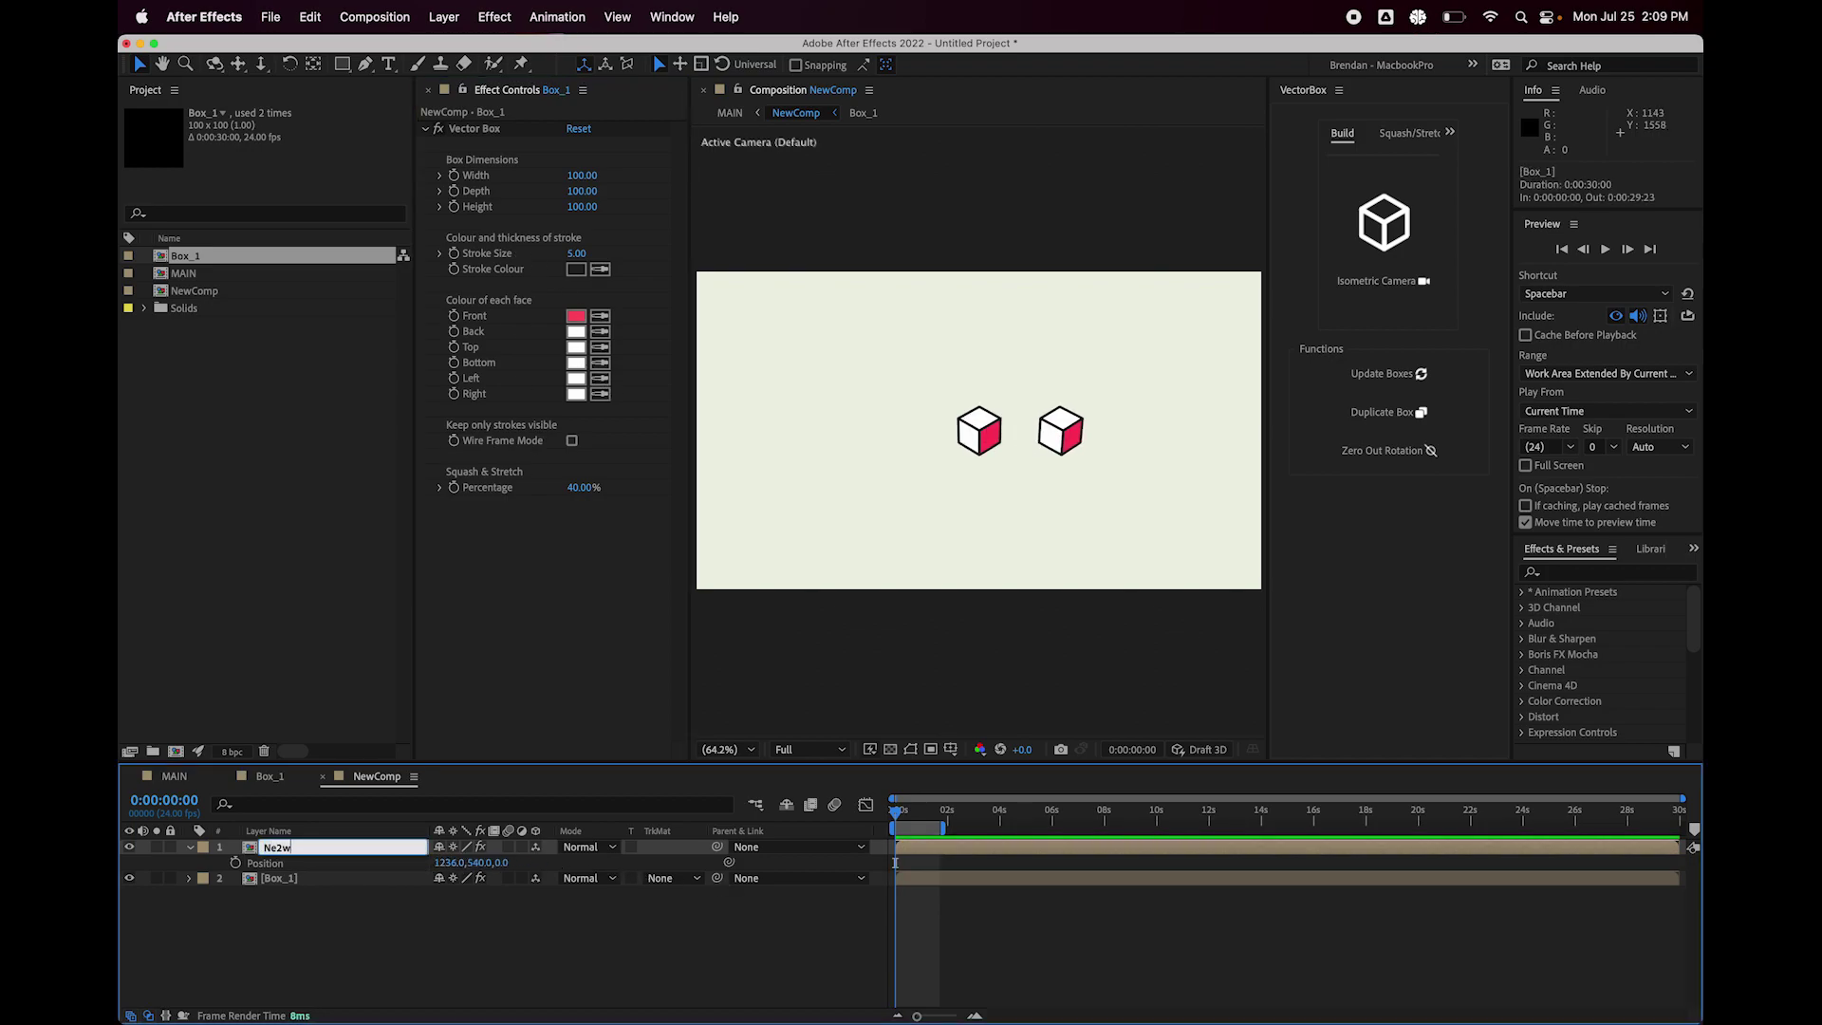
{"action": "type", "text": "ox"}
{"action": "key", "text": "Return"}
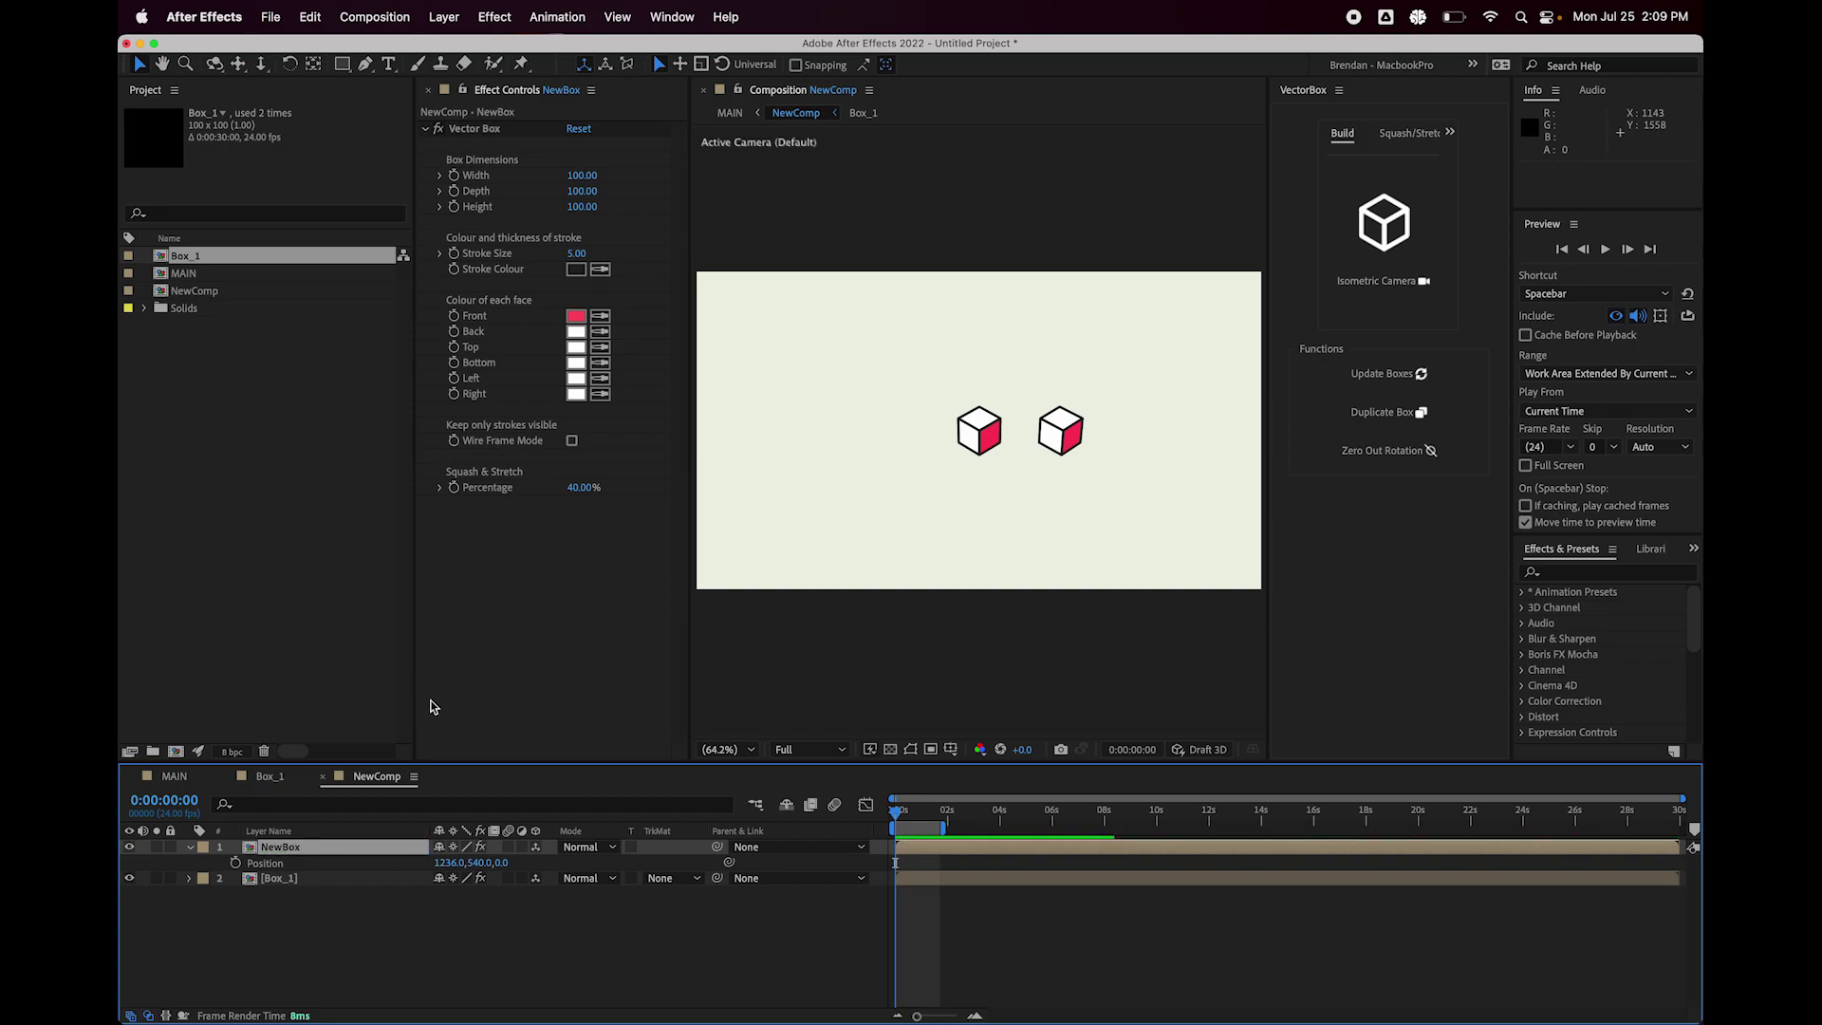
{"action": "left_click", "coordinate": [578, 316]}
{"action": "key", "text": "Return"}
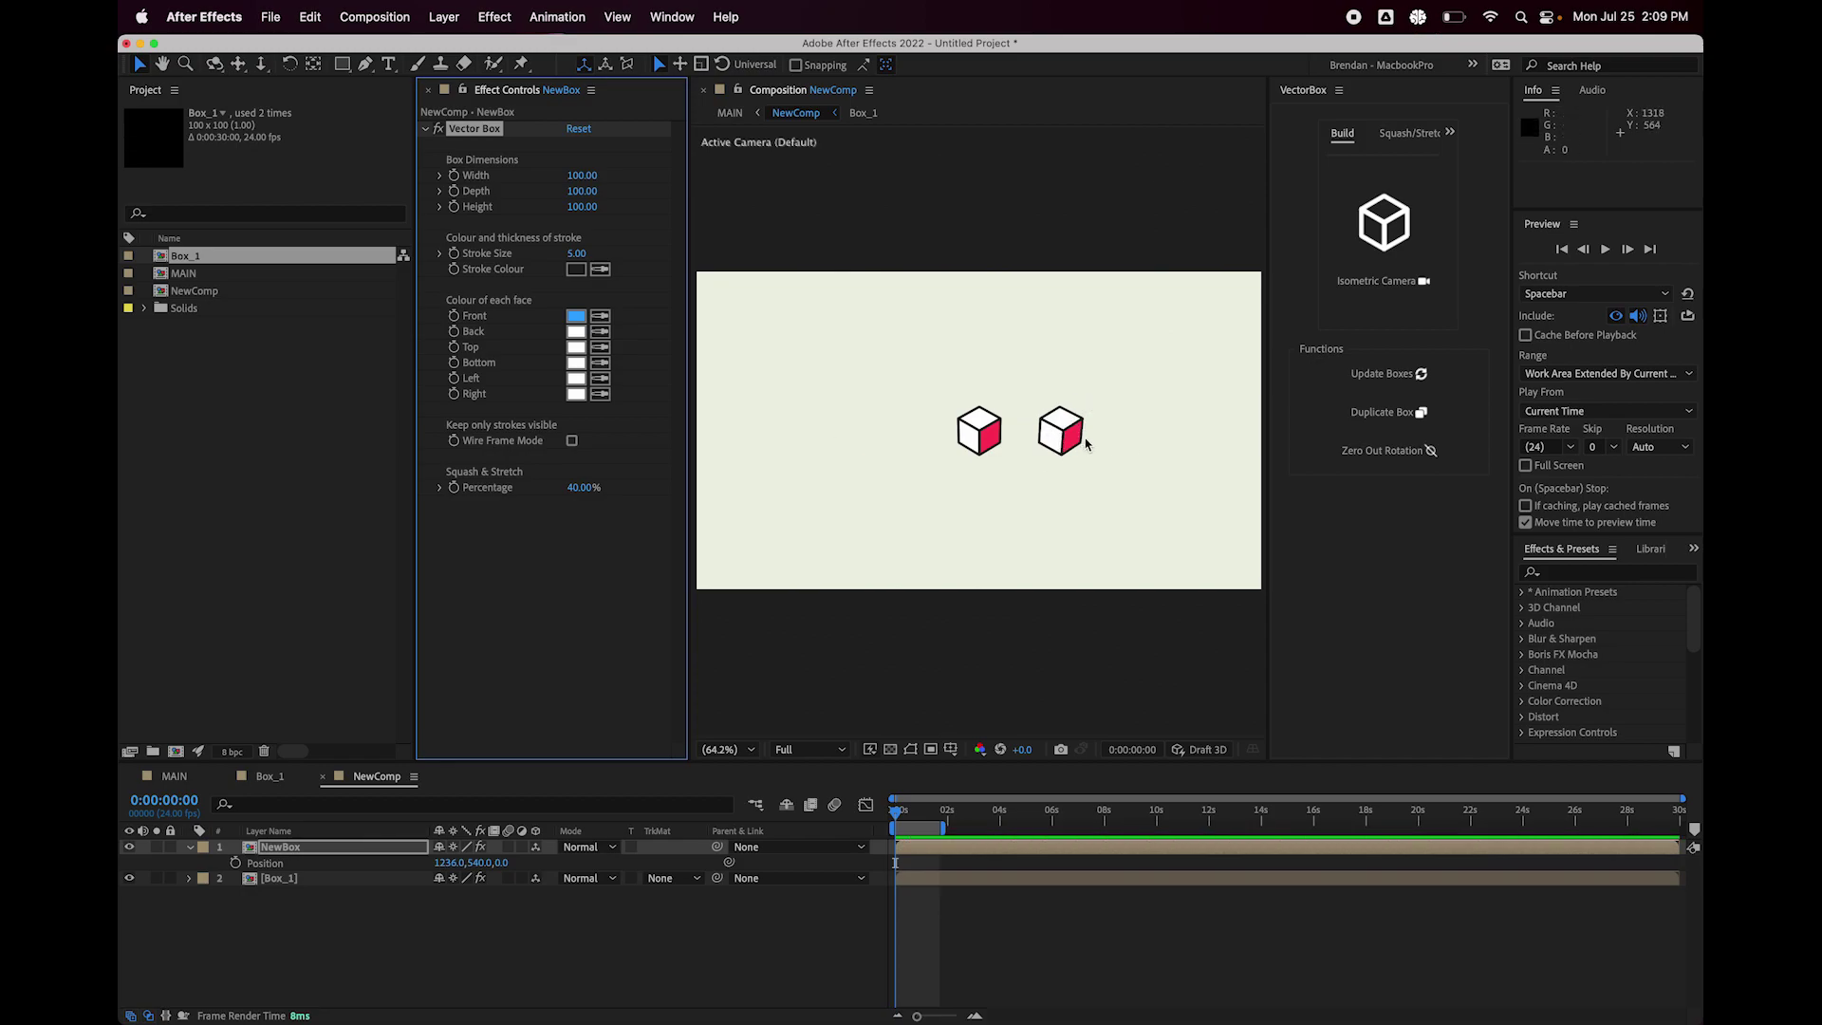
{"action": "left_click", "coordinate": [1008, 894]}
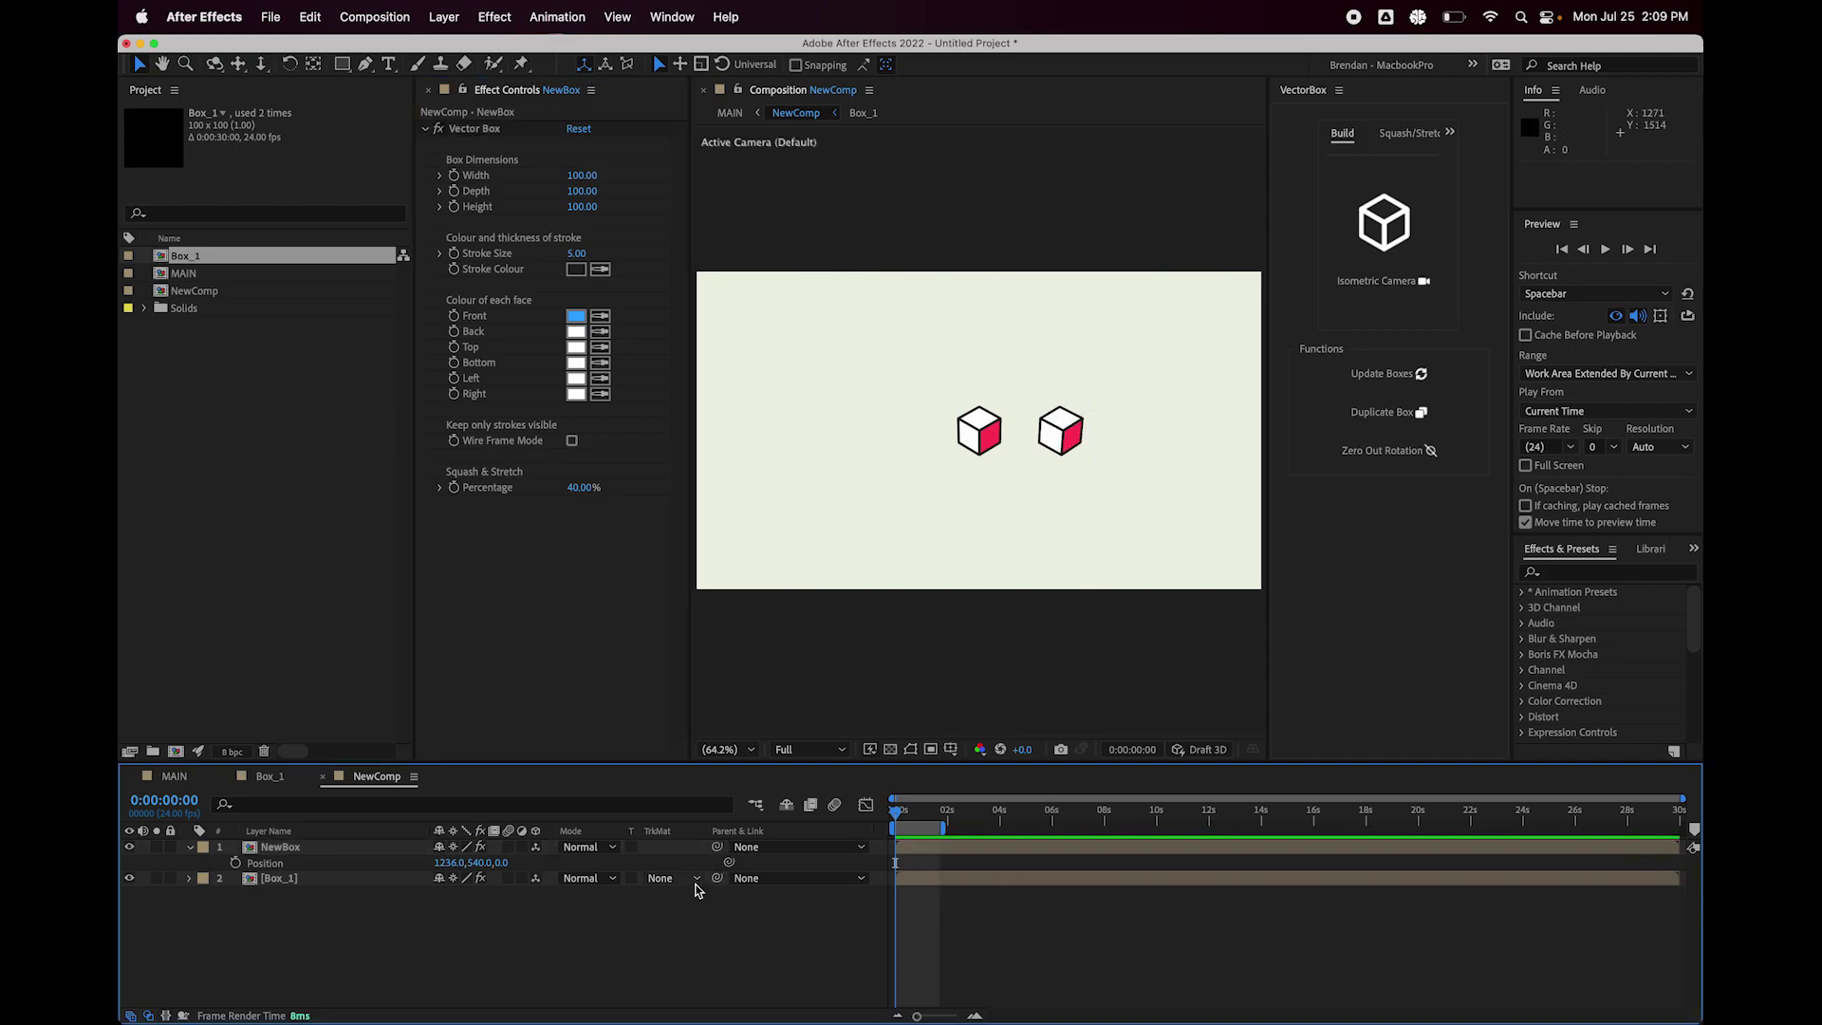
Inspect the Box_1 precomp, then set Box_1's Front colour to blue in NewComp.
{"action": "double_click", "coordinate": [1042, 882]}
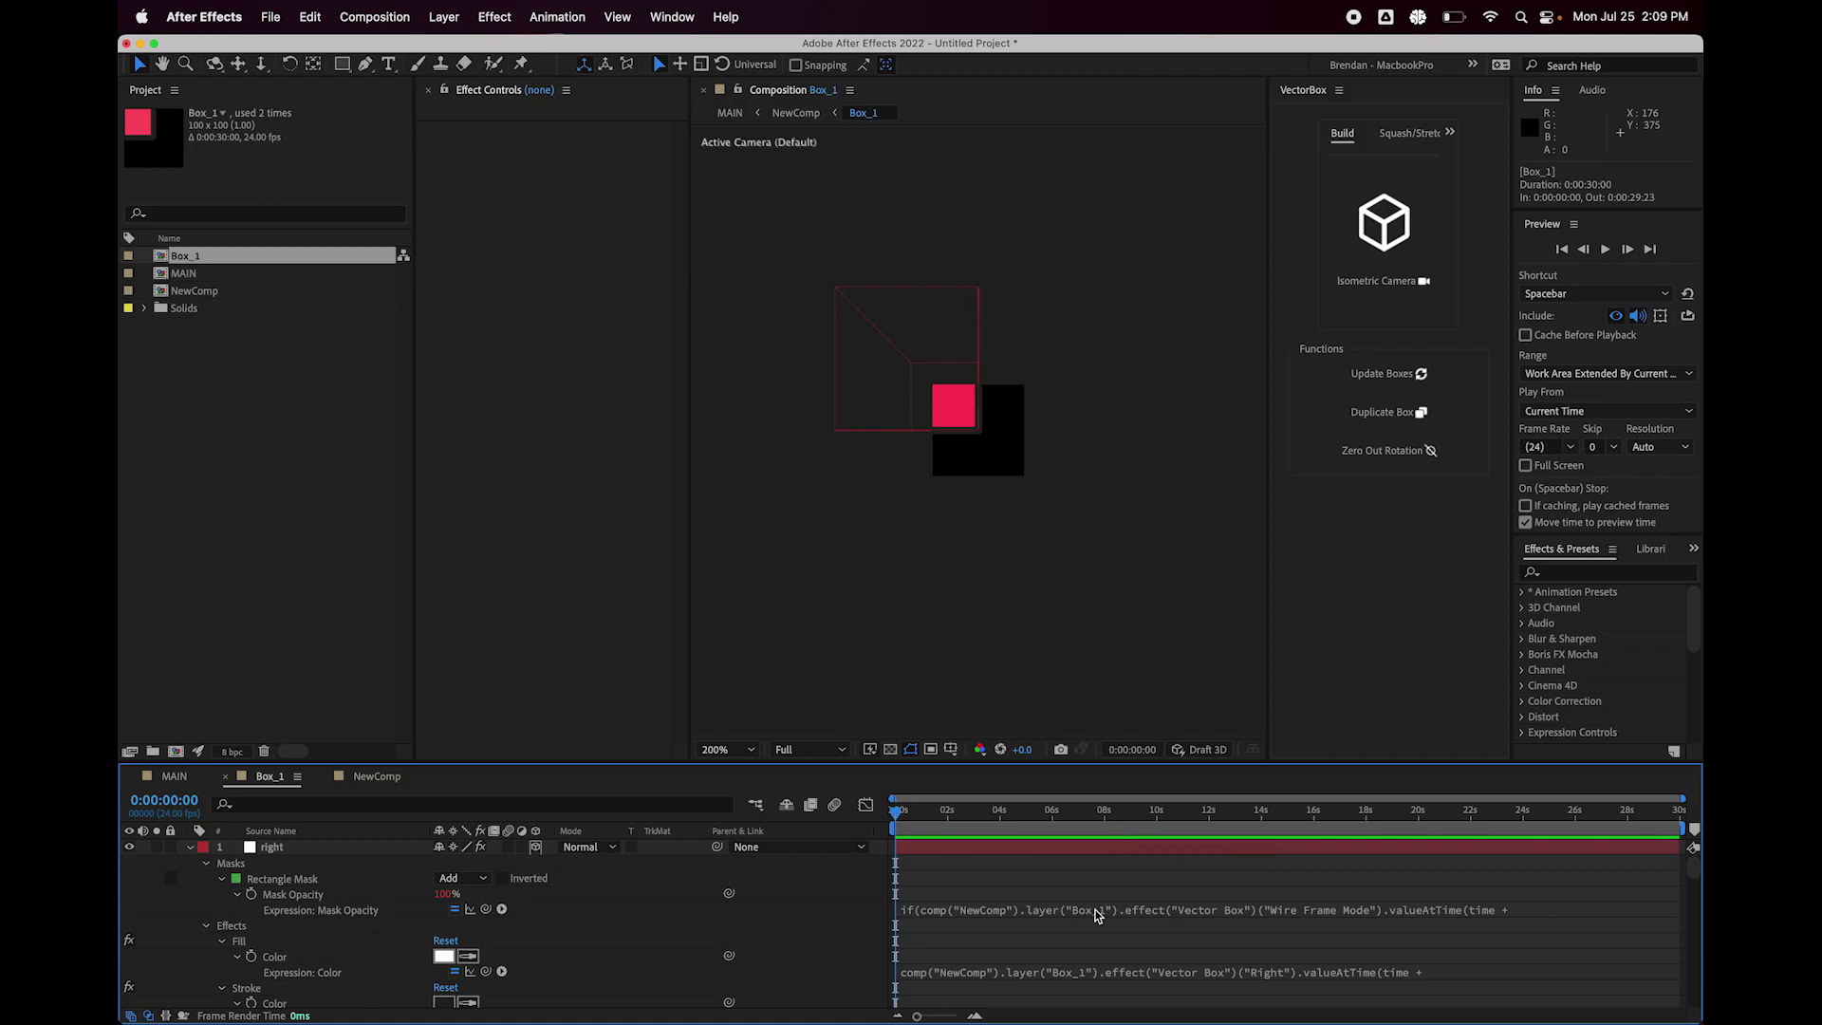
{"action": "left_click", "coordinate": [786, 116]}
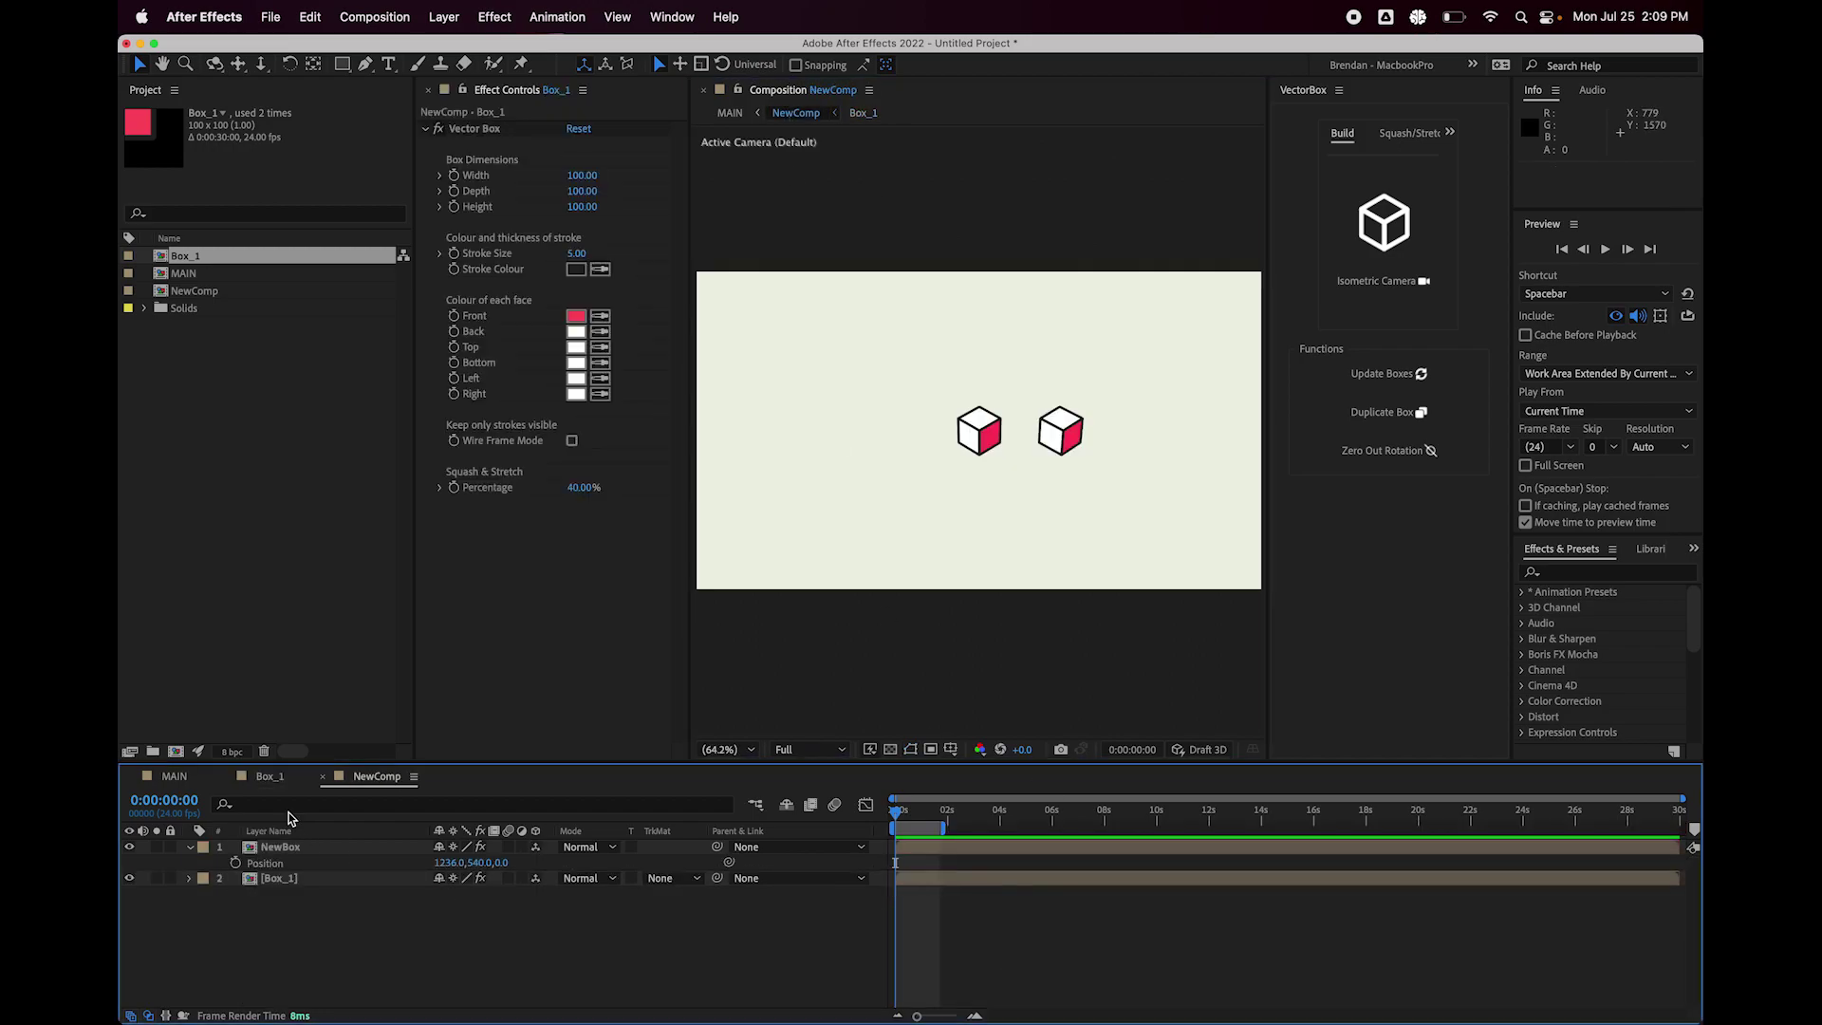
{"action": "left_click", "coordinate": [298, 860]}
{"action": "left_click", "coordinate": [285, 875]}
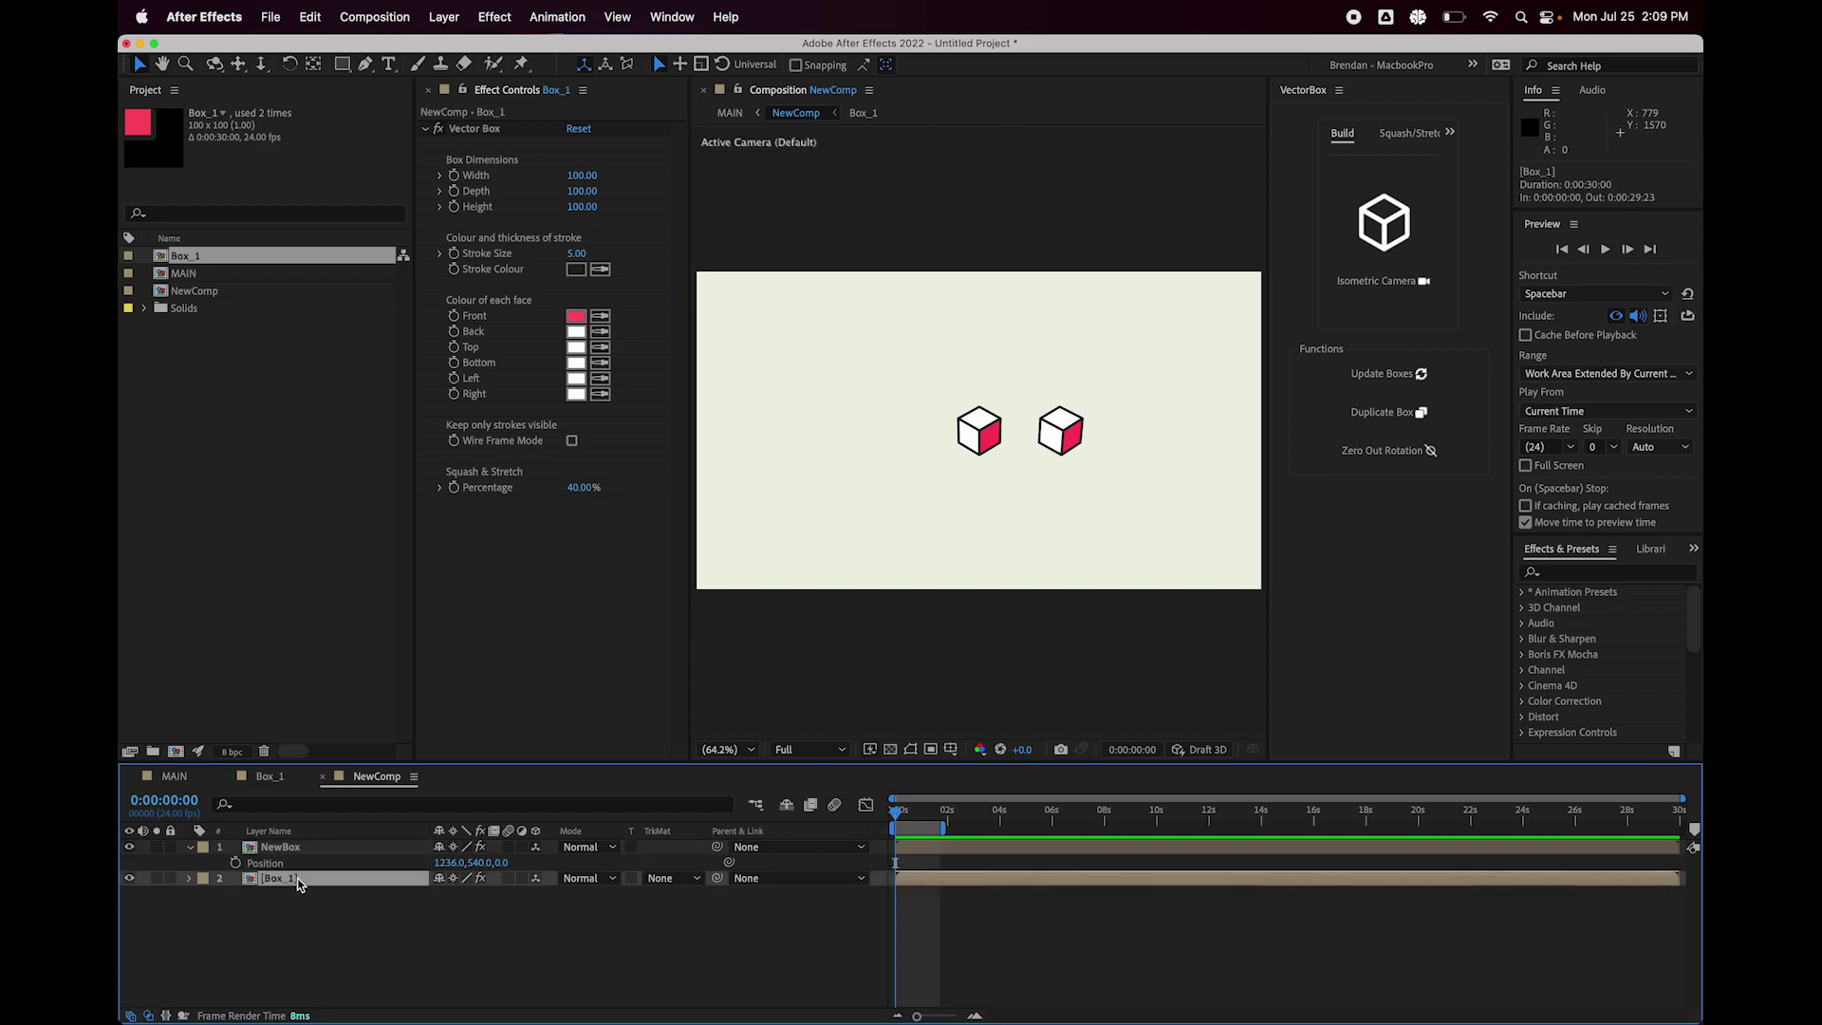
{"action": "left_click", "coordinate": [577, 317]}
{"action": "left_click", "coordinate": [836, 435]}
{"action": "key", "text": "Return"}
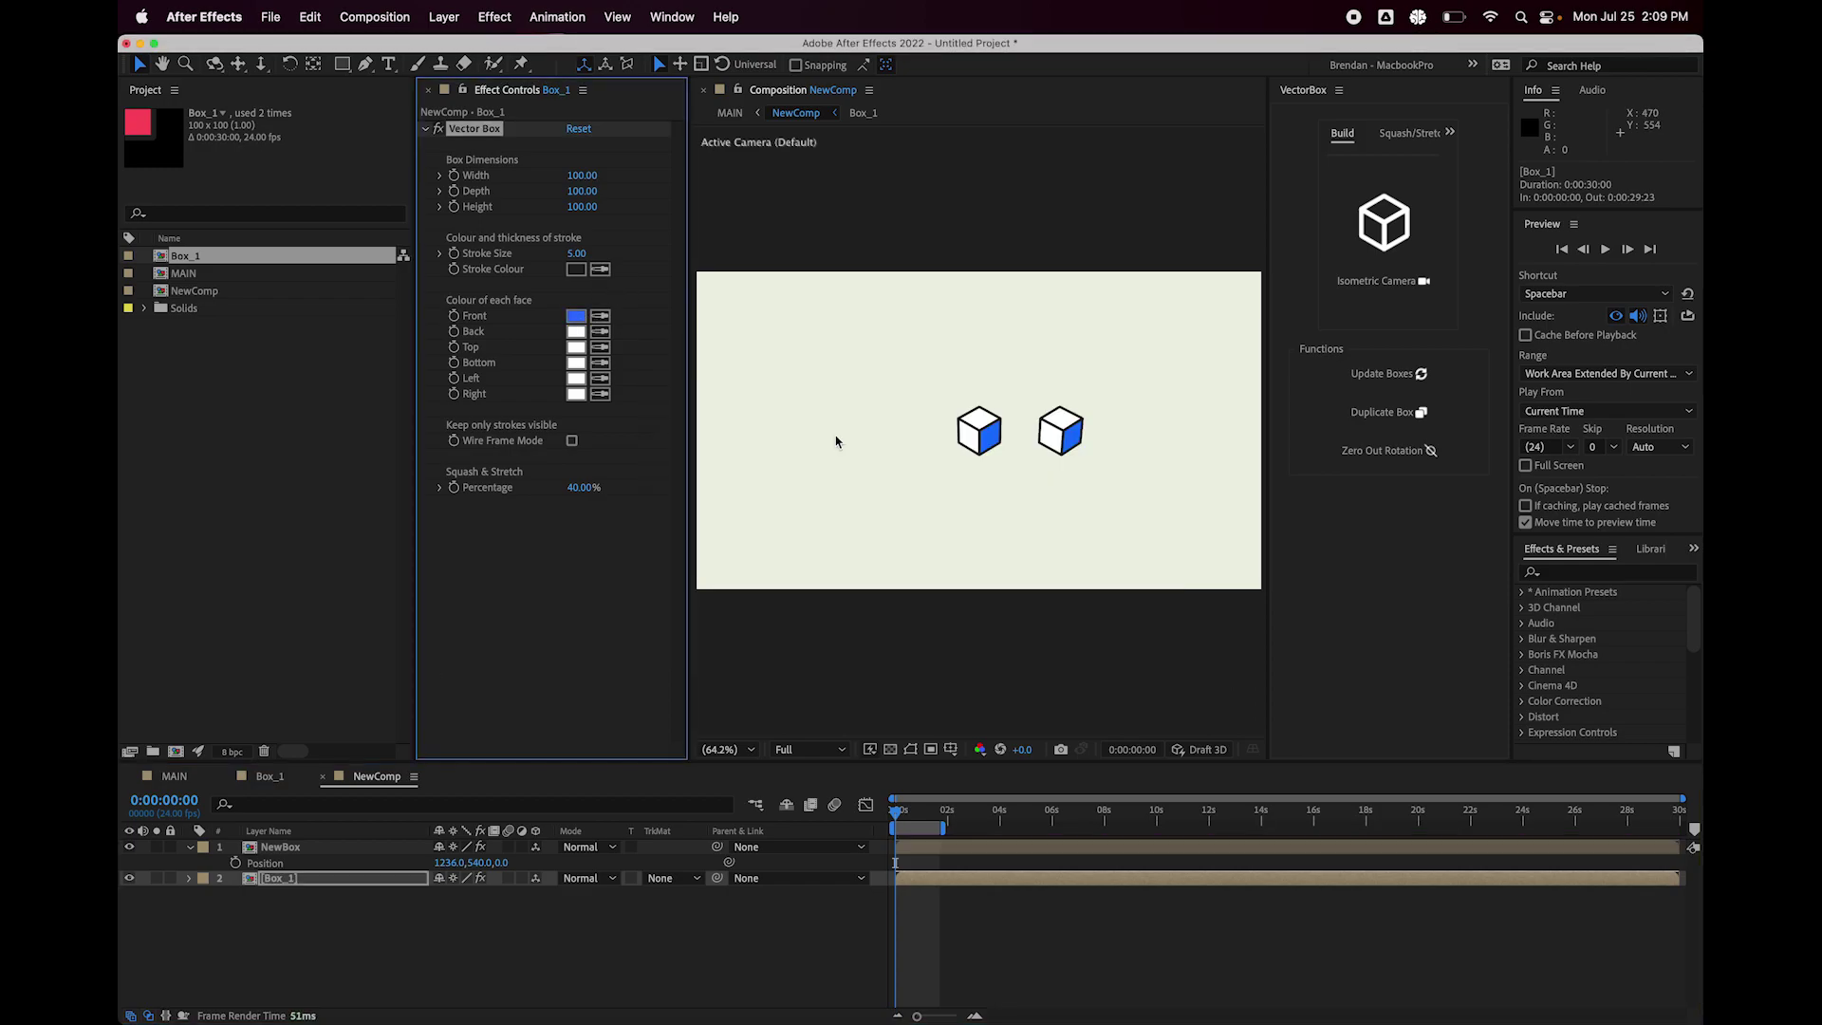
Delete the NewBox layer, then duplicate Box_1 and slide the copy right.
{"action": "left_click", "coordinate": [332, 856]}
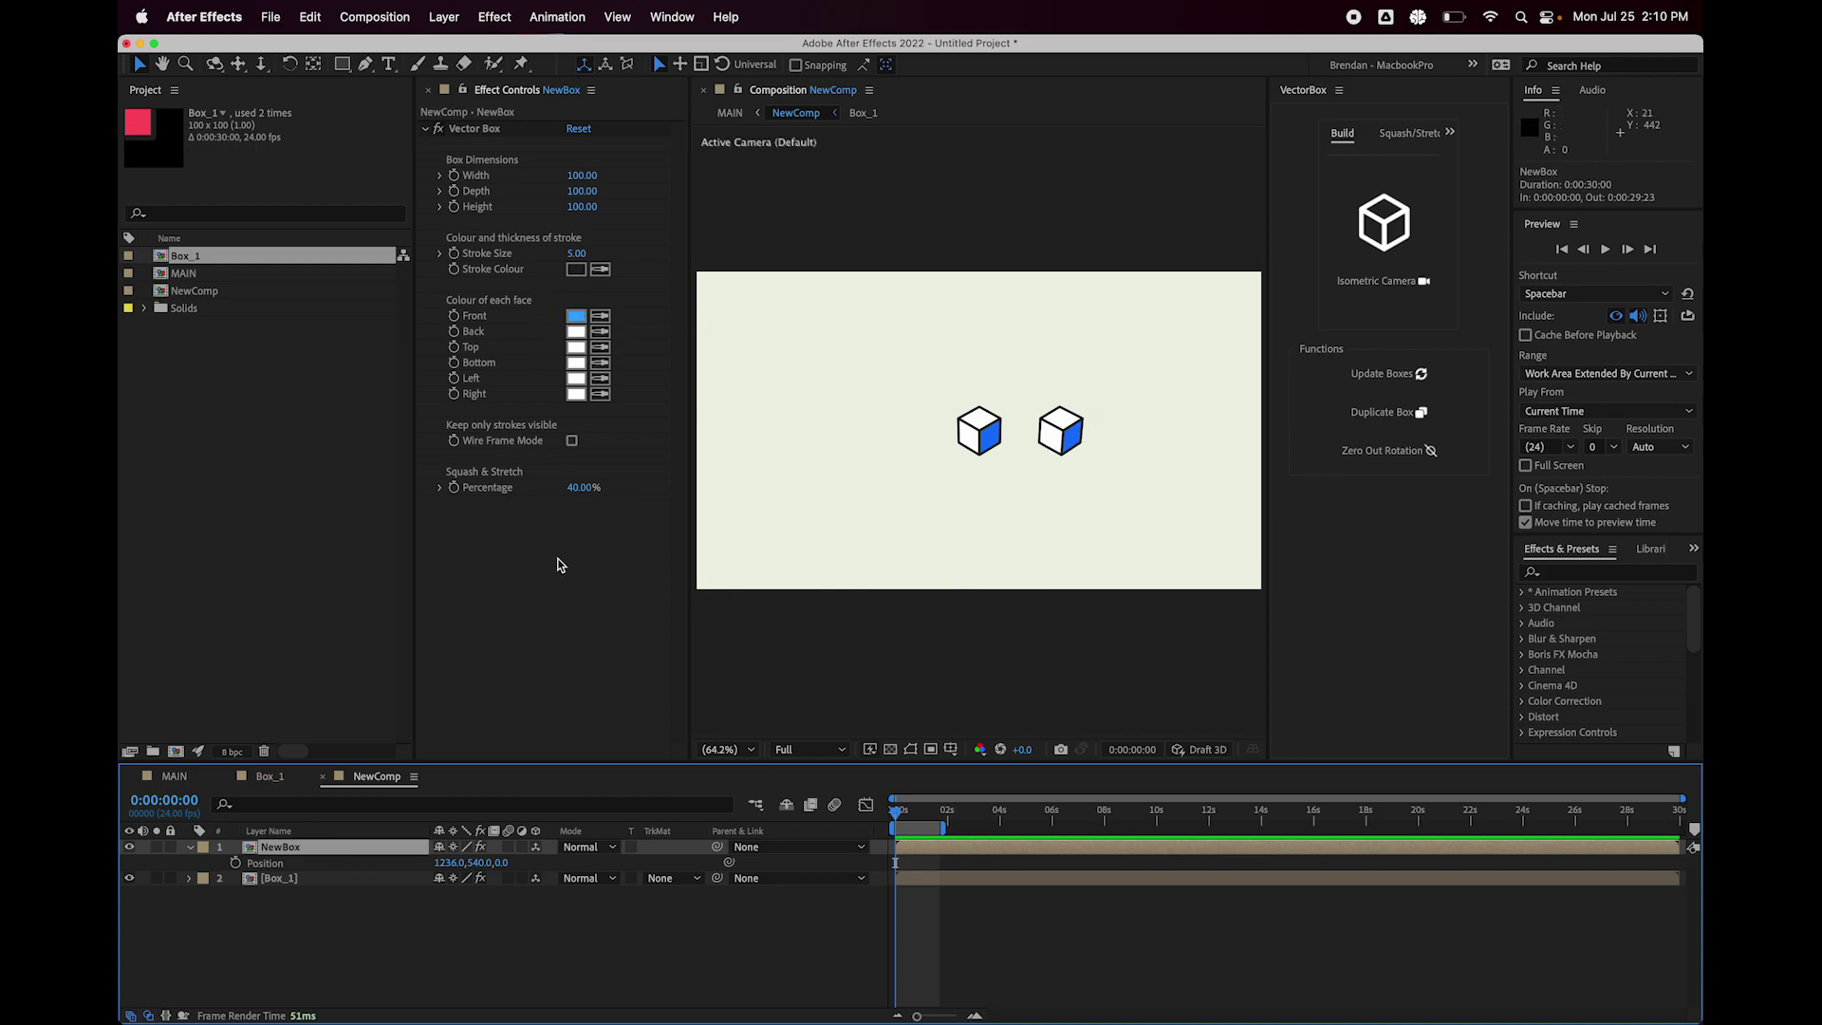
{"action": "key", "text": "Delete"}
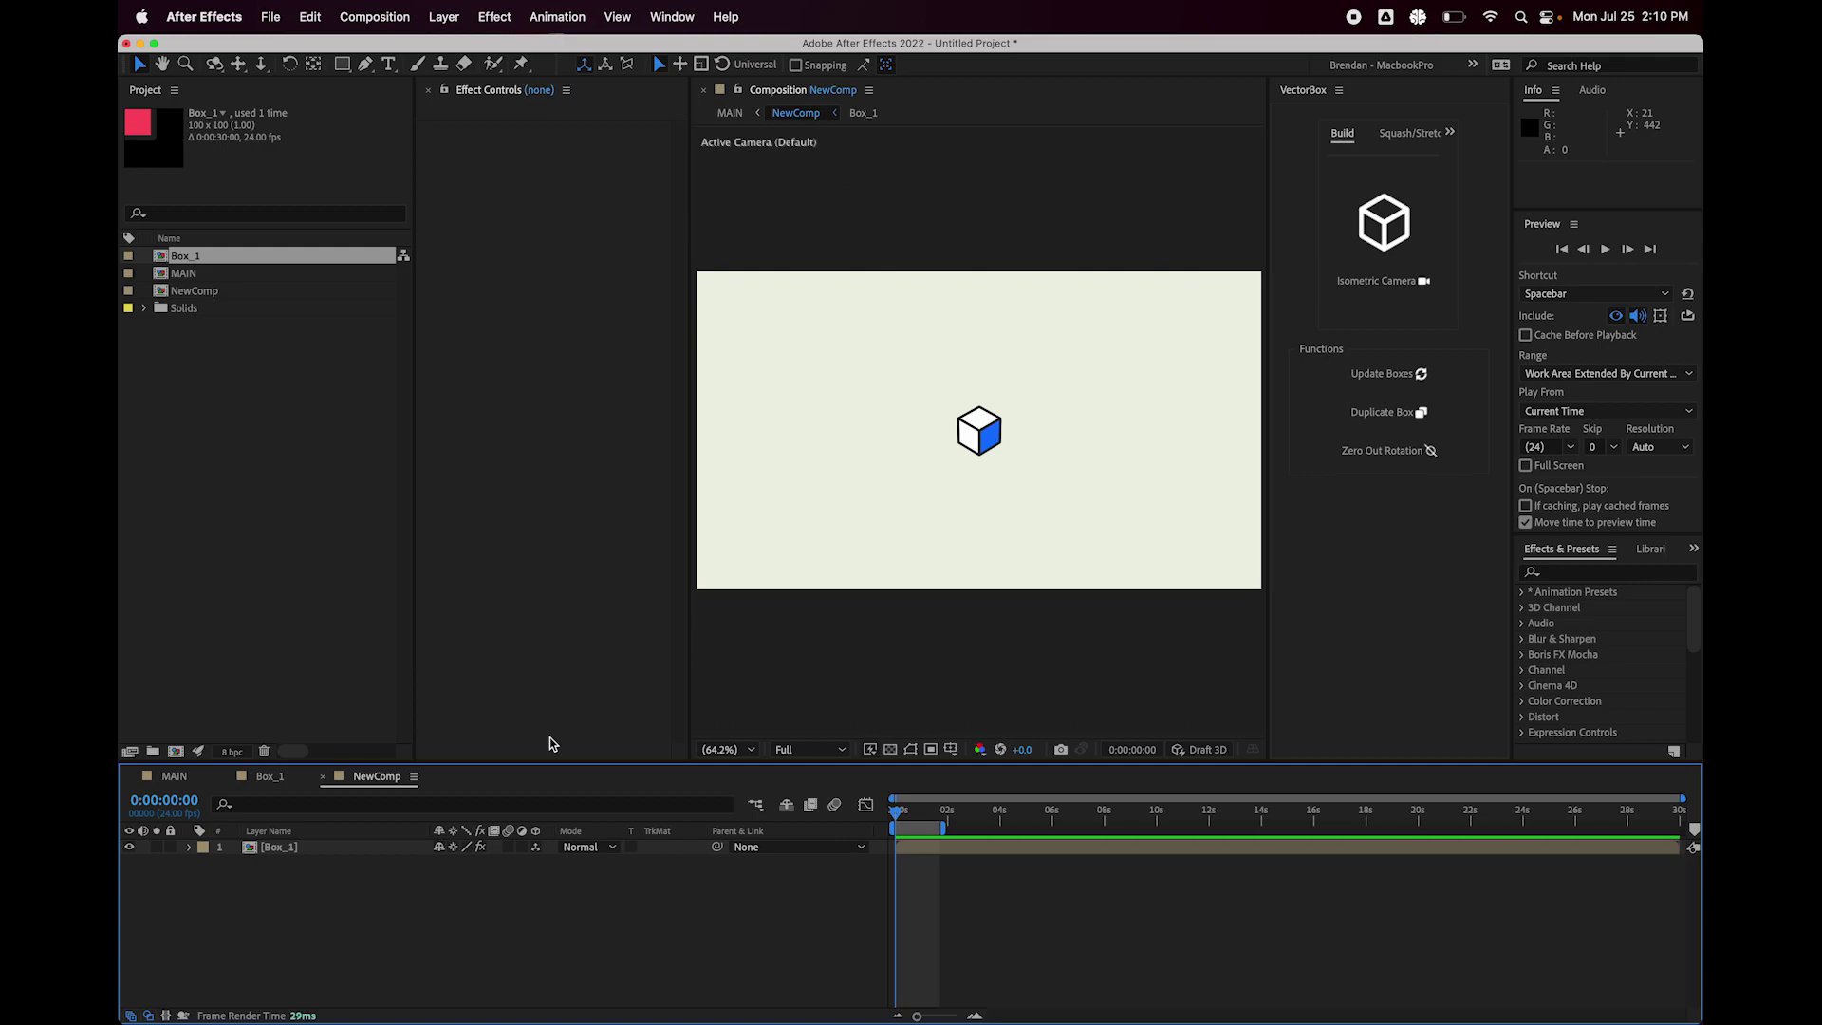
{"action": "left_click", "coordinate": [289, 851]}
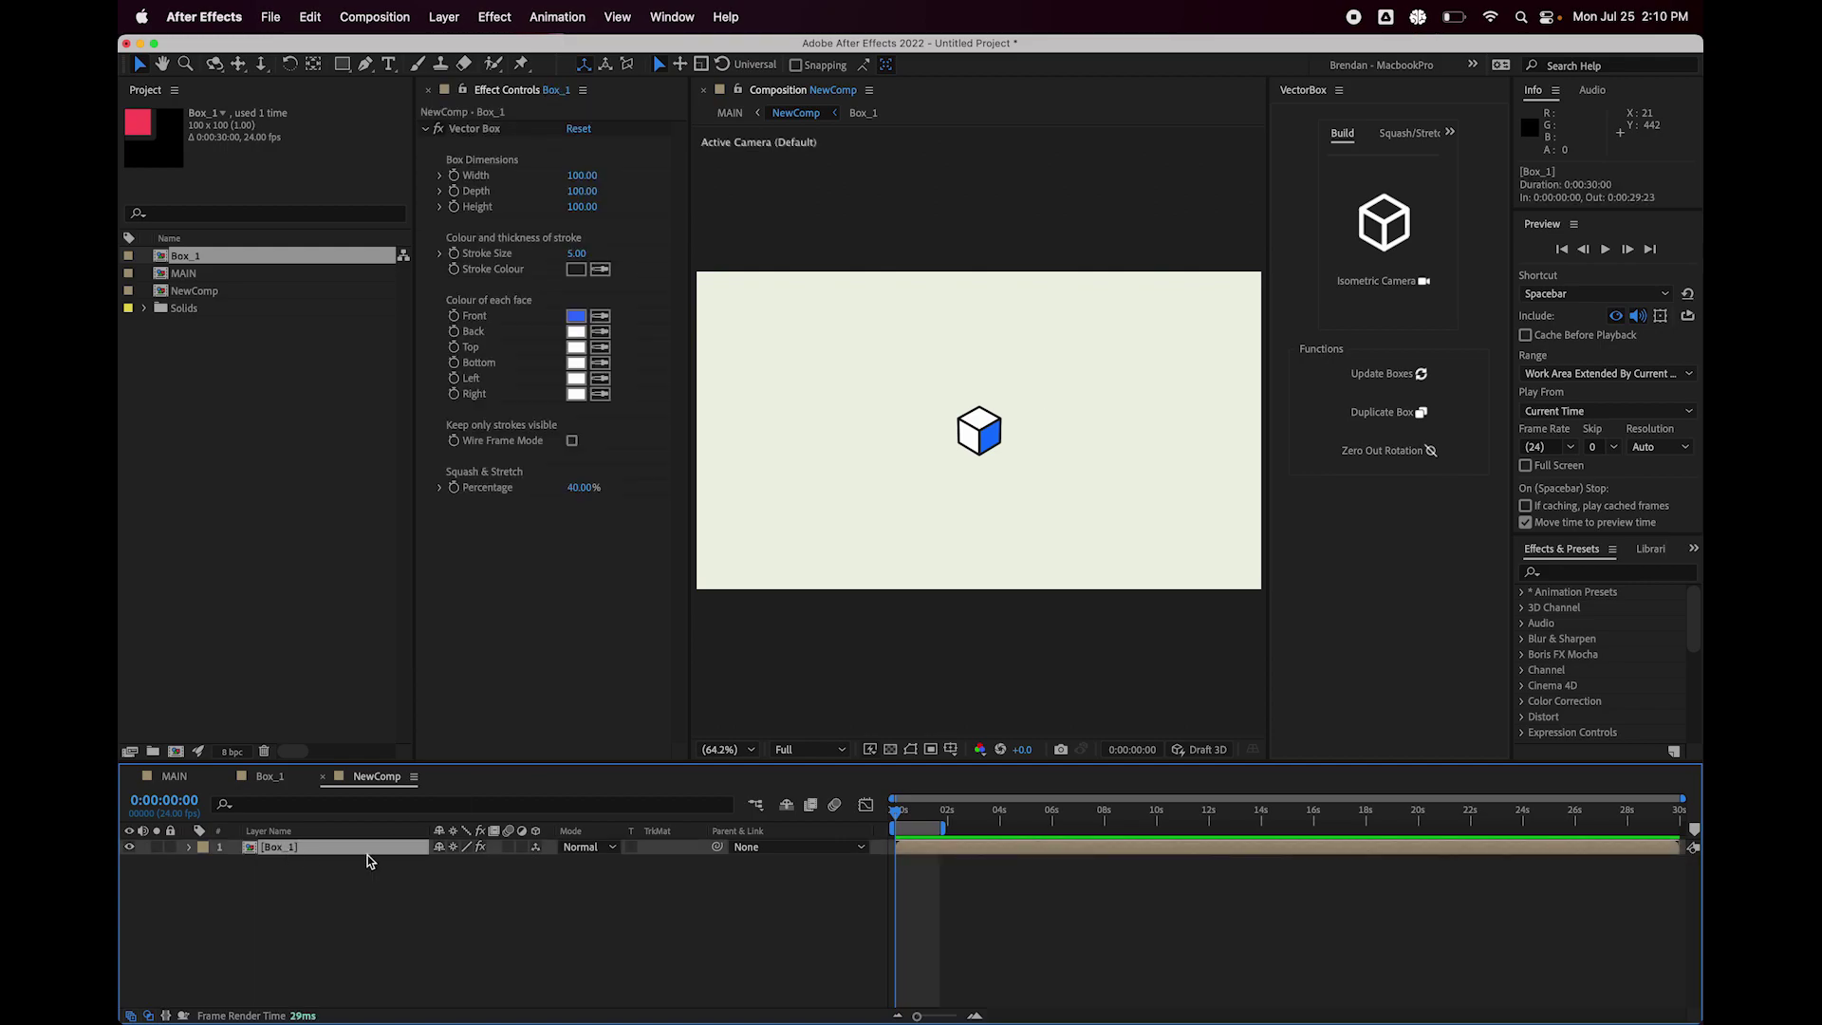
{"action": "left_click", "coordinate": [1409, 421]}
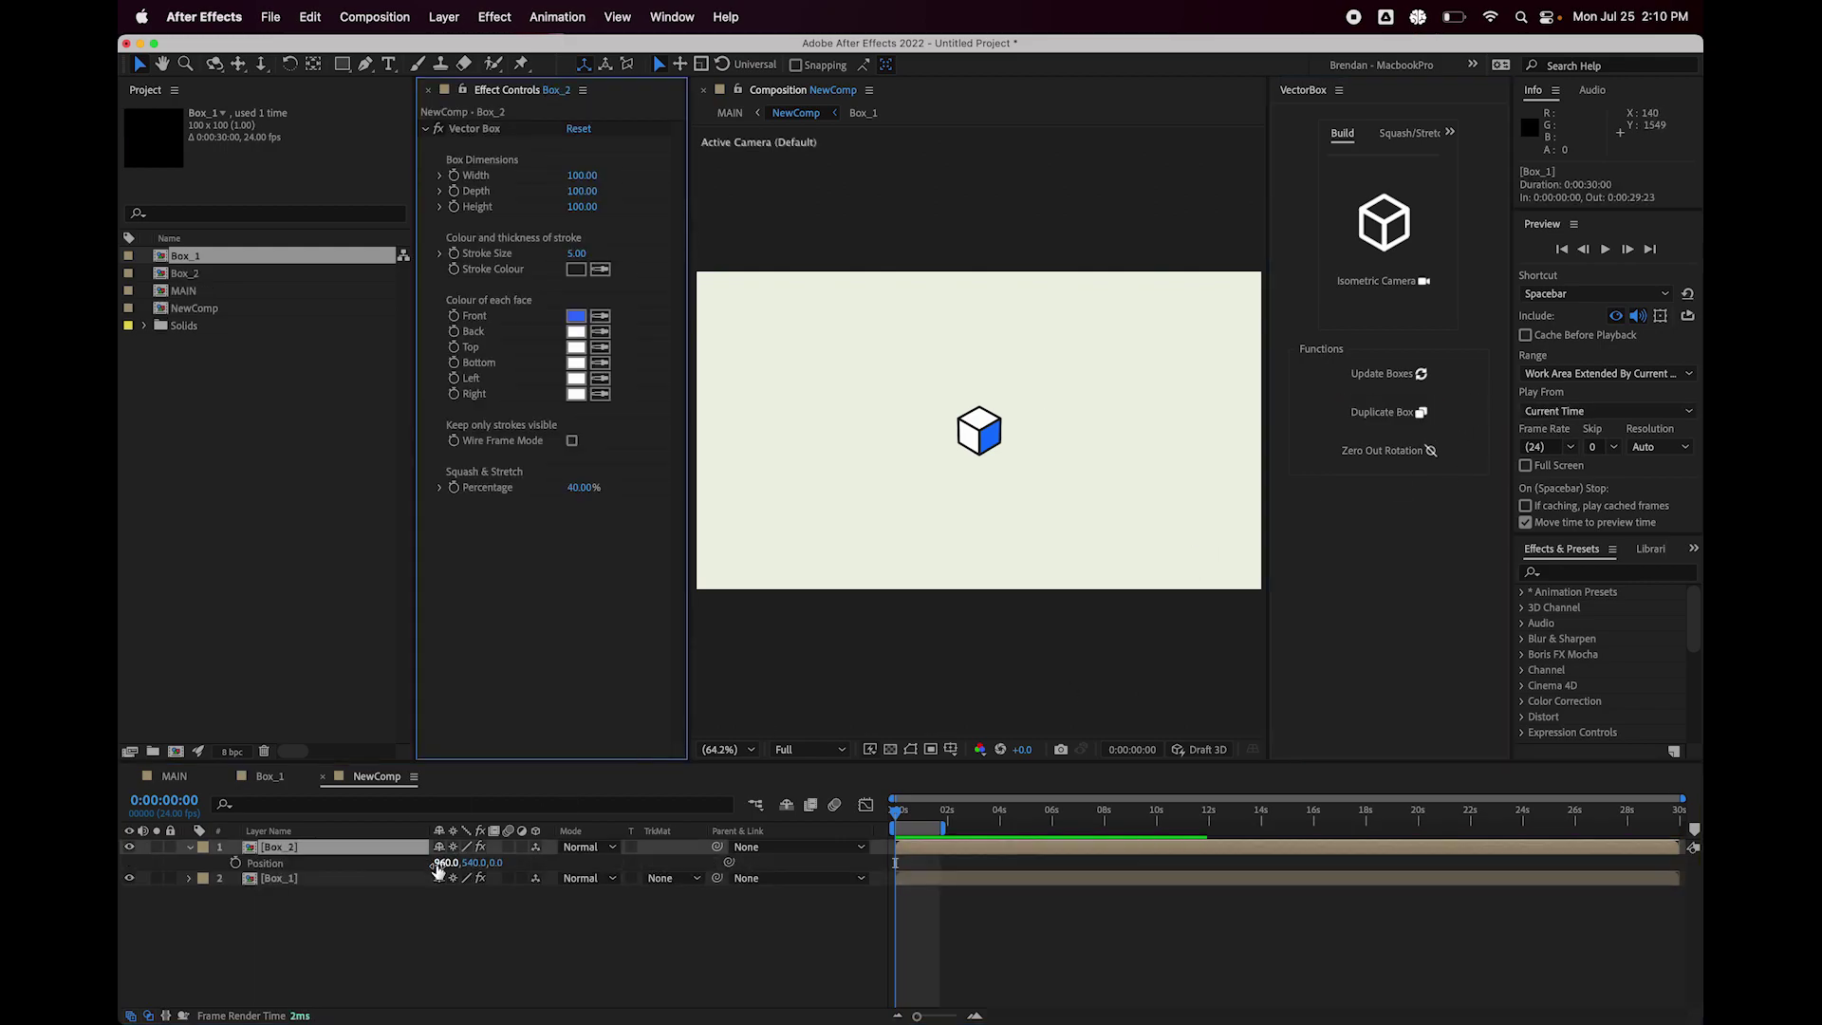
{"action": "left_click_drag", "start_coordinate": [593, 867], "coordinate": [688, 881]}
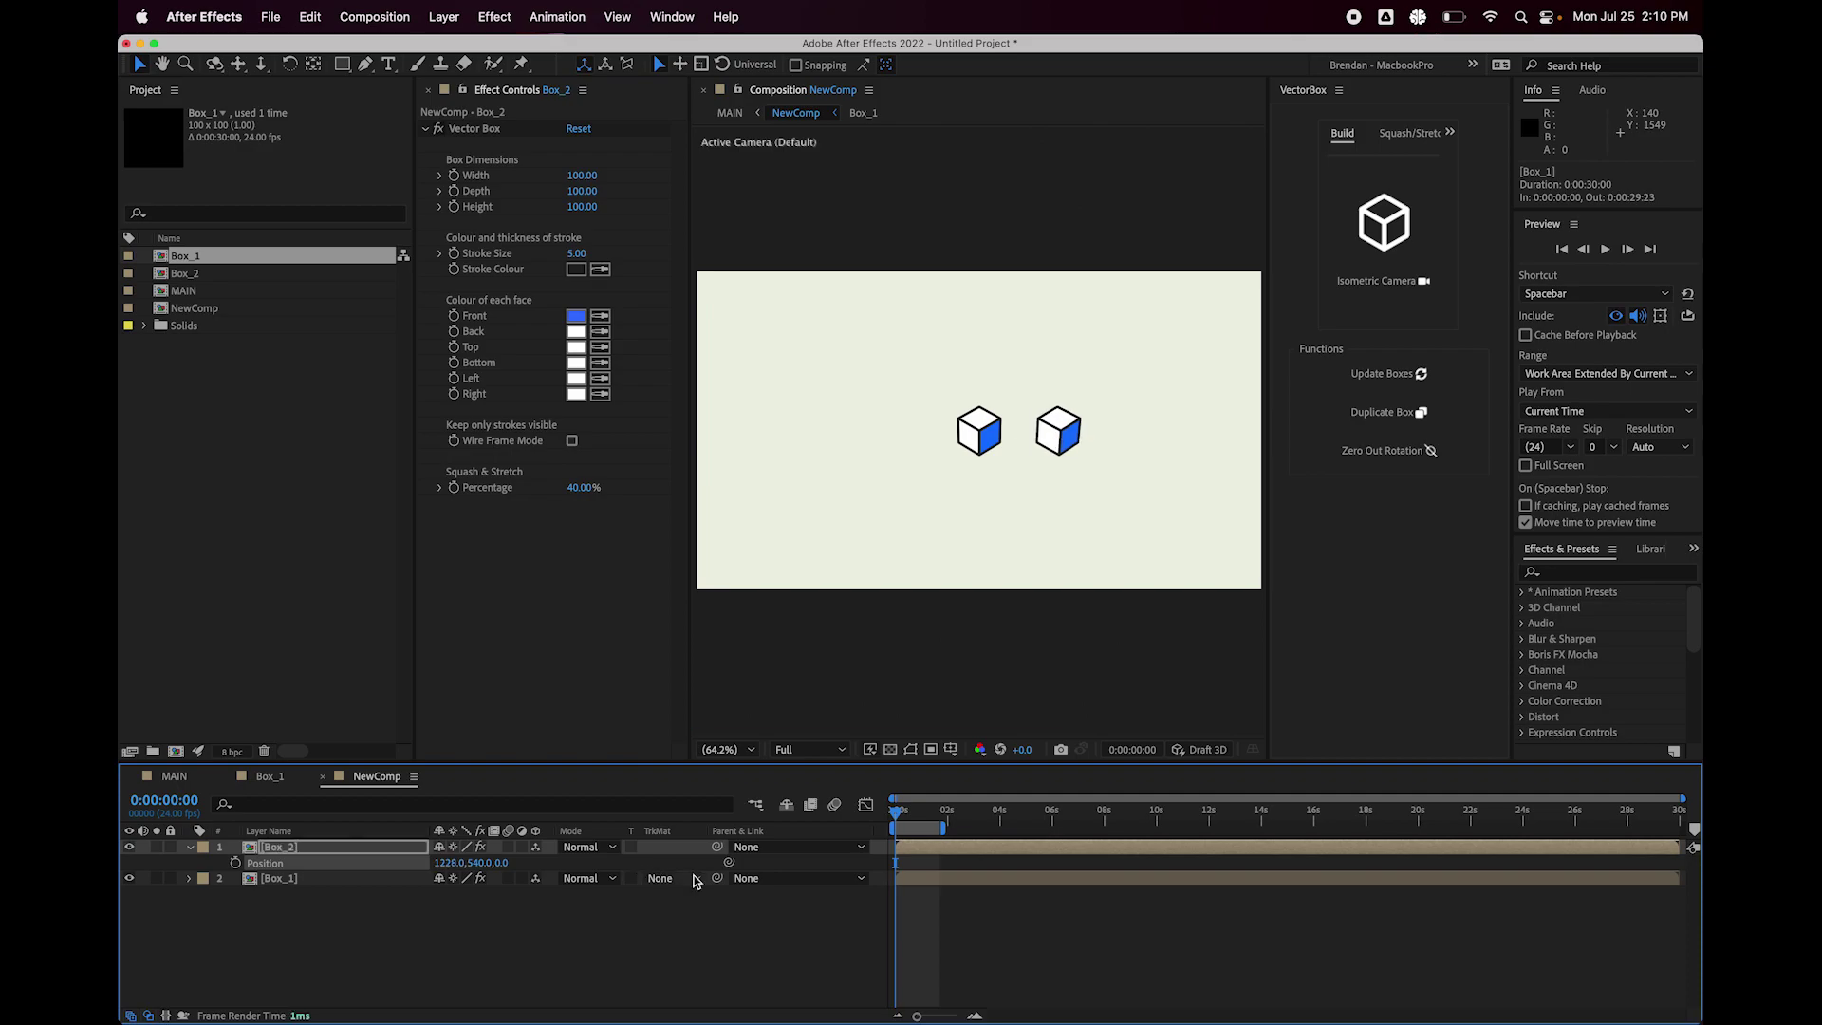
Colour the duplicate's front face orange, then delete the Box_2 layer.
{"action": "left_click", "coordinate": [573, 317]}
{"action": "left_click", "coordinate": [730, 437]}
{"action": "key", "text": "Return"}
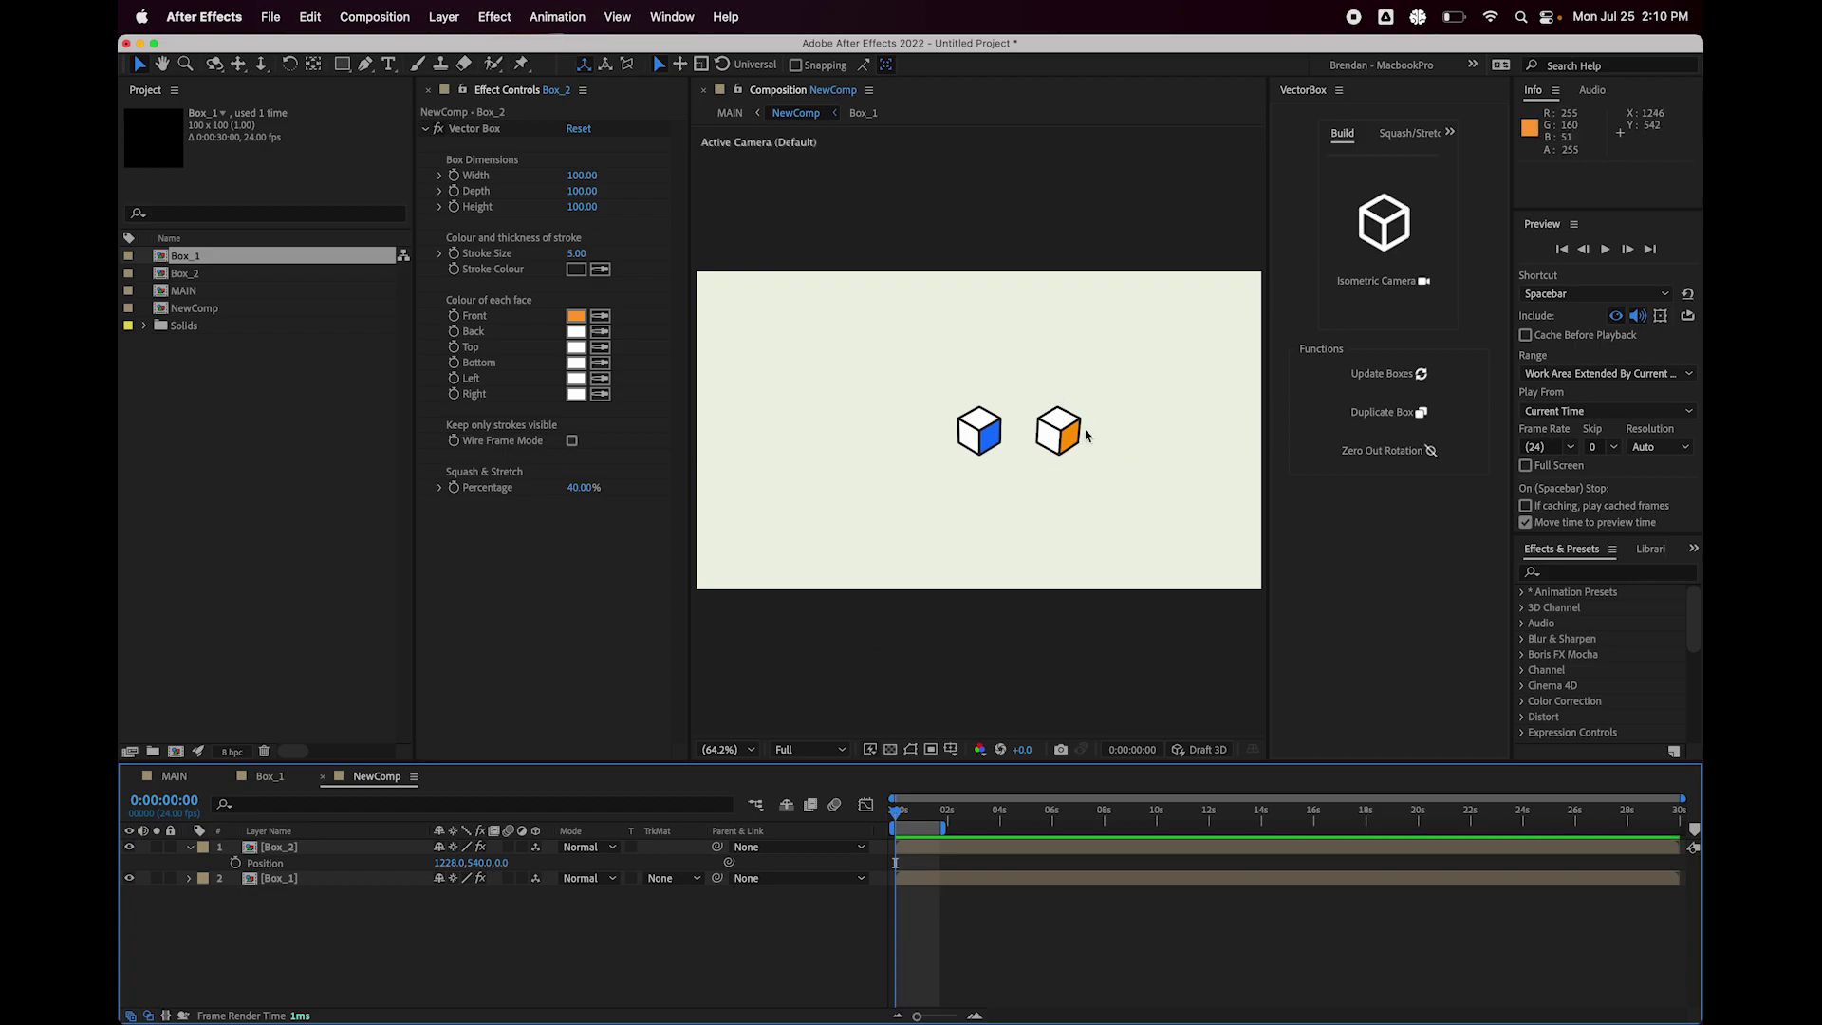
{"action": "key", "text": "Delete"}
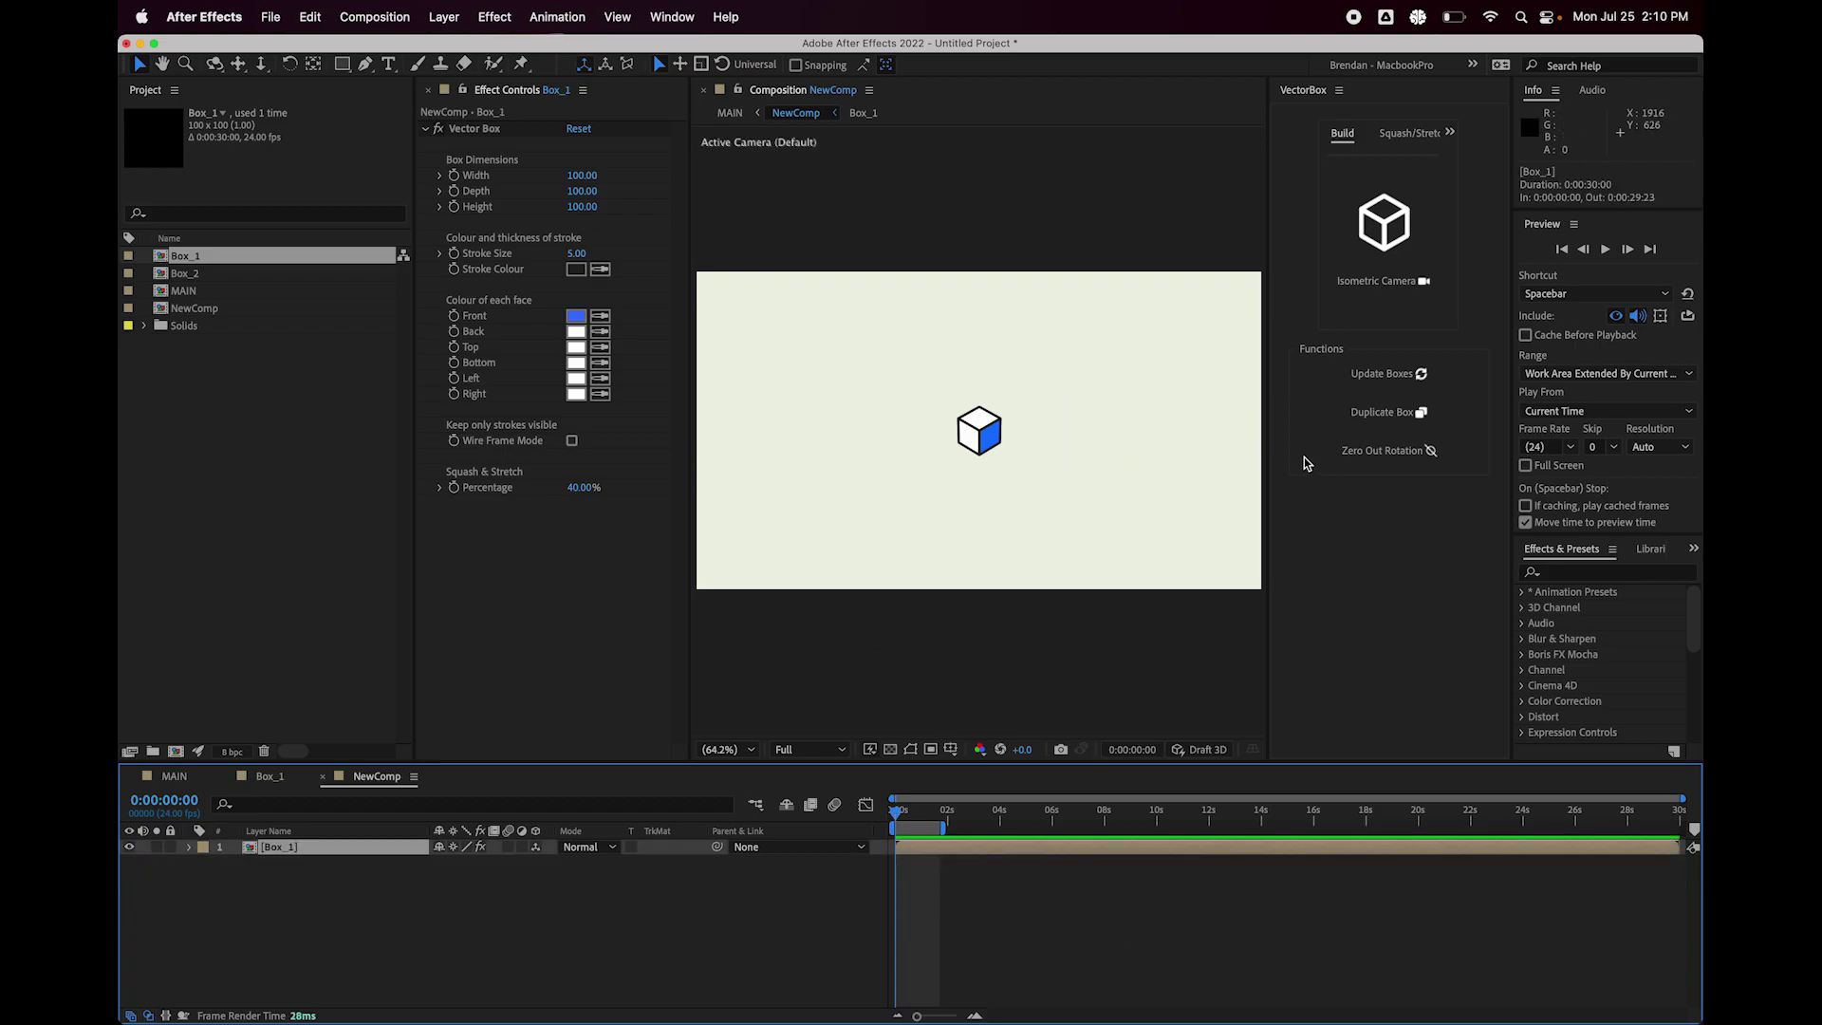
Set Box_1's Width, Depth and Height to 300 in Vector Box.
{"action": "left_click", "coordinate": [587, 177]}
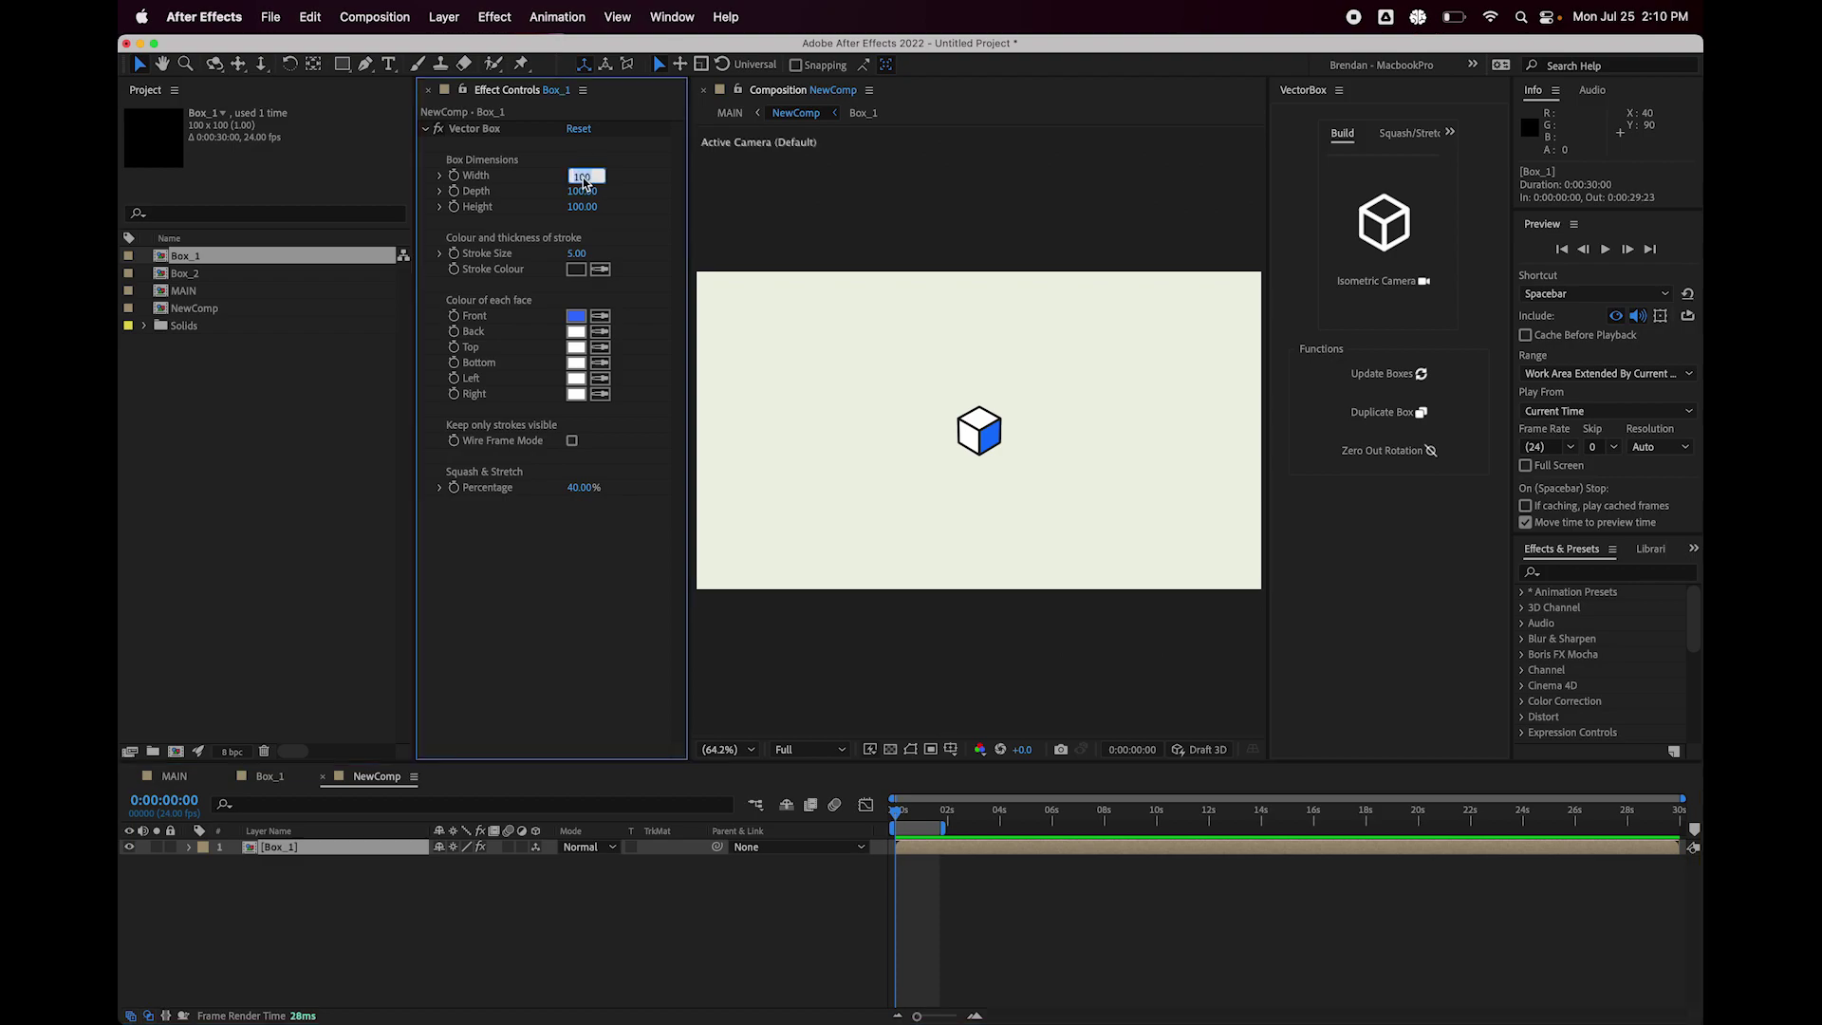
{"action": "type", "text": "300"}
{"action": "key", "text": "Tab"}
{"action": "type", "text": "300"}
{"action": "key", "text": "Tab"}
{"action": "type", "text": "30"}
Give the box a Stroke Size of 10 and a blue-violet stroke colour.
{"action": "key", "text": "Tab"}
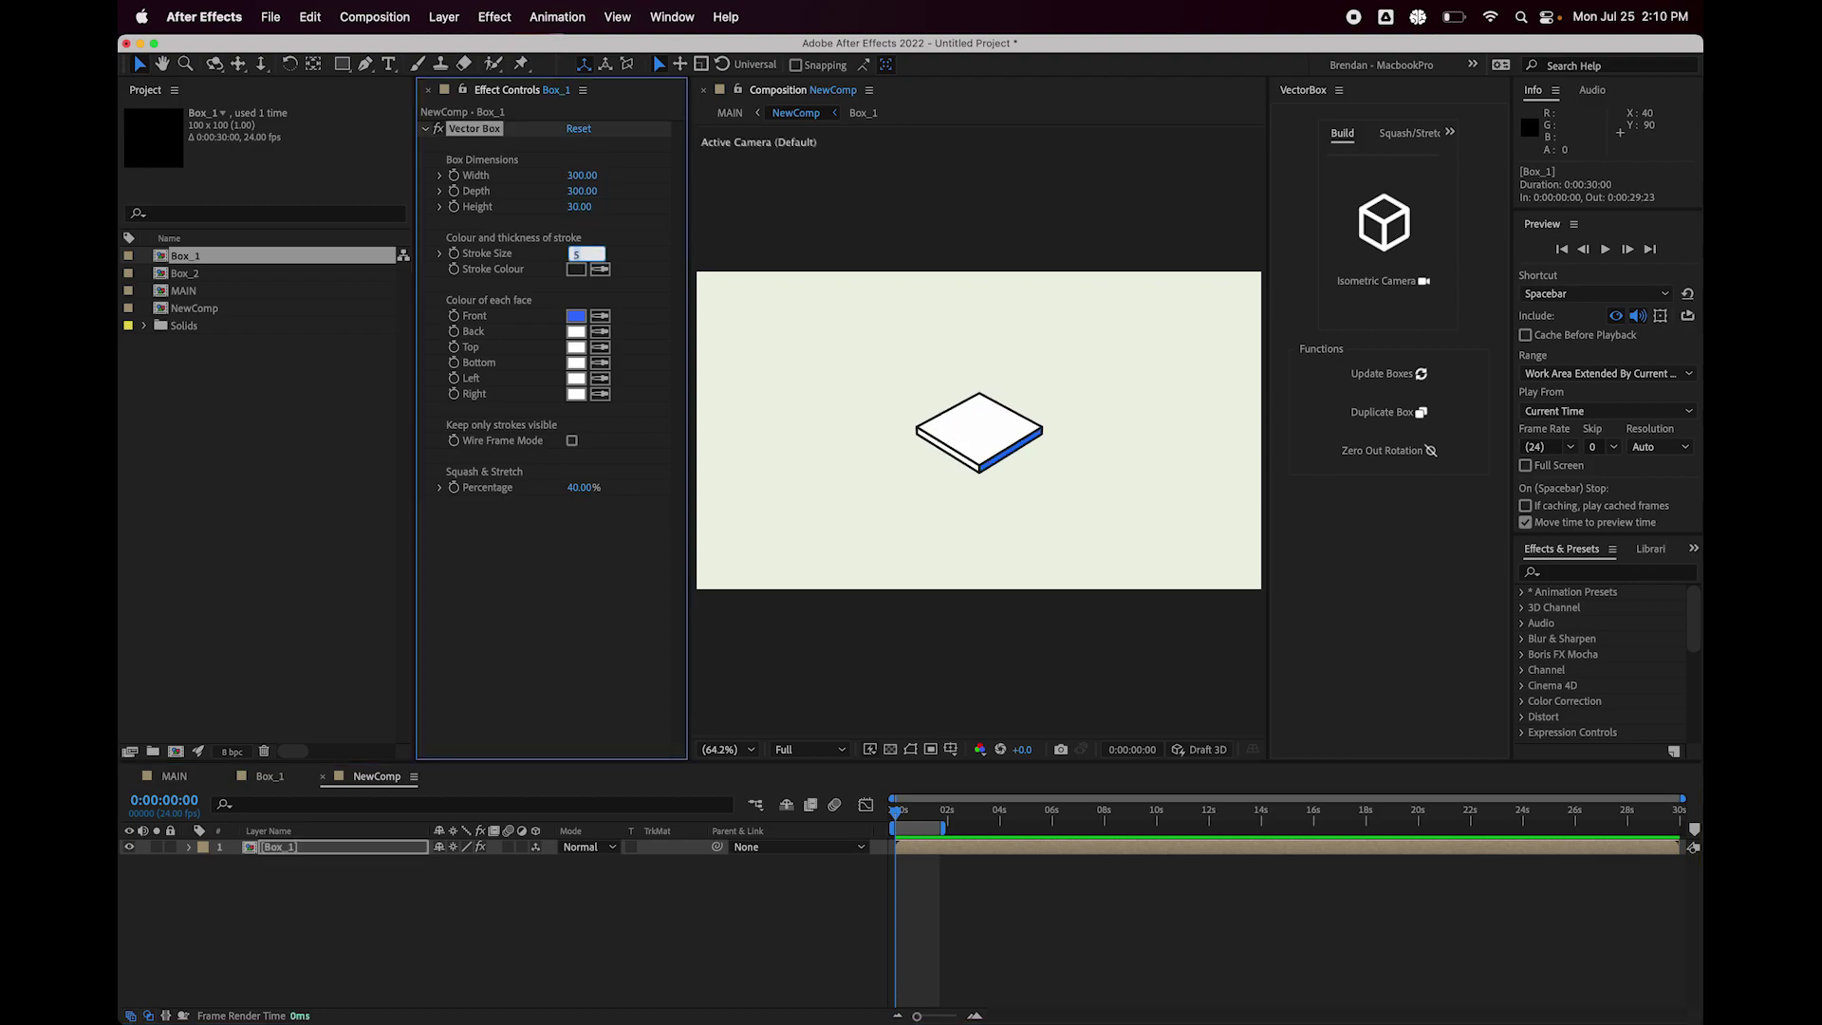
{"action": "left_click", "coordinate": [586, 208]}
{"action": "type", "text": "300"}
{"action": "key", "text": "Tab"}
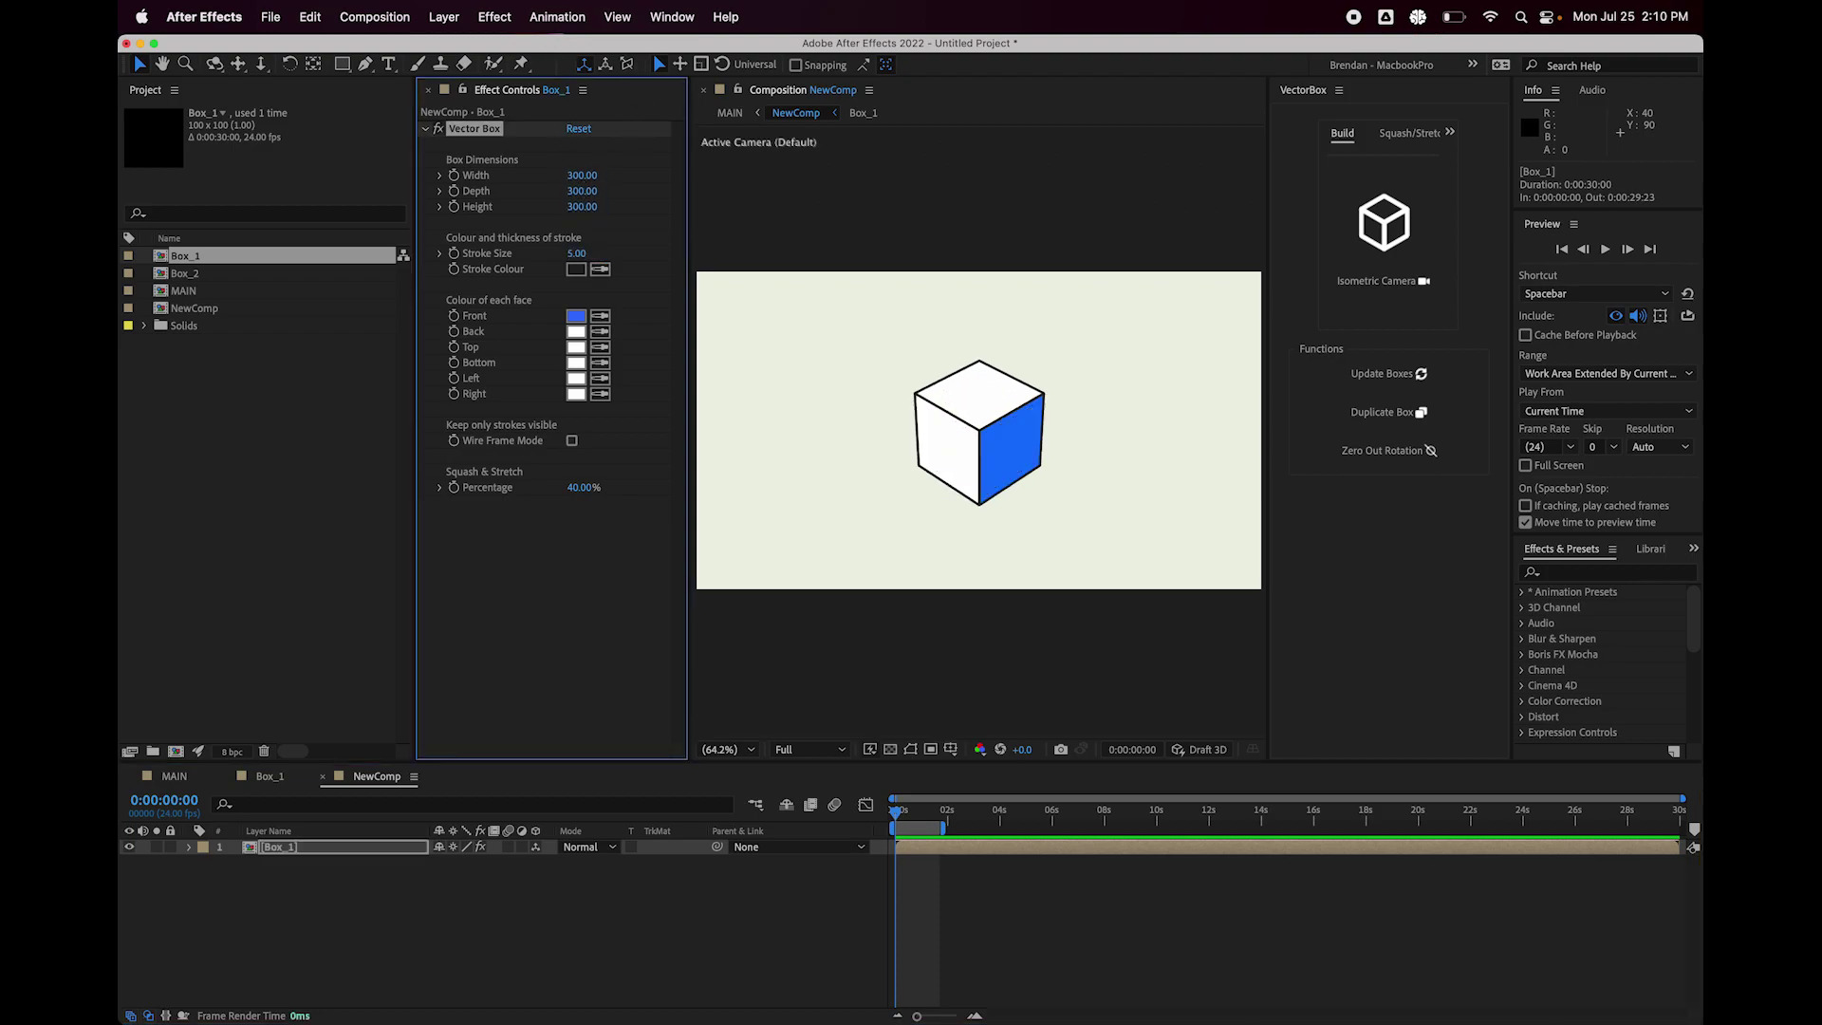
{"action": "type", "text": "10"}
{"action": "key", "text": "Return"}
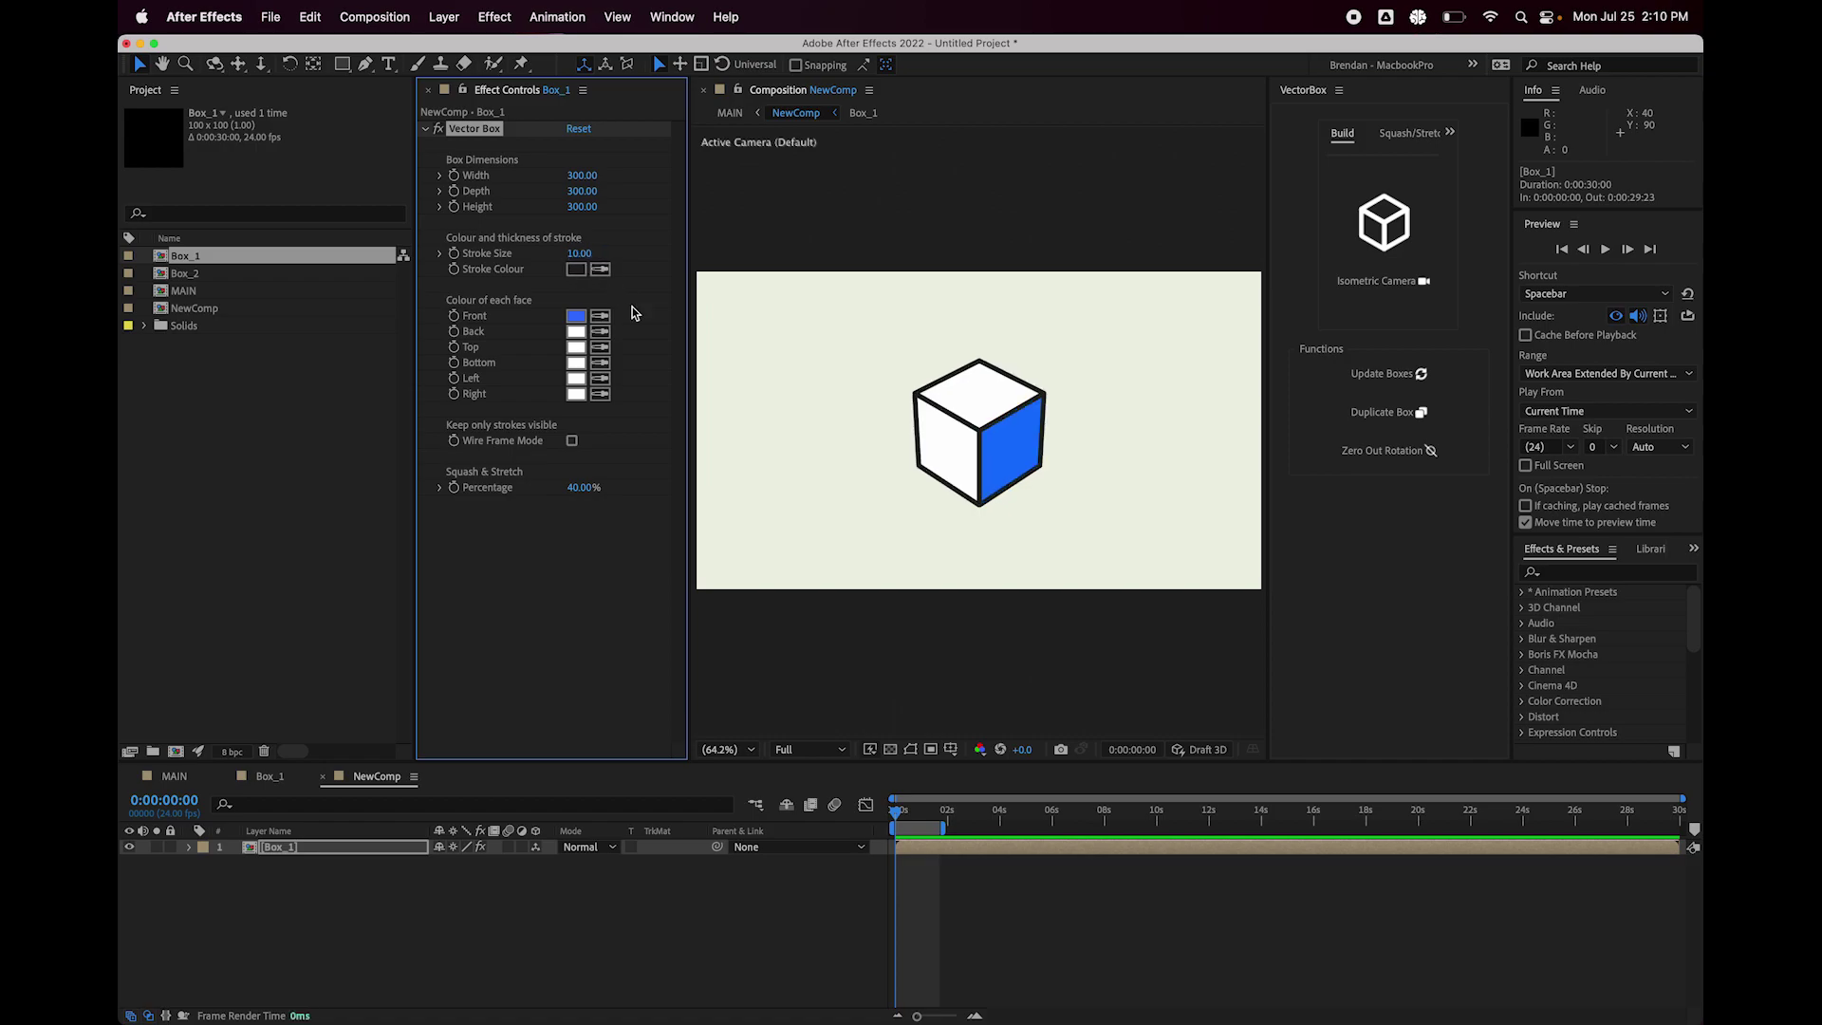
{"action": "left_click", "coordinate": [600, 269]}
{"action": "left_click", "coordinate": [966, 432]}
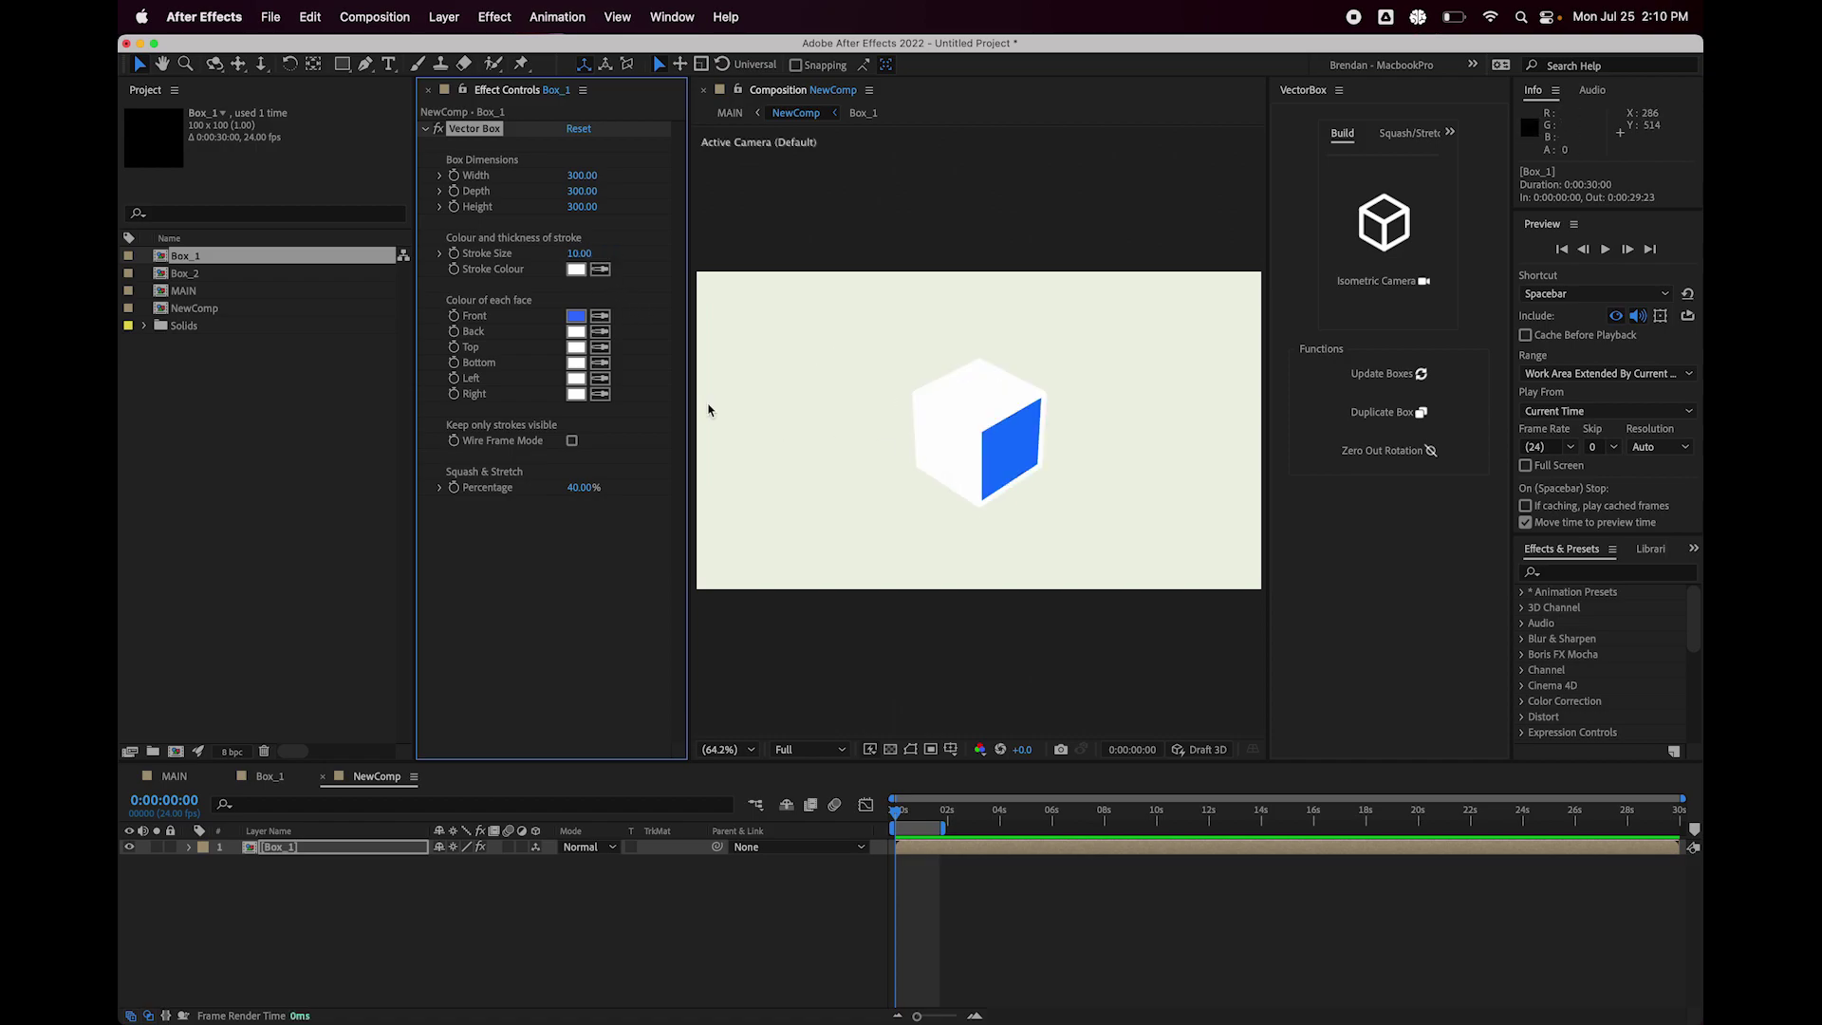
{"action": "left_click", "coordinate": [577, 269]}
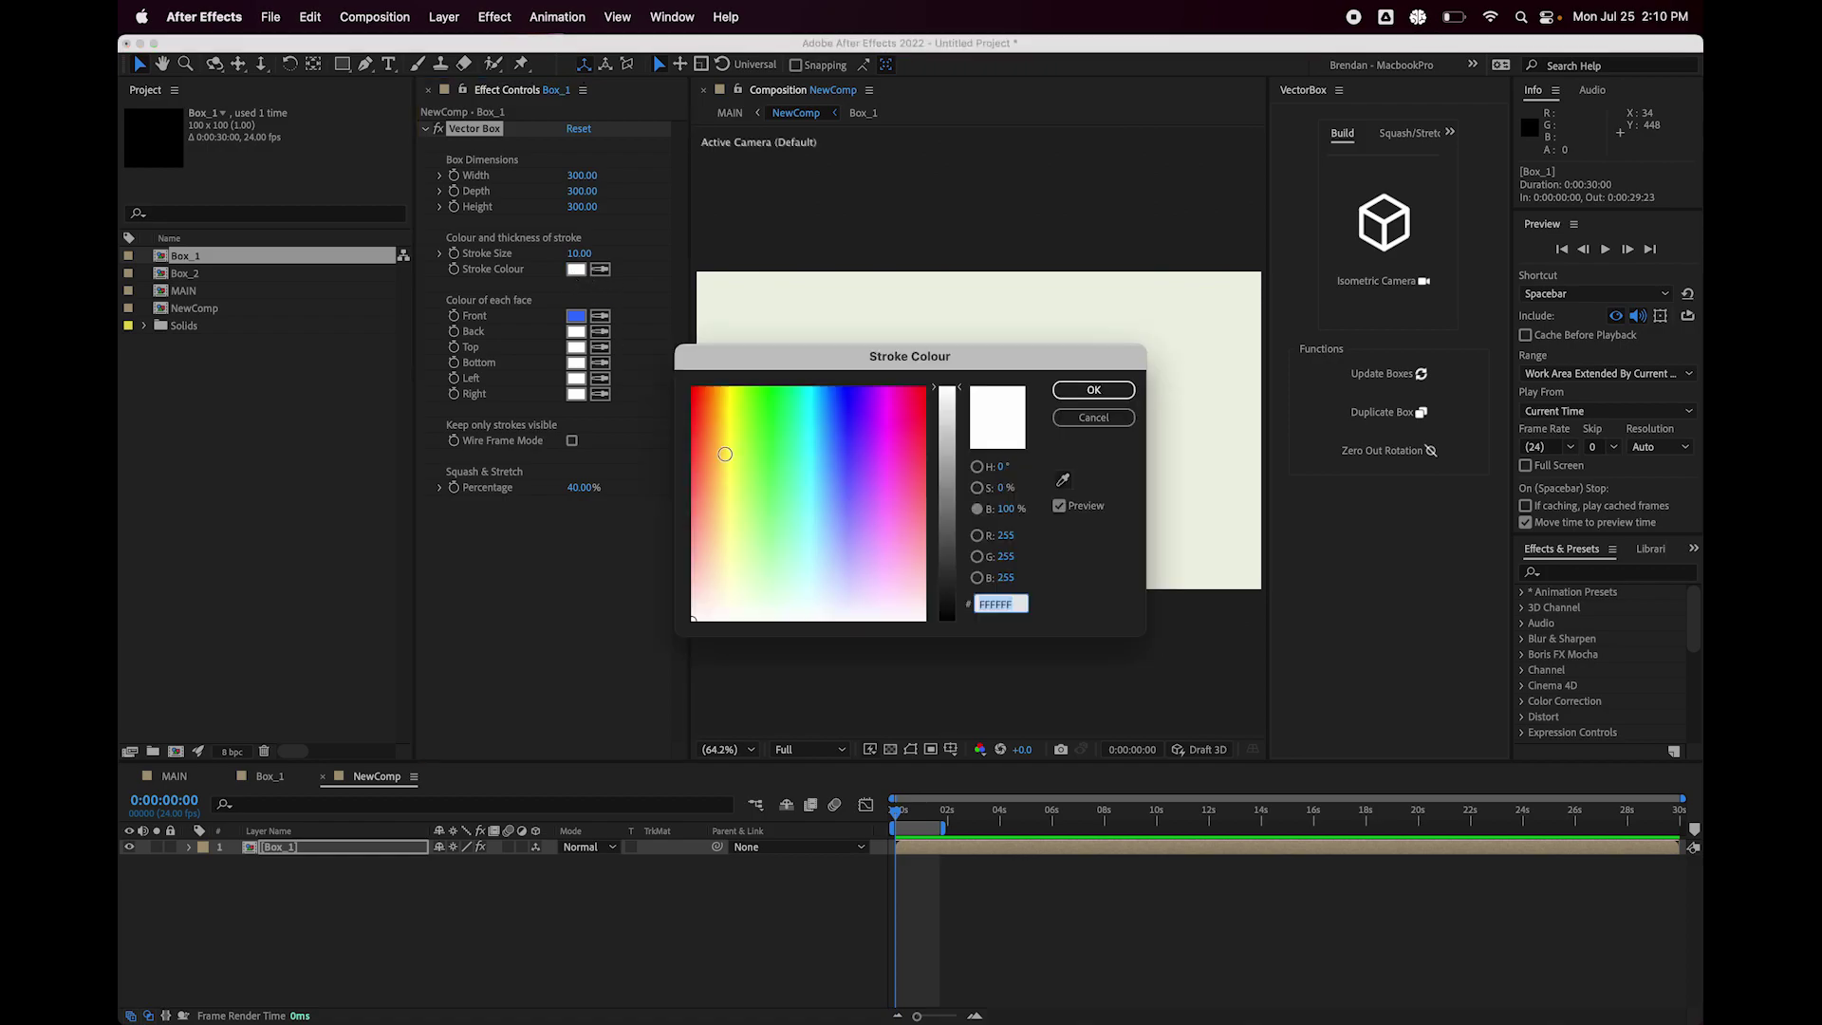
{"action": "left_click", "coordinate": [849, 429]}
{"action": "key", "text": "Return"}
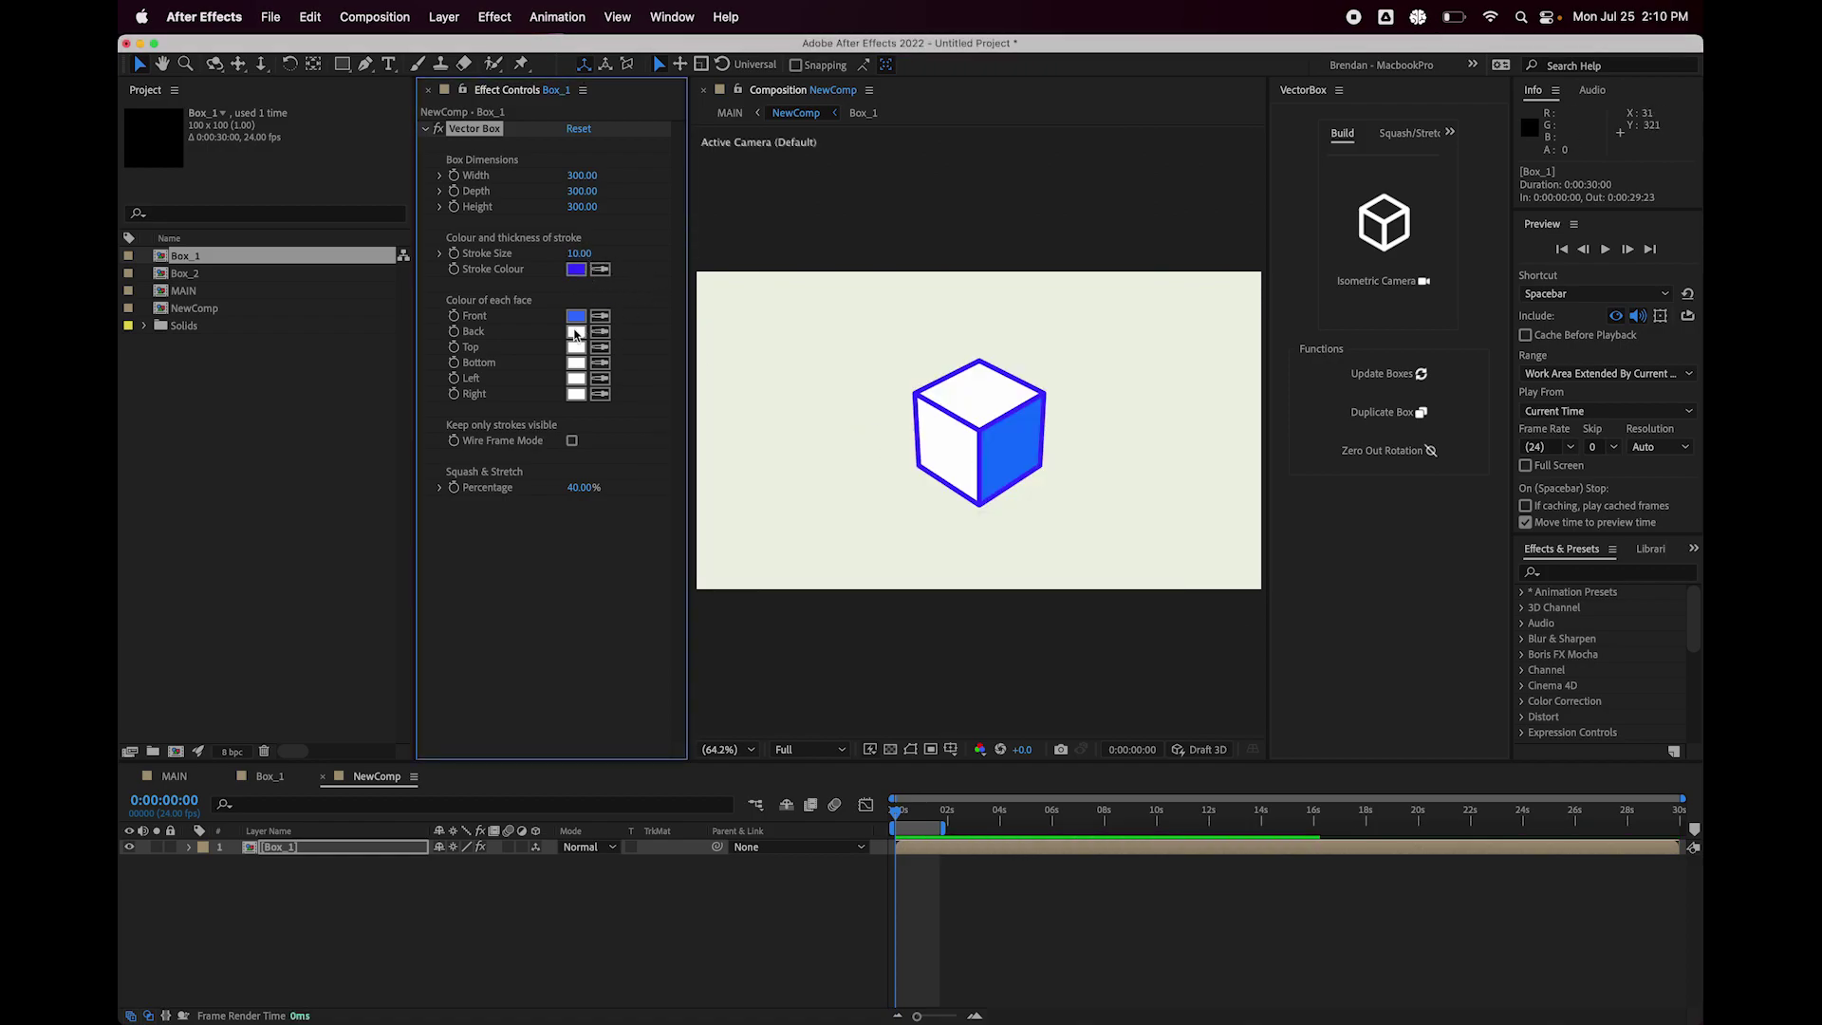
Make the Front colour magenta, then build a new box and undo it.
{"action": "left_click", "coordinate": [576, 316]}
{"action": "left_click_drag", "start_coordinate": [887, 462], "coordinate": [888, 415]}
{"action": "key", "text": "Return"}
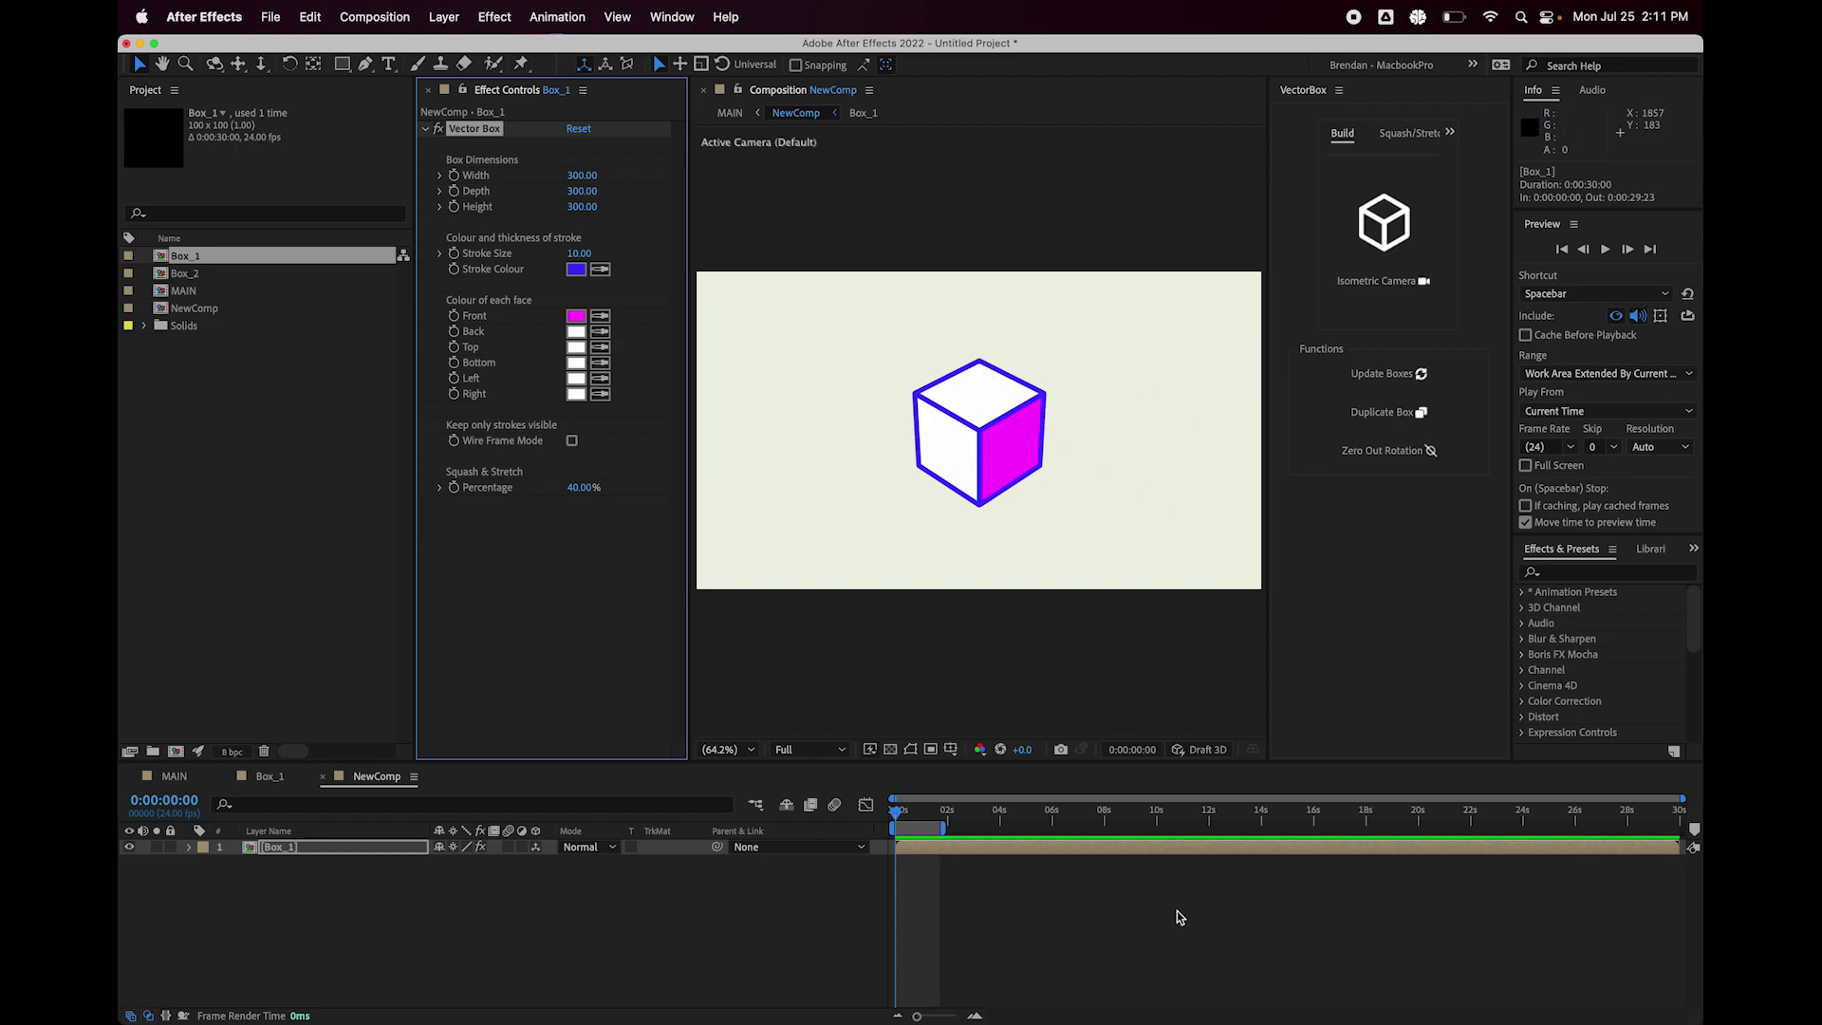
{"action": "left_click", "coordinate": [1383, 222]}
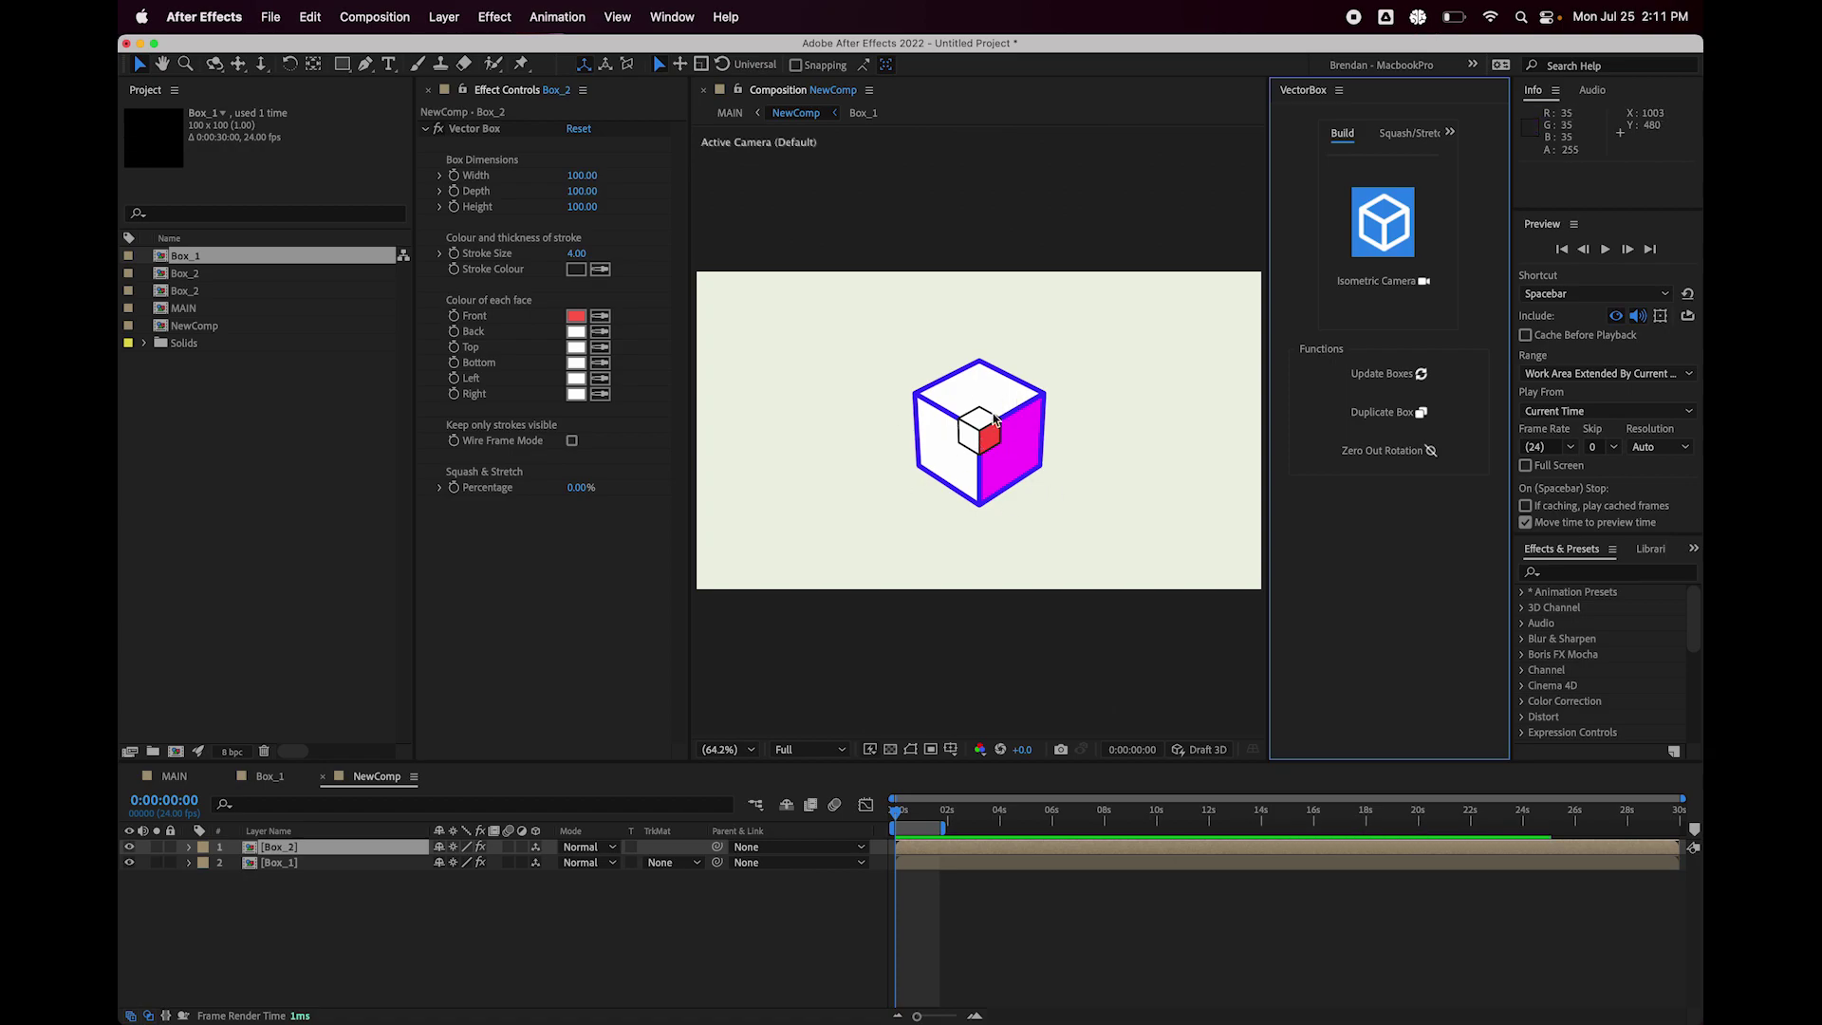
{"action": "key", "text": "super+z"}
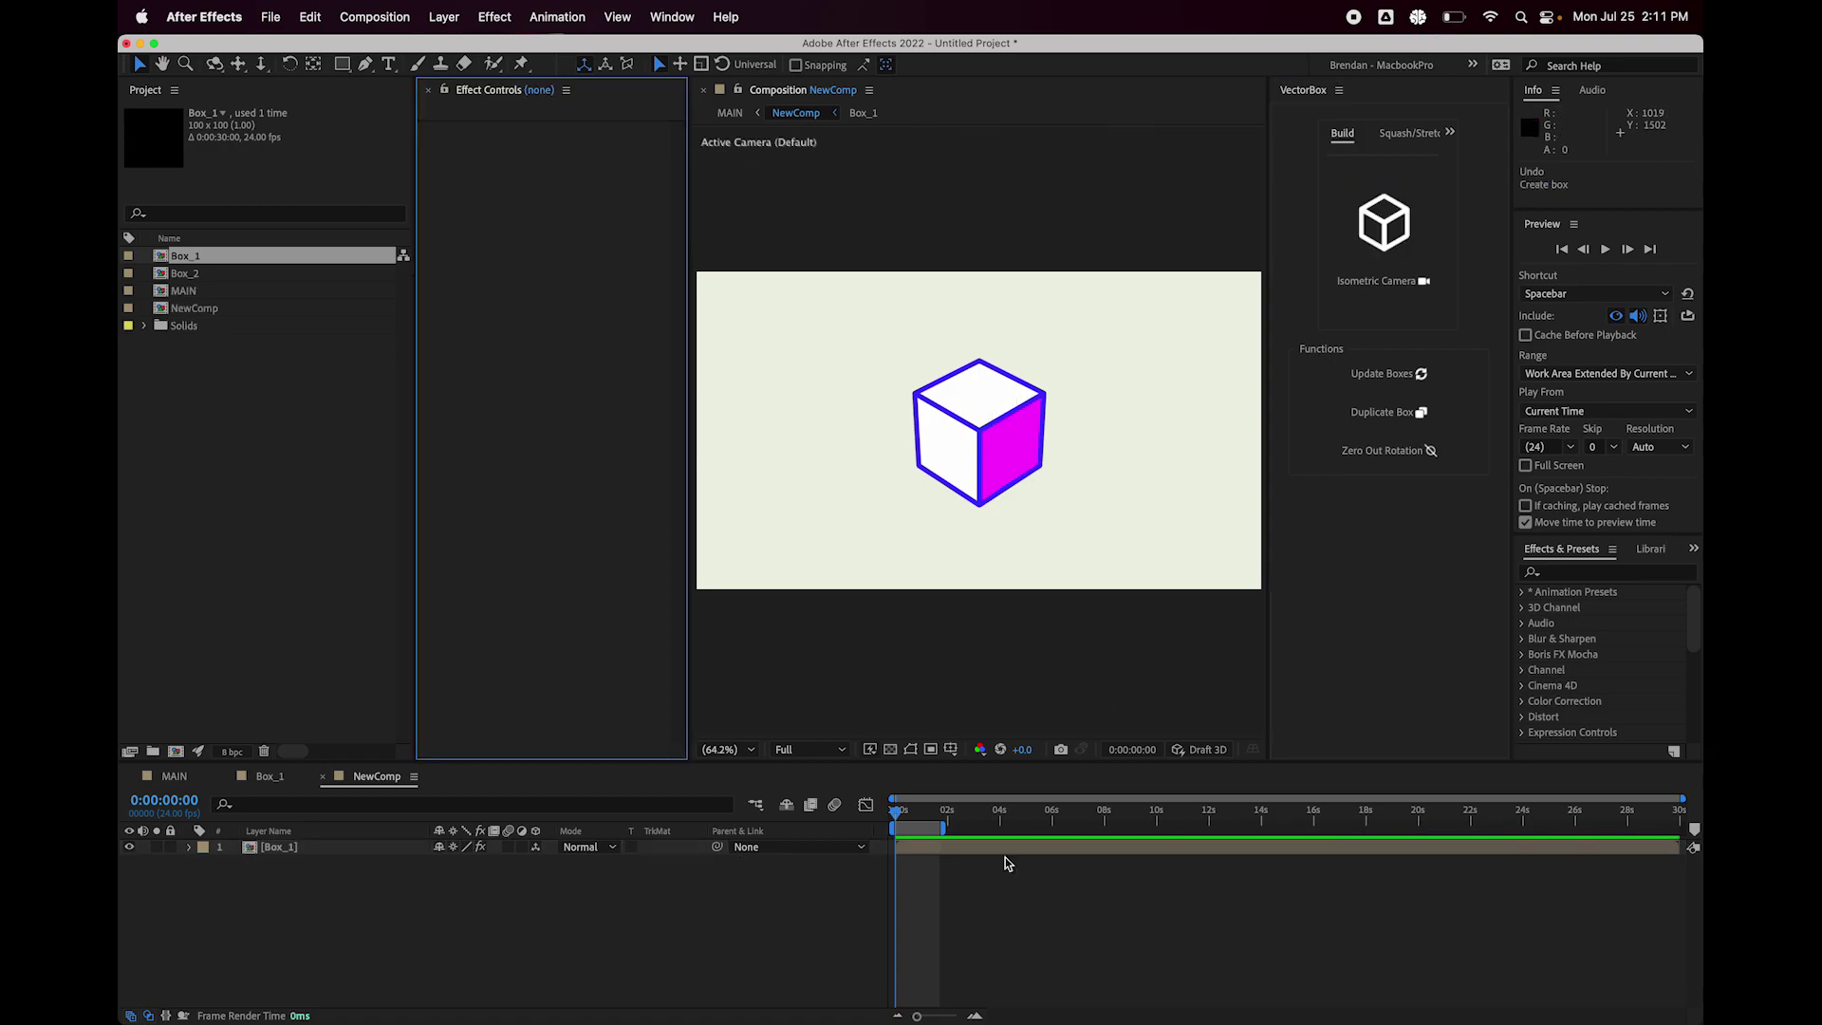
Duplicate Box_1 and slide the Box_3 copy beside the first cube.
{"action": "left_click", "coordinate": [989, 858]}
{"action": "left_click", "coordinate": [1405, 414]}
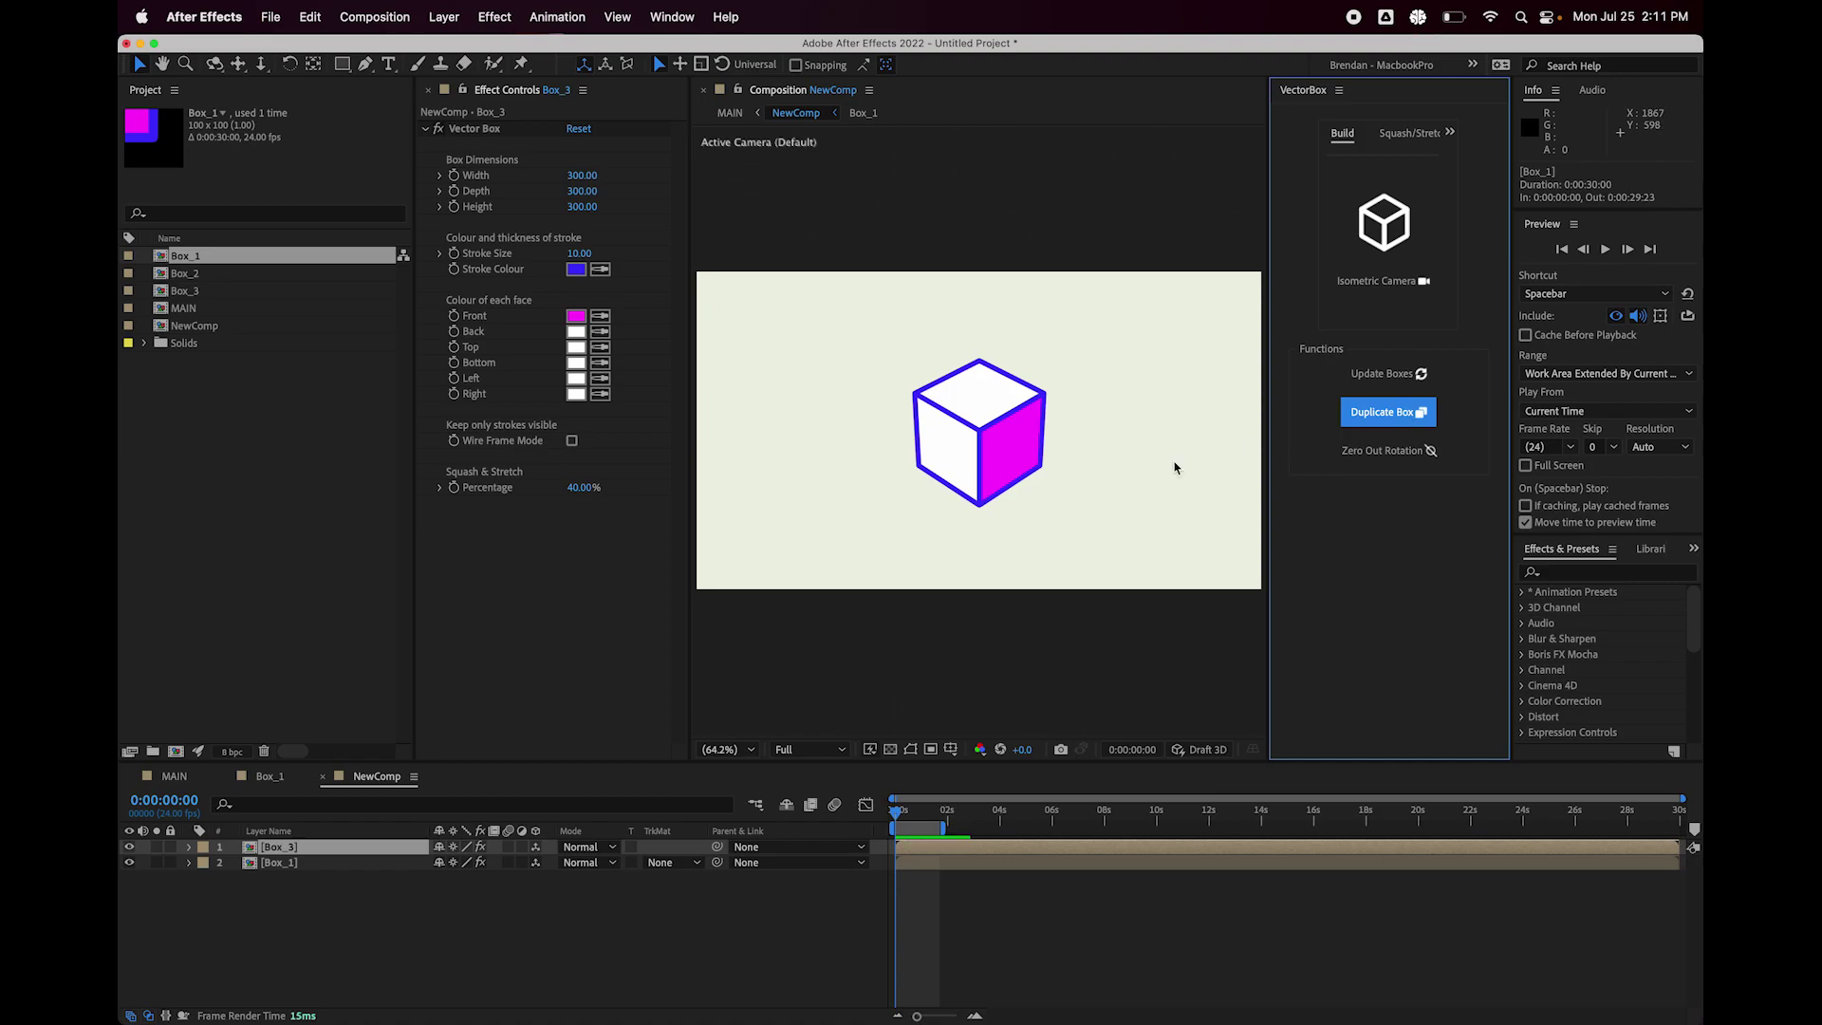
{"action": "left_click", "coordinate": [564, 343]}
{"action": "key", "text": "p"}
{"action": "left_click_drag", "start_coordinate": [444, 863], "coordinate": [935, 902]}
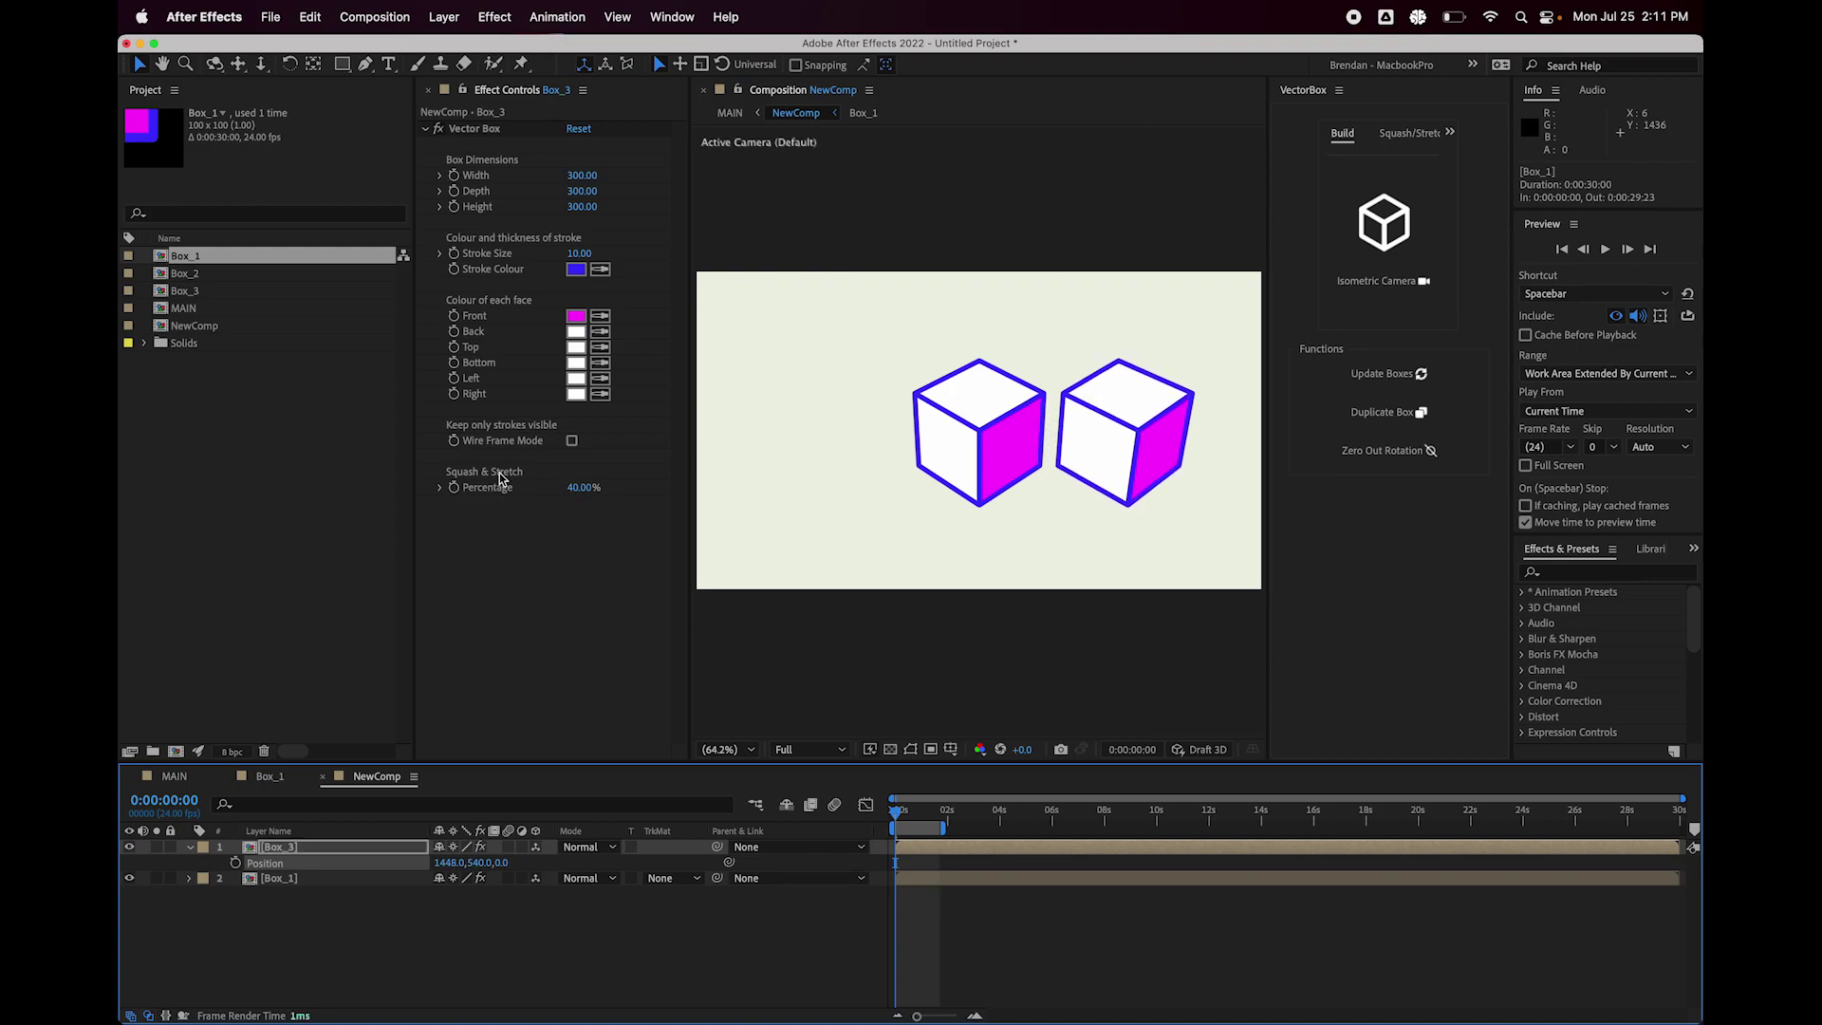
Colour the duplicate's front blue, then undo back to the single red-fronted cube.
{"action": "left_click", "coordinate": [575, 321]}
{"action": "left_click", "coordinate": [863, 438]}
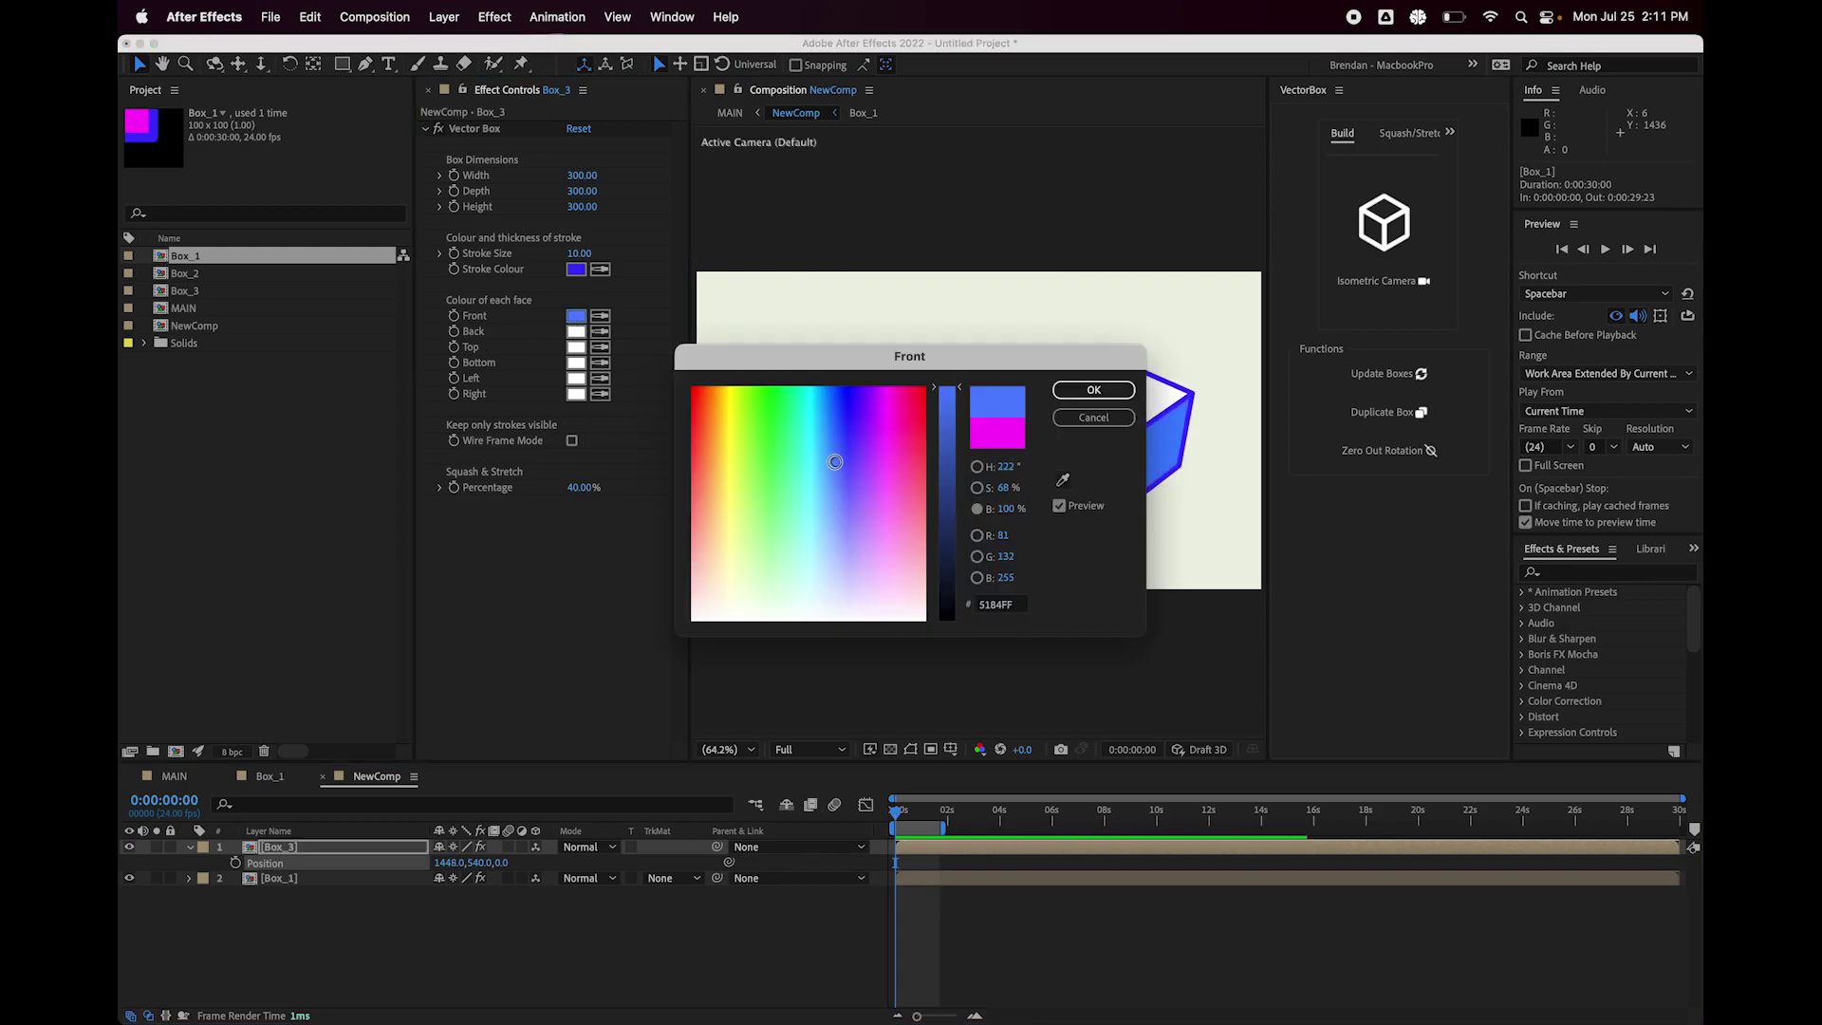
{"action": "left_click", "coordinate": [1093, 390]}
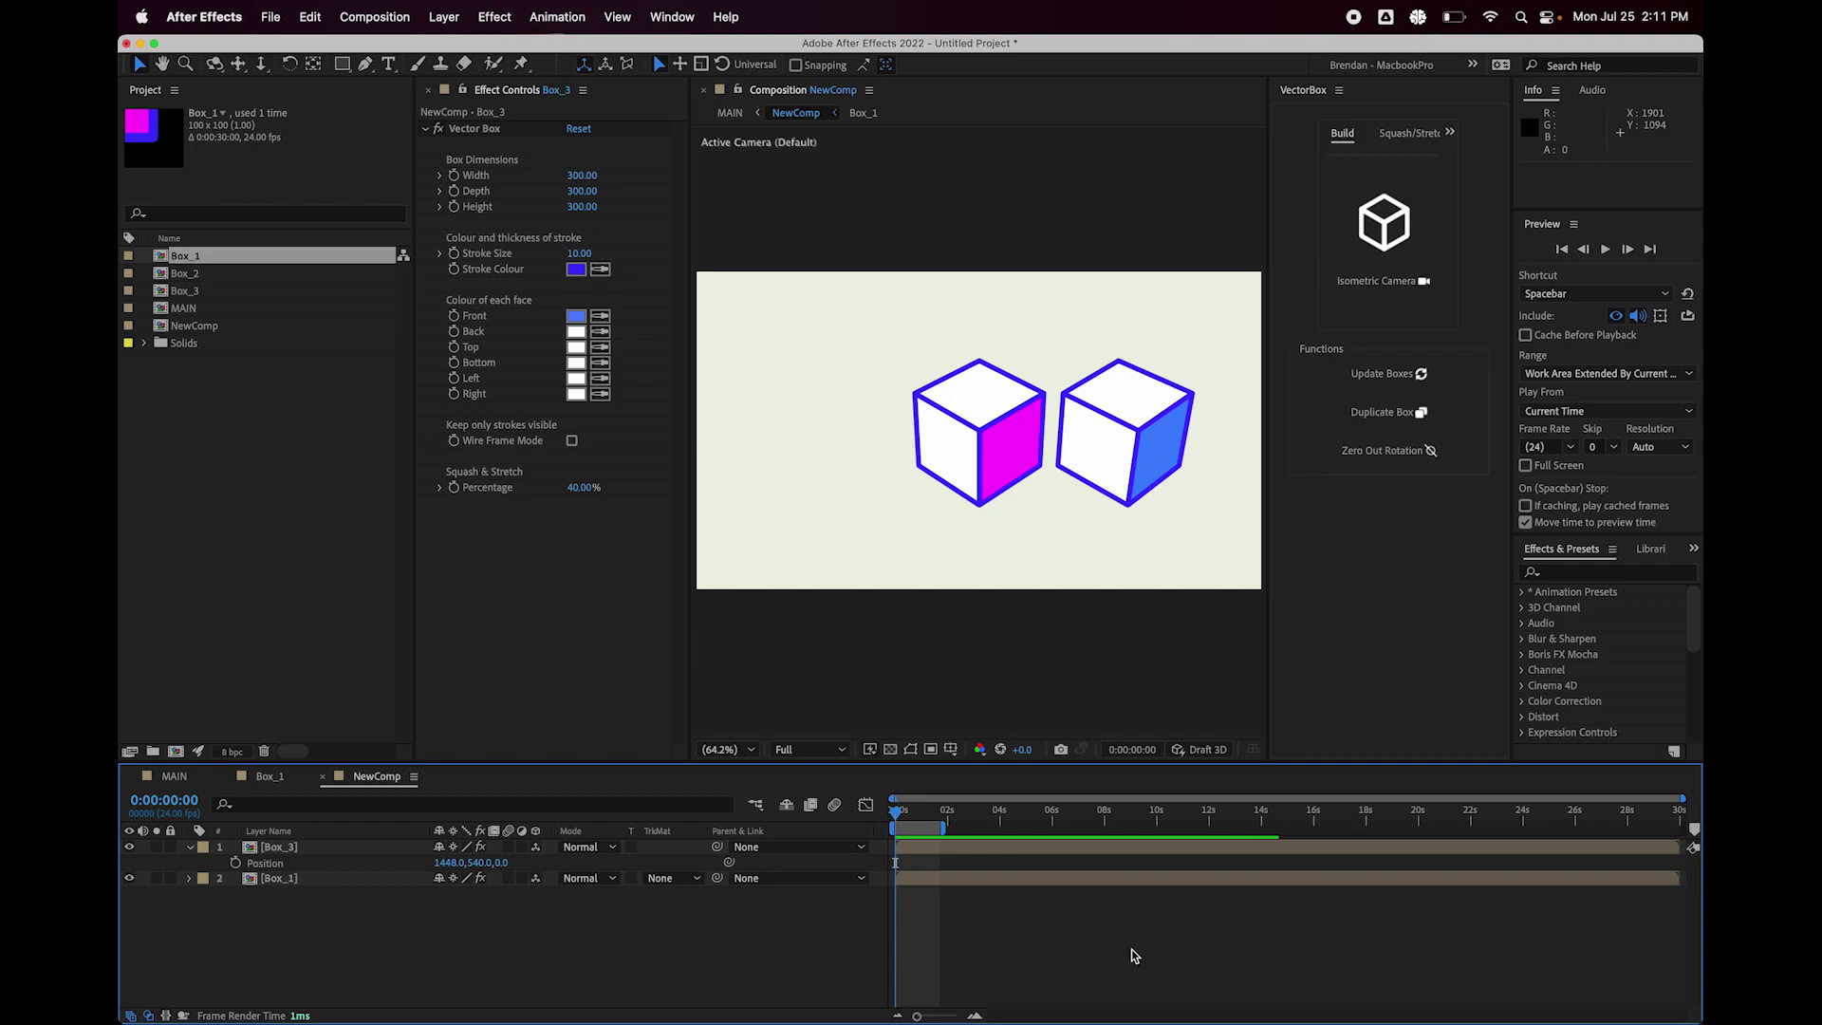
{"action": "key", "text": "super+z"}
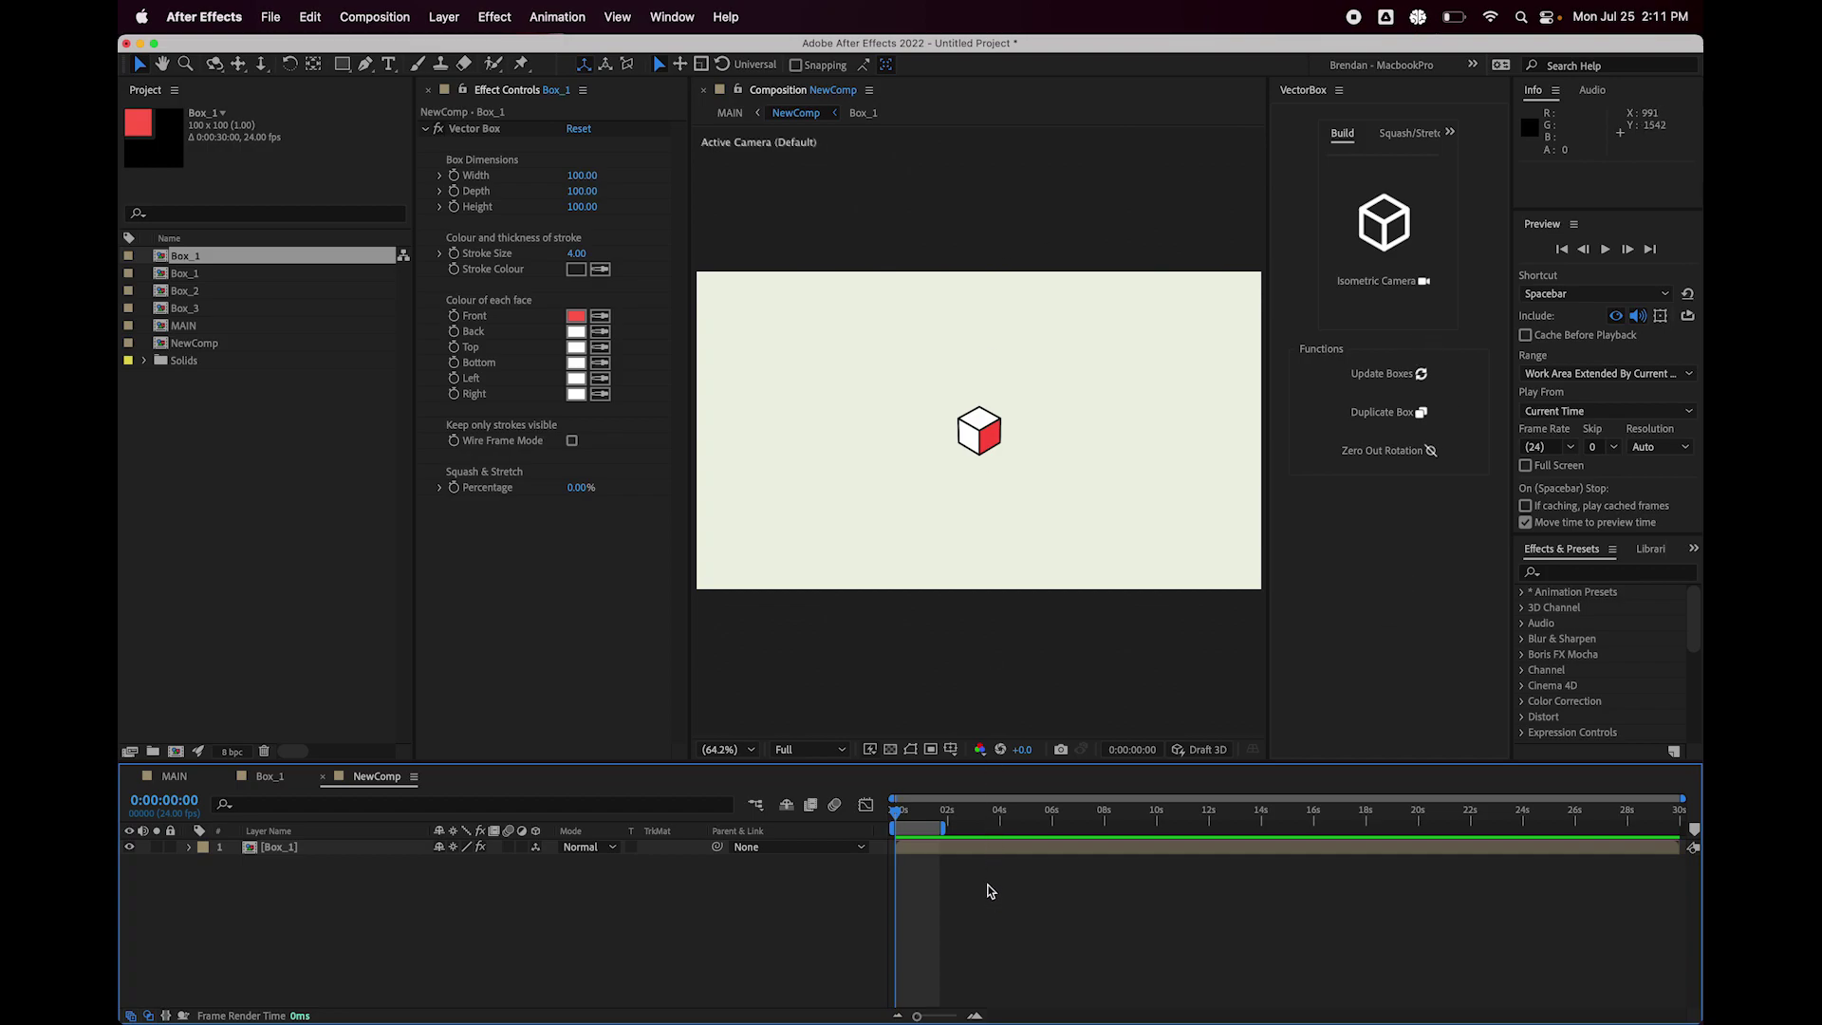
Duplicate Box_1 and move the Box_4 copy up to Y 233.
{"action": "left_click", "coordinate": [980, 853]}
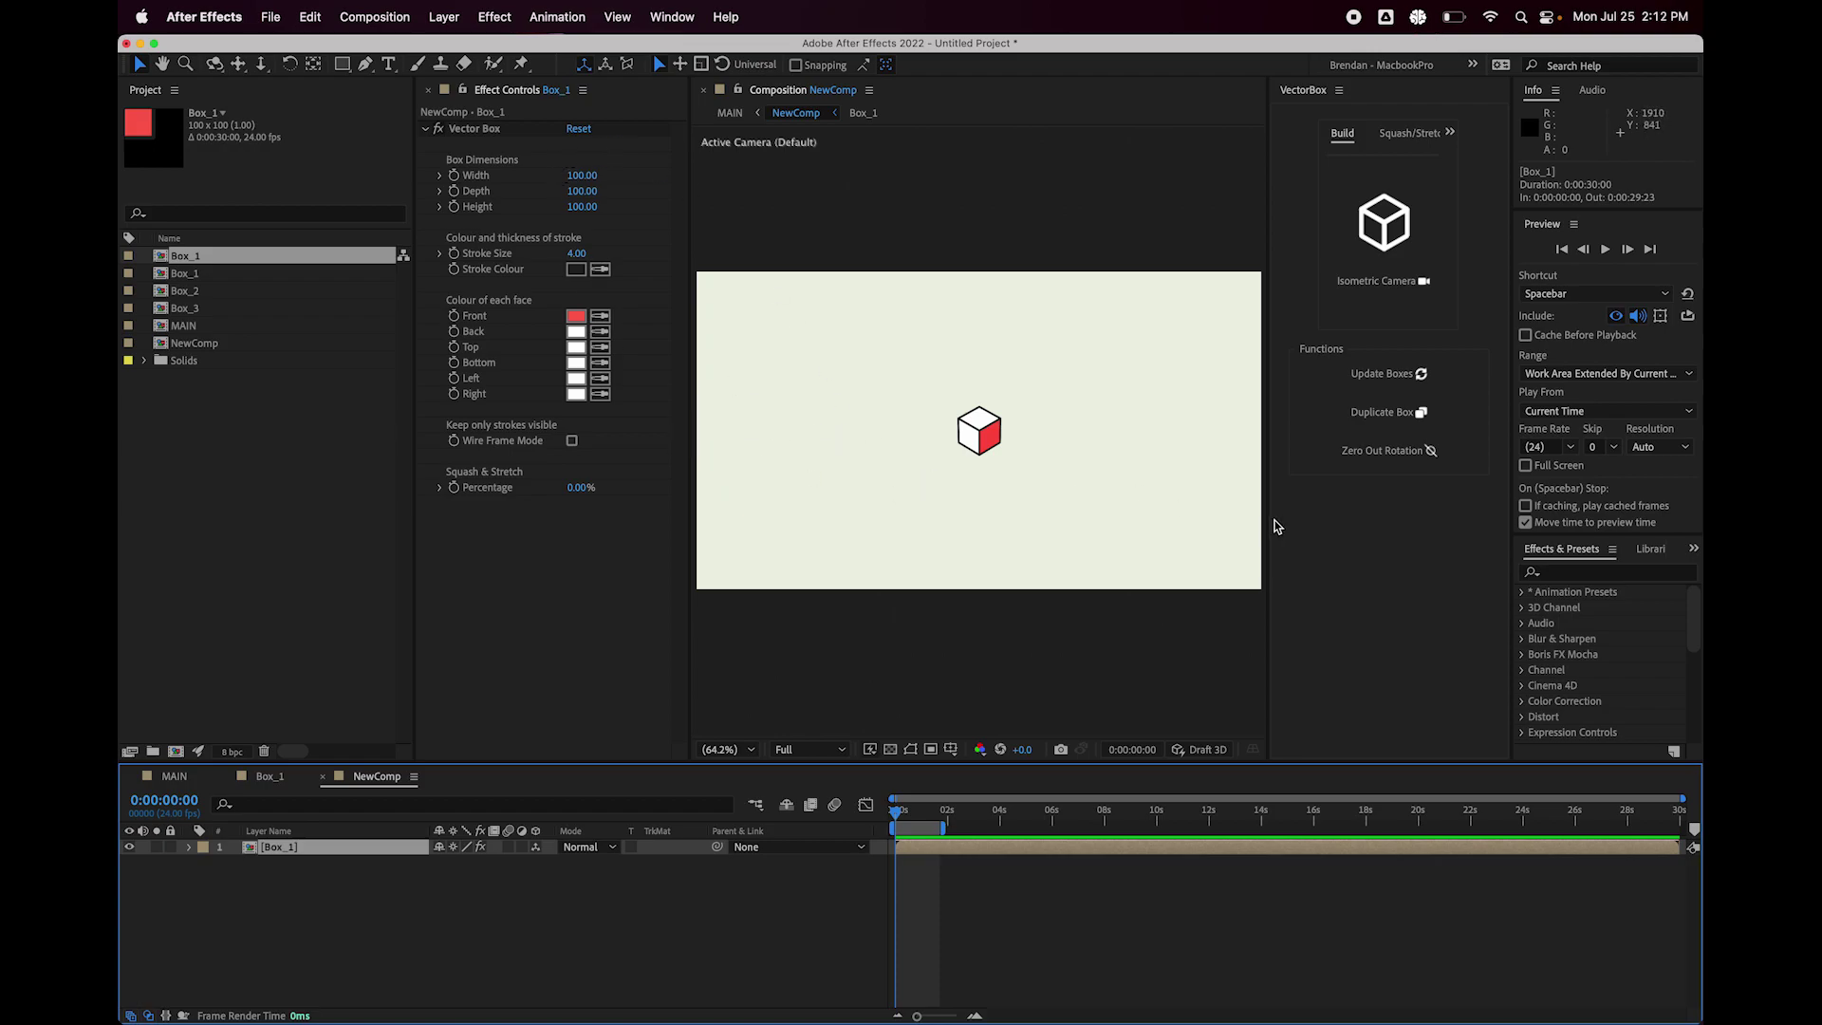
{"action": "left_click", "coordinate": [1408, 413]}
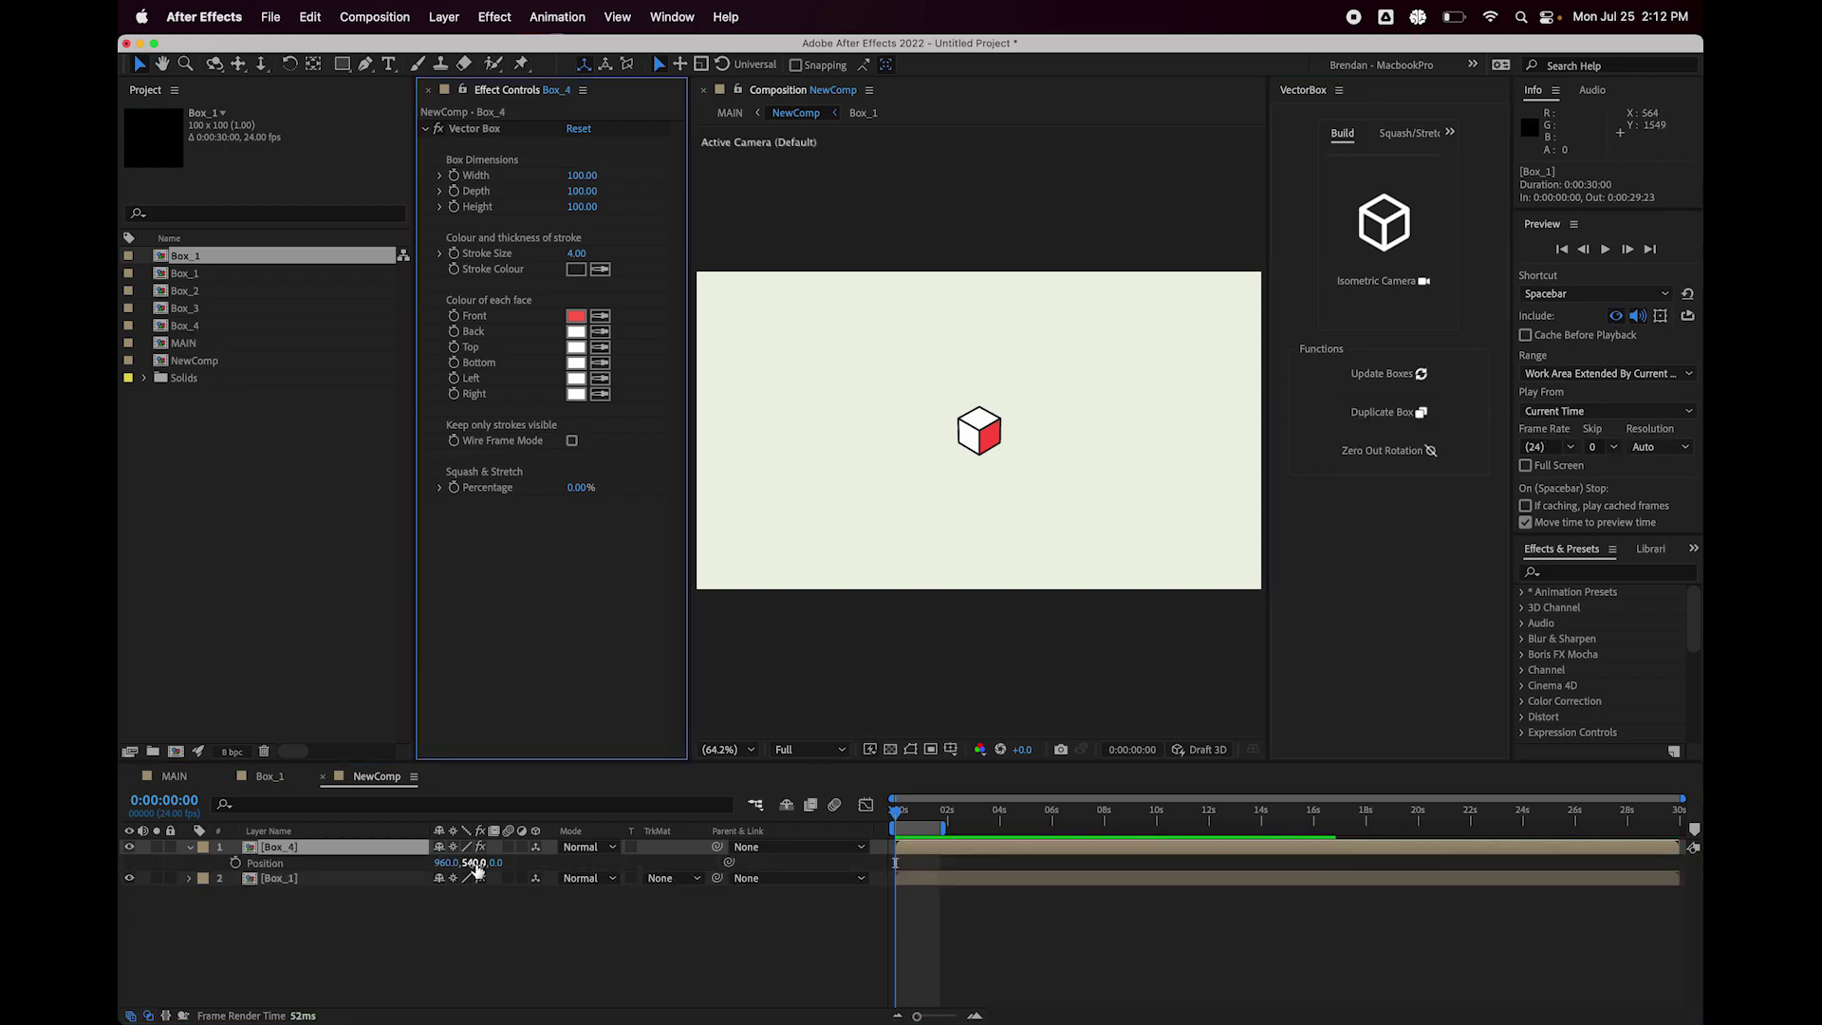
{"action": "left_click_drag", "start_coordinate": [475, 863], "coordinate": [339, 878]}
Reshape Box_1 to Width 200, Depth 50 and Height 300.
{"action": "left_click", "coordinate": [340, 878]}
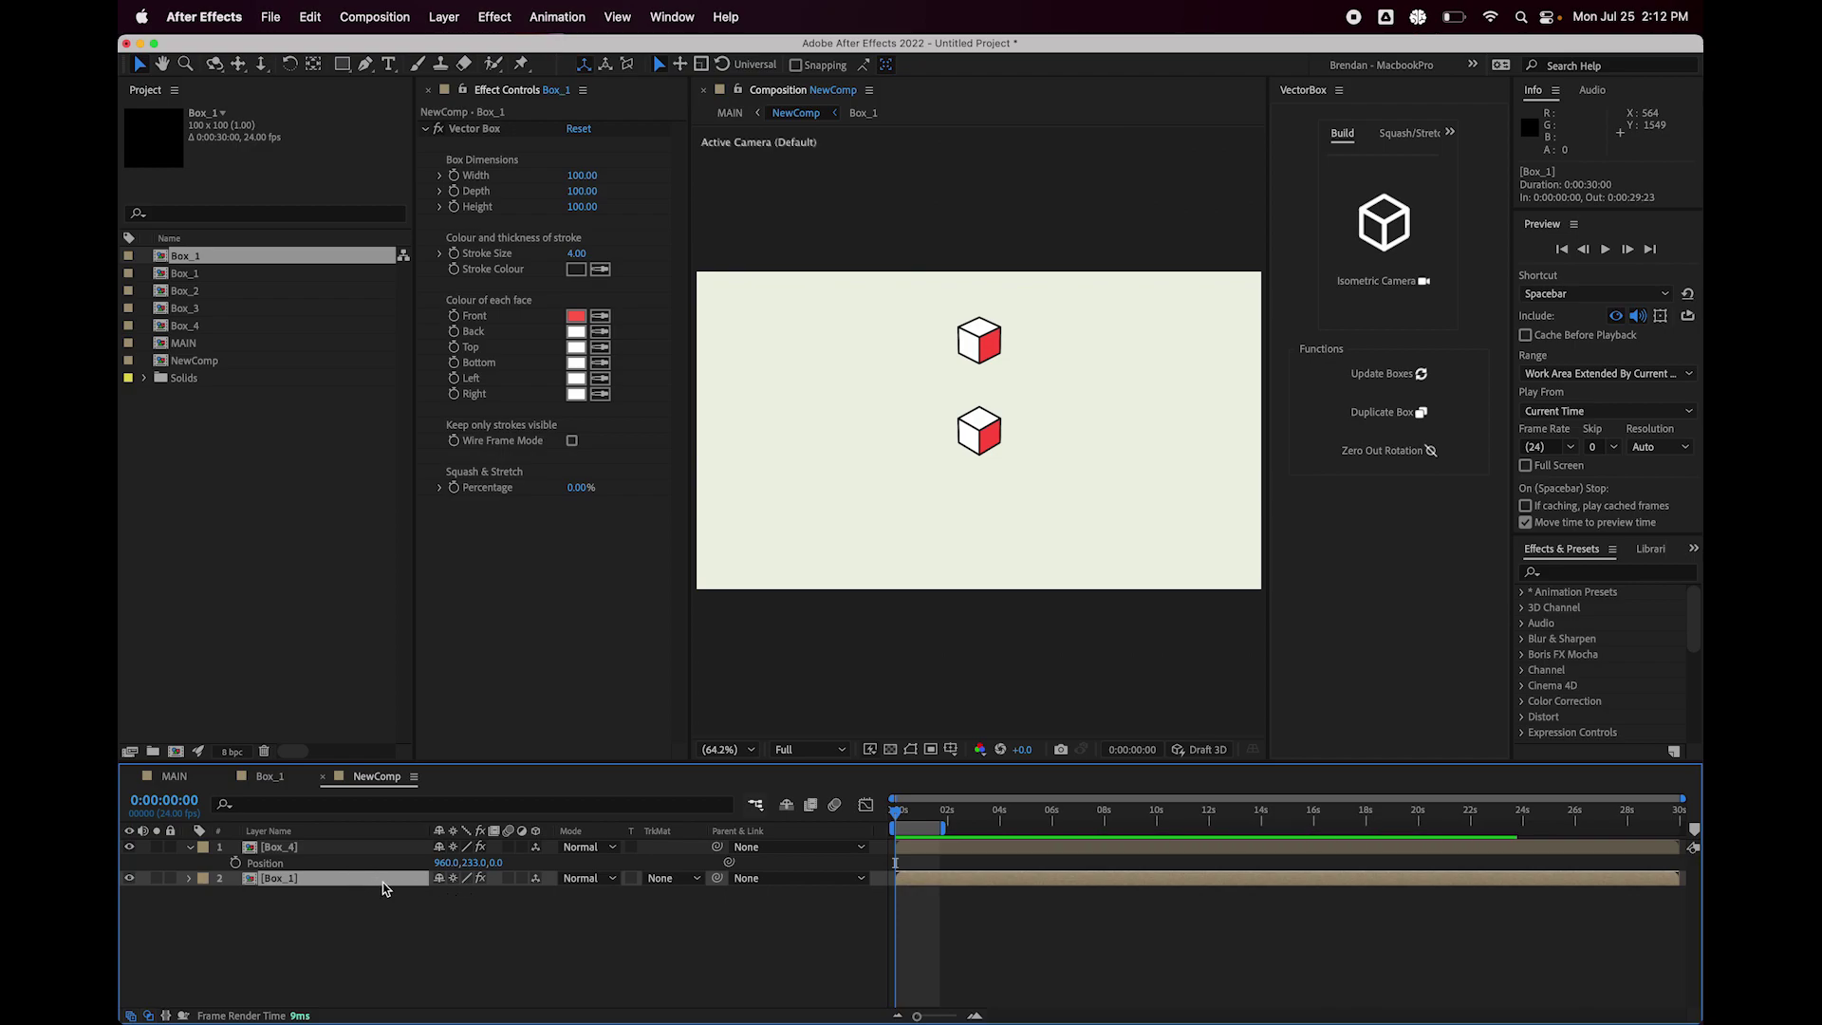
{"action": "left_click", "coordinate": [585, 178]}
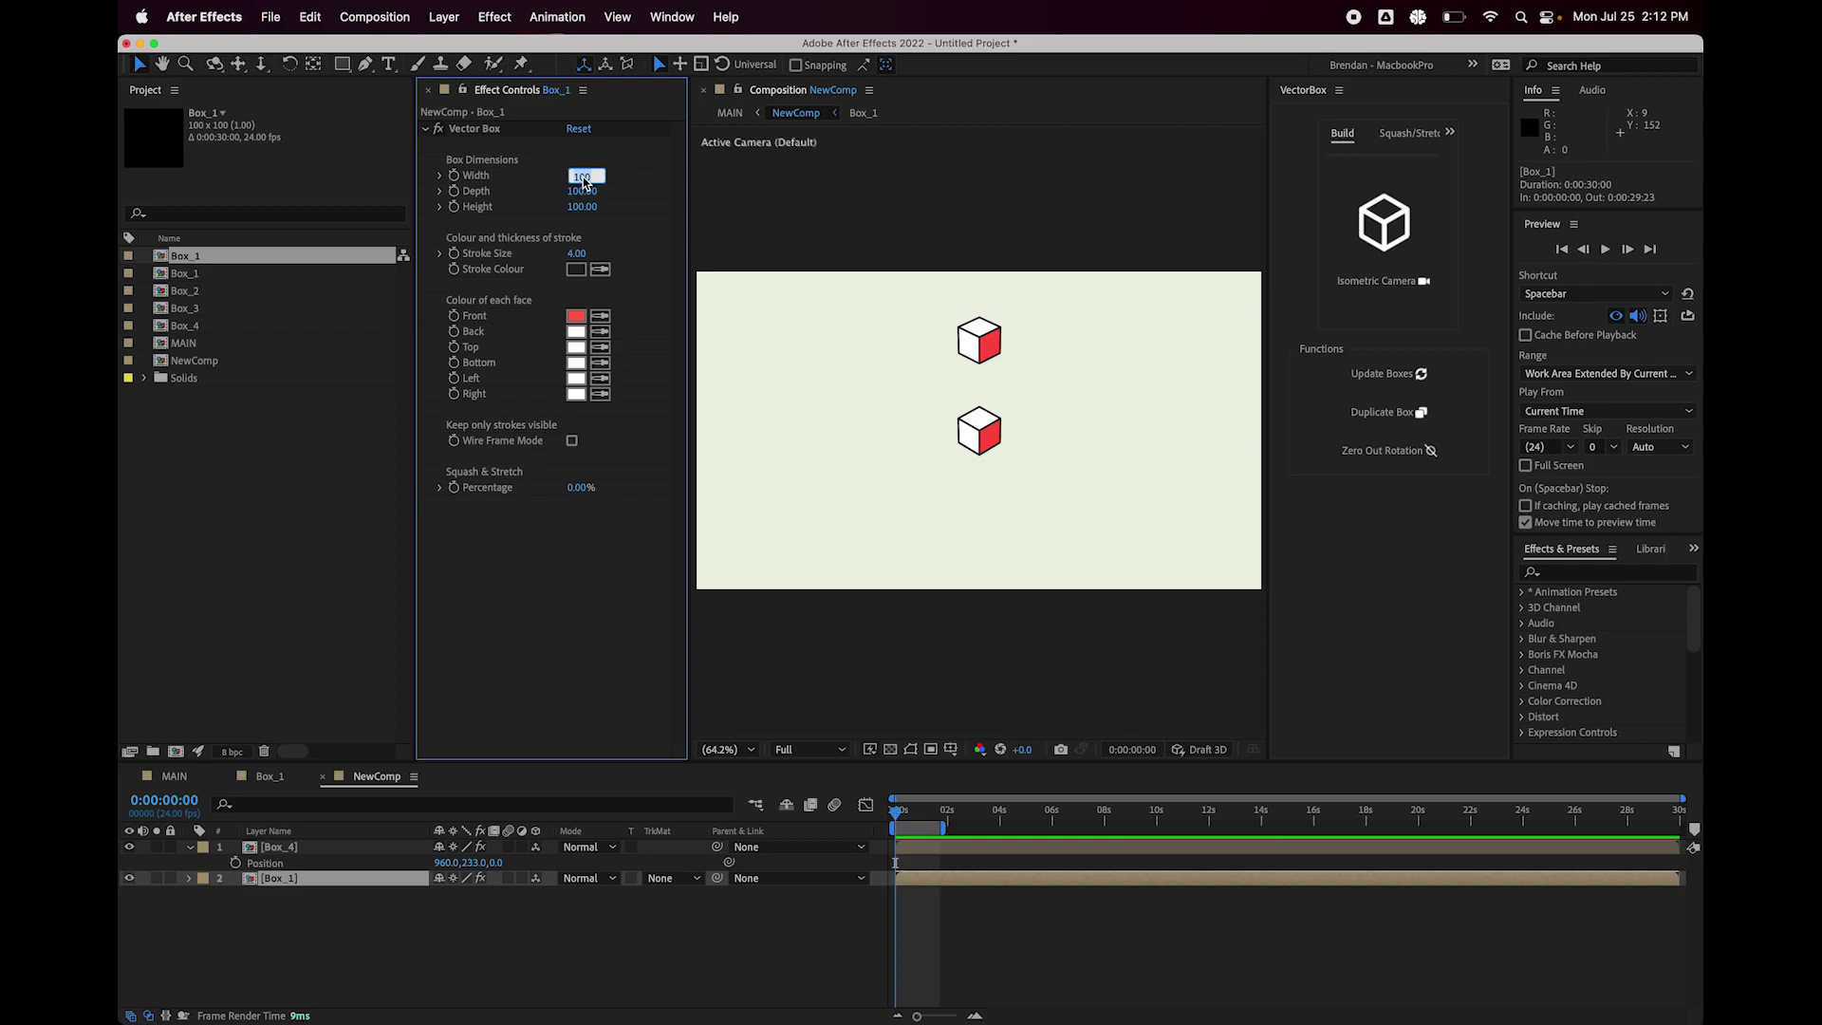
{"action": "type", "text": "200"}
{"action": "key", "text": "Tab"}
{"action": "type", "text": "50"}
{"action": "key", "text": "Tab"}
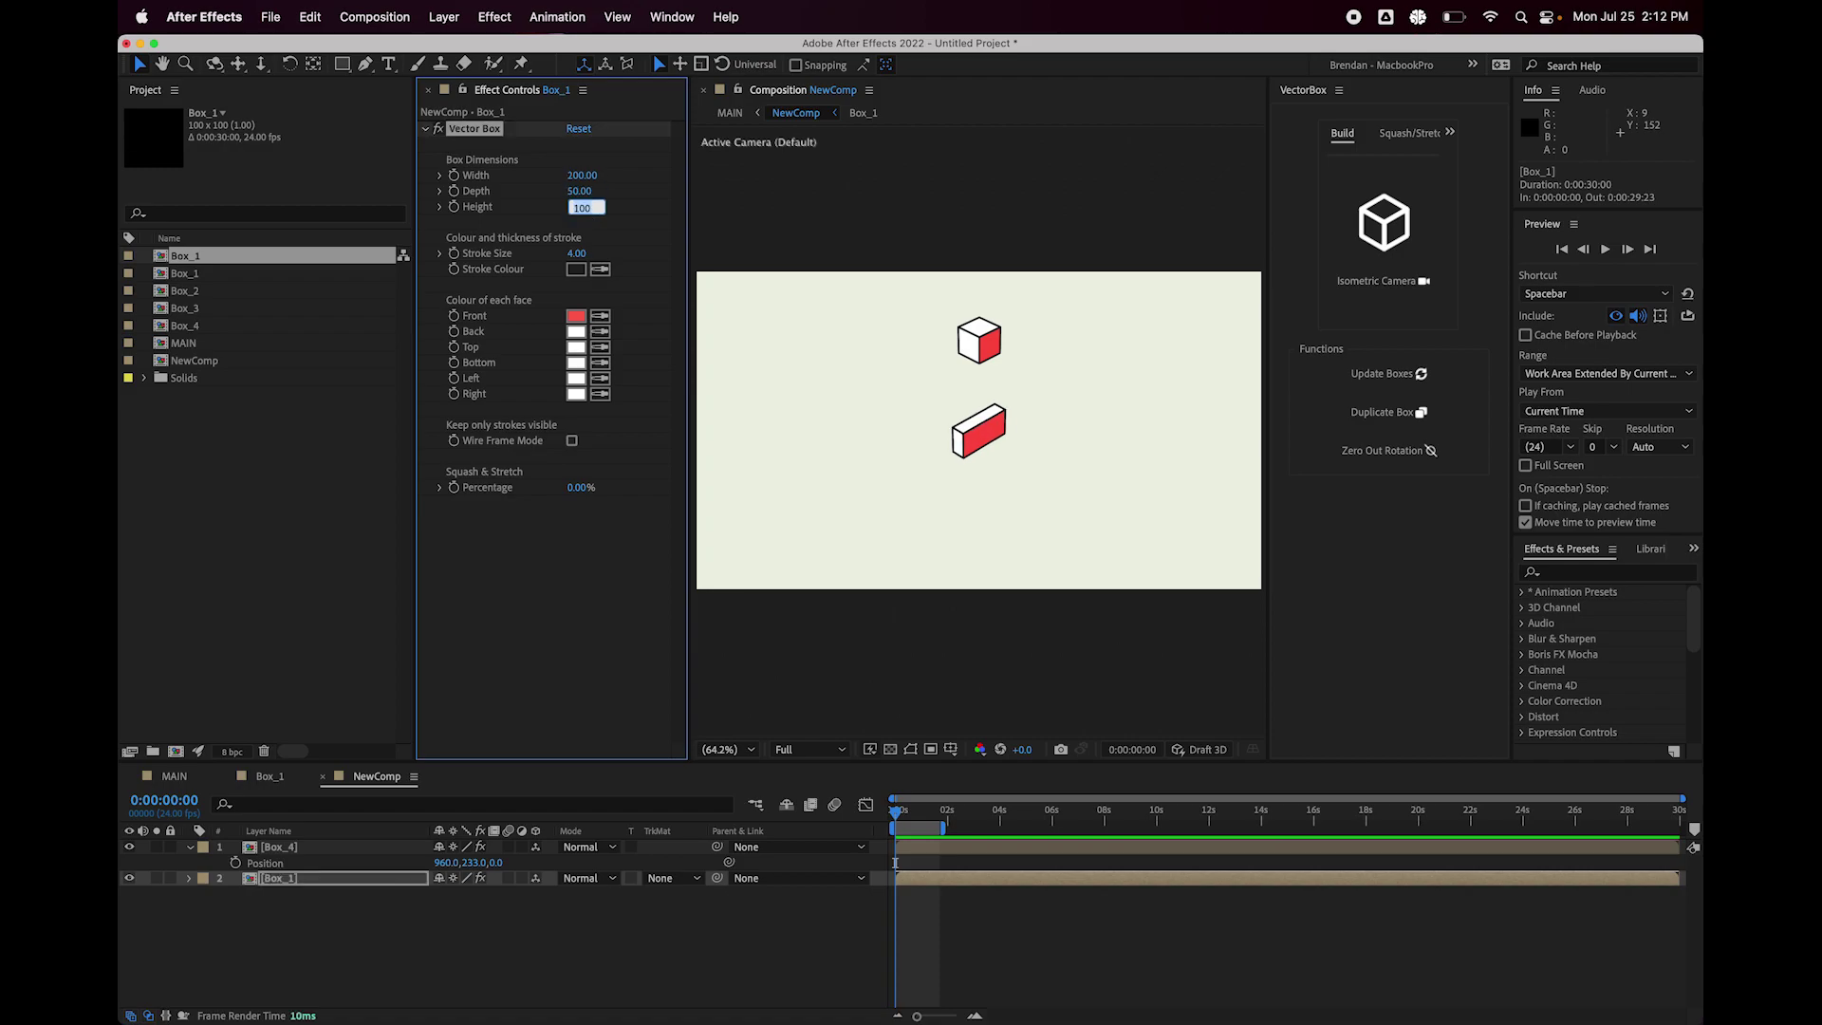
{"action": "type", "text": "300"}
{"action": "key", "text": "Return"}
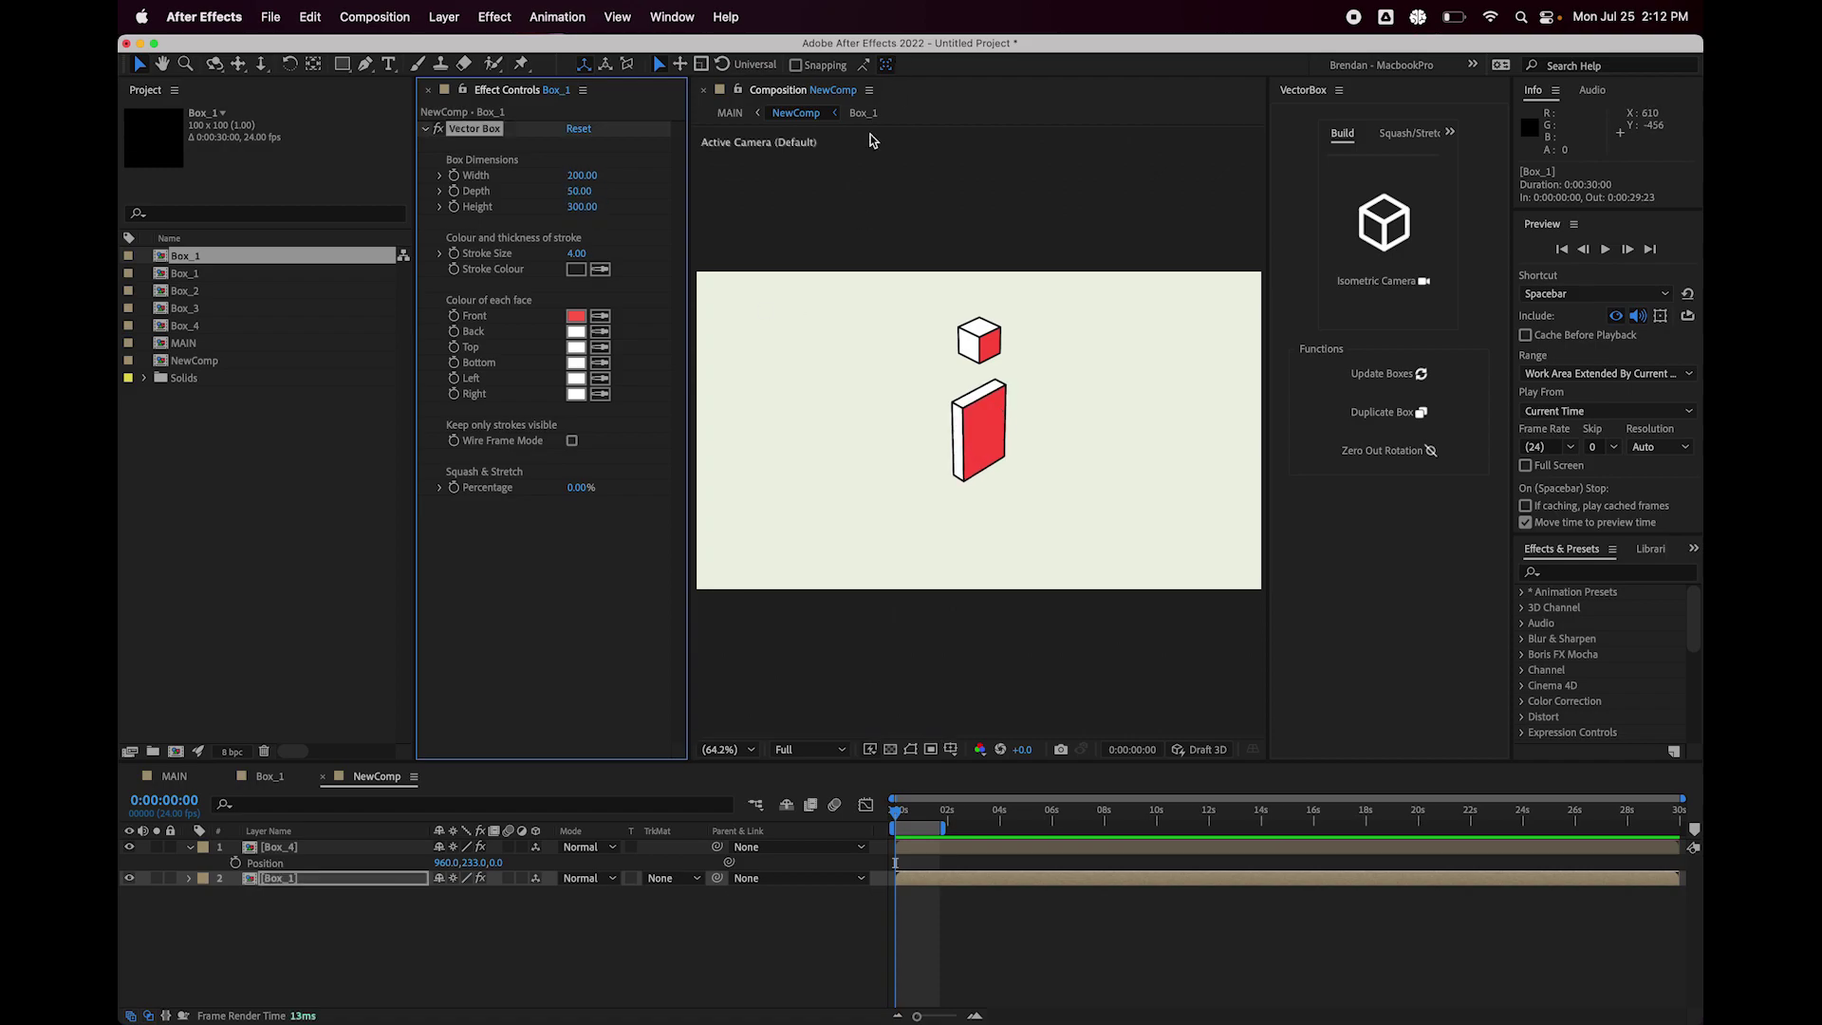
Parent the upper Box_4 cube to Box_1 with the pick whip.
{"action": "left_click", "coordinate": [362, 843]}
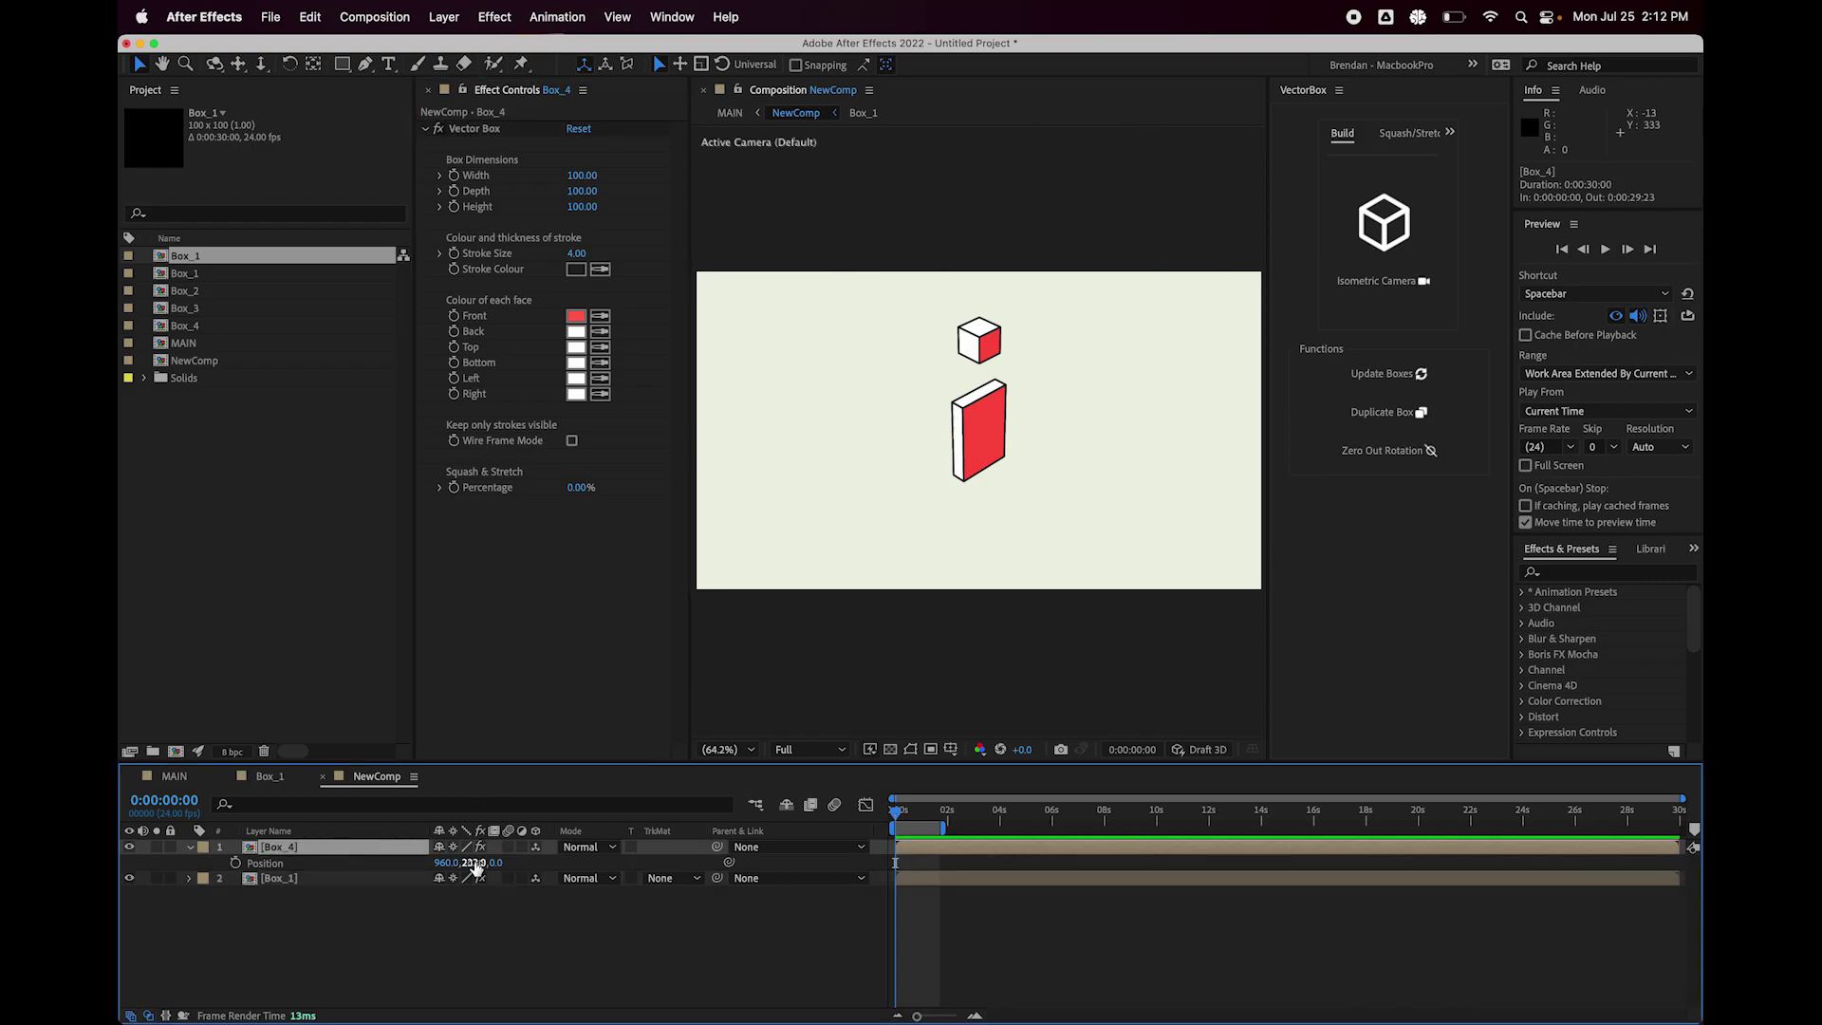
{"action": "left_click", "coordinate": [987, 357]}
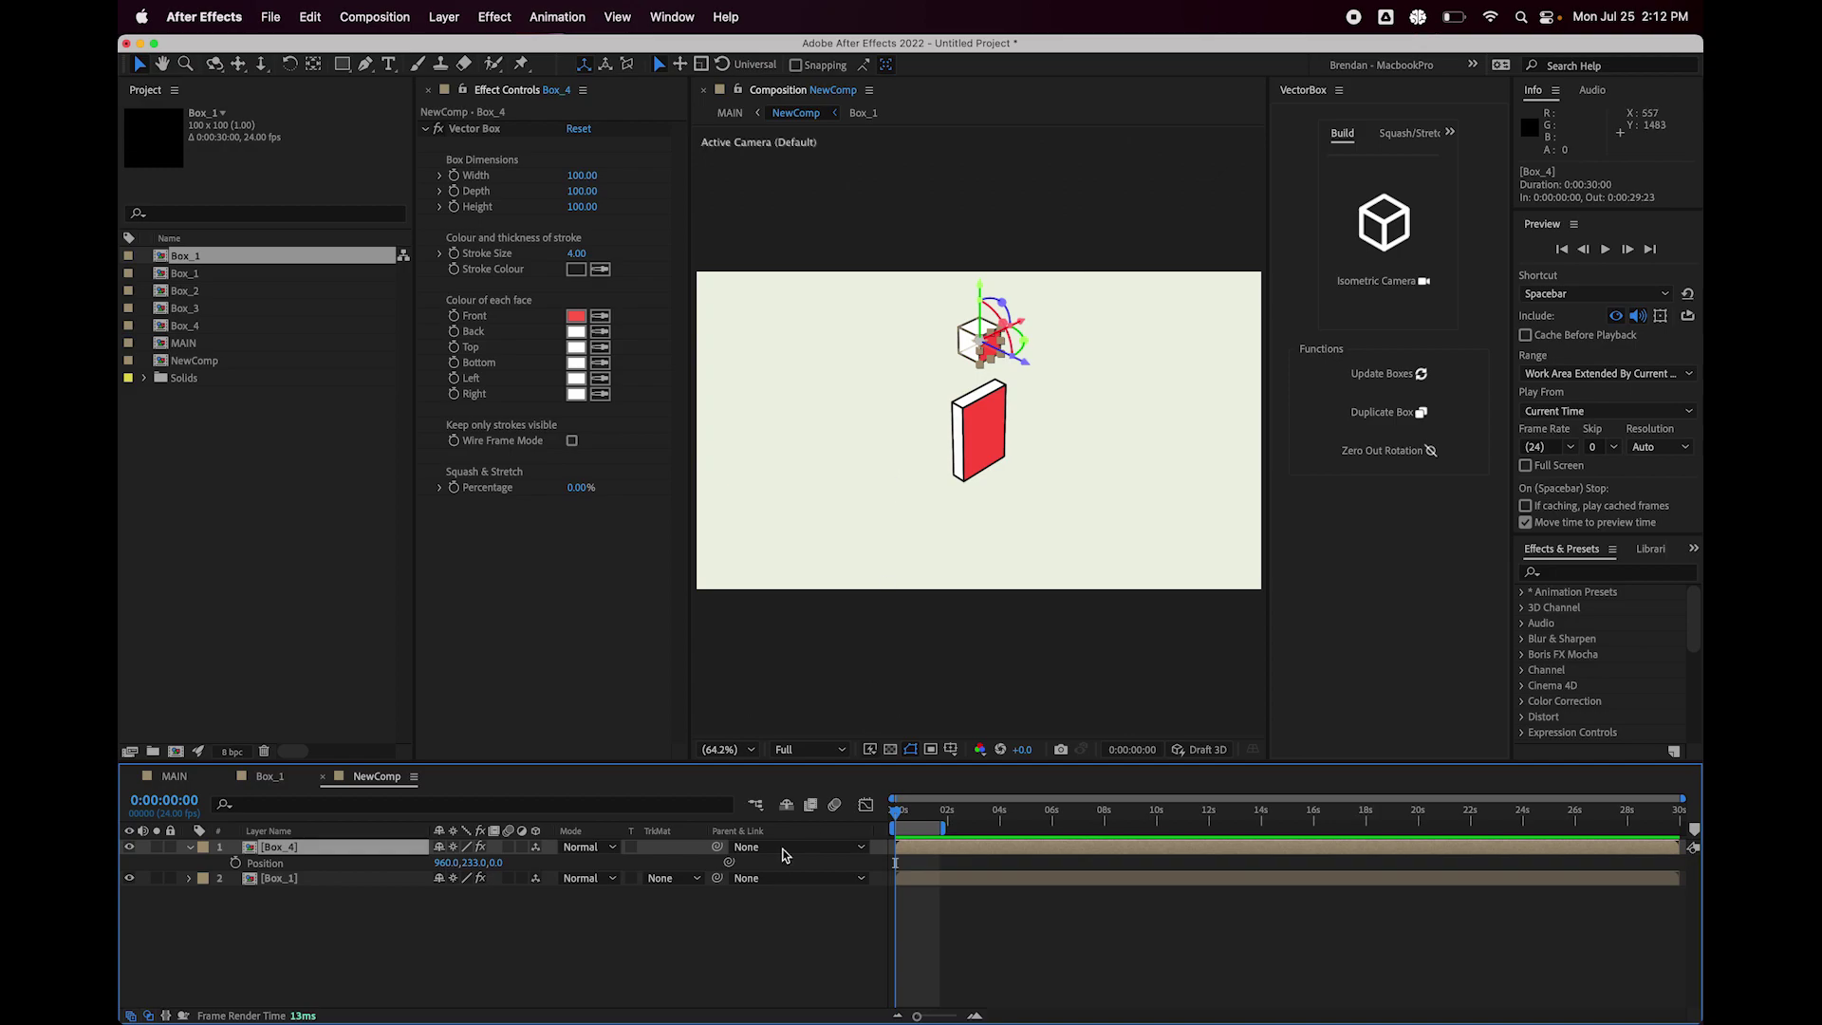
{"action": "left_click_drag", "start_coordinate": [718, 847], "coordinate": [382, 883]}
{"action": "left_click", "coordinate": [990, 569]}
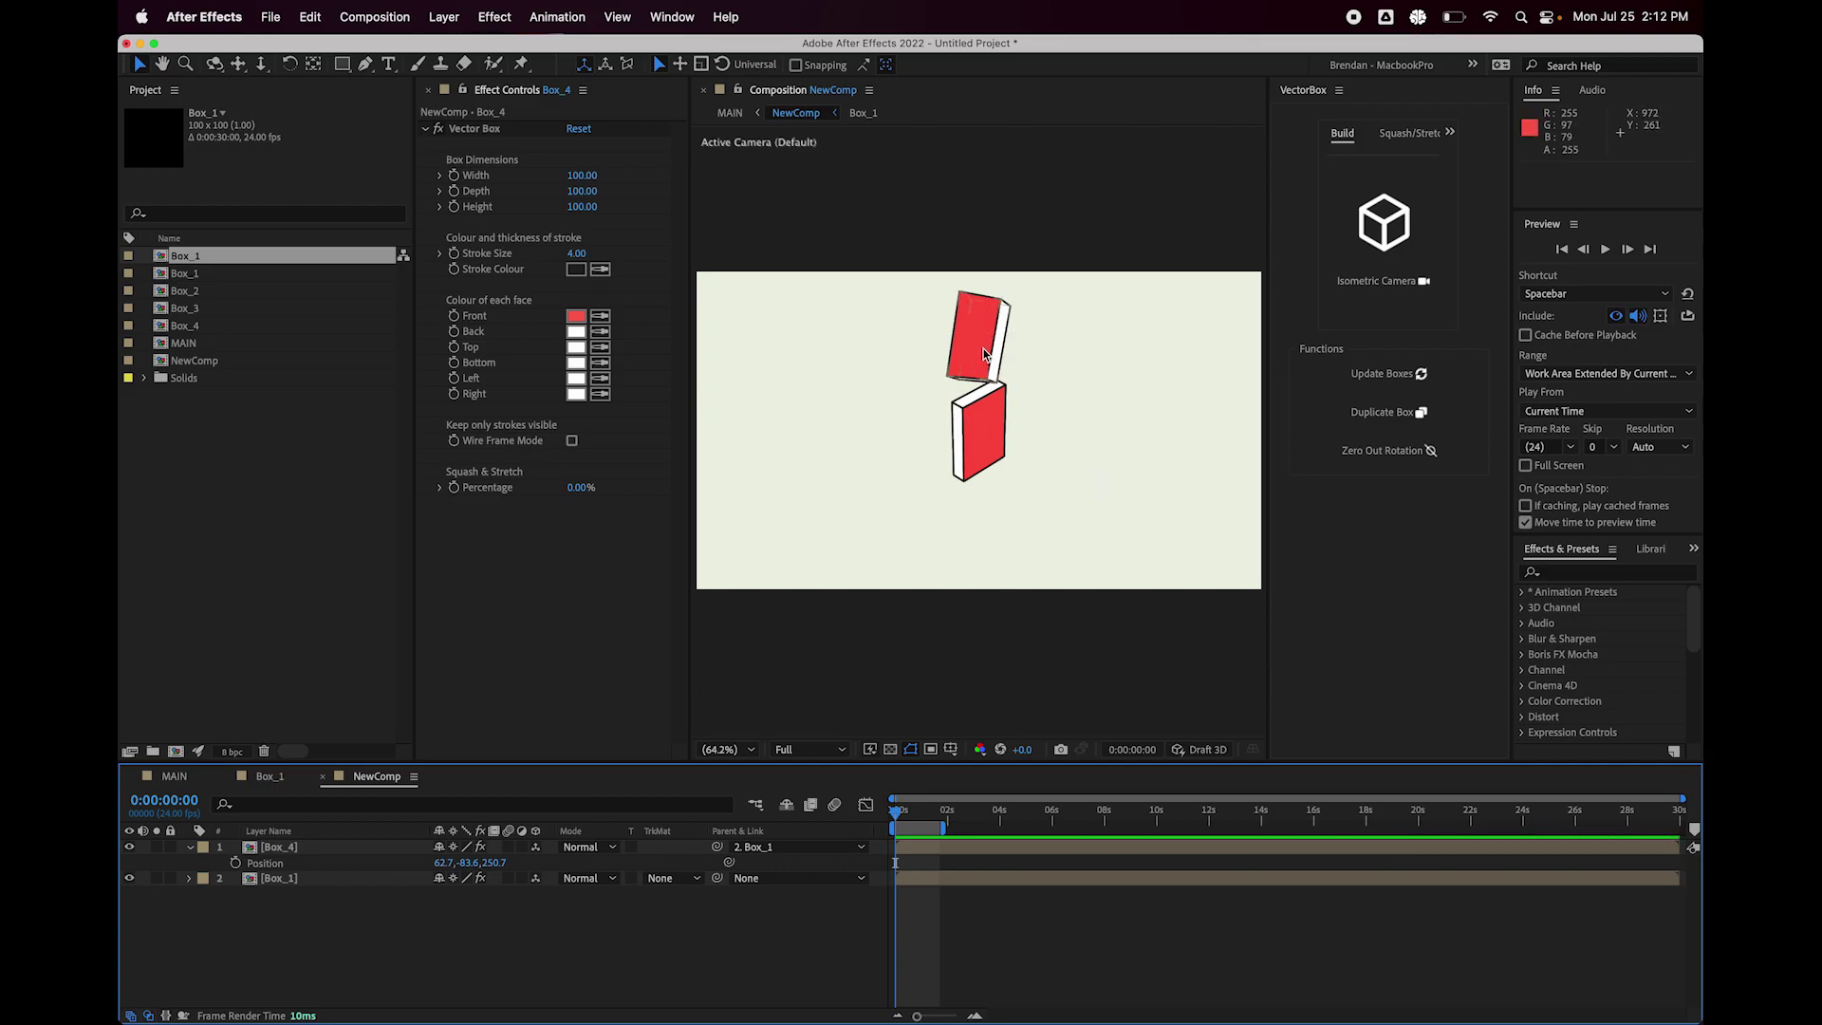
Rotate Box_1 around its Y axis.
{"action": "left_click", "coordinate": [987, 459]}
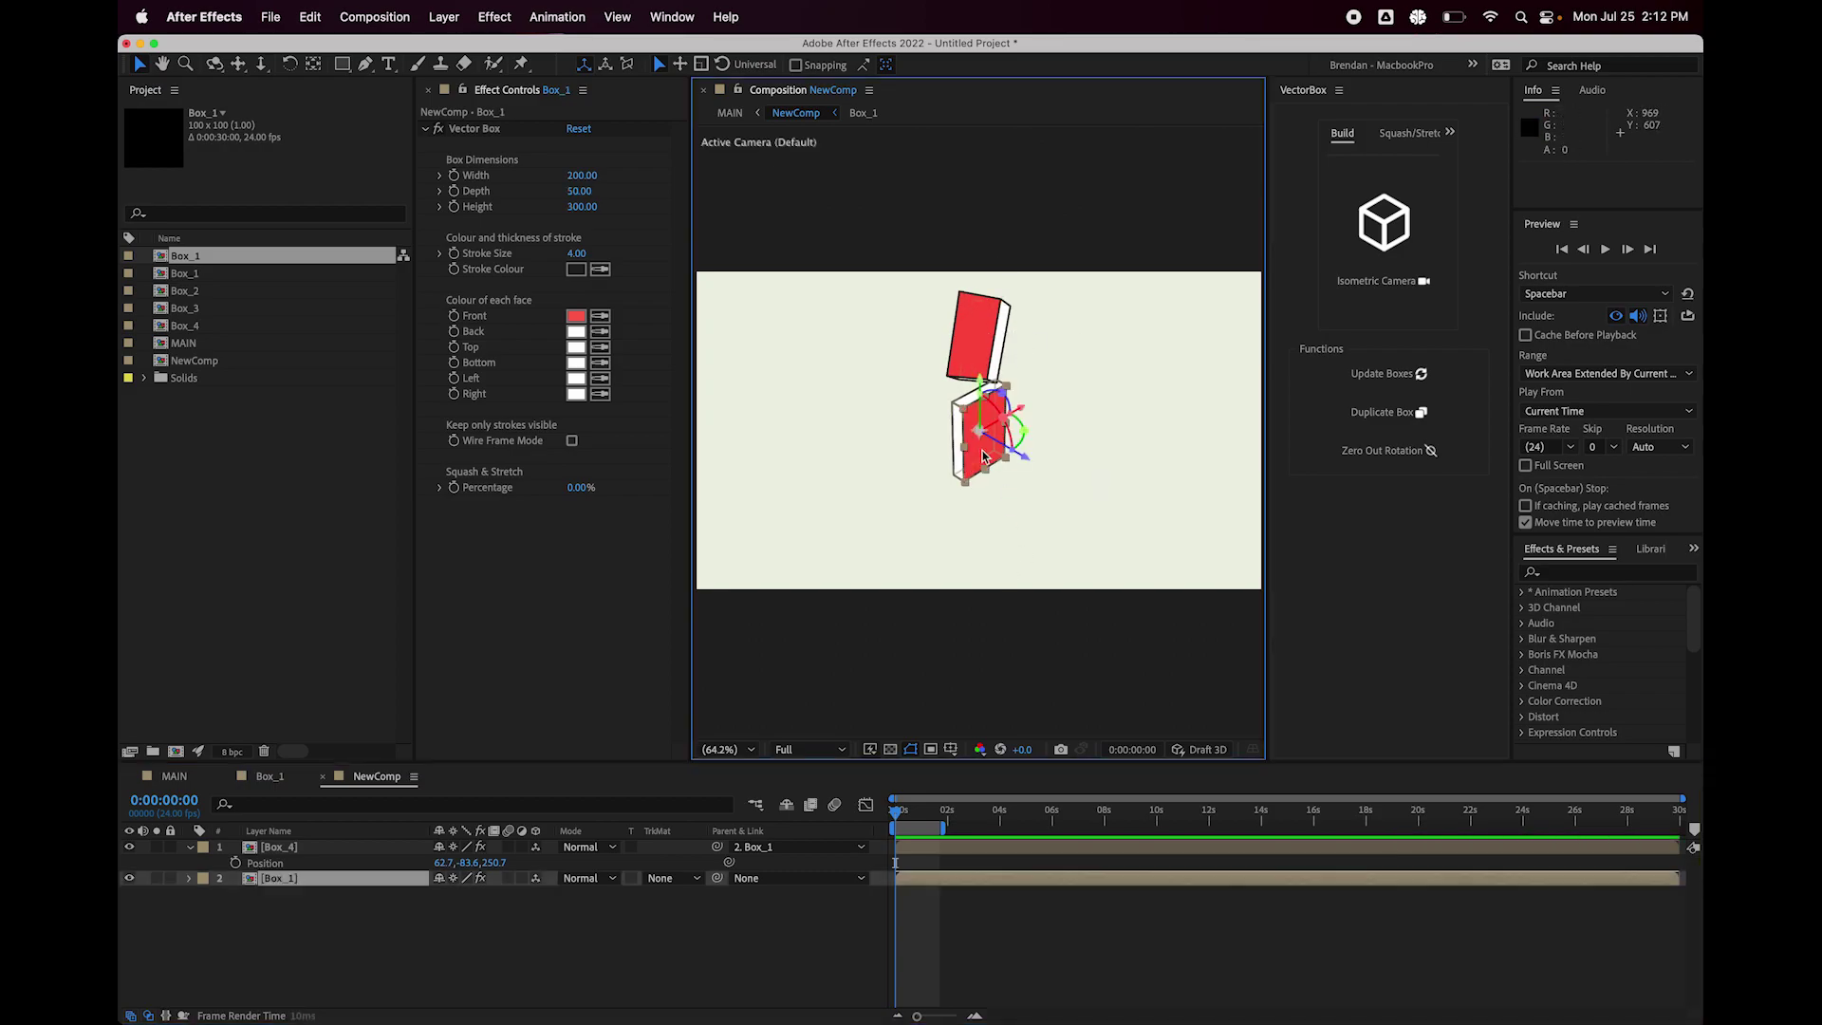
{"action": "key", "text": "r"}
{"action": "left_click_drag", "start_coordinate": [487, 929], "coordinate": [405, 946]}
Undo back to two unparented 100-unit cubes and collapse the layer properties.
{"action": "left_click", "coordinate": [337, 961]}
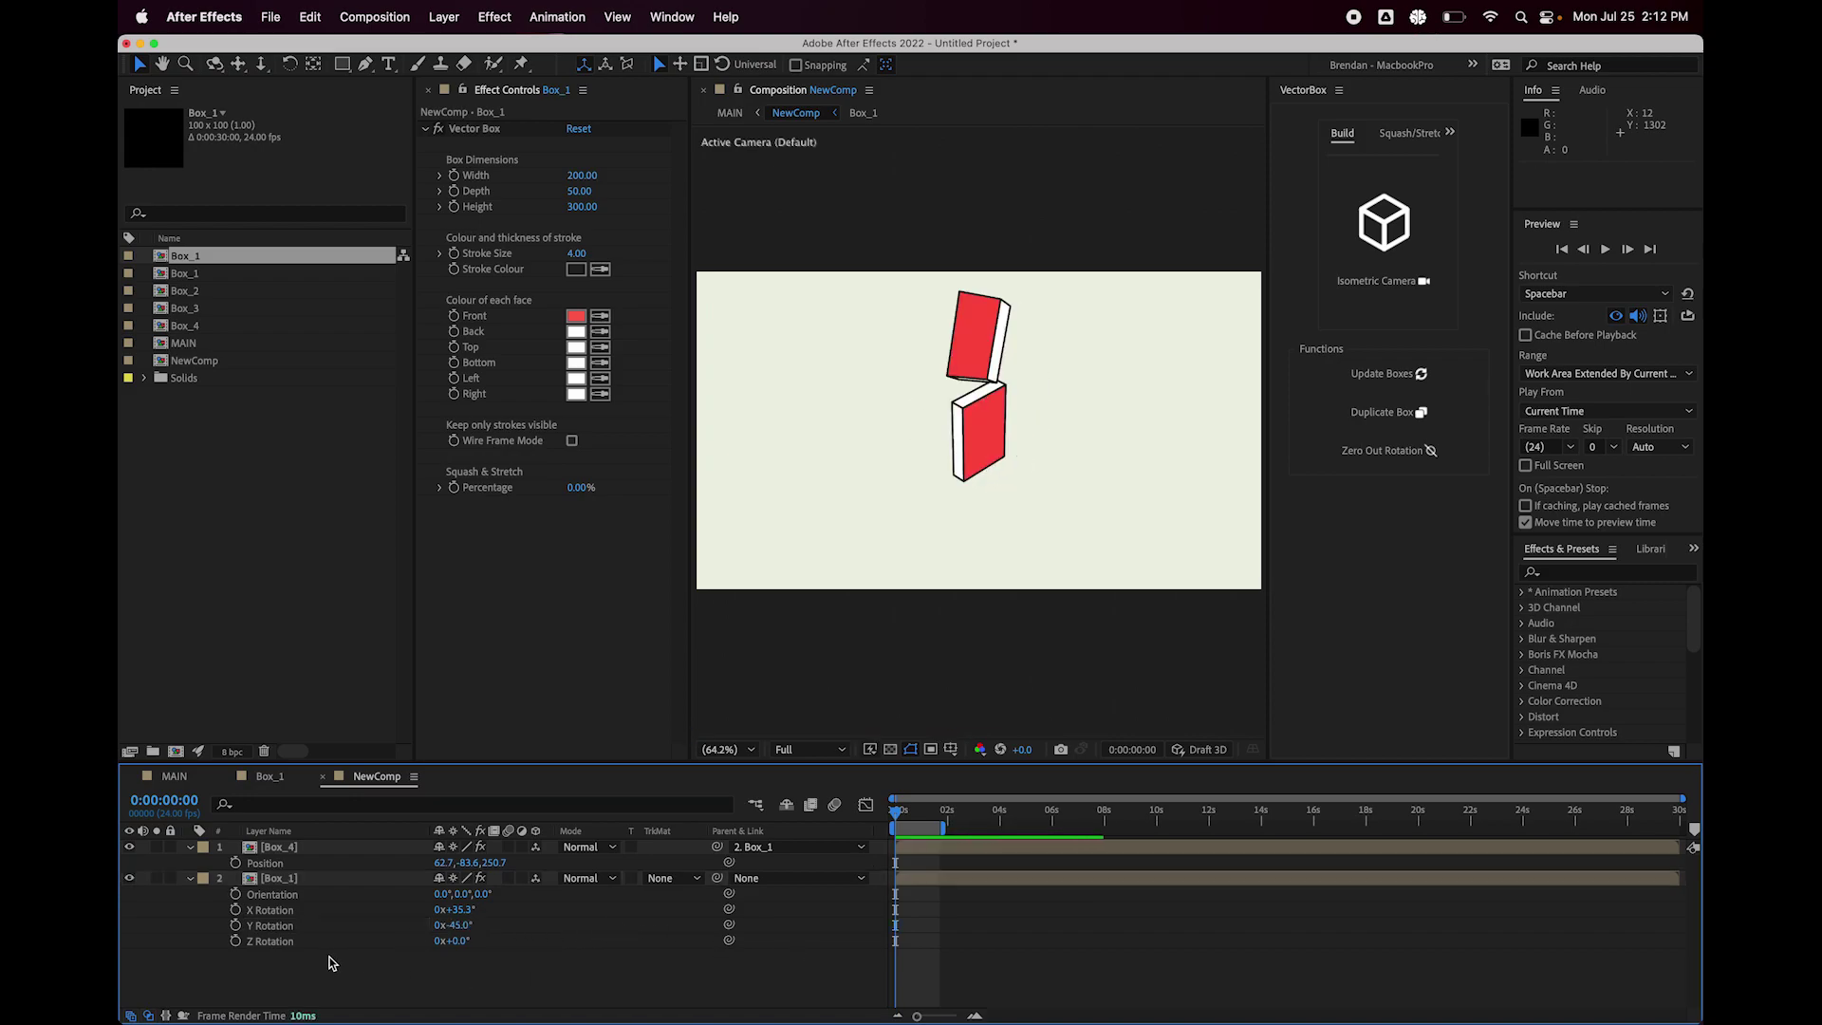
{"action": "left_click", "coordinate": [293, 879]}
{"action": "left_click", "coordinate": [583, 175]}
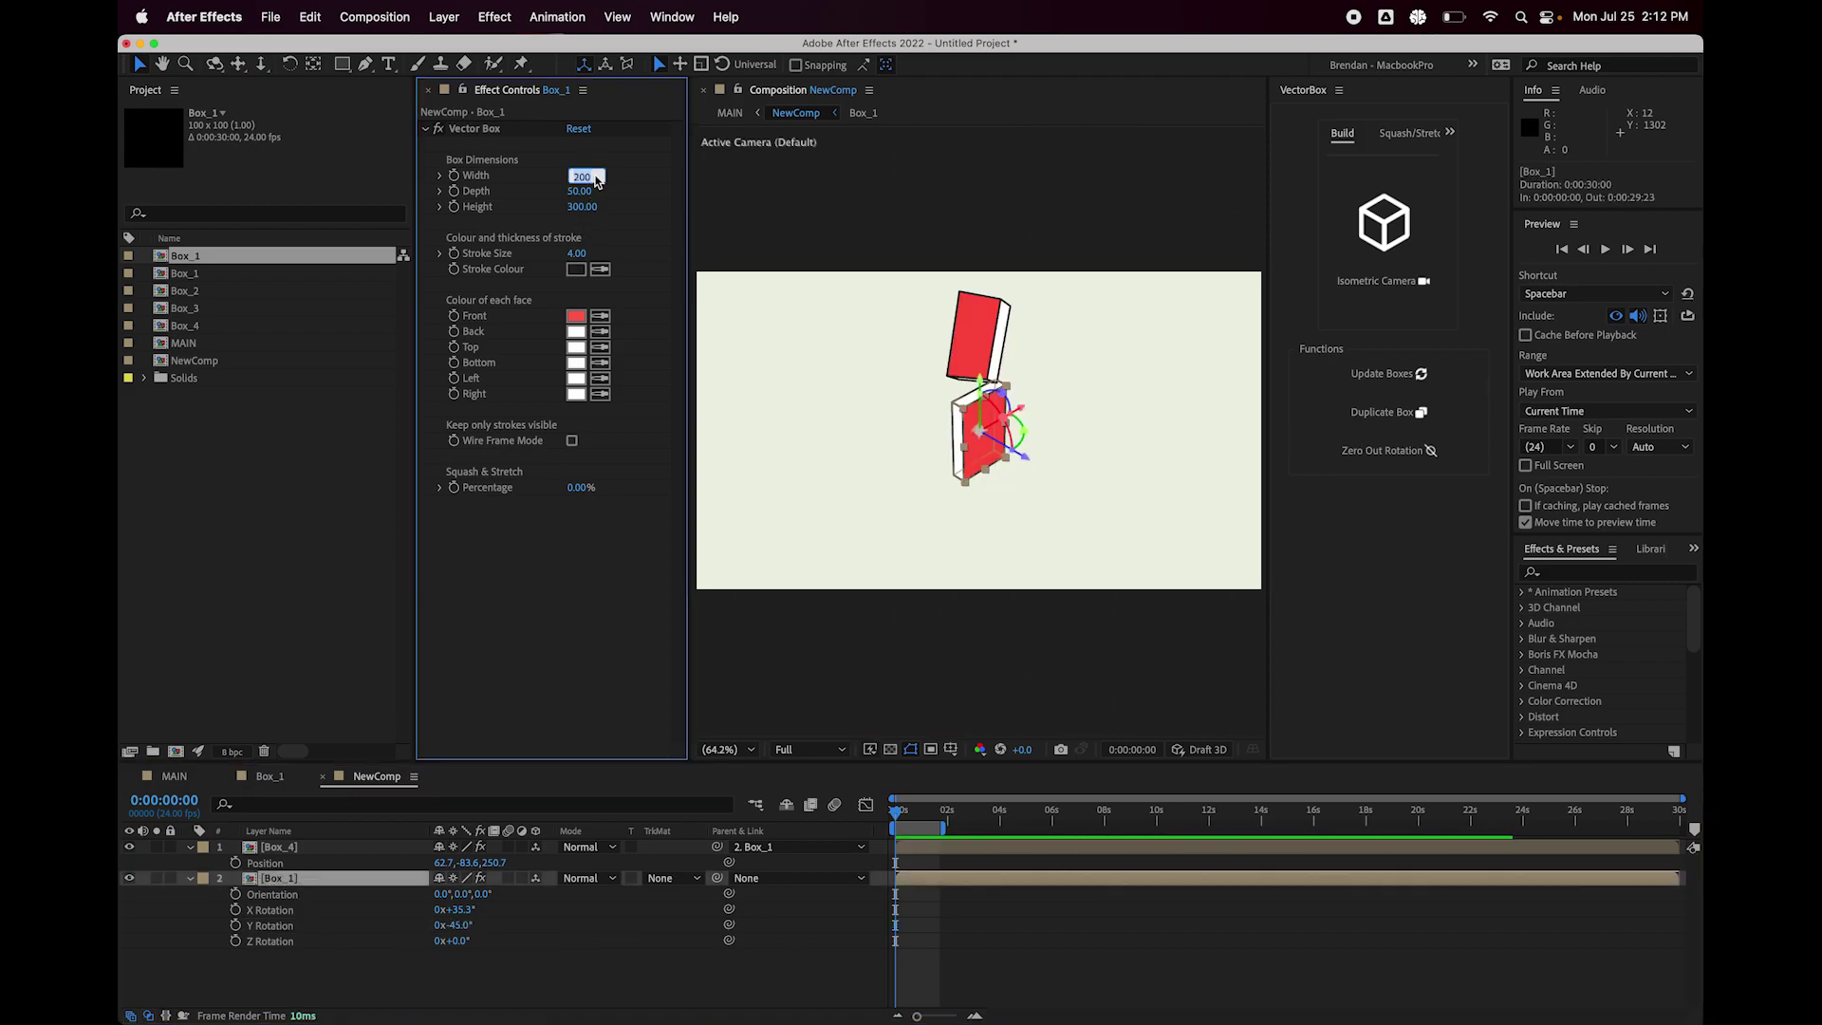
{"action": "left_click", "coordinate": [966, 978]}
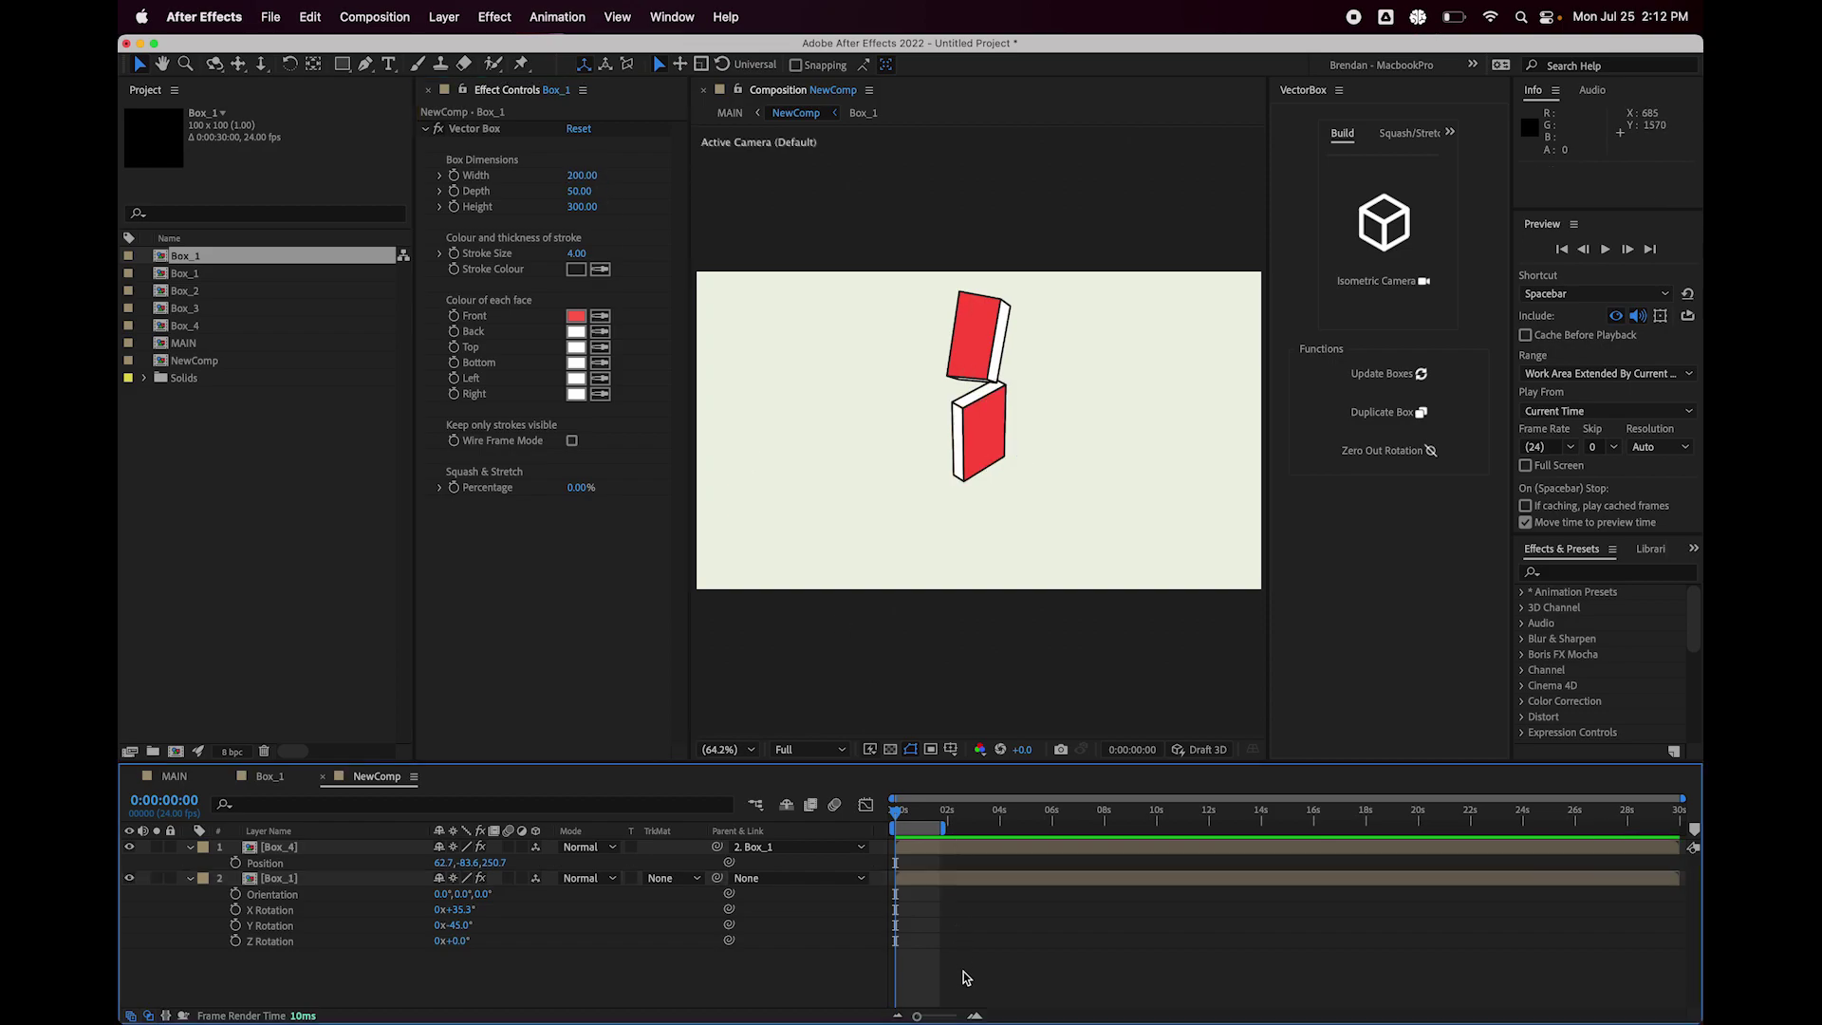
{"action": "key", "text": "super+z"}
{"action": "key", "text": "super+z"}
{"action": "key", "text": "super+z"}
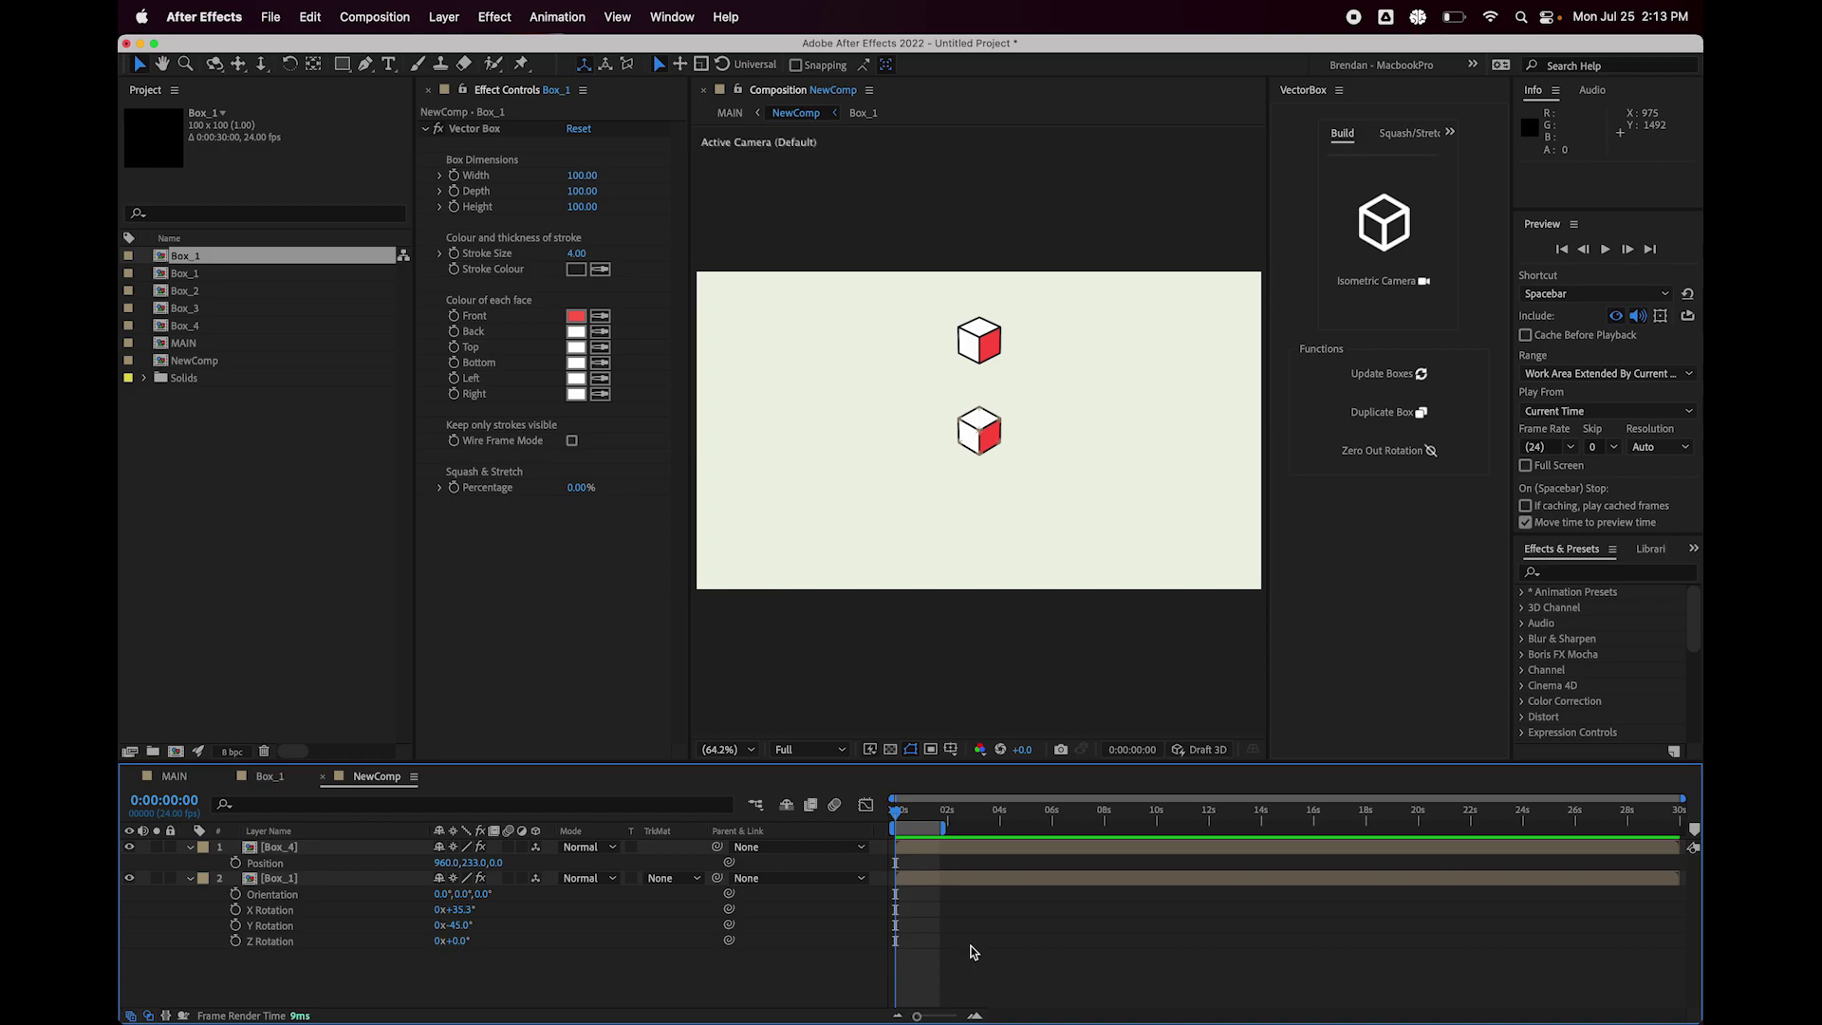
{"action": "key", "text": "u"}
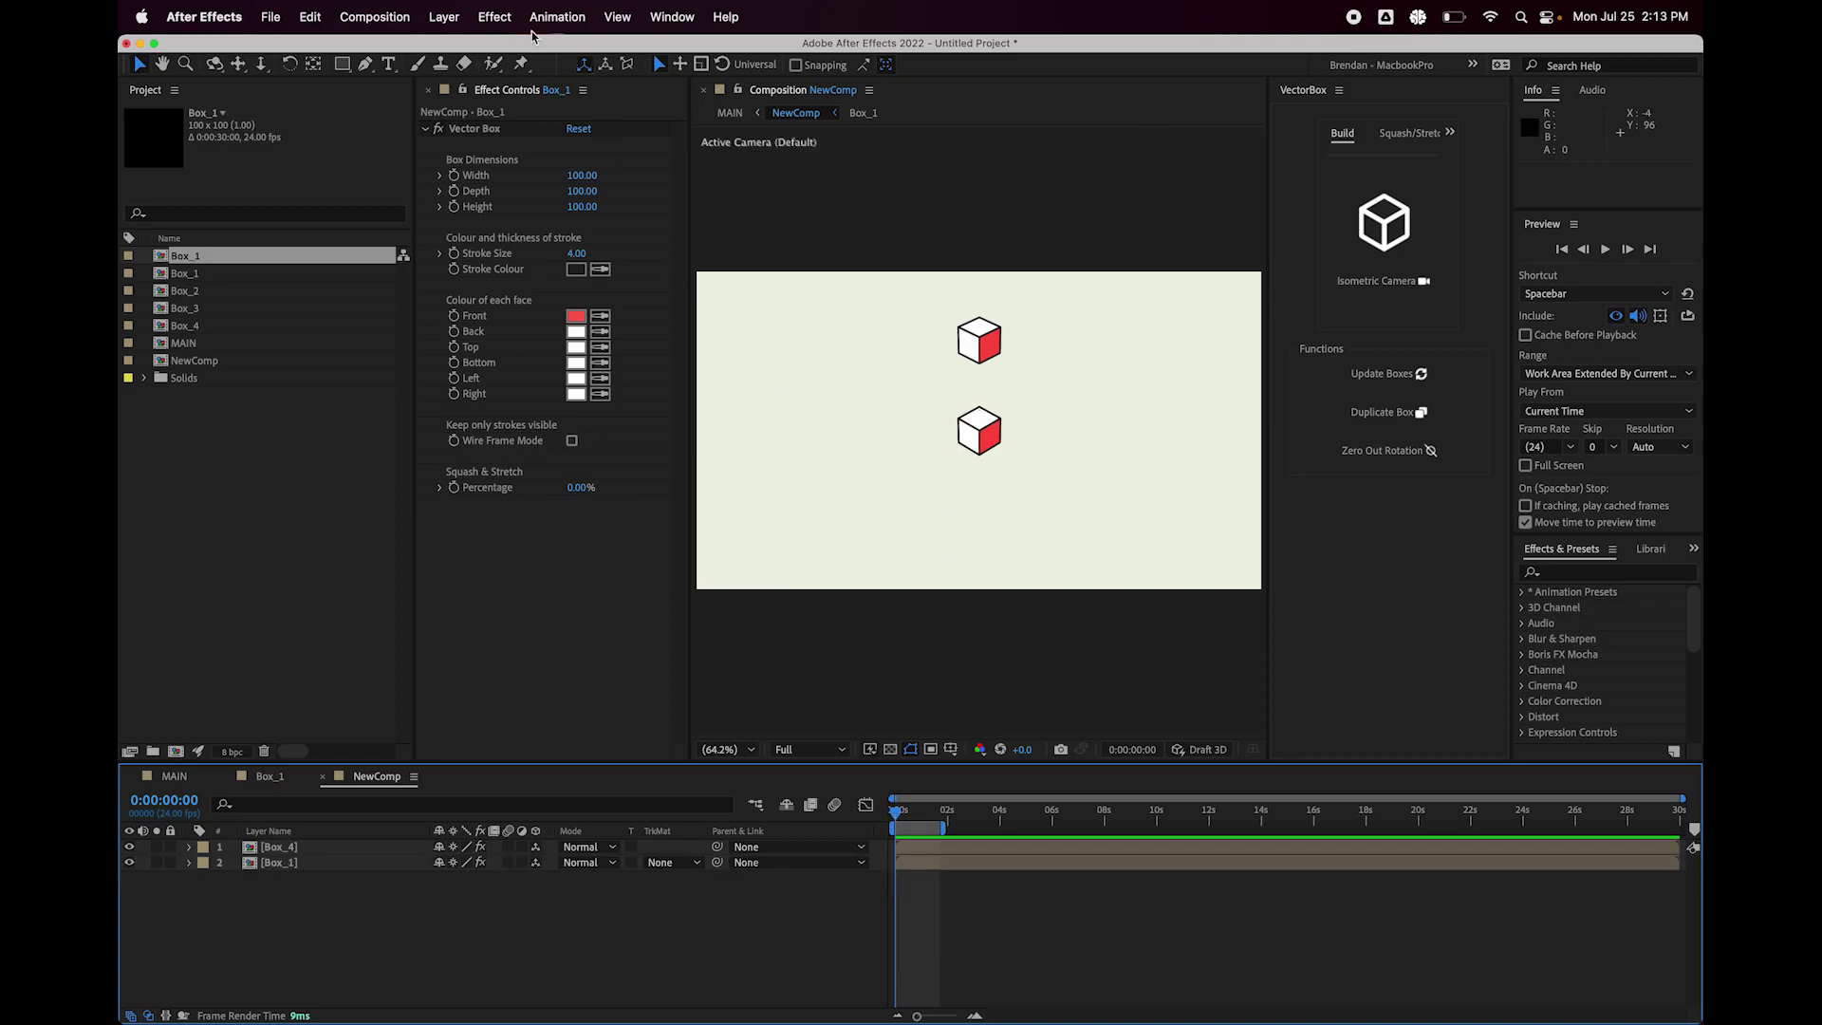
Add a new Null Object layer and make it 3D.
{"action": "left_click", "coordinate": [444, 17]}
{"action": "mouse_move", "coordinate": [446, 45]}
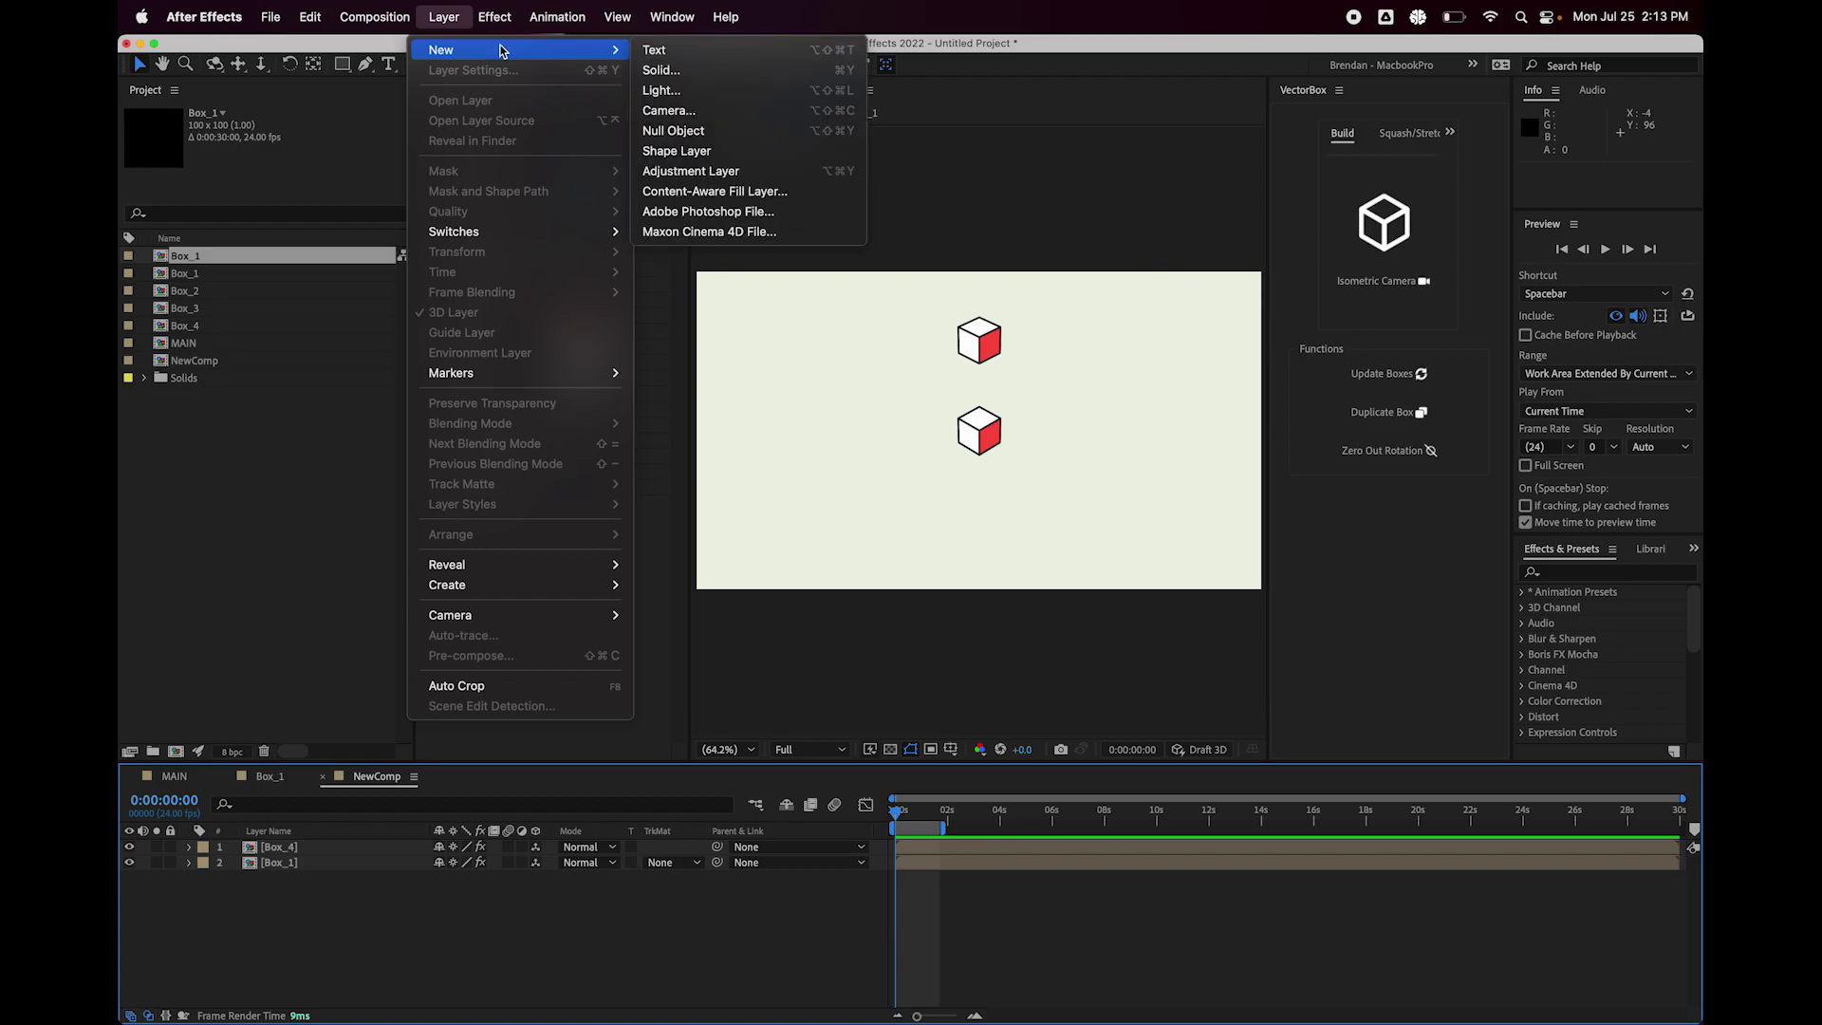
{"action": "left_click", "coordinate": [689, 130]}
{"action": "left_click", "coordinate": [535, 848]}
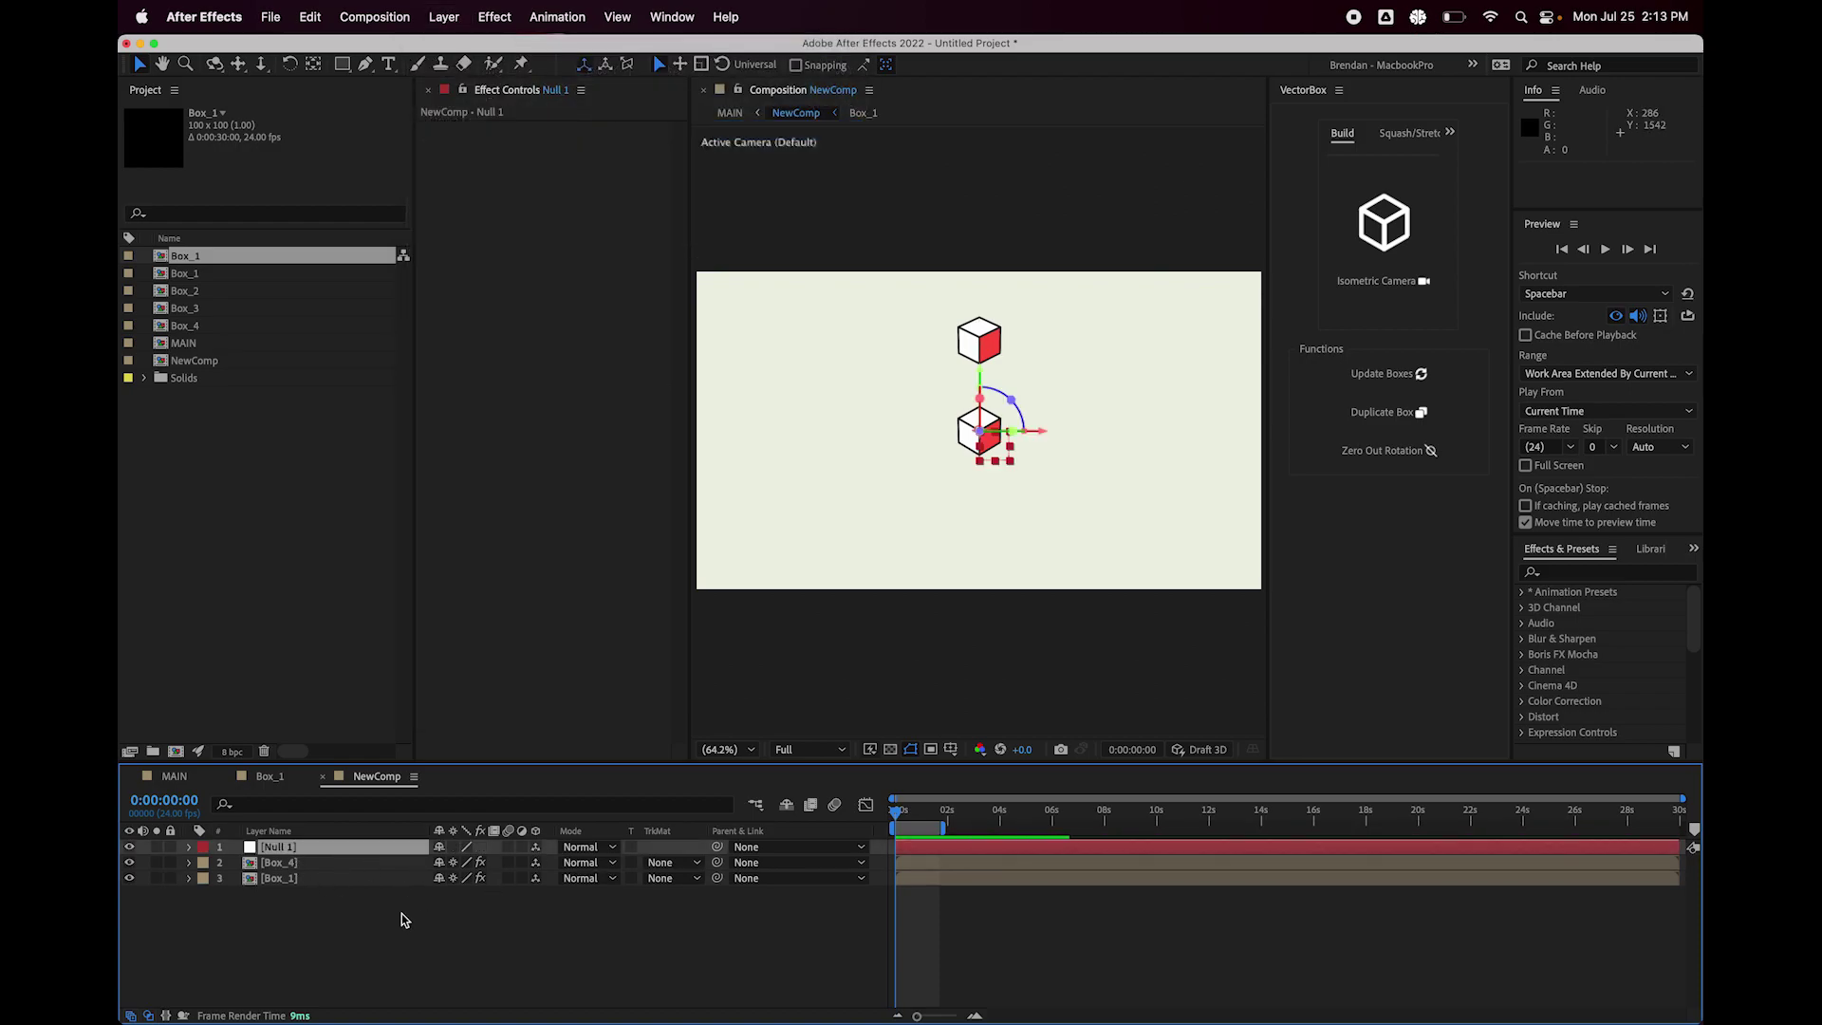
Set the Parent of both Box_1 and Box_4 to Null 1.
{"action": "left_click", "coordinate": [325, 879]}
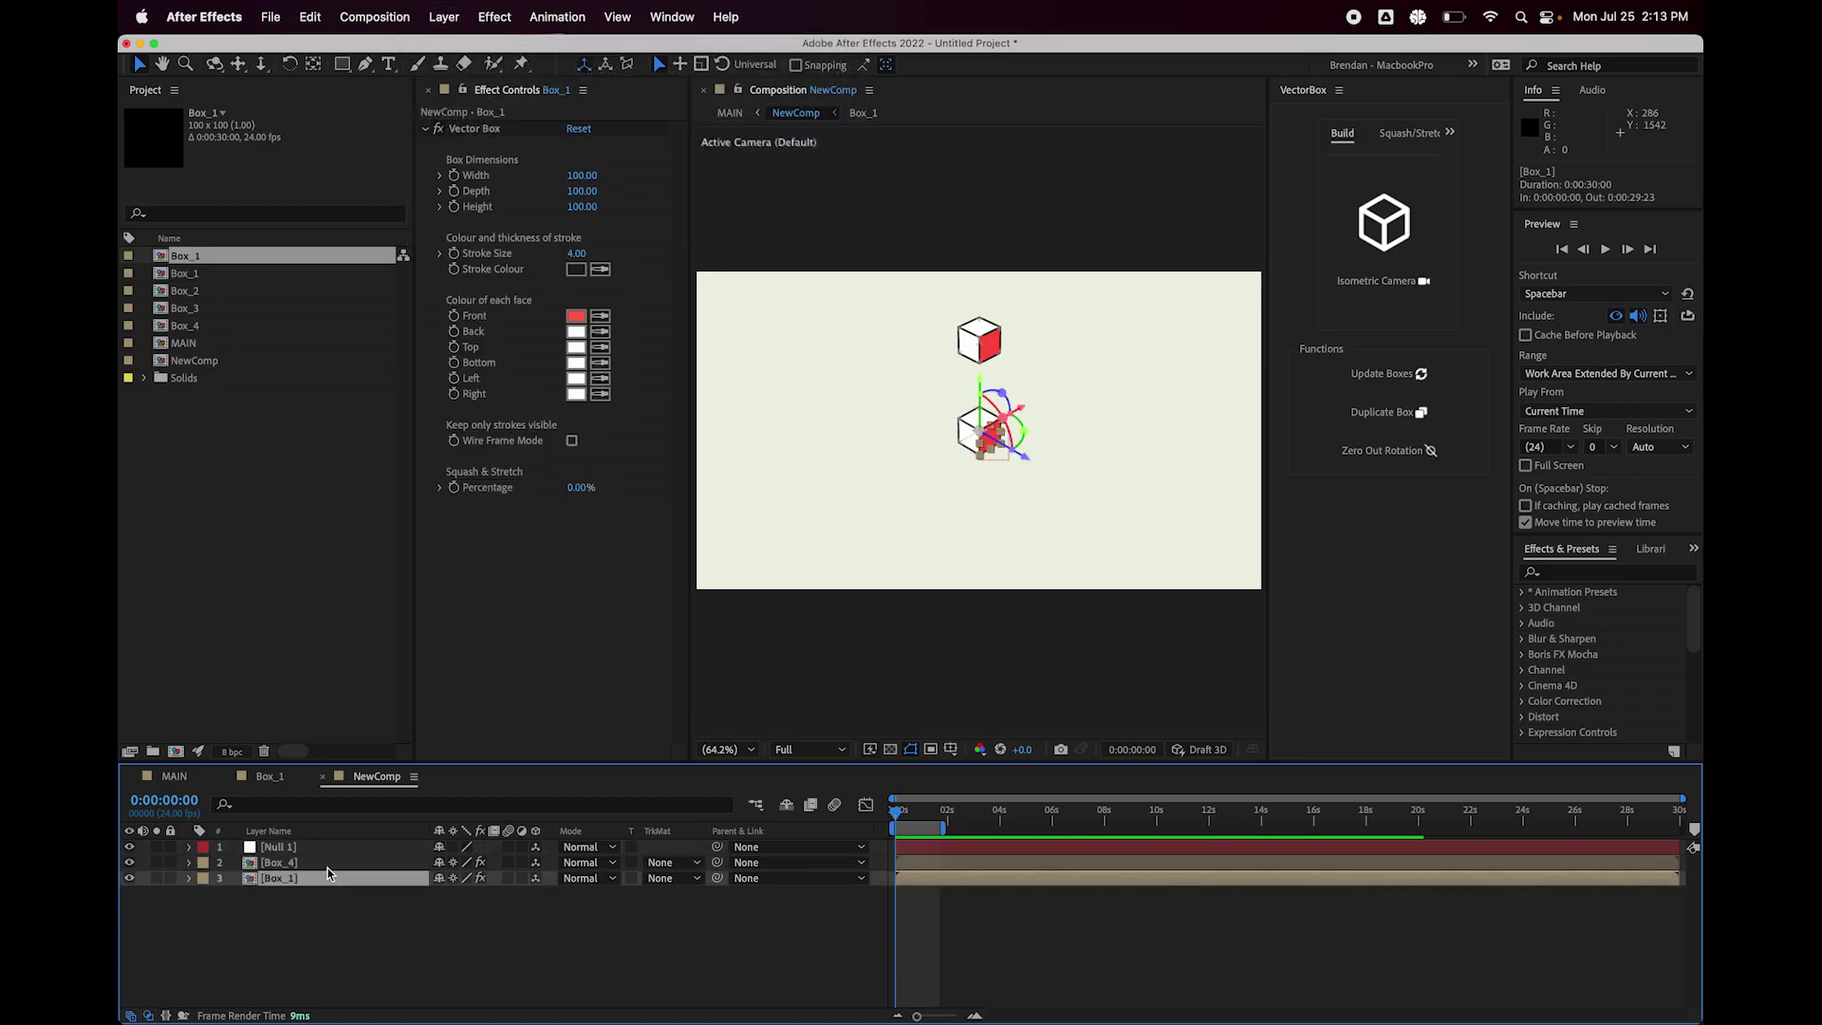
{"action": "left_click", "coordinate": [322, 863], "text": "shift"}
{"action": "left_click", "coordinate": [746, 863]}
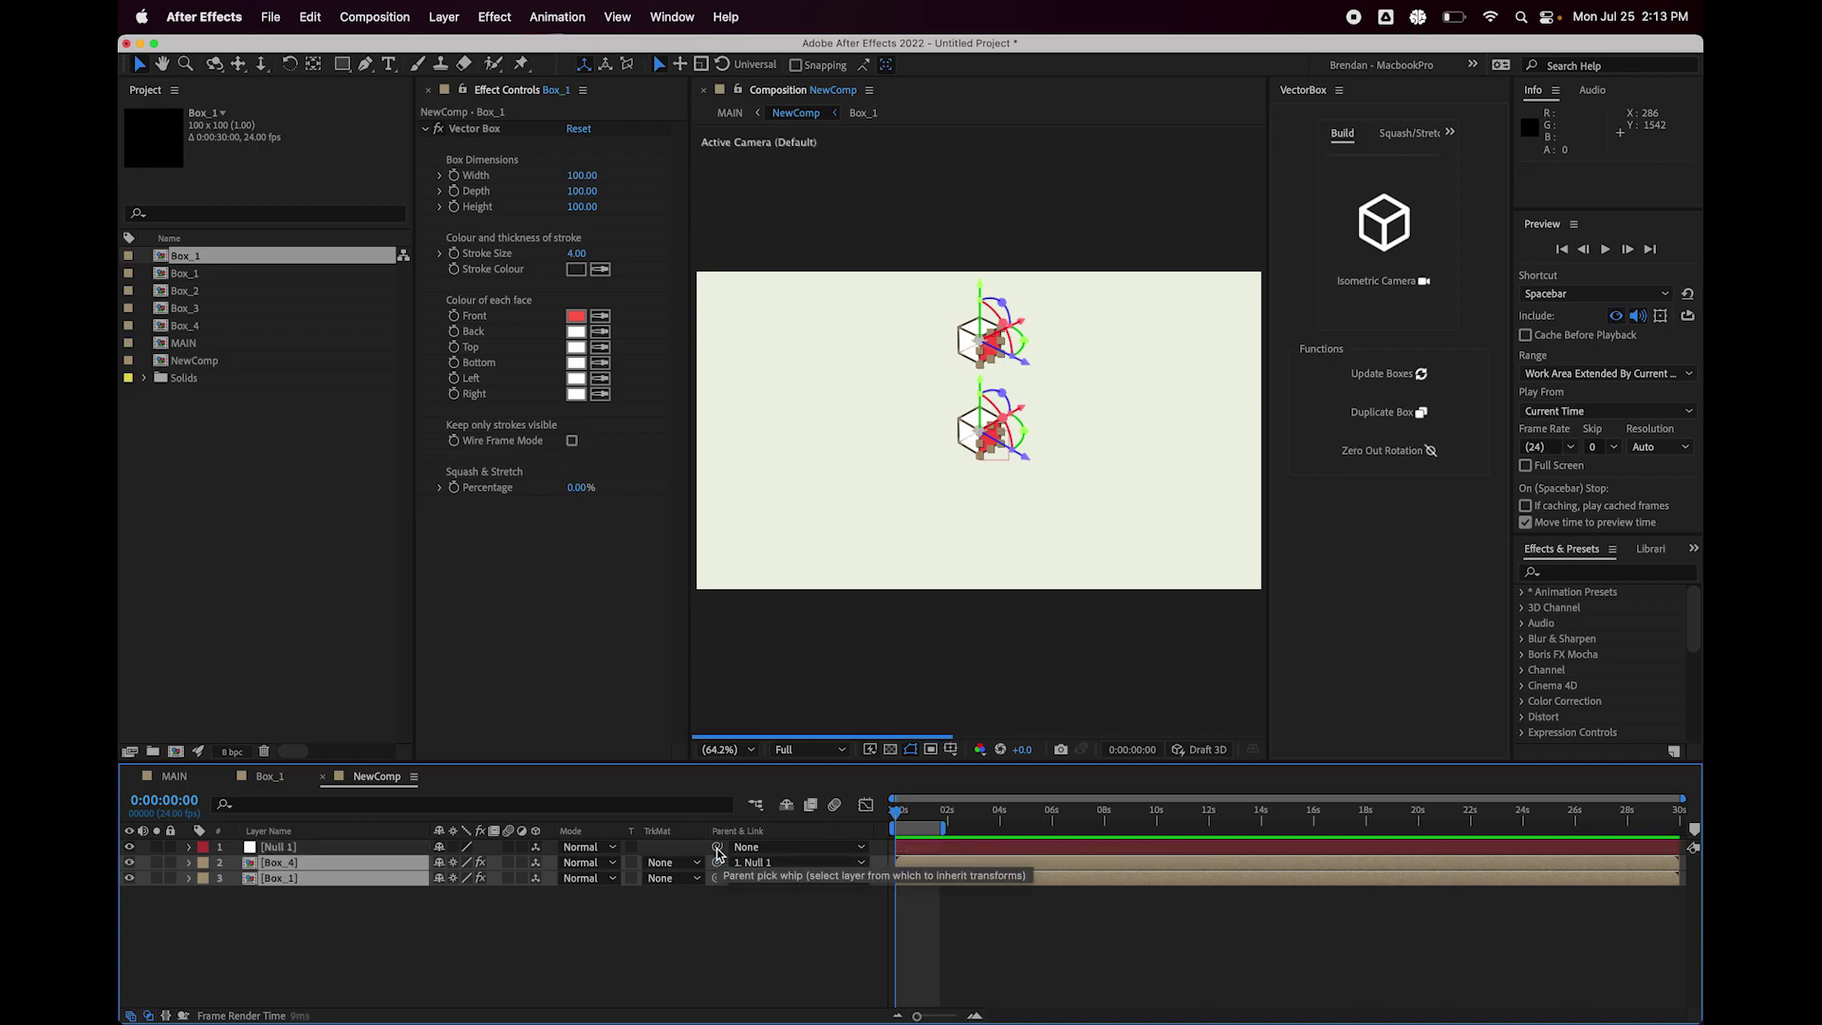
{"action": "left_click", "coordinate": [759, 879]}
{"action": "left_click", "coordinate": [316, 890]}
Widen Box_1 to Width 300 and Depth 300.
{"action": "left_click", "coordinate": [319, 879]}
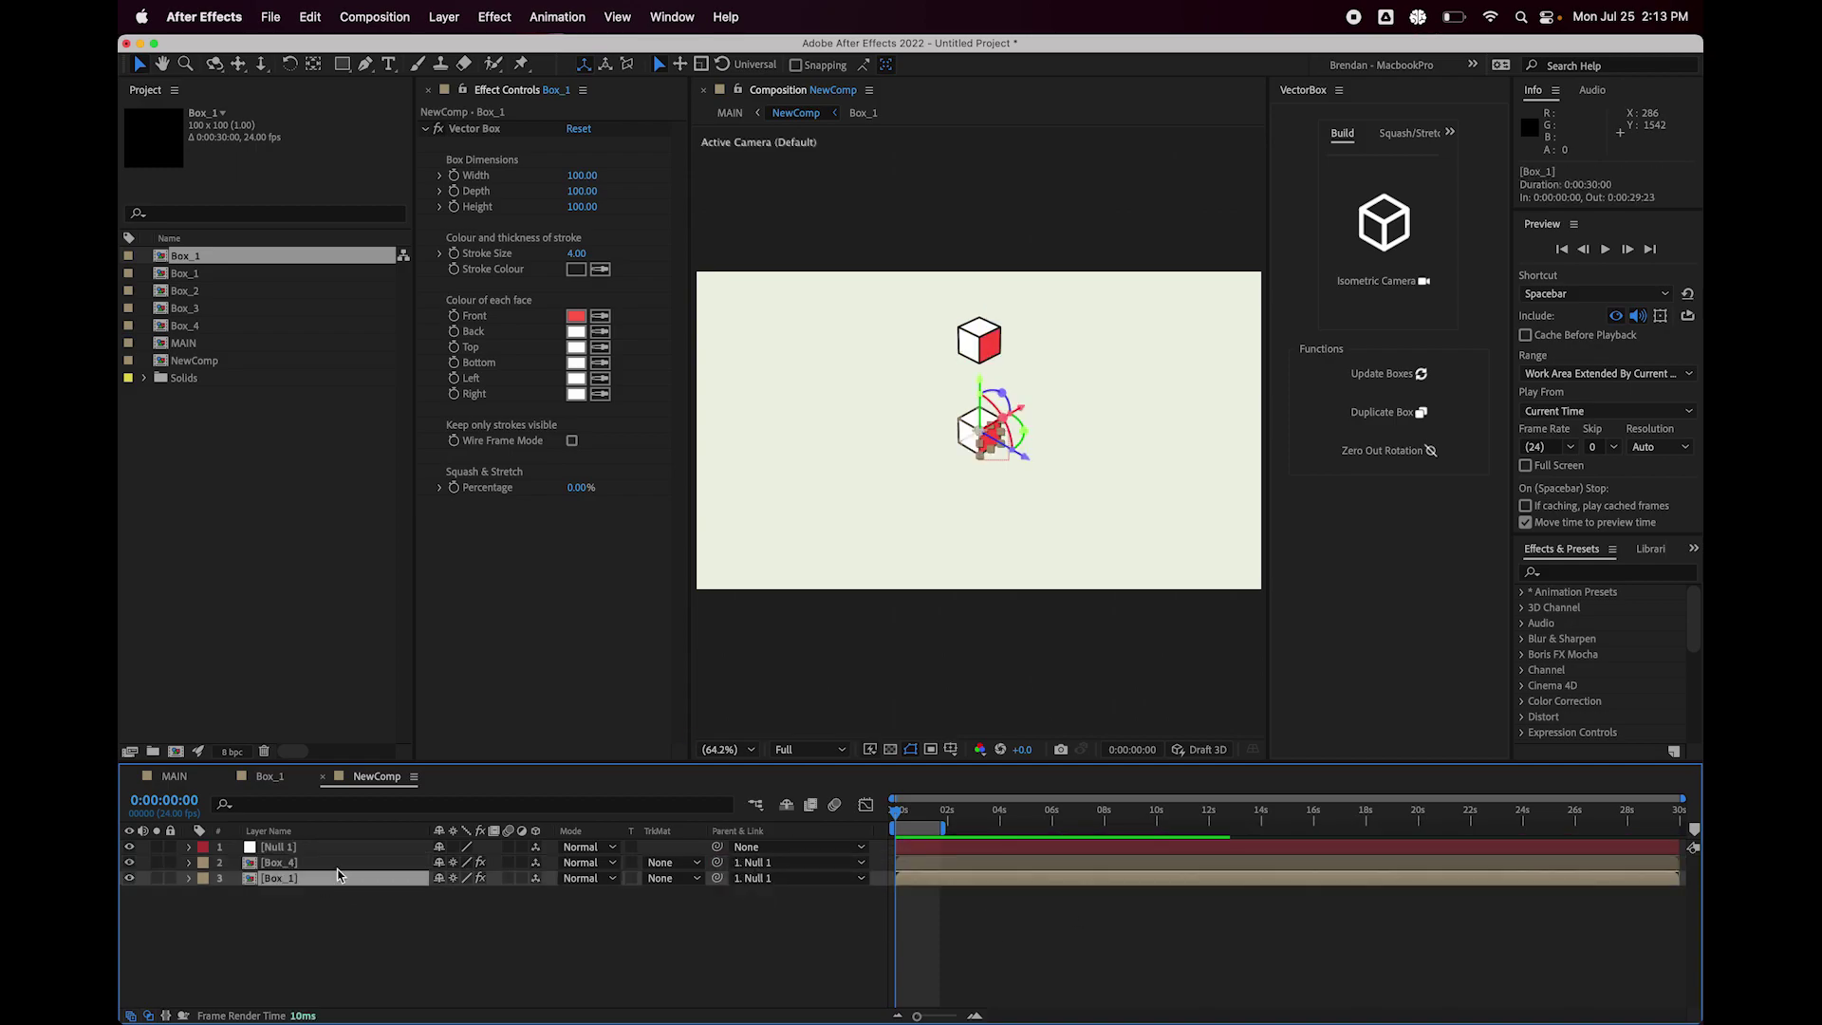
{"action": "mouse_move", "coordinate": [593, 176]}
{"action": "left_mouse_down"}
{"action": "mouse_move", "coordinate": [665, 176]}
{"action": "mouse_move", "coordinate": [581, 180]}
{"action": "left_mouse_up"}
{"action": "left_click", "coordinate": [581, 181]}
{"action": "type", "text": "300"}
{"action": "key", "text": "Tab"}
{"action": "type", "text": "300"}
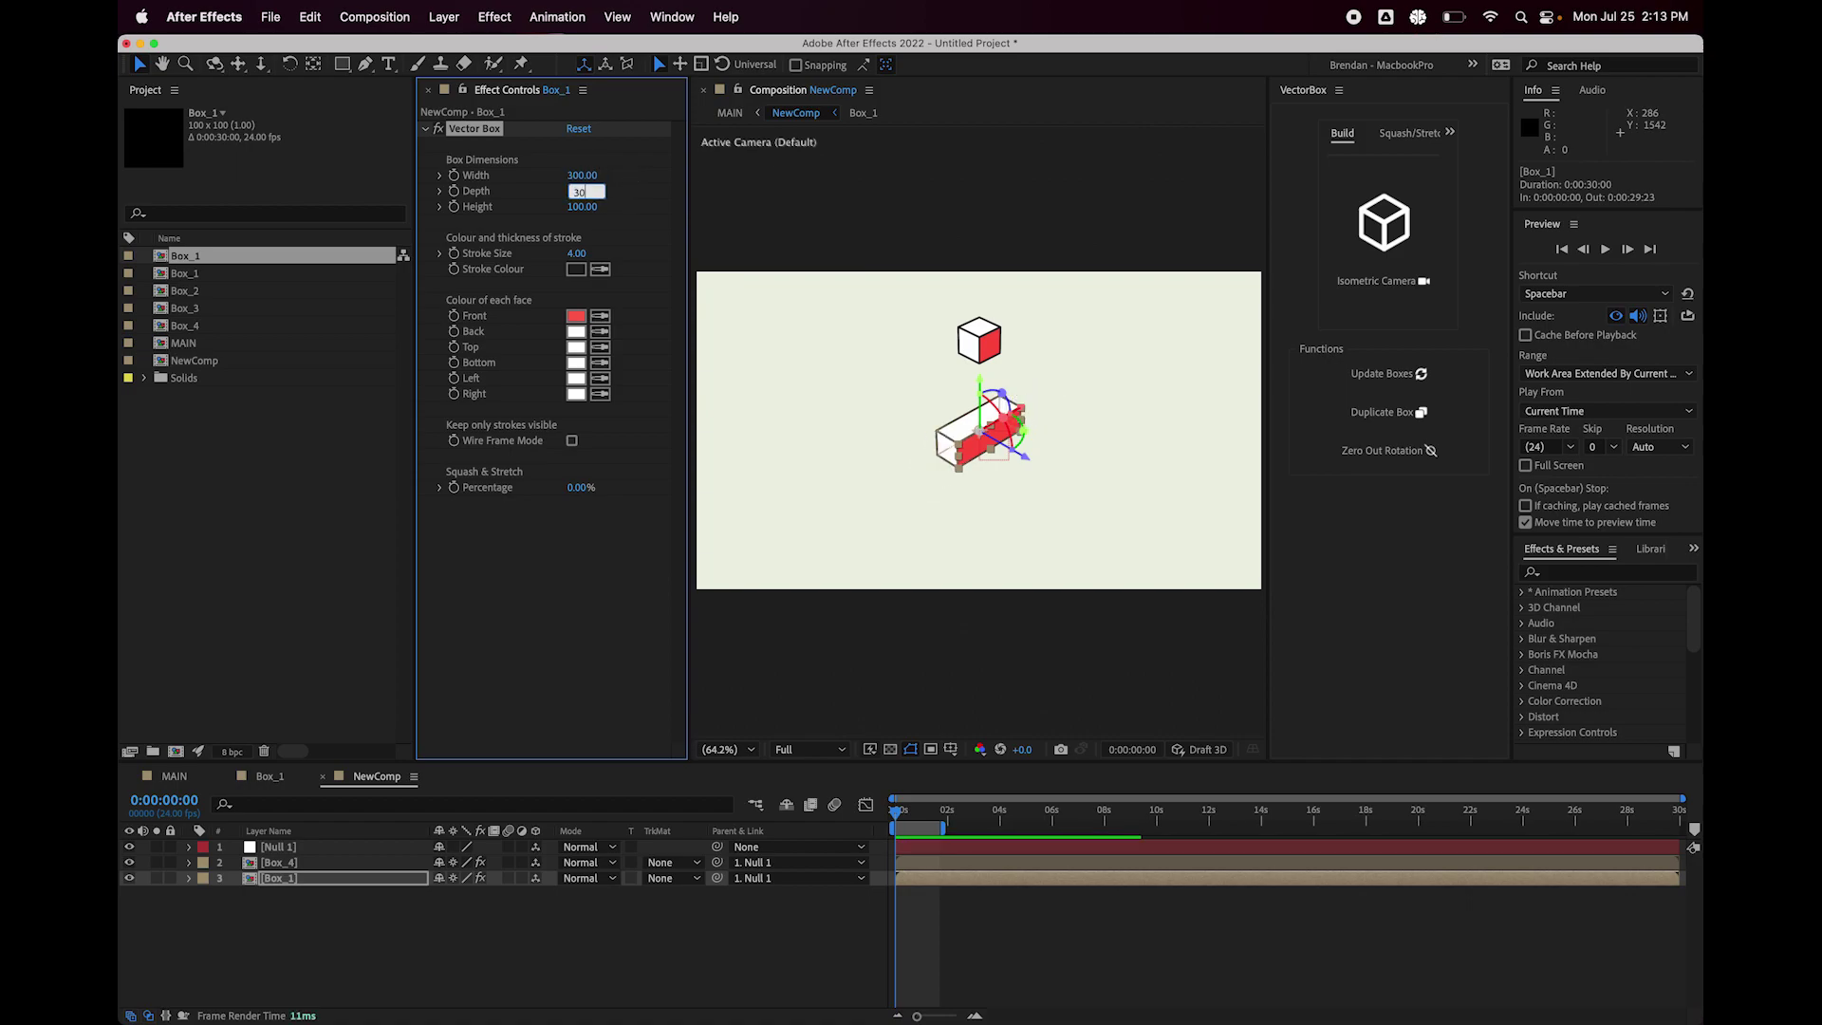
{"action": "key", "text": "Return"}
{"action": "left_click", "coordinate": [543, 907]}
Shrink Box_4 to Width 50 and Depth 50.
{"action": "left_click", "coordinate": [368, 863]}
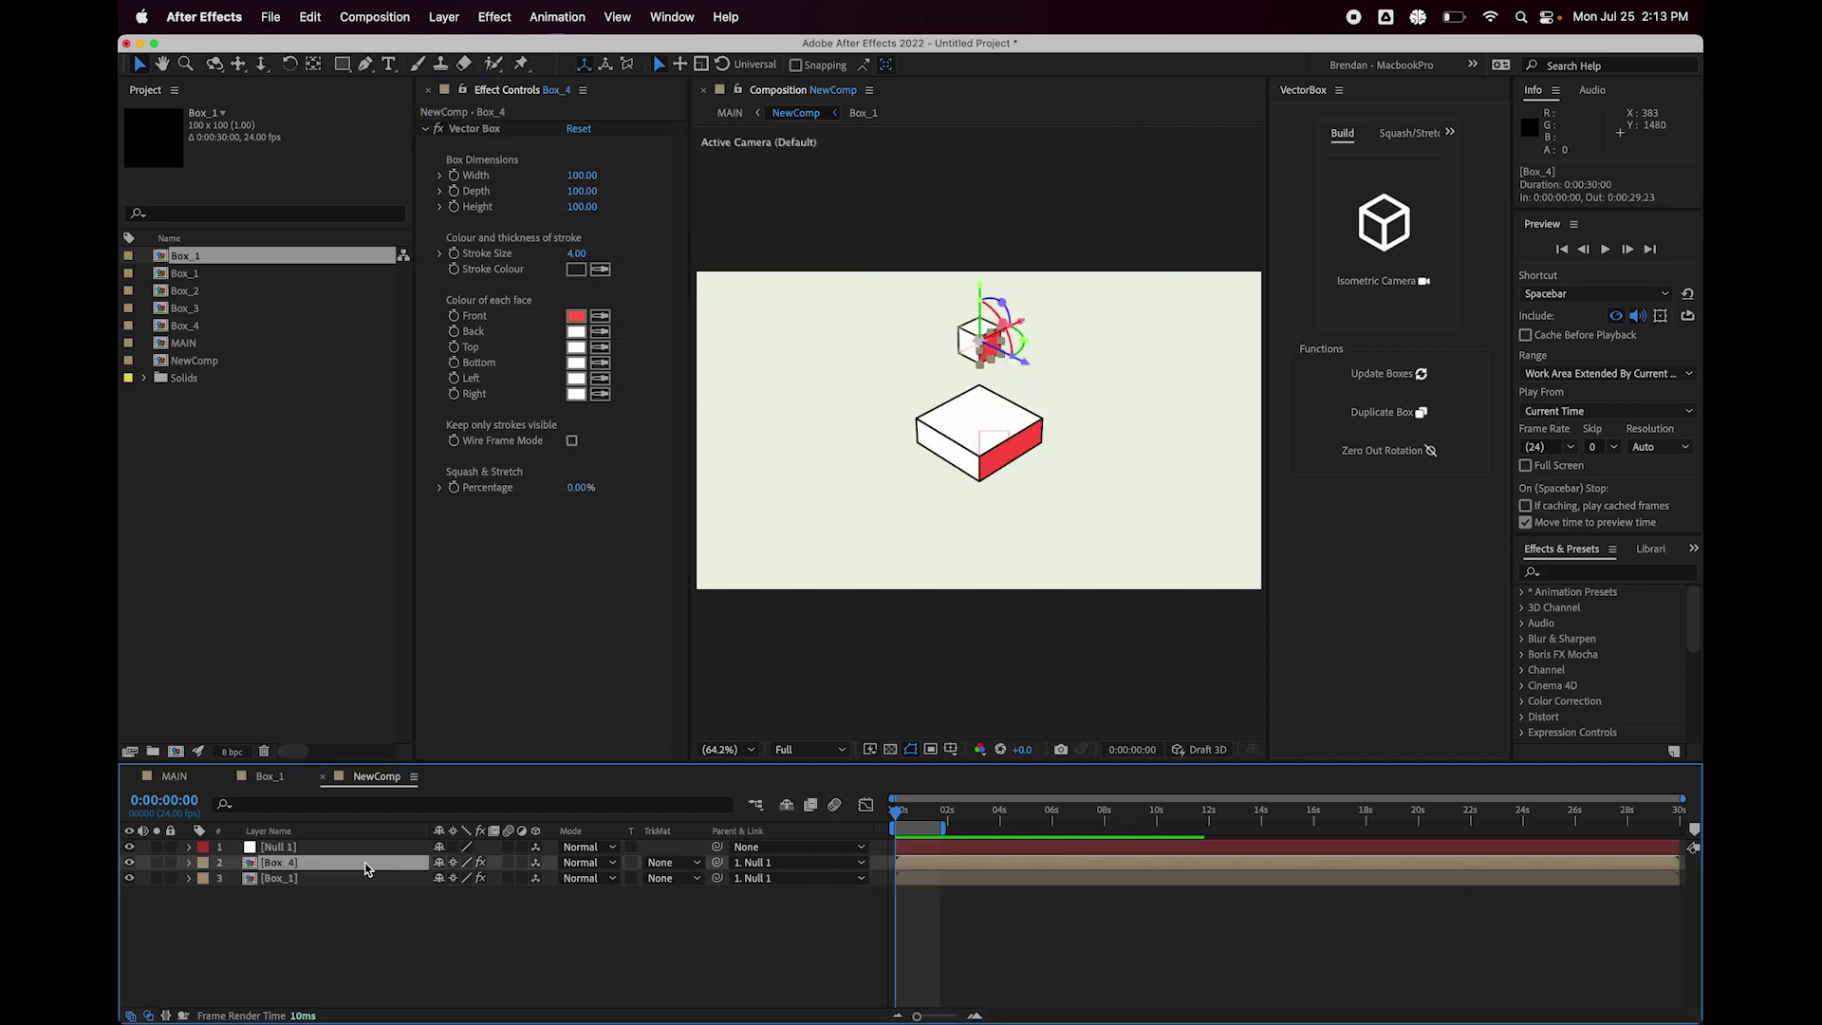
{"action": "left_click", "coordinate": [592, 181]}
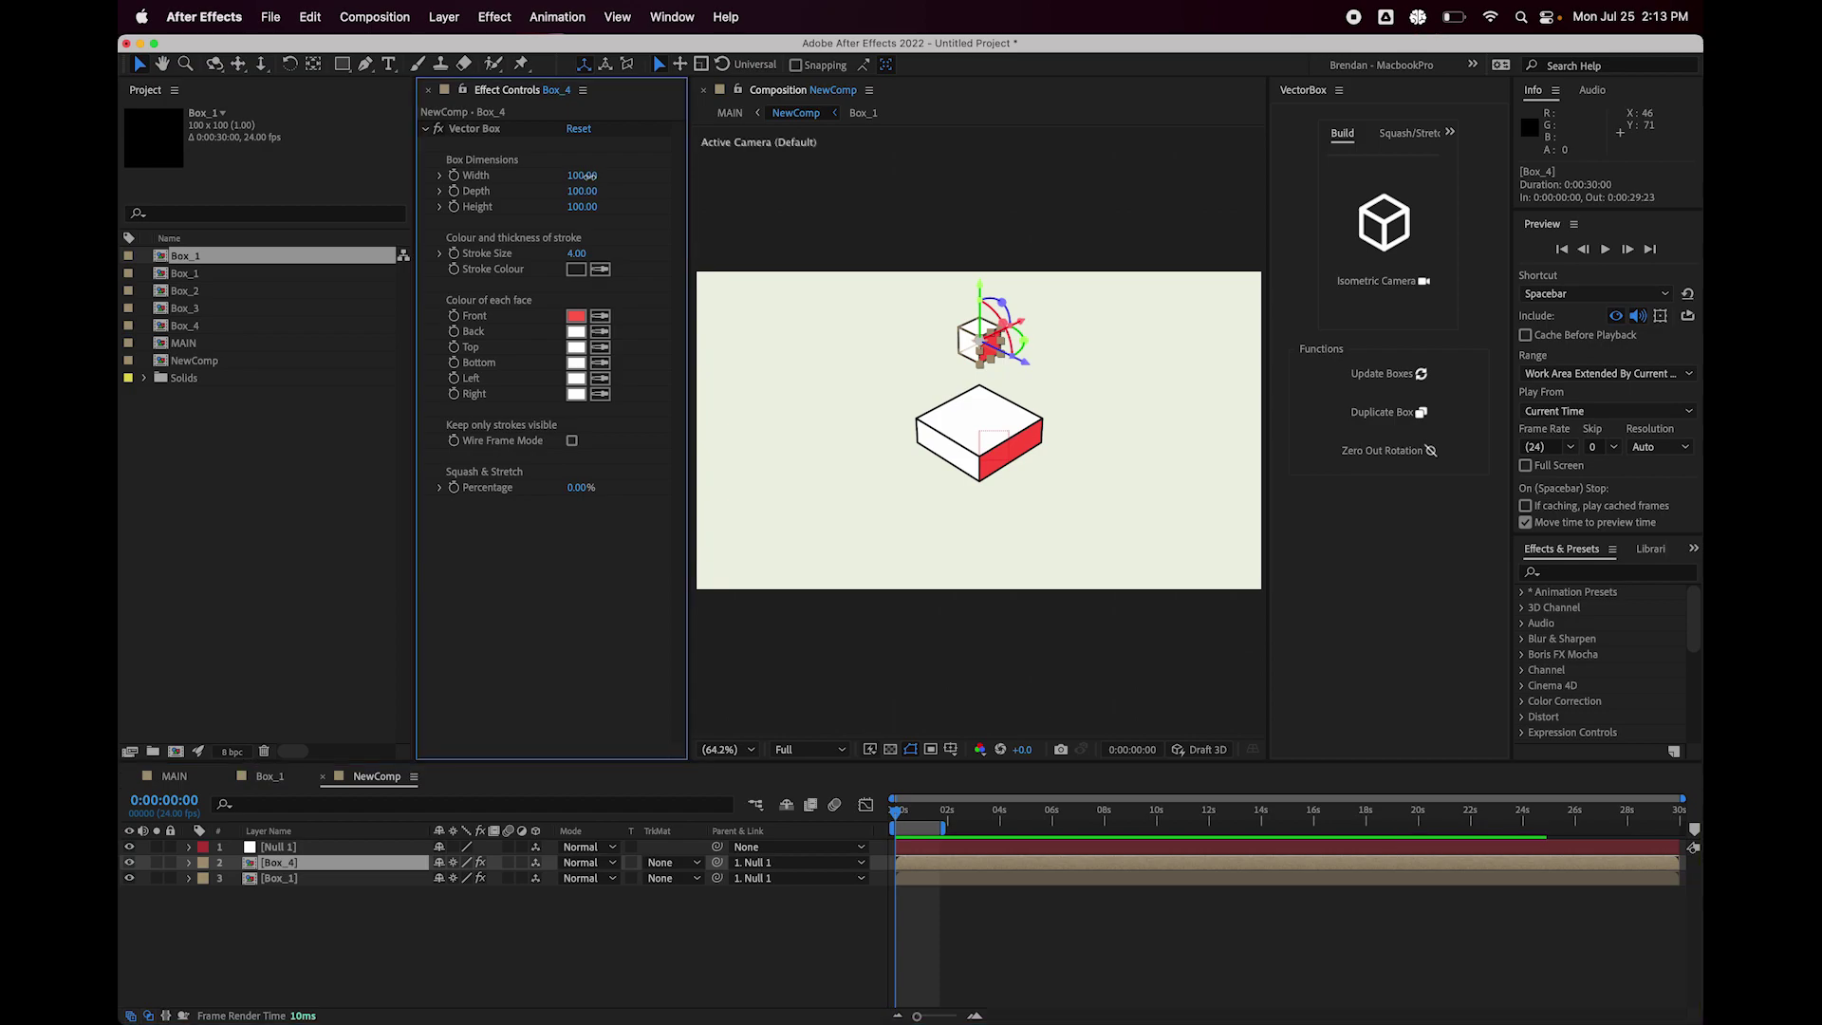
{"action": "type", "text": "50"}
{"action": "key", "text": "Tab"}
{"action": "type", "text": "50"}
{"action": "key", "text": "Return"}
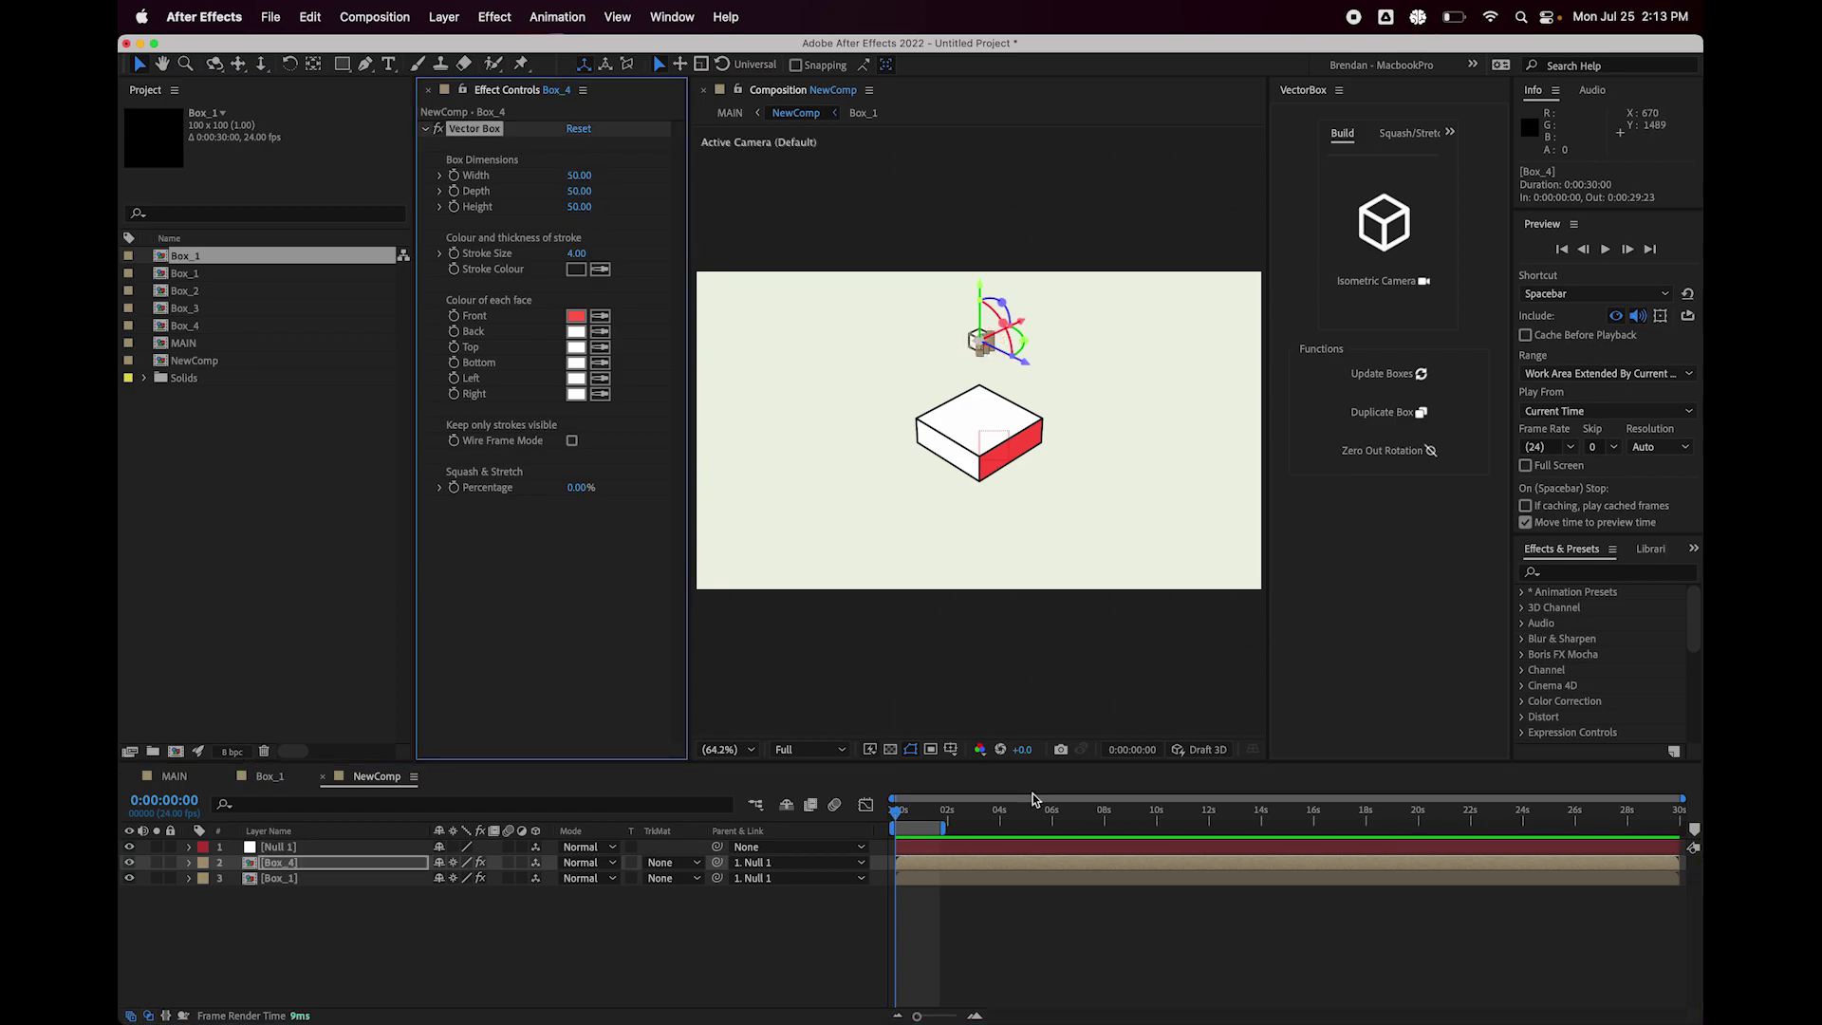
Rotate Null 1 so both boxes turn together.
{"action": "left_click", "coordinate": [278, 847]}
{"action": "key", "text": "r"}
{"action": "left_click_drag", "start_coordinate": [446, 895], "coordinate": [944, 886]}
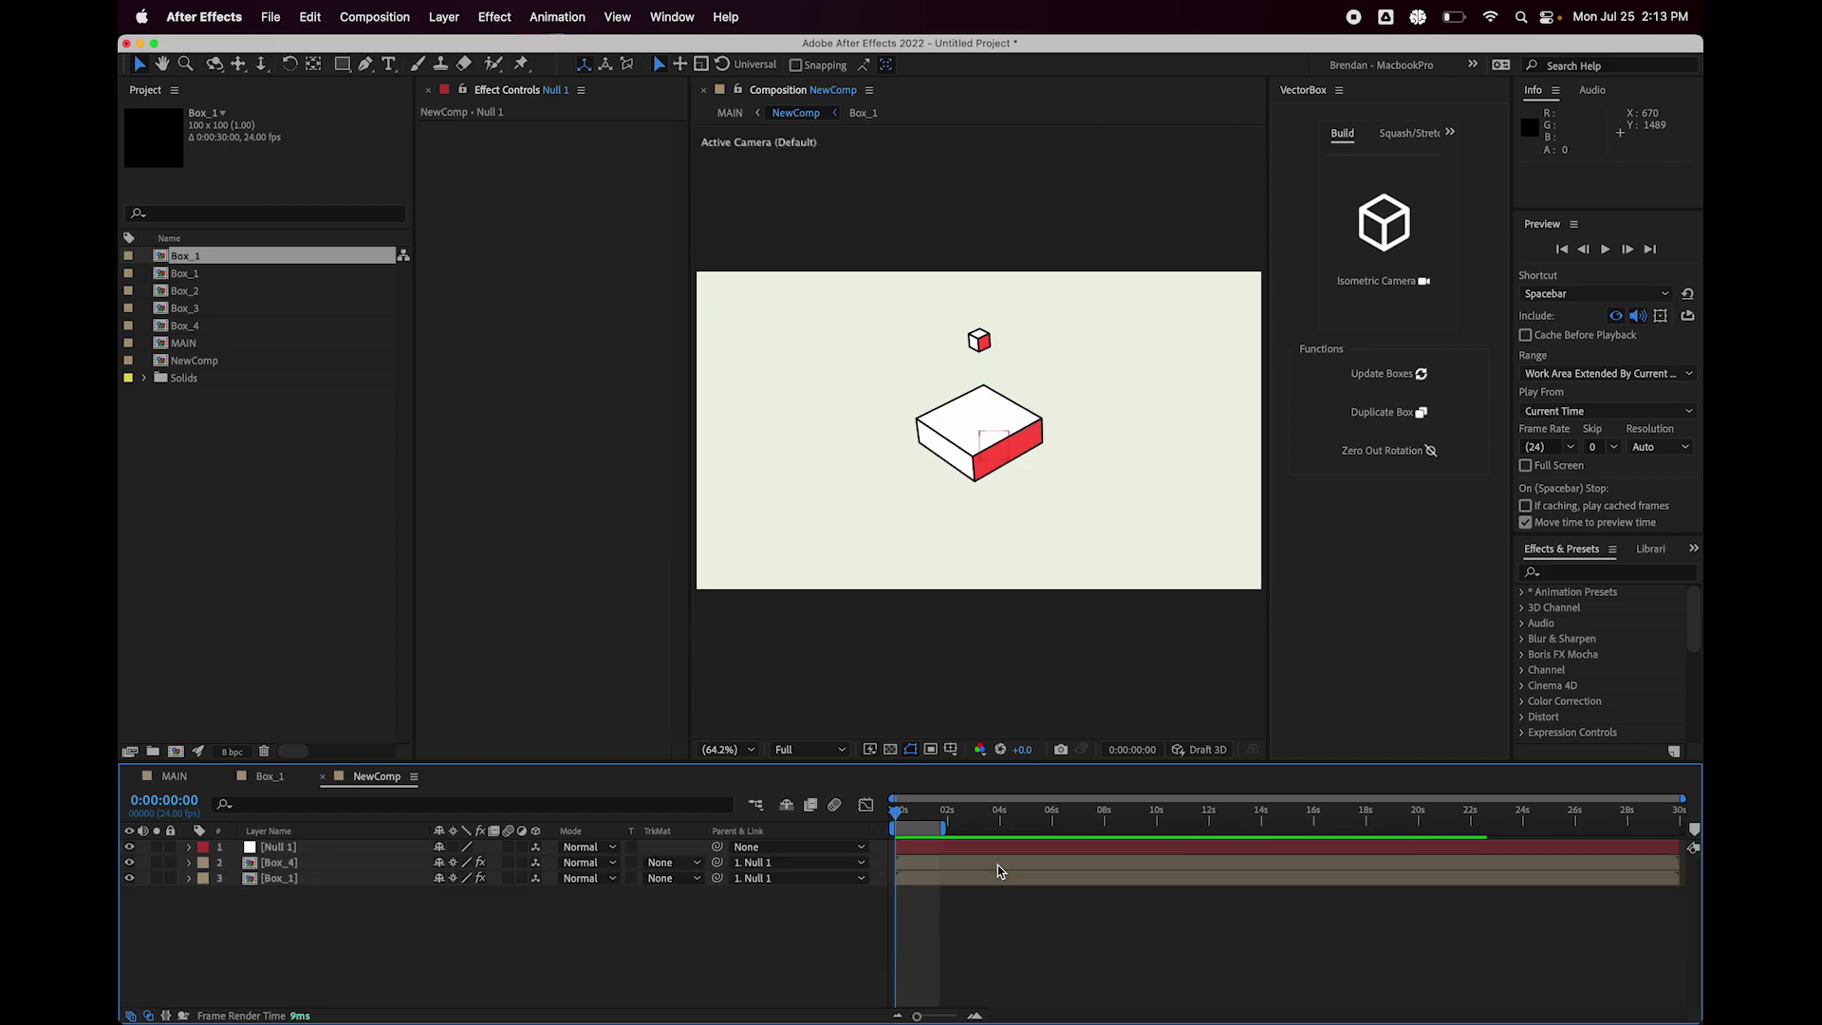
{"action": "key", "text": "r"}
{"action": "left_click", "coordinate": [1018, 853]}
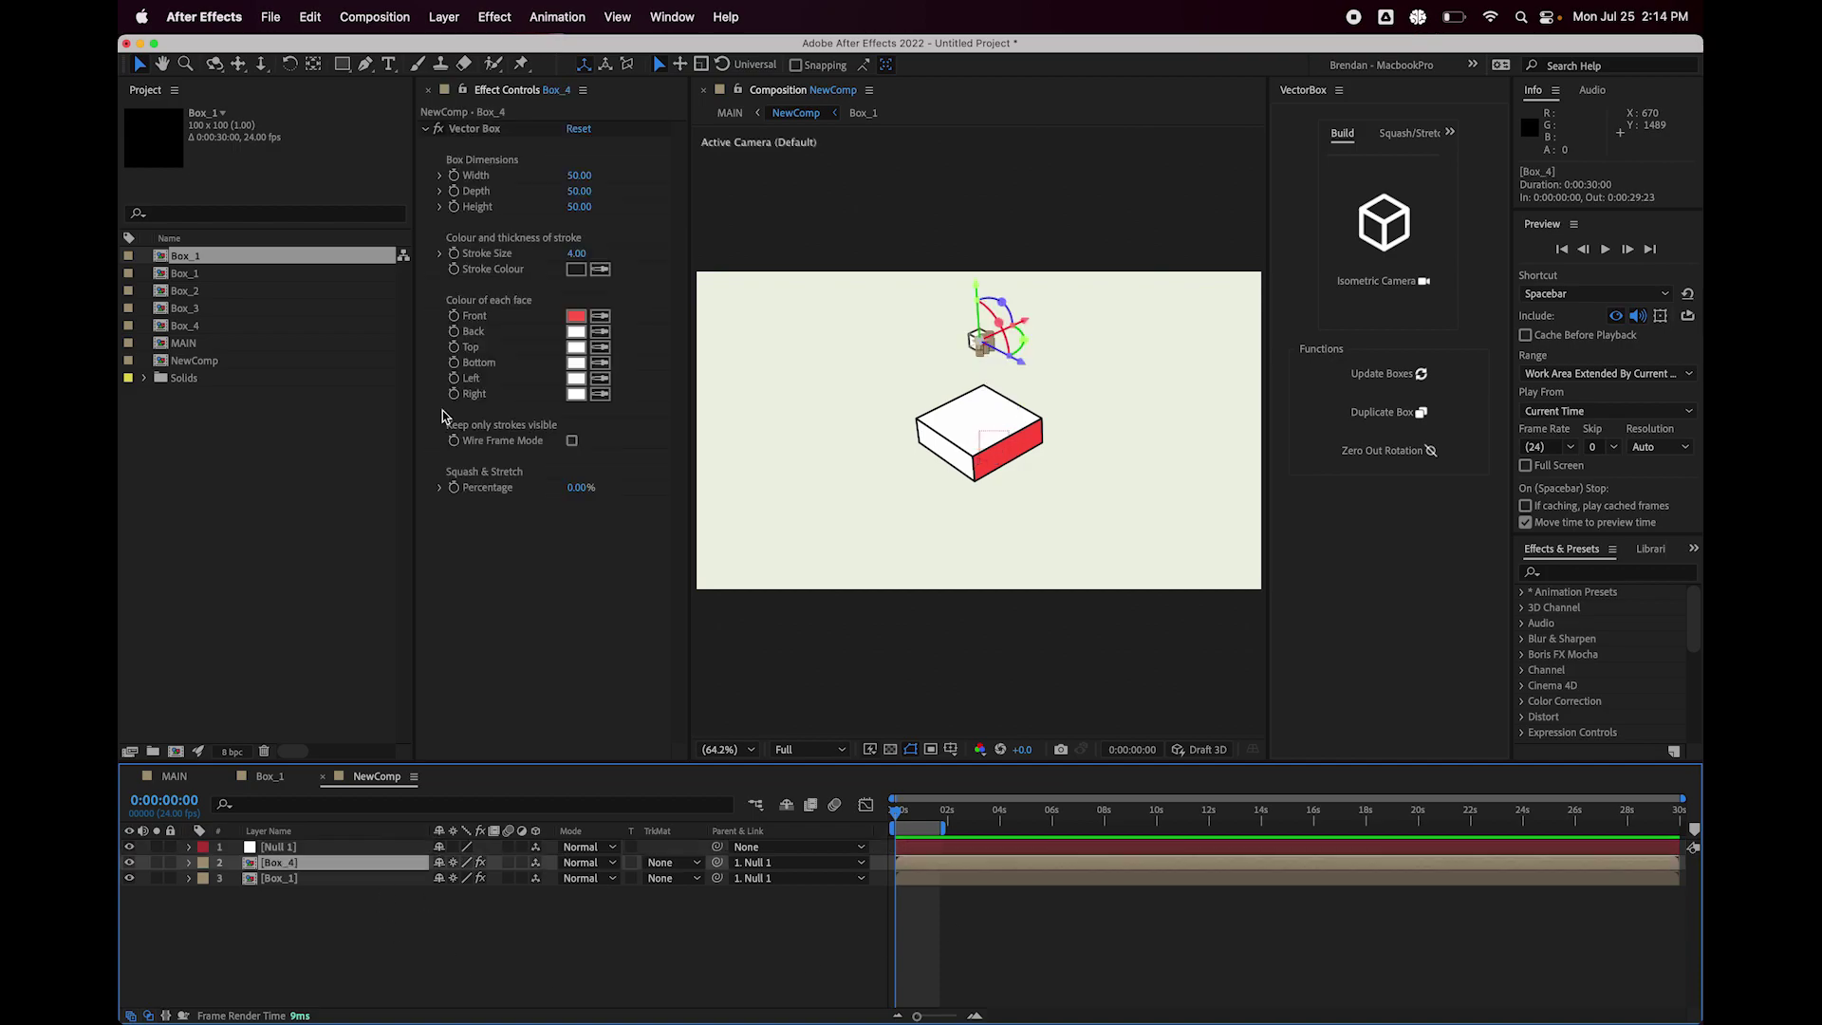
{"action": "left_click", "coordinate": [389, 862]}
{"action": "left_click", "coordinate": [1025, 954]}
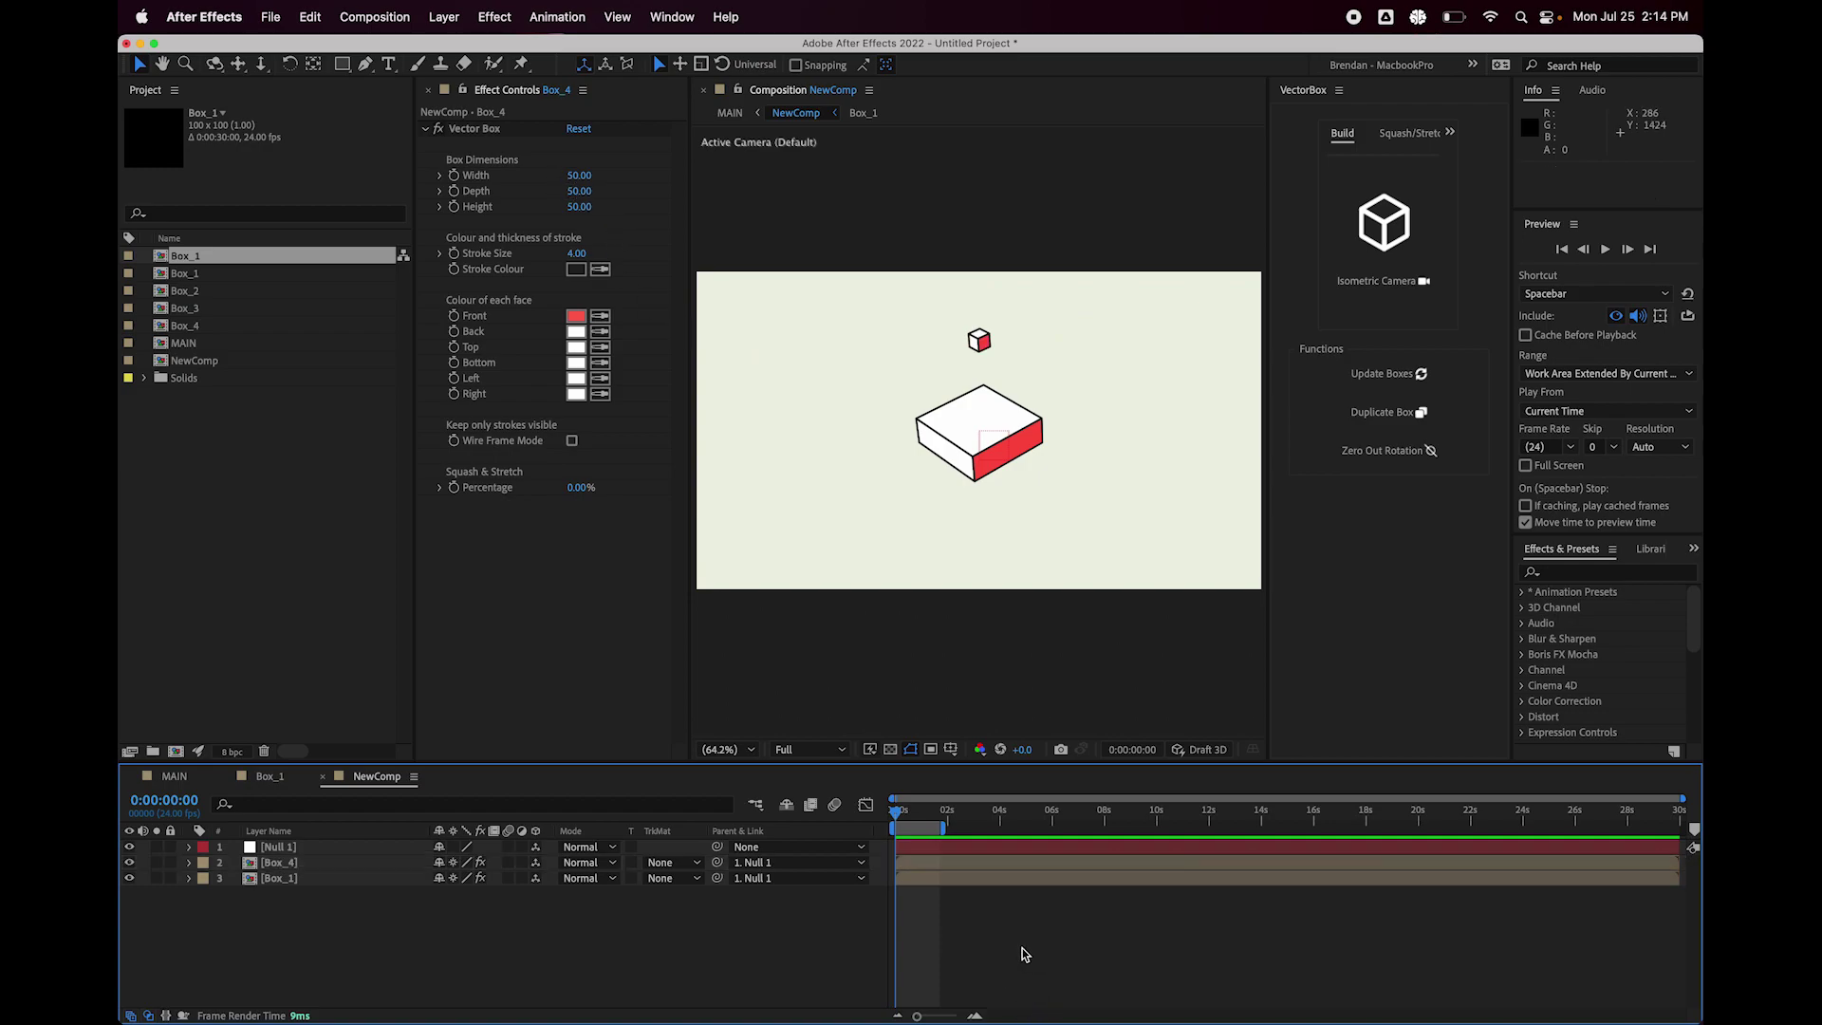